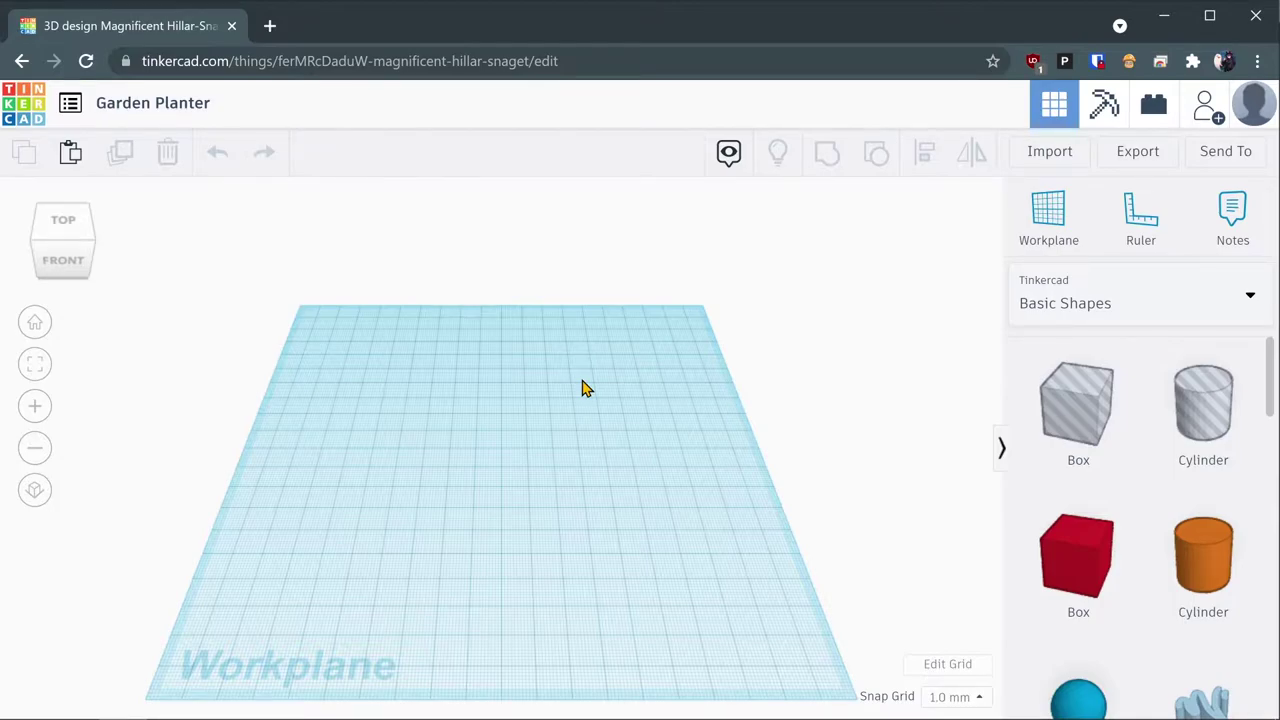
drag(141, 62, 783, 97)
key(BackSpace)
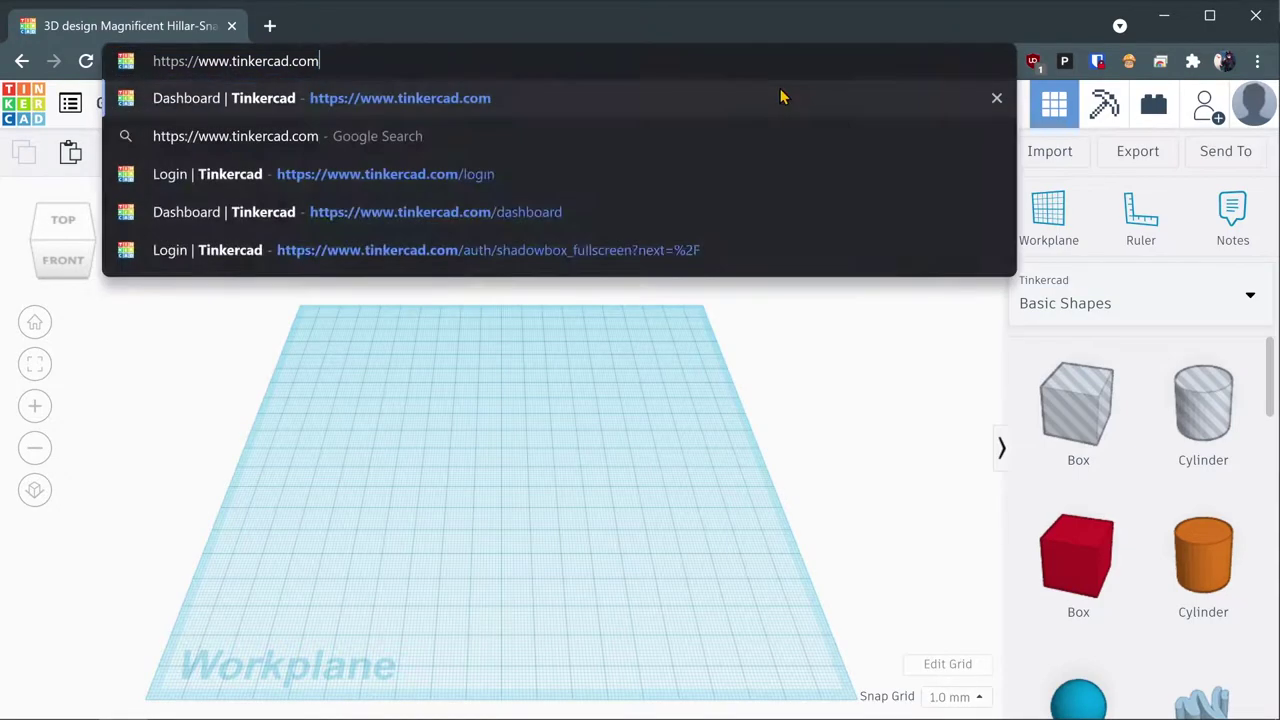
key(Return)
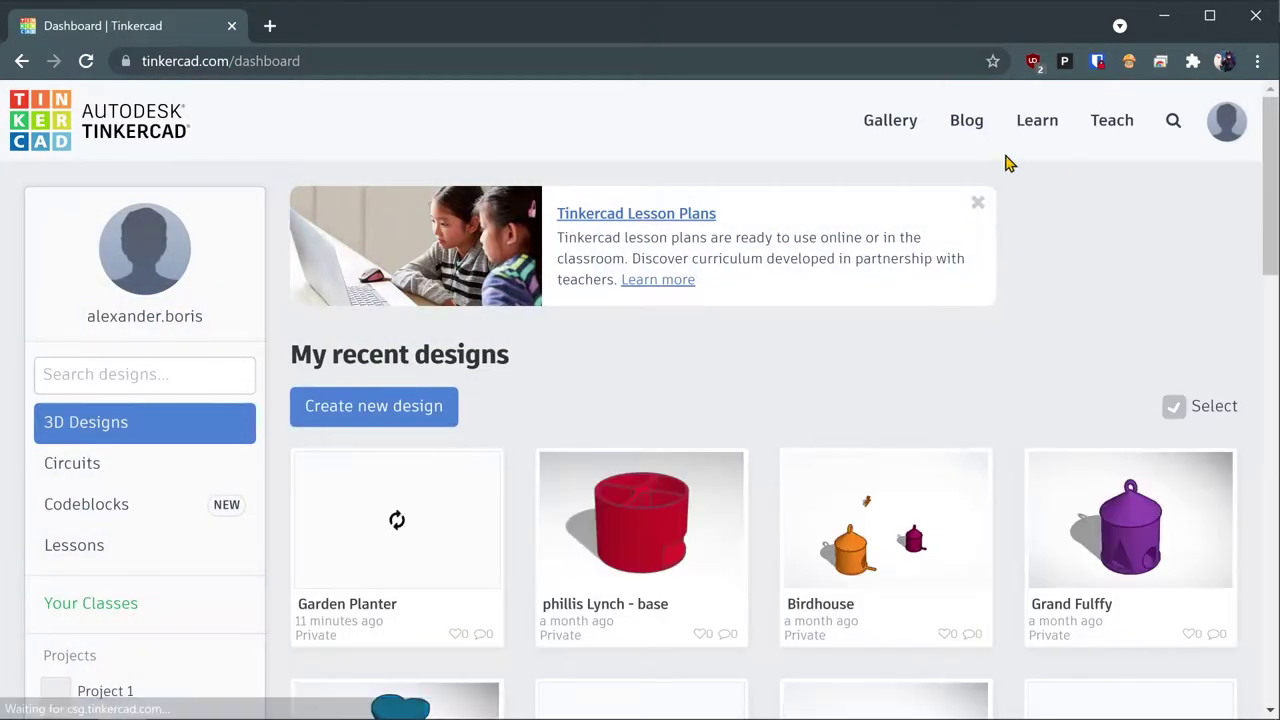
click(1222, 128)
click(1083, 390)
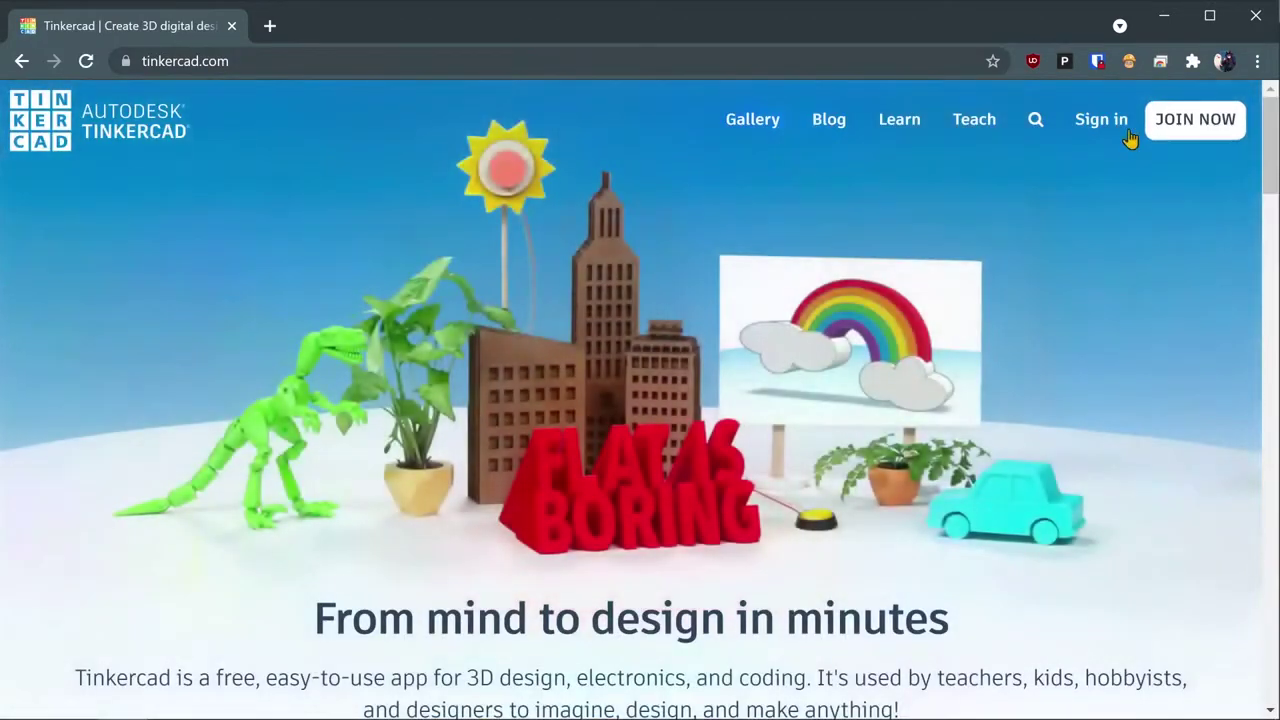
Examine the available sign-in methods and the options for creating a personal account.
click(1108, 124)
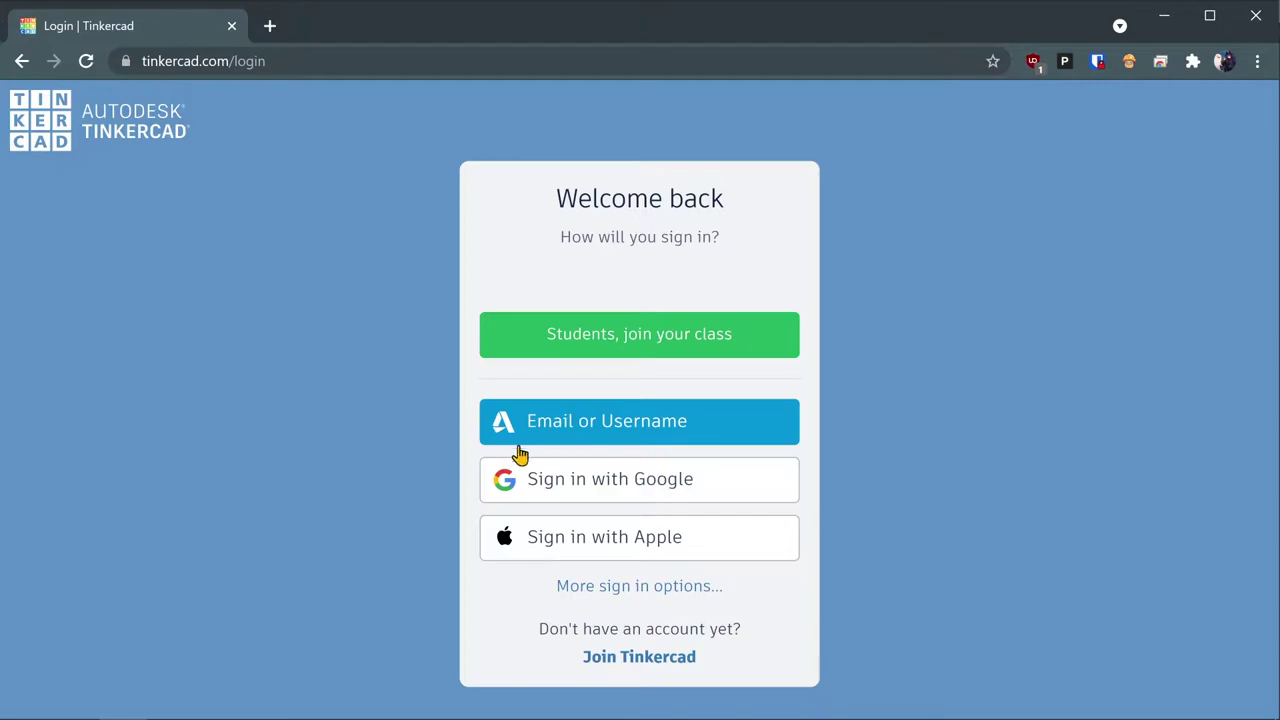
click(648, 587)
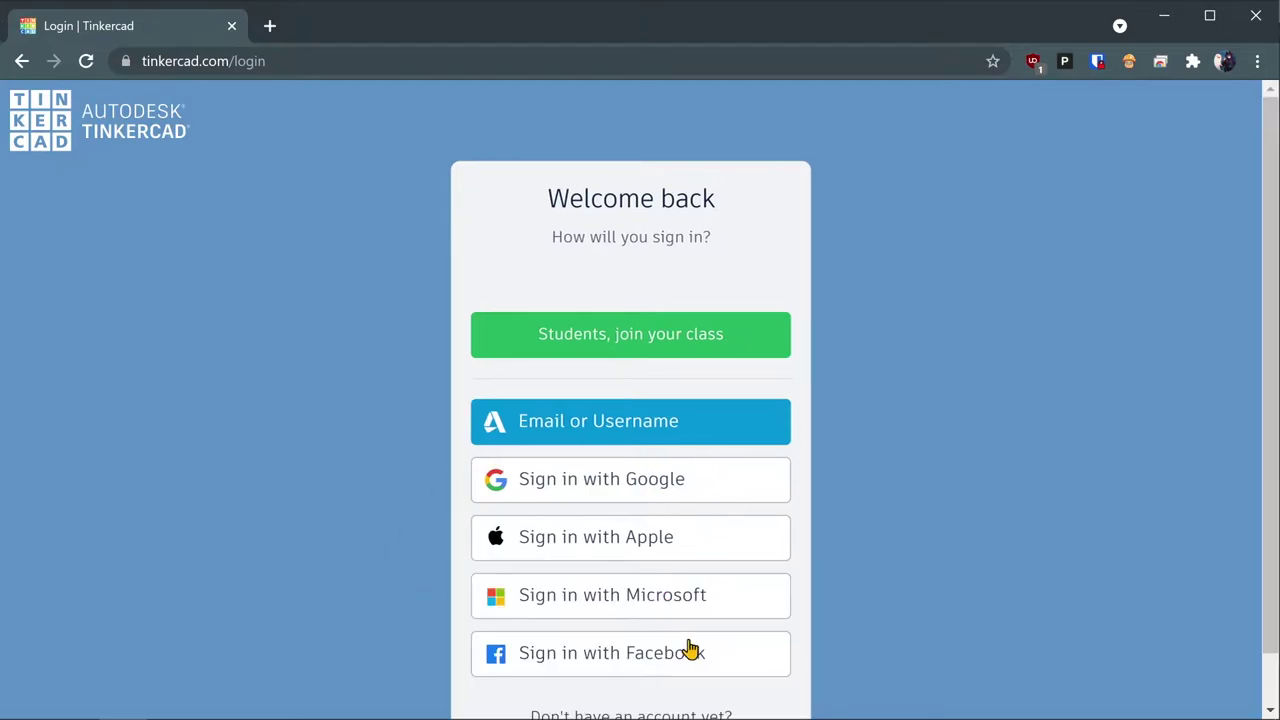
scroll(650, 620, down, 1)
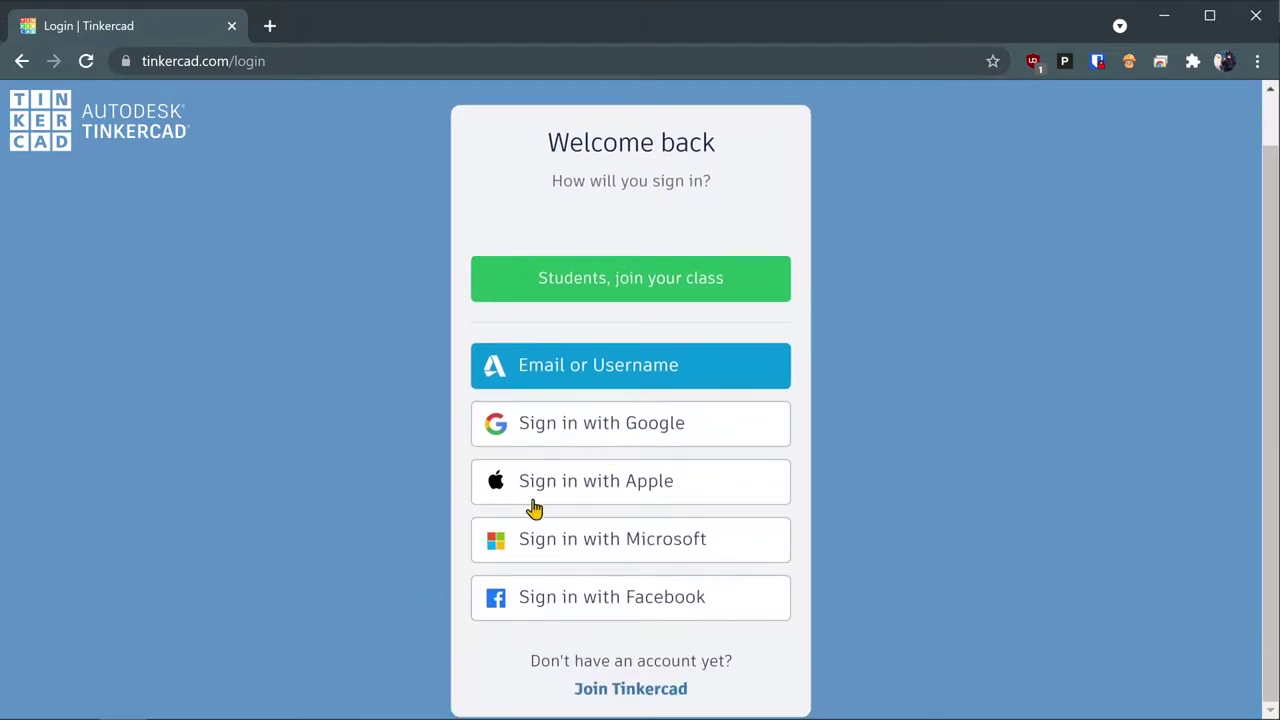
click(607, 692)
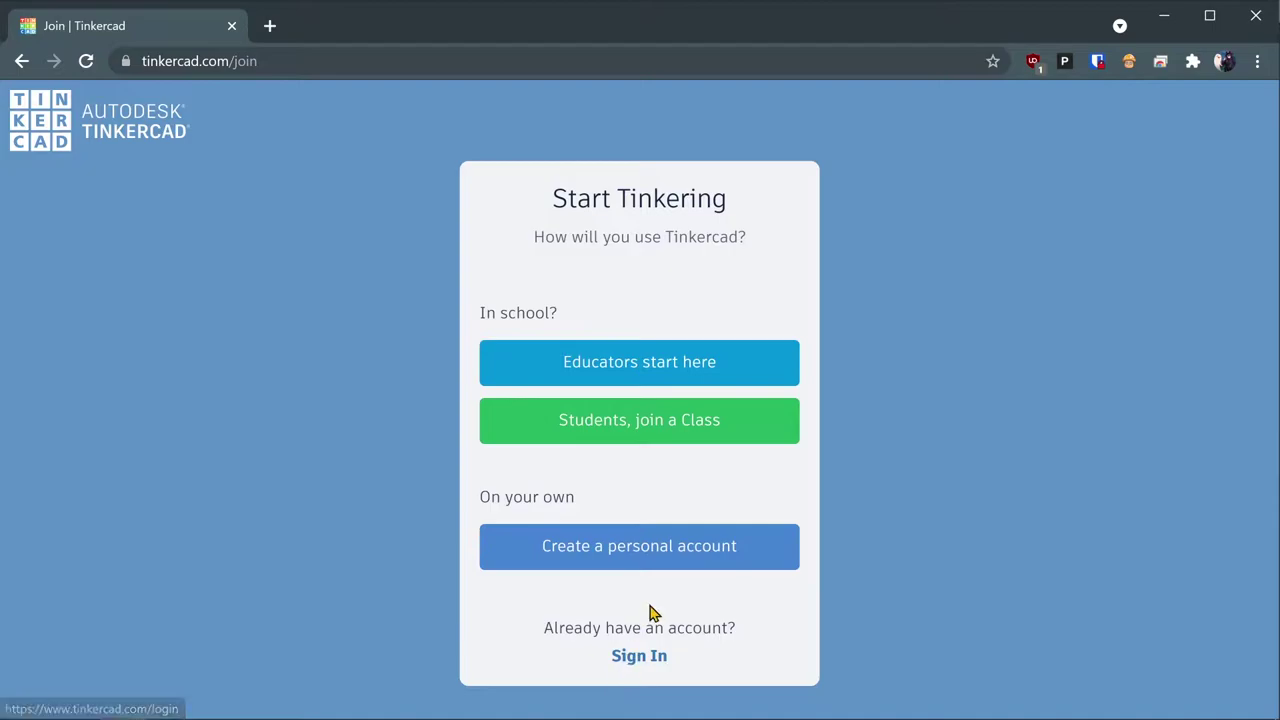
click(578, 550)
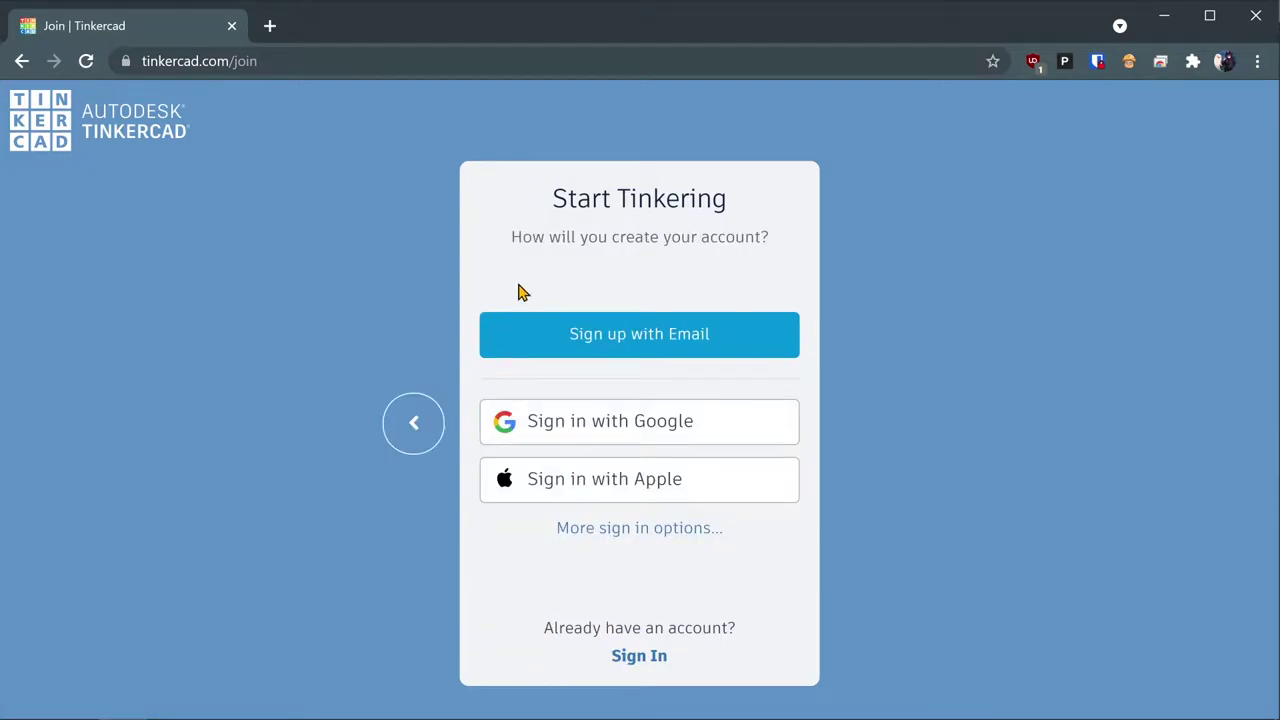
click(414, 424)
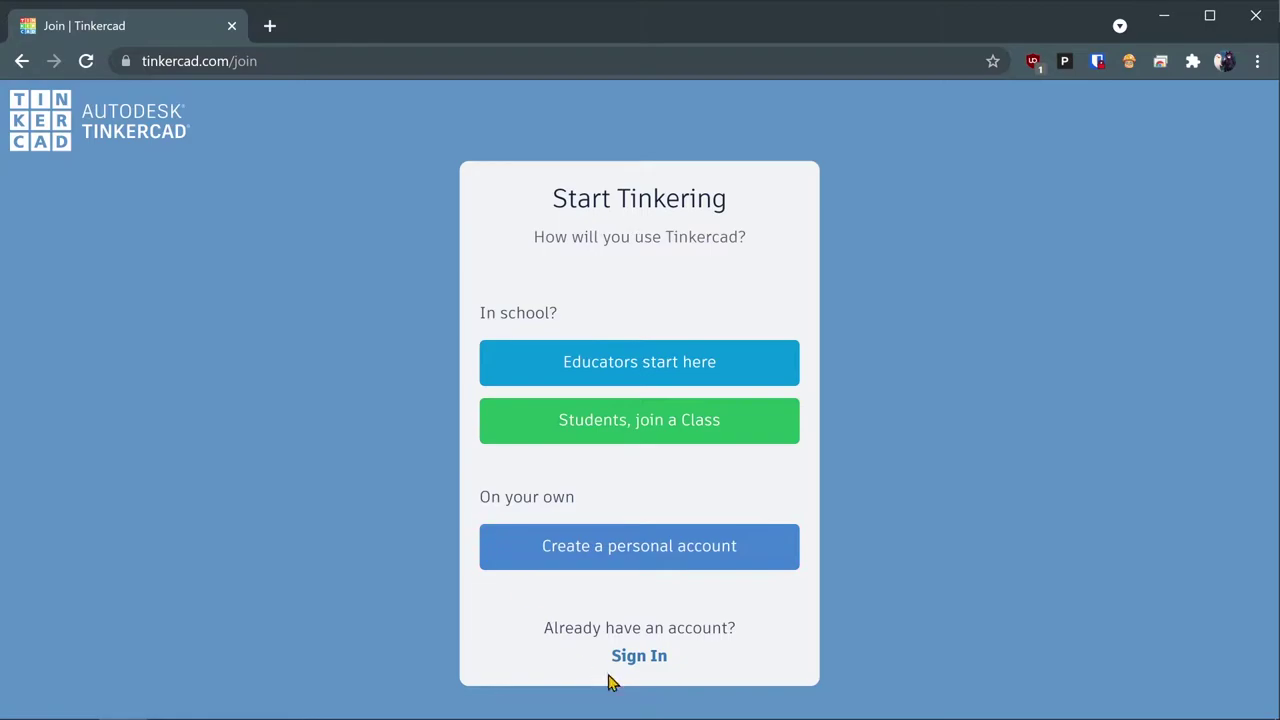
Sign in with the email or username option and open the Garden Planter design for editing.
click(640, 657)
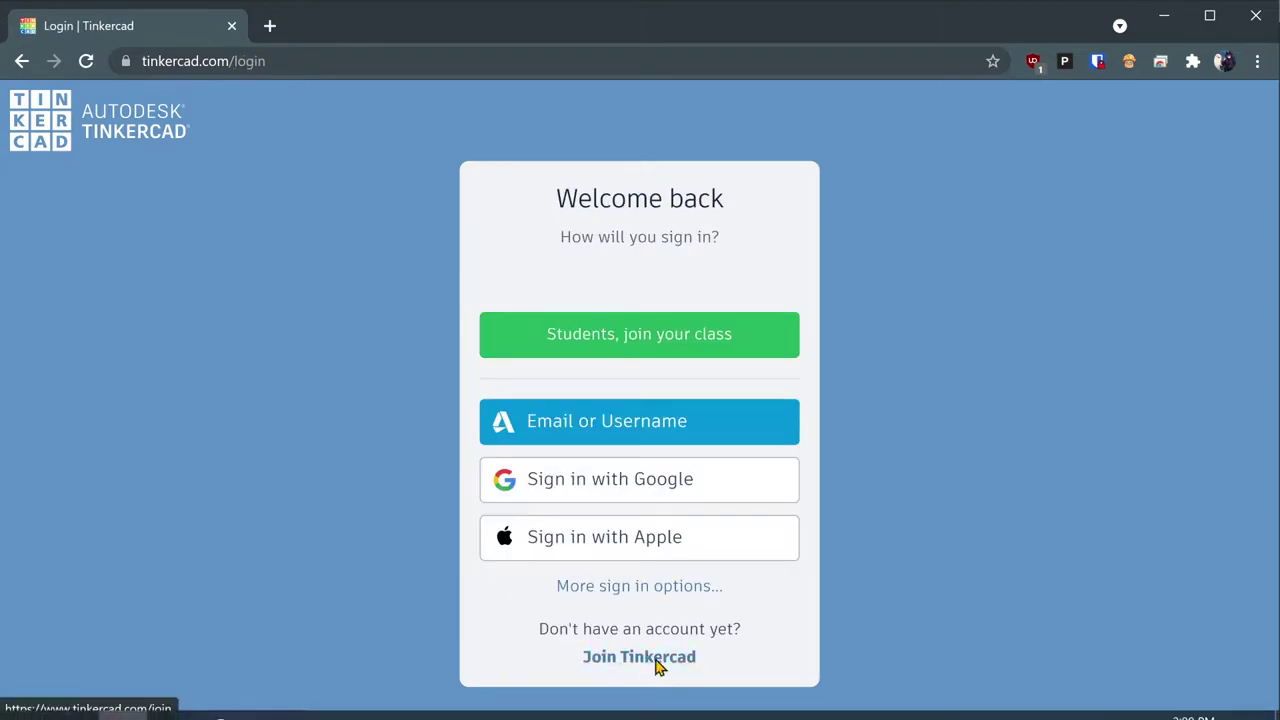
click(598, 410)
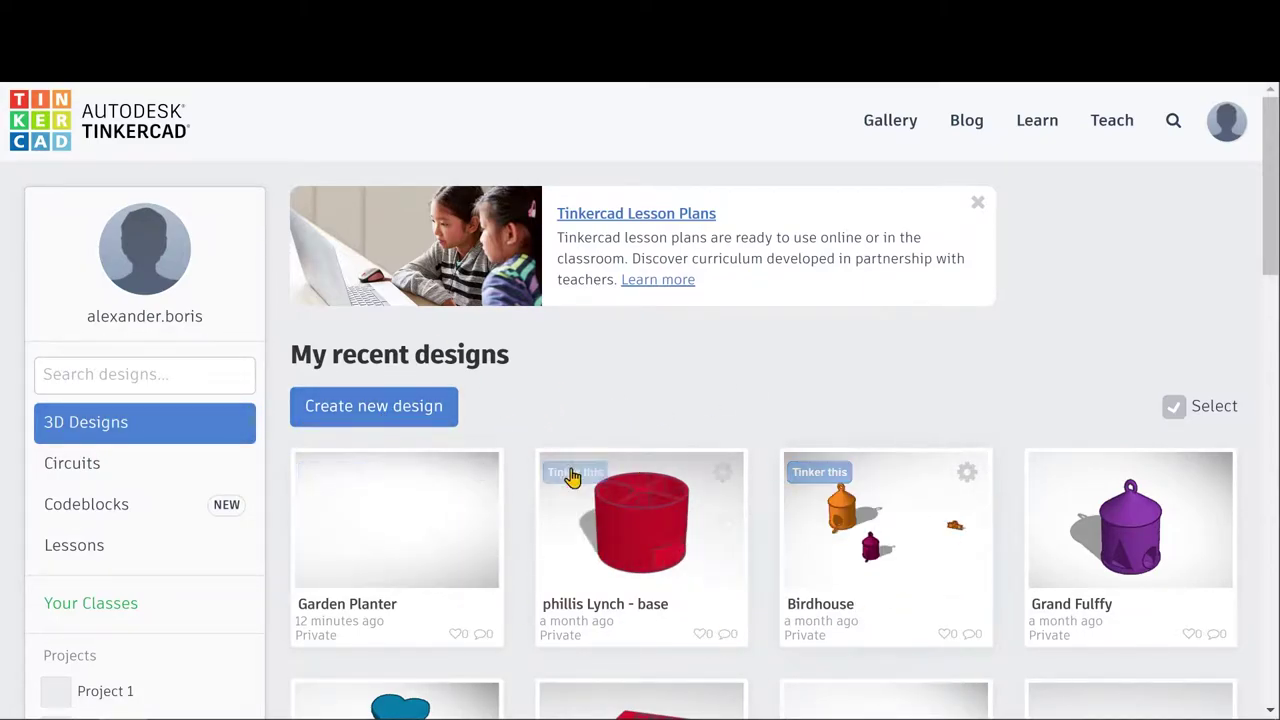
click(372, 536)
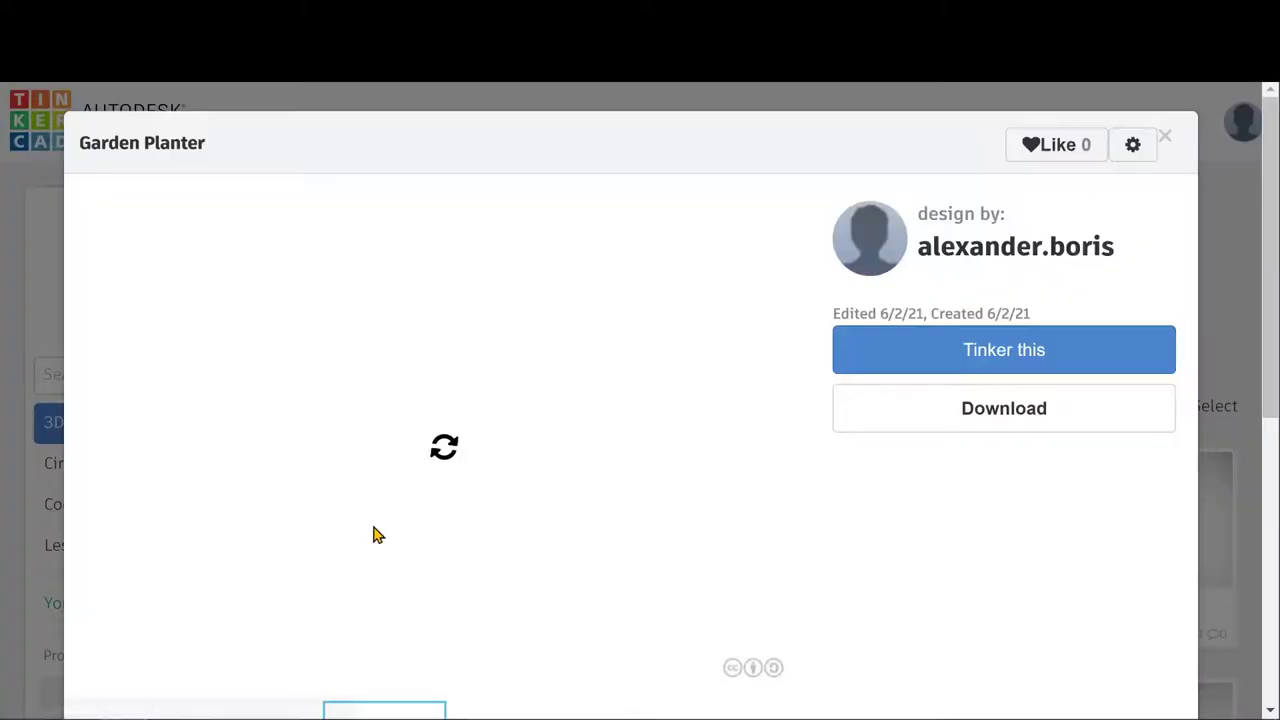
click(940, 347)
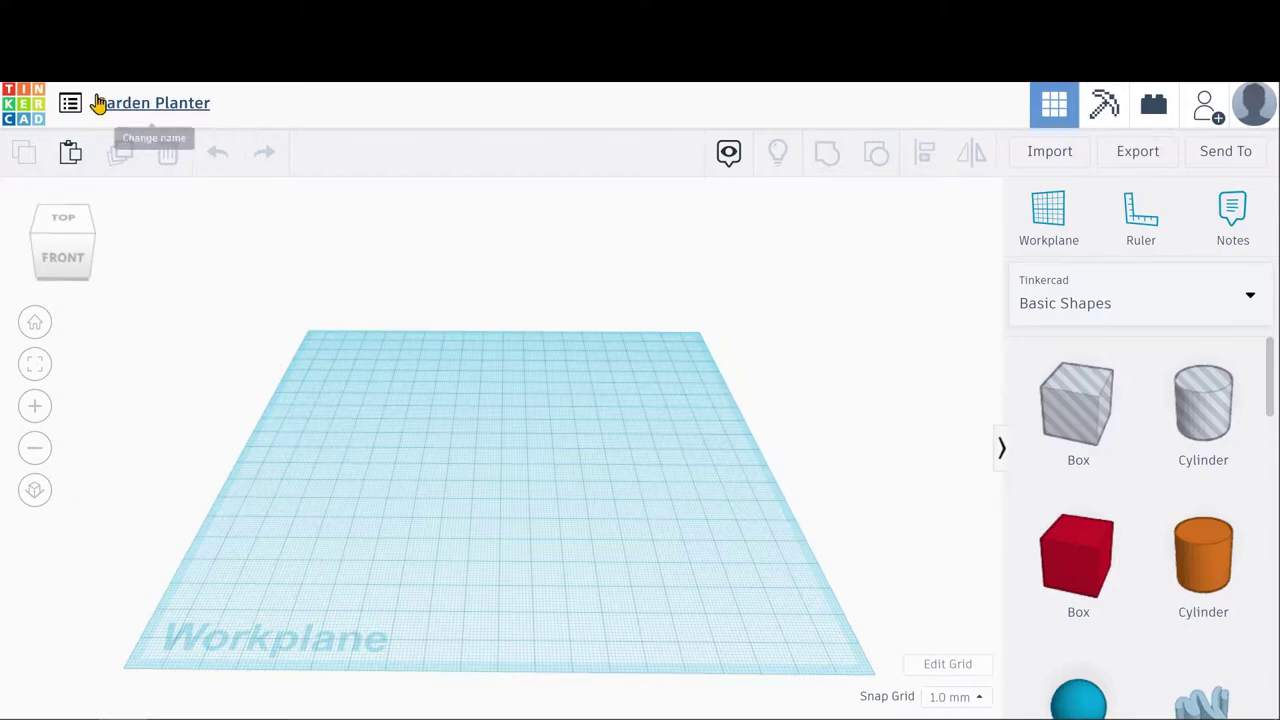
Rename the design by adding a hyphen and the designer's first name after "Garden Planter".
click(179, 110)
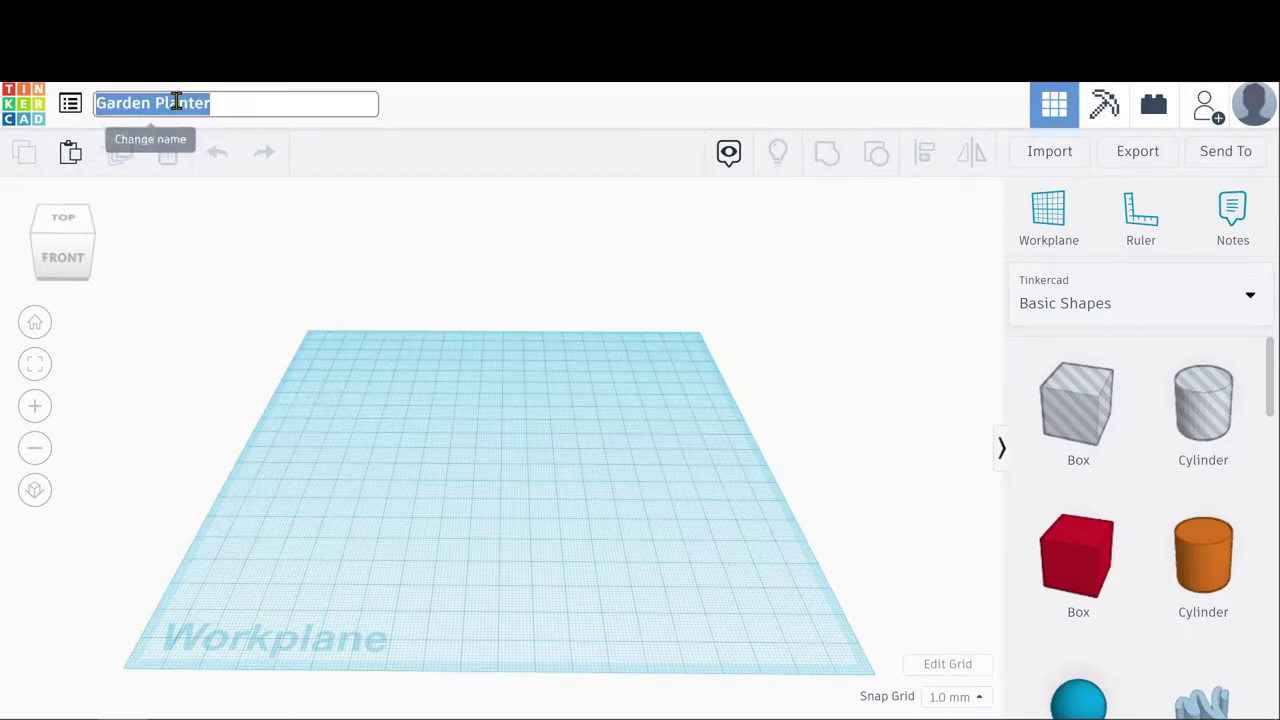
click(229, 99)
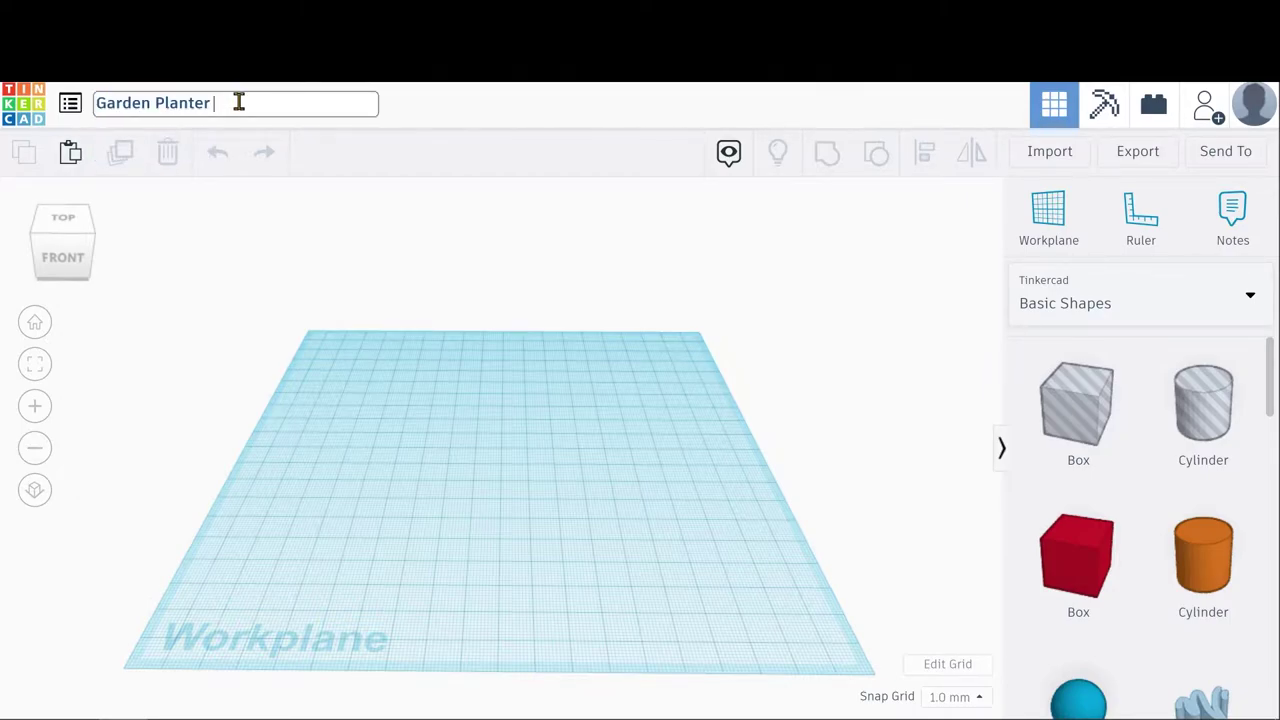
key(Return)
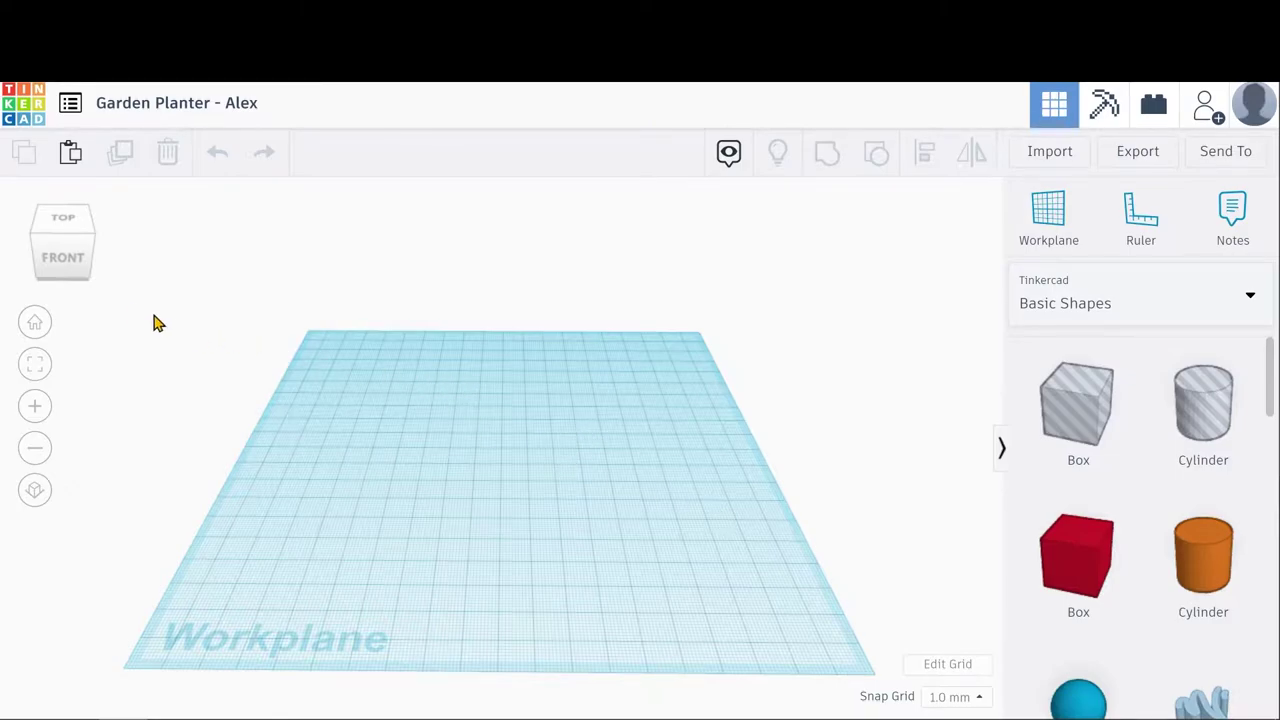
Place a small solid box near the workplane's back-right corner and a much larger one near its front-left corner.
drag(63, 257, 49, 309)
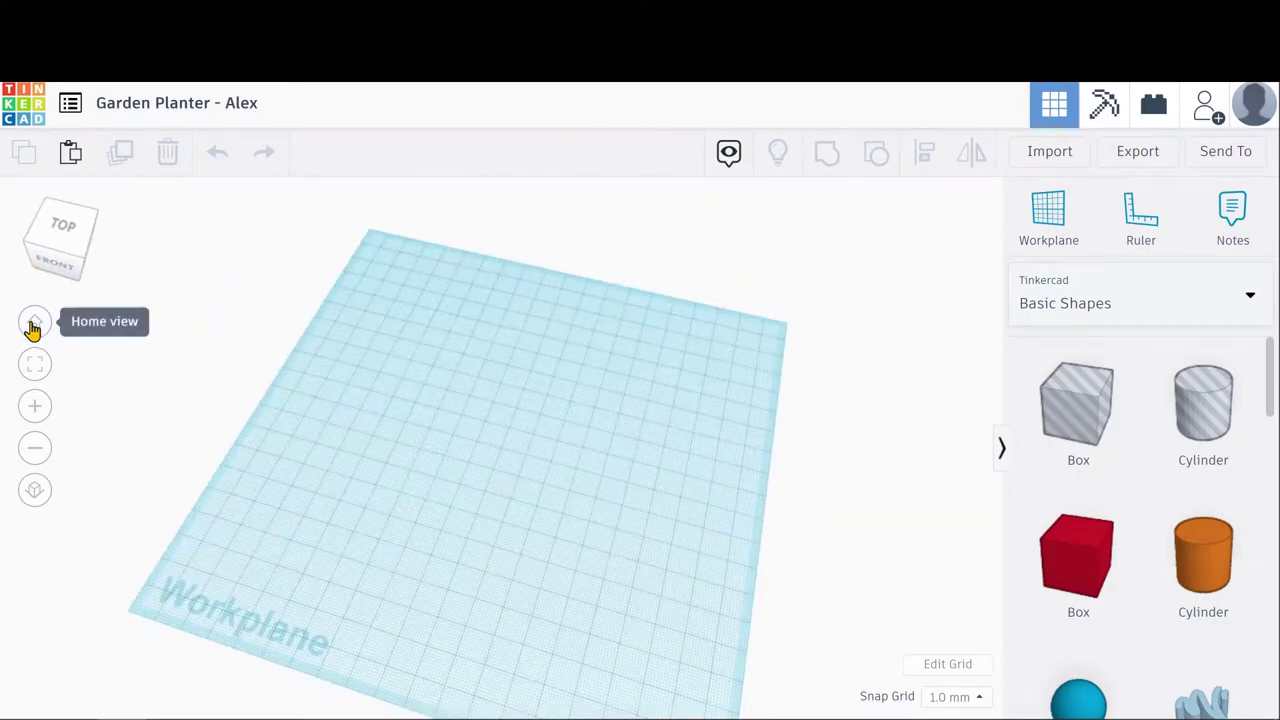
click(33, 324)
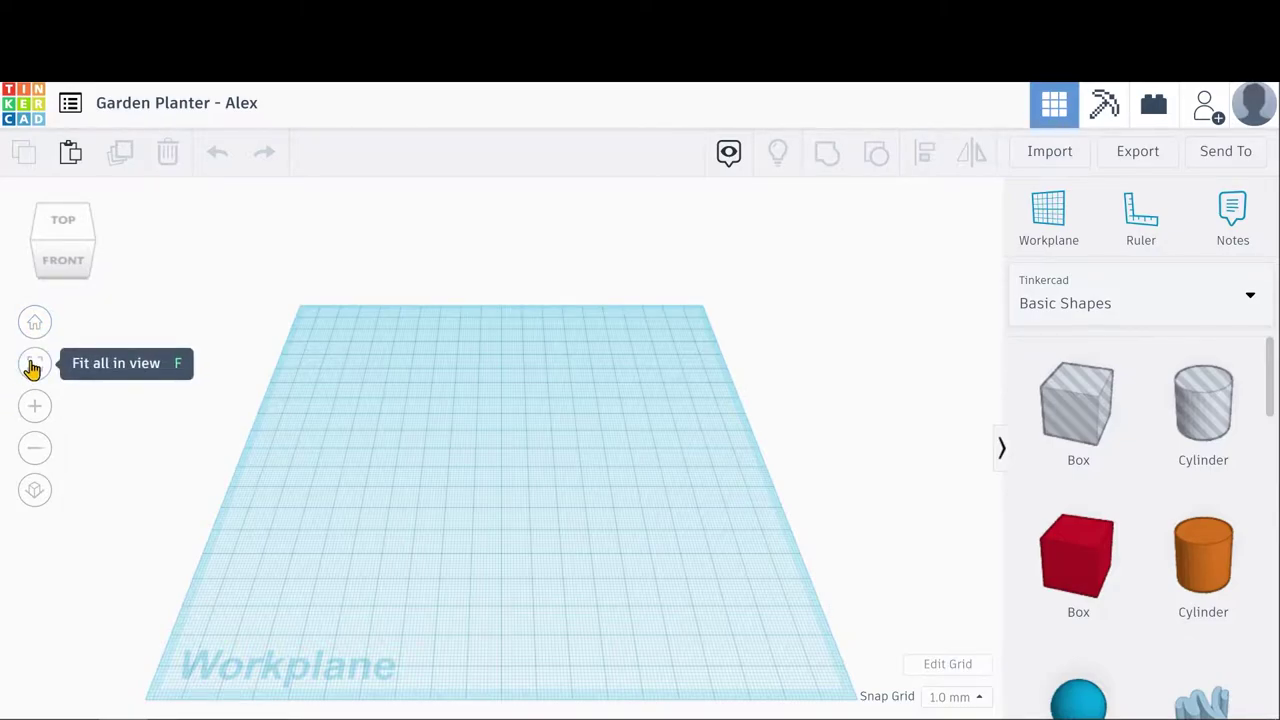
drag(1086, 586, 681, 346)
drag(1065, 588, 453, 651)
drag(356, 539, 320, 385)
click(647, 343)
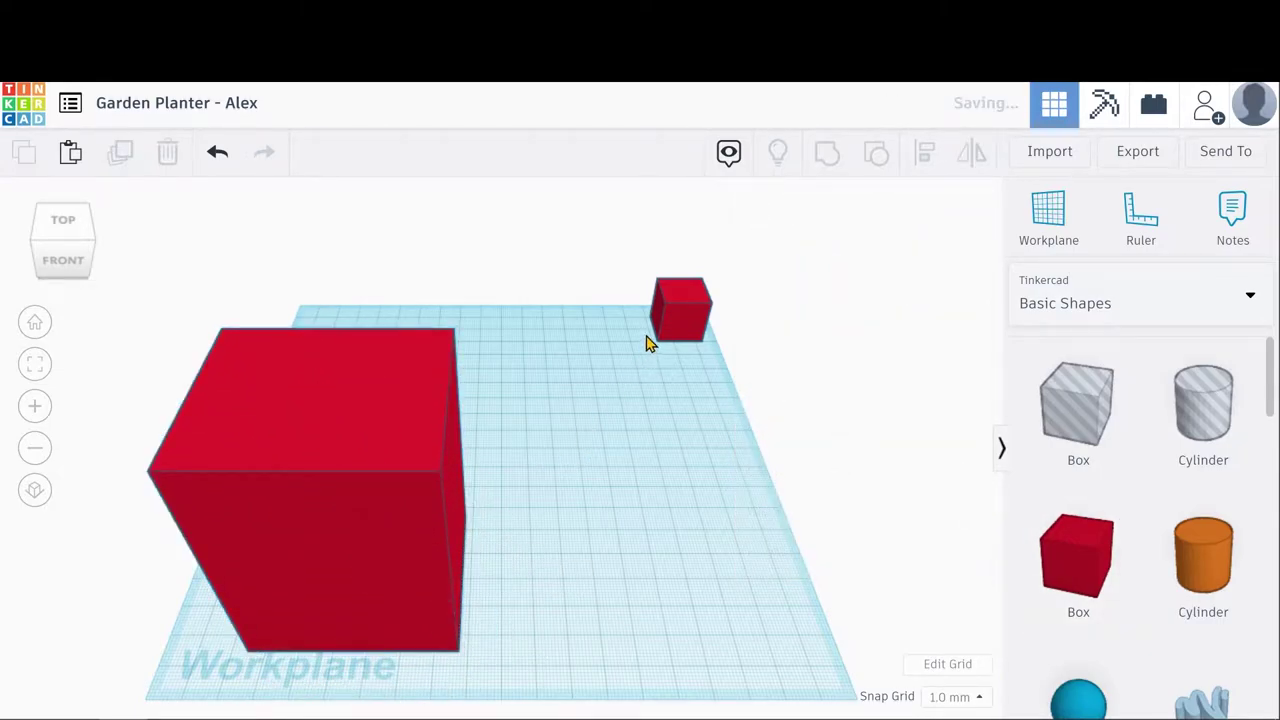
Fit the view to the small box and to the large box, viewing each from different angles.
click(698, 307)
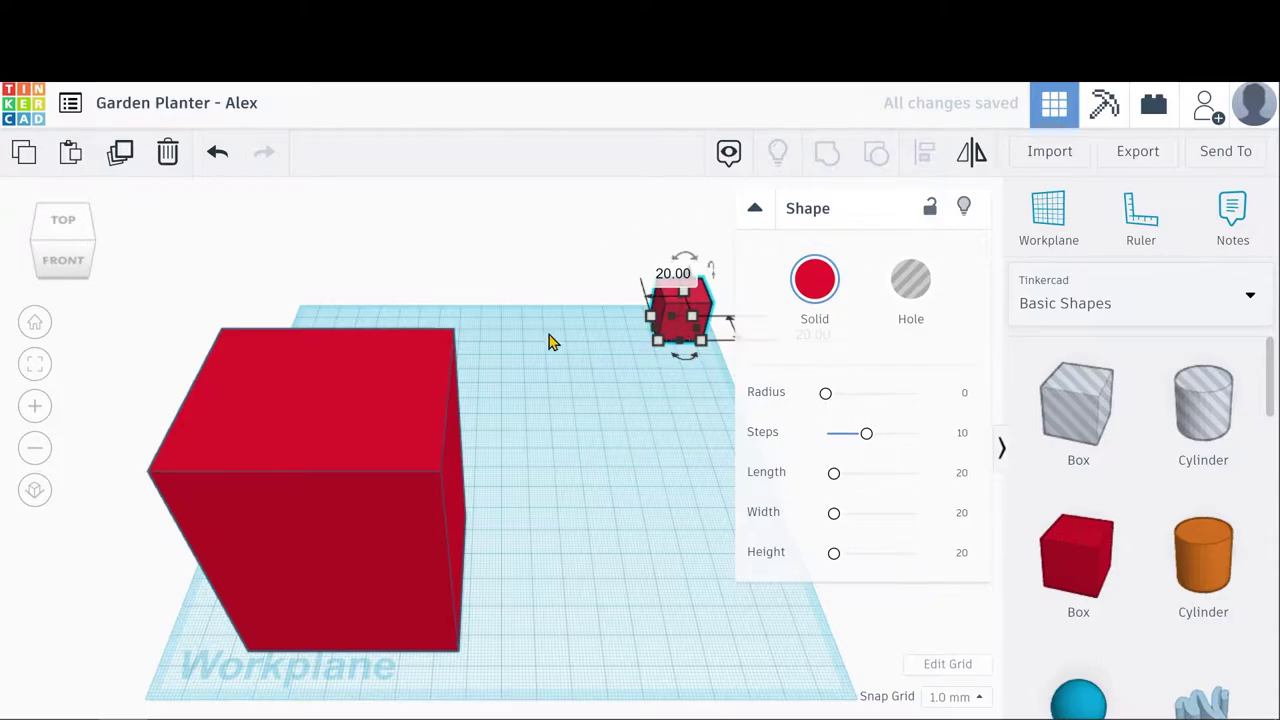
click(27, 368)
right_drag(578, 716, 360, 620)
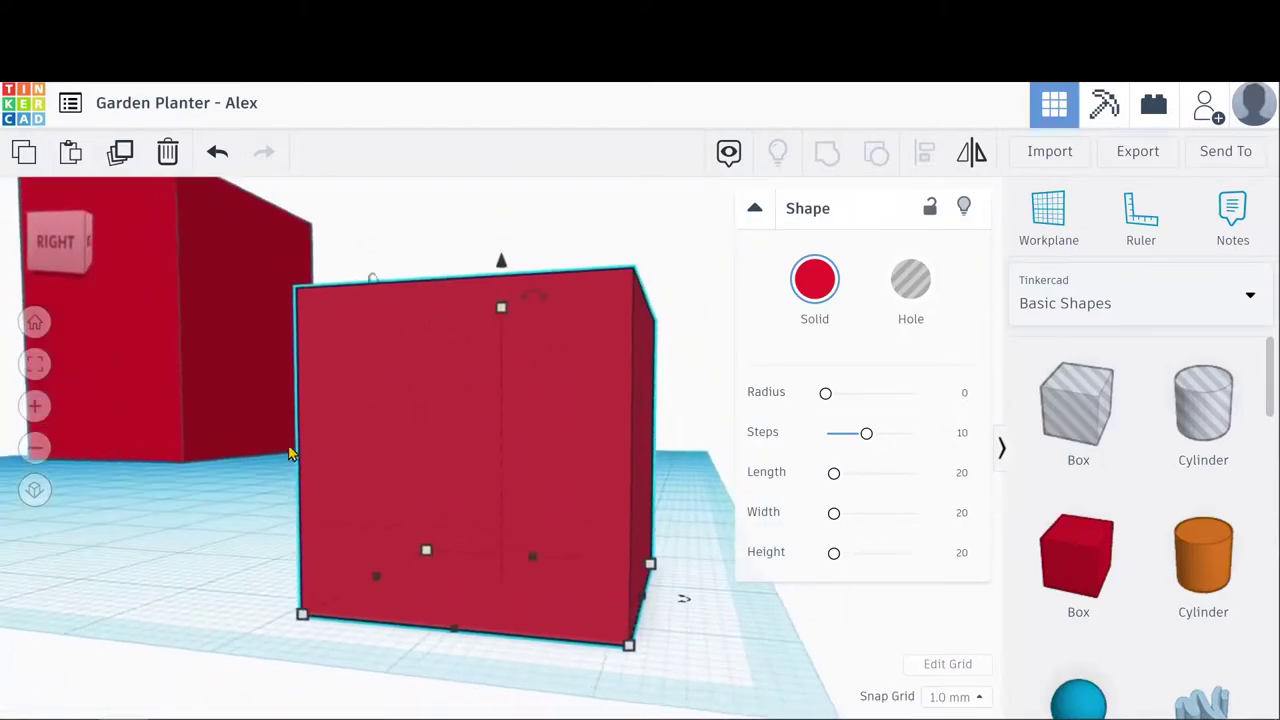
click(114, 240)
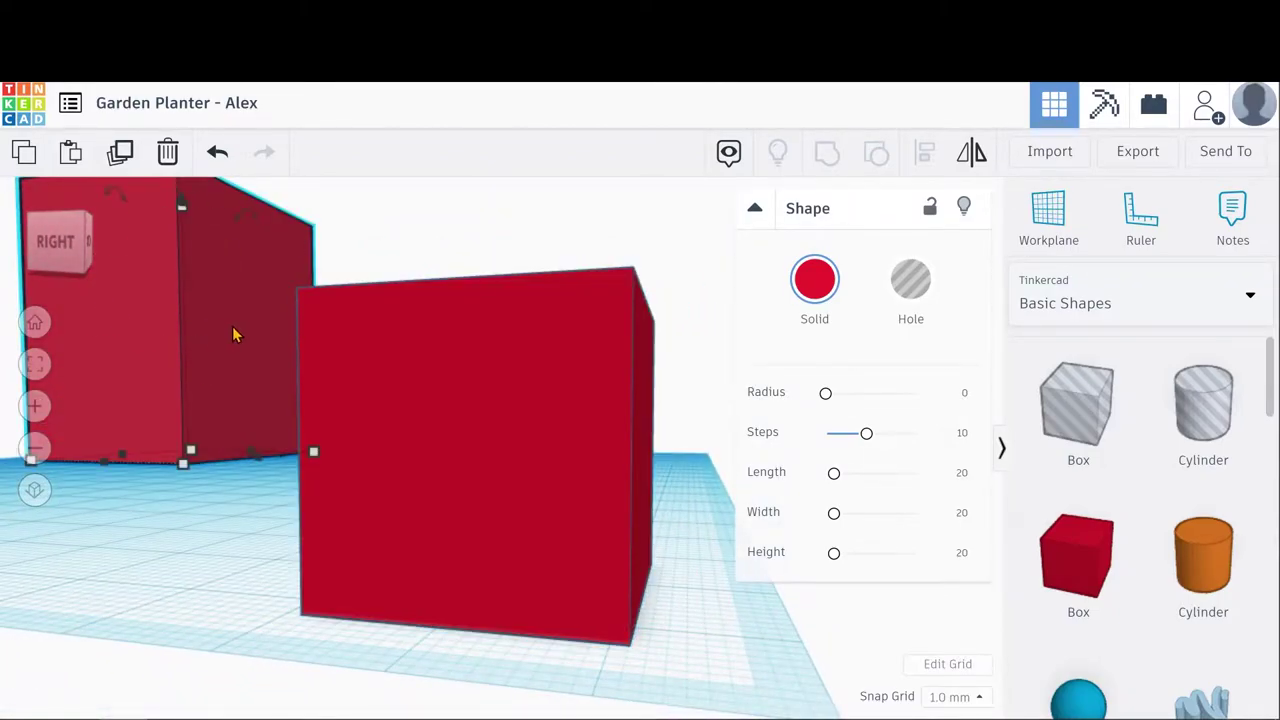
click(36, 366)
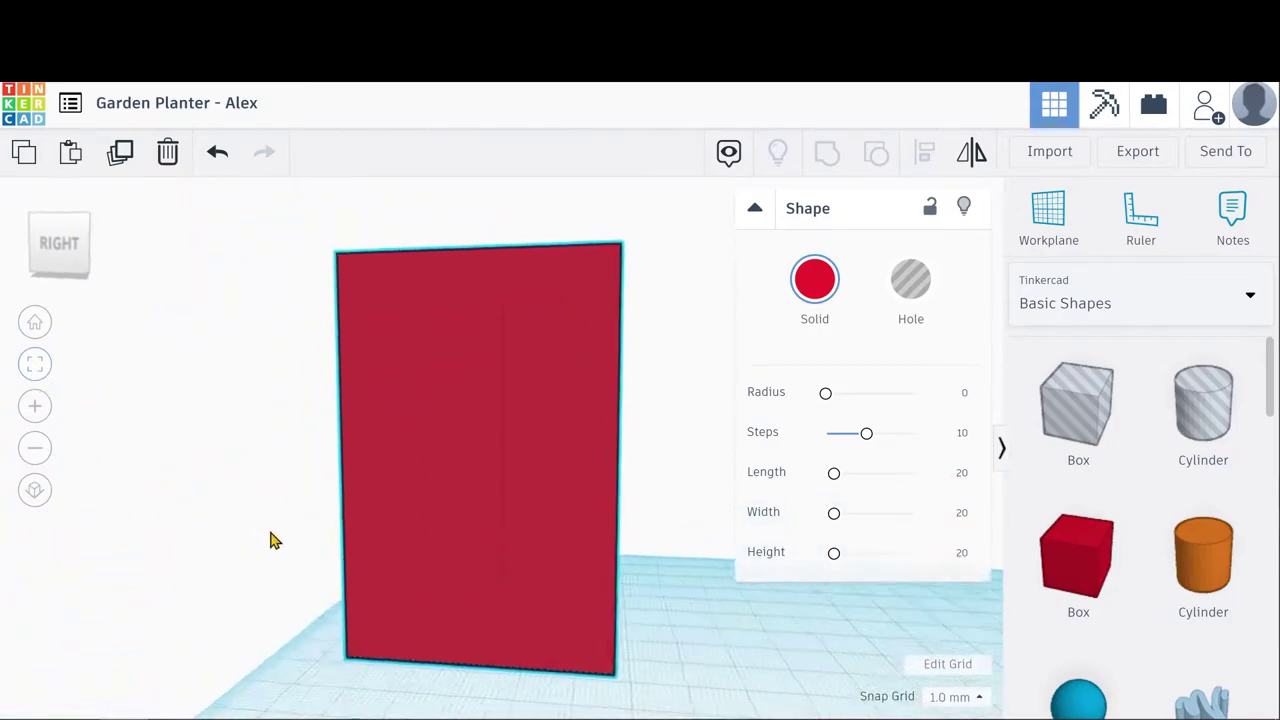
right_drag(521, 568, 569, 603)
scroll(569, 600, down, 4)
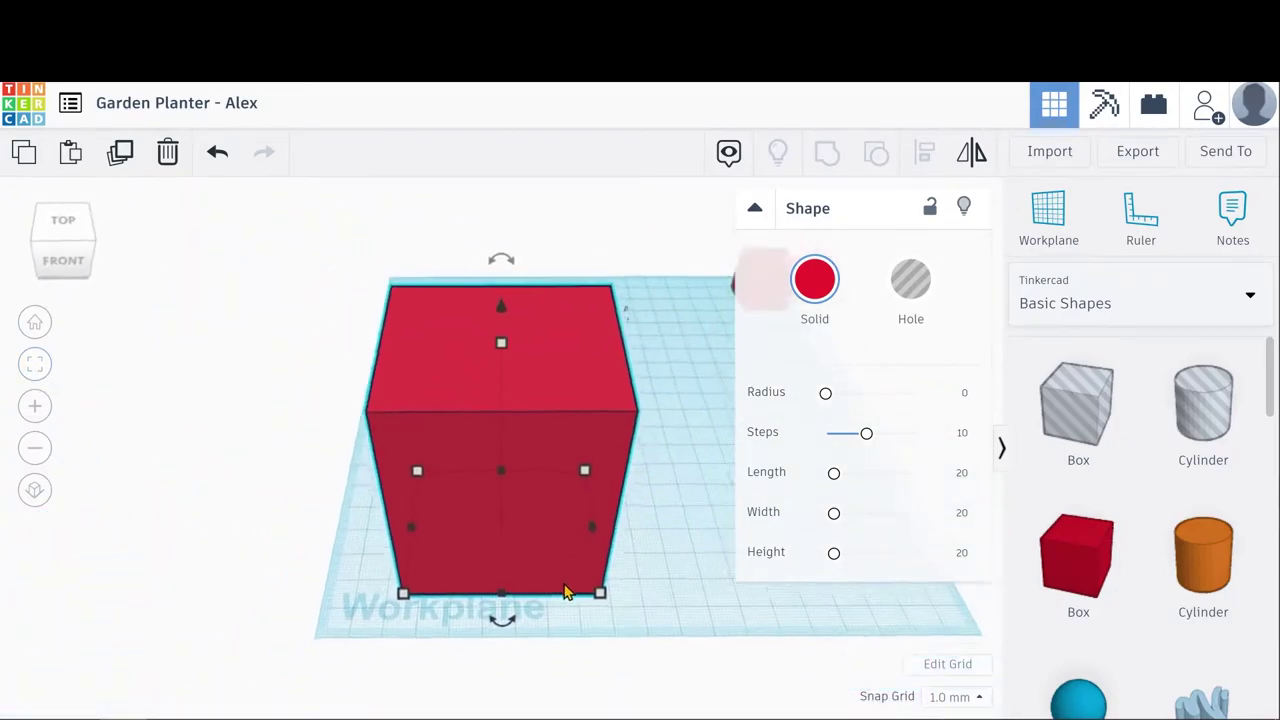
click(35, 364)
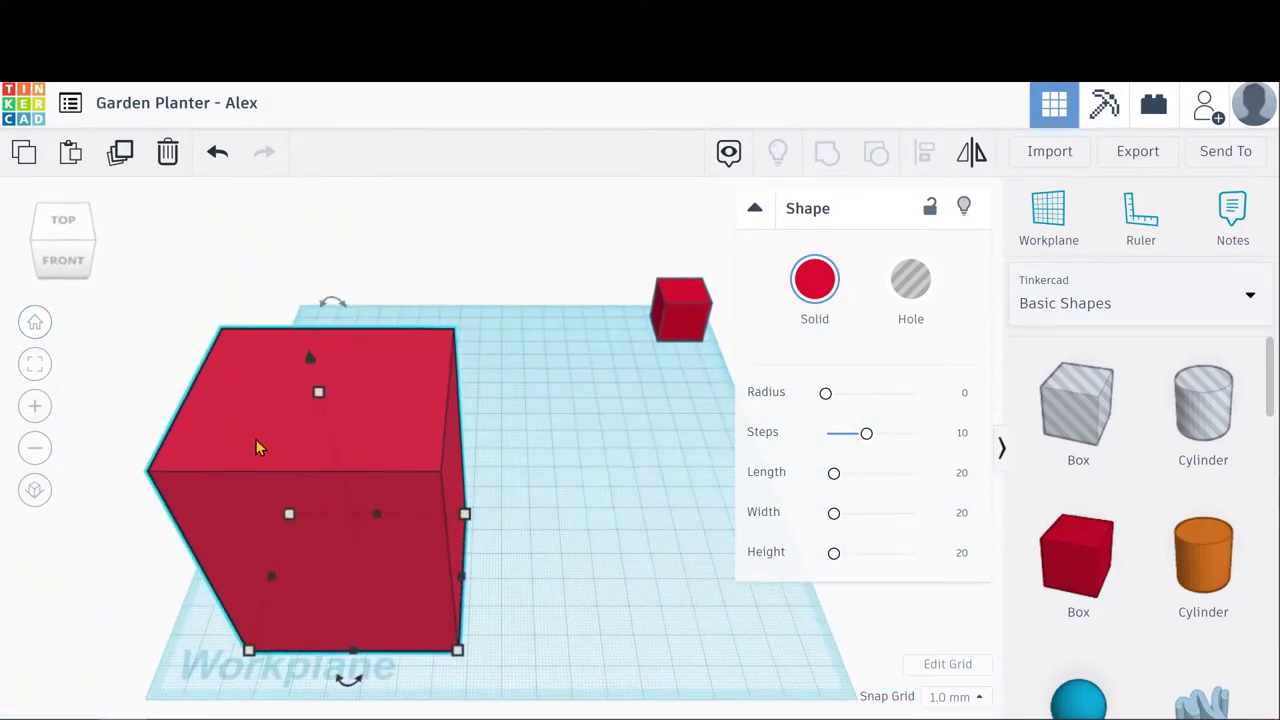
Delete both the large and the small box from the workplane.
scroll(555, 432, down, 2)
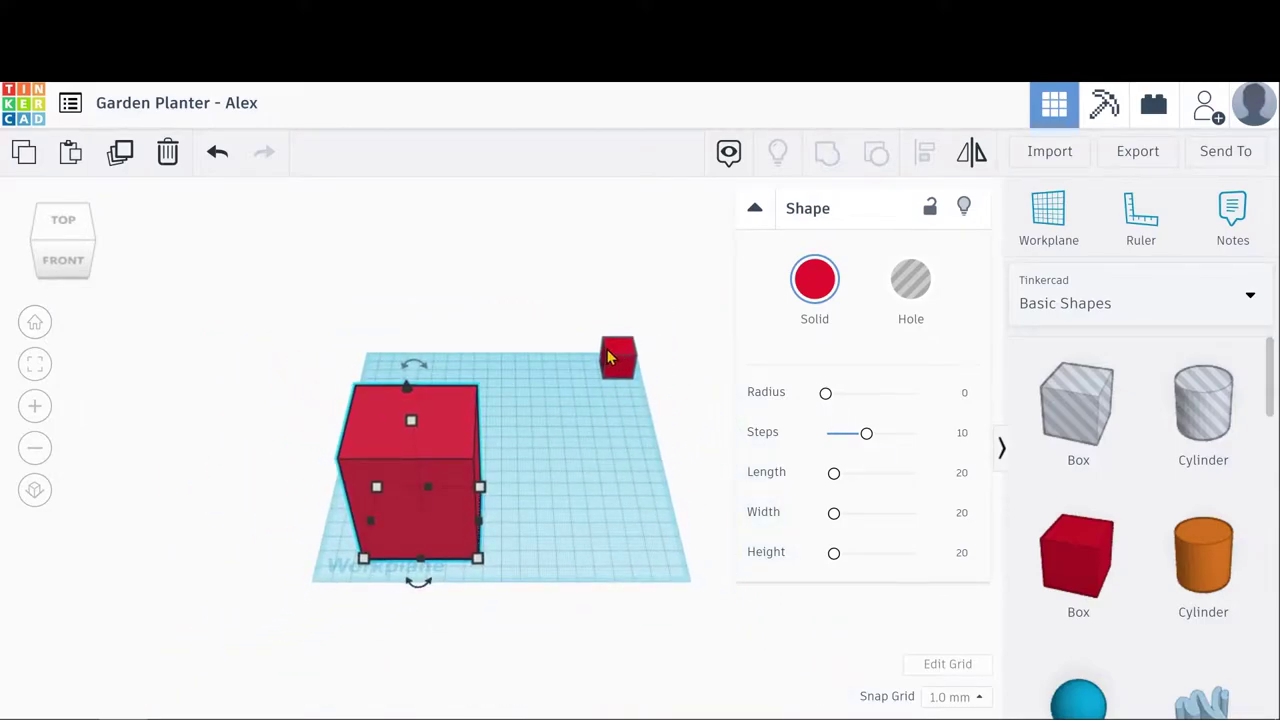
key(Delete)
click(613, 361)
key(Delete)
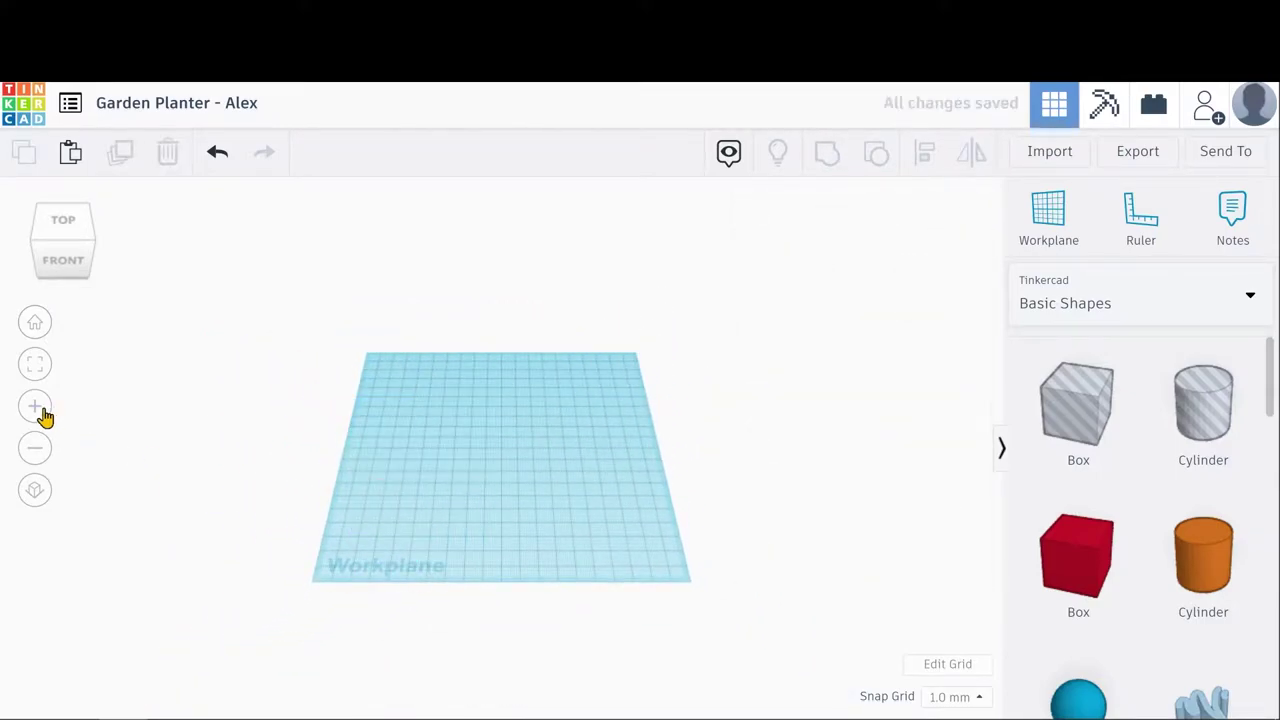
Examine the empty workplane at different zoom levels and in orthographic and perspective projection.
click(35, 407)
click(35, 450)
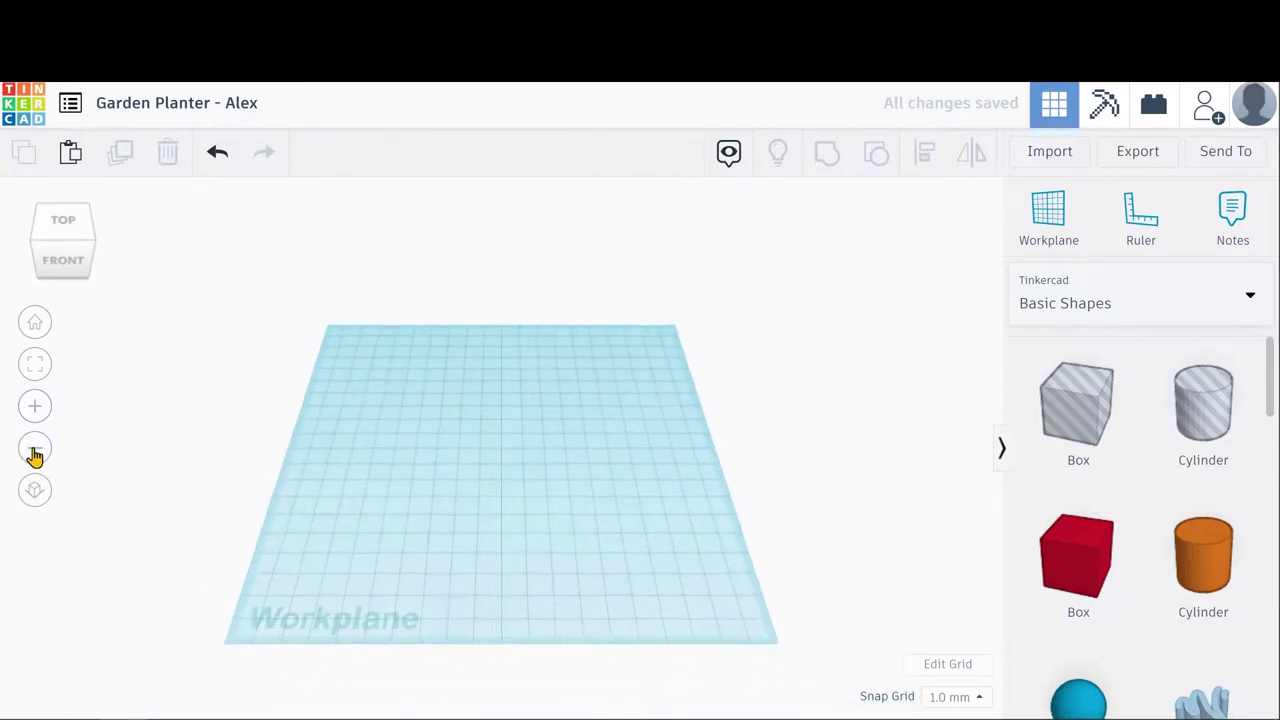
click(35, 410)
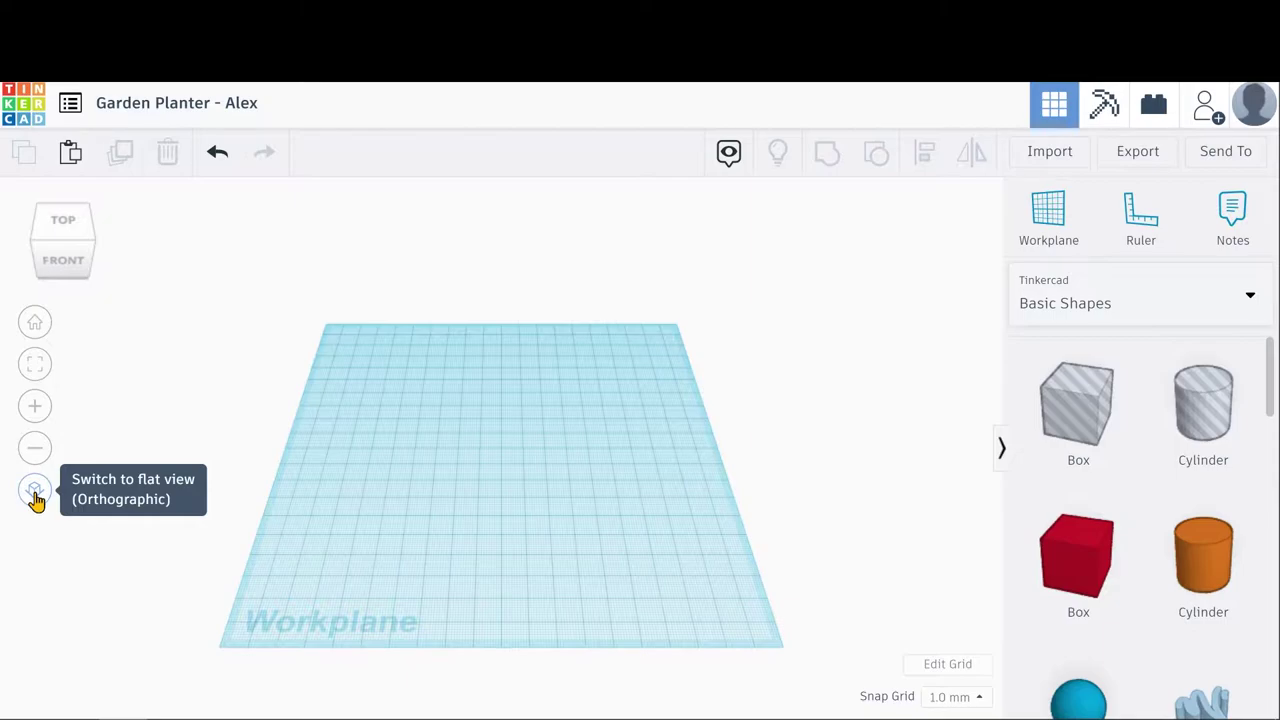
click(35, 497)
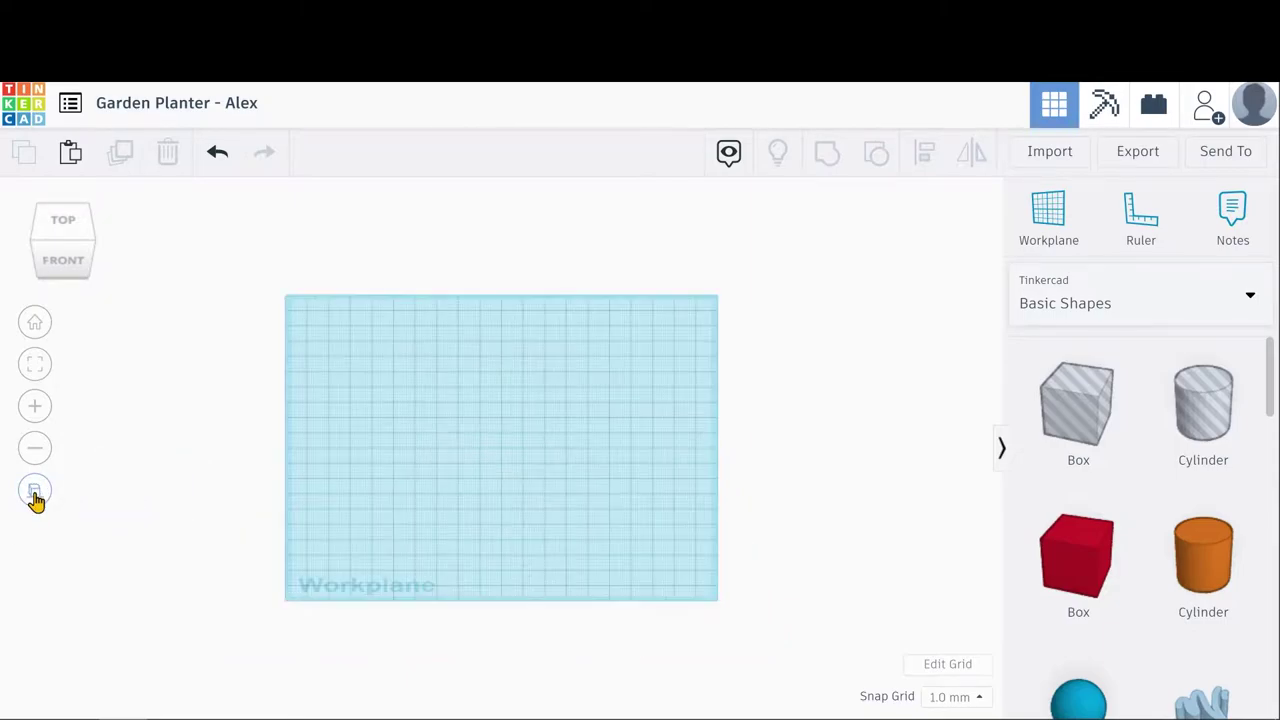
click(35, 492)
right_drag(417, 521, 374, 431)
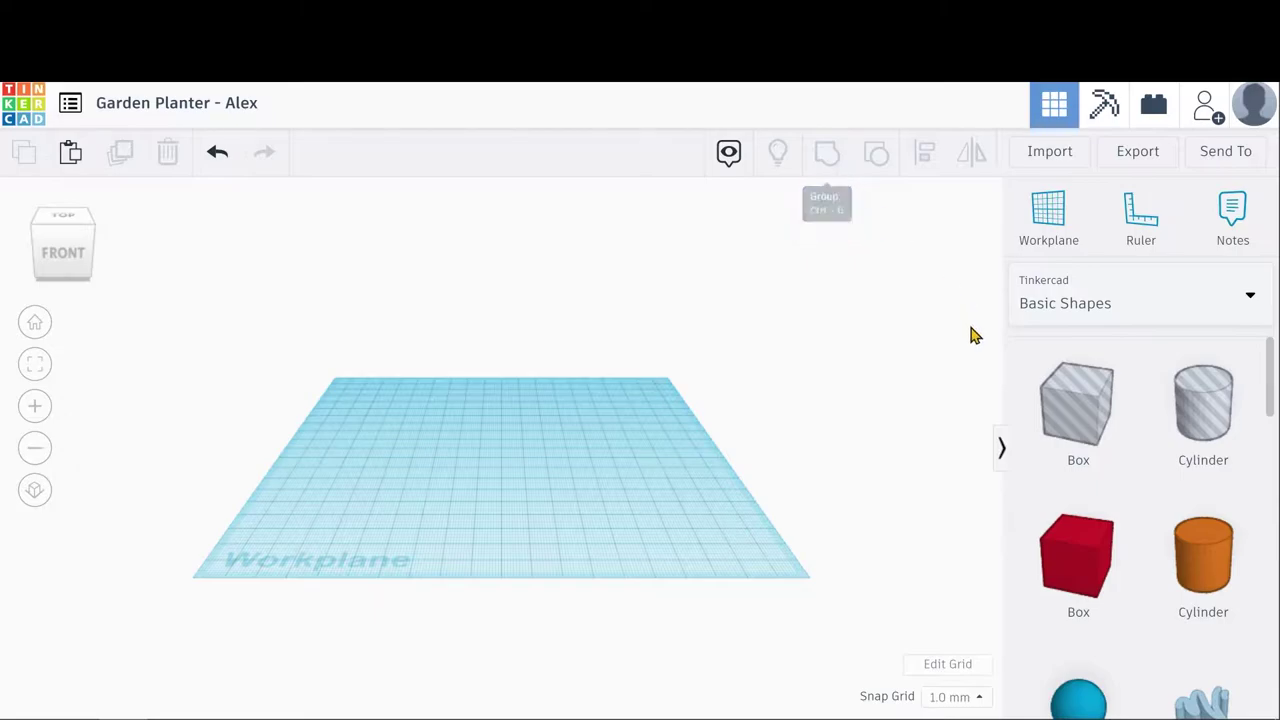
Place a solid box, a solid cylinder and a hole box so that they overlap near the middle of the workplane.
drag(1040, 577, 520, 475)
drag(1171, 580, 543, 491)
click(749, 546)
drag(1113, 462, 531, 497)
Group the overlapping box, cylinder and hole box so the hole cuts the solids, and inspect the cut shape.
right_drag(680, 449, 665, 550)
drag(606, 648, 426, 424)
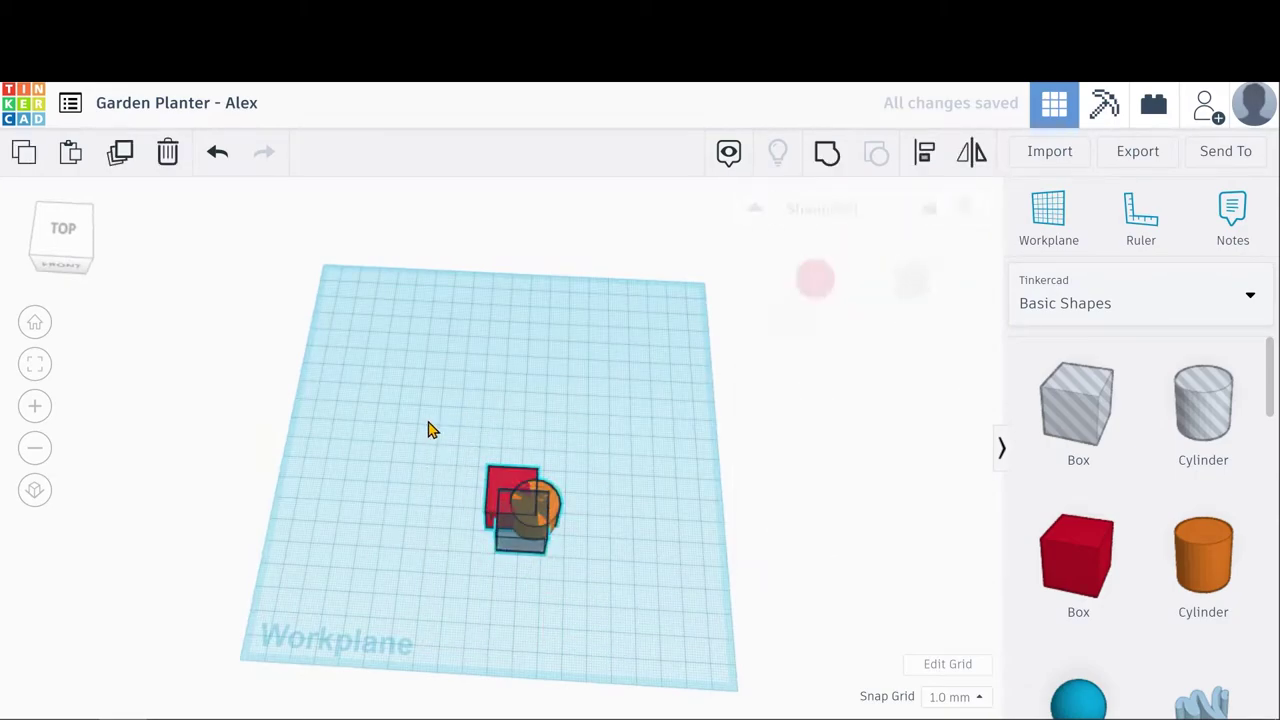
click(826, 160)
click(631, 591)
right_drag(631, 591, 518, 528)
scroll(546, 540, up, 3)
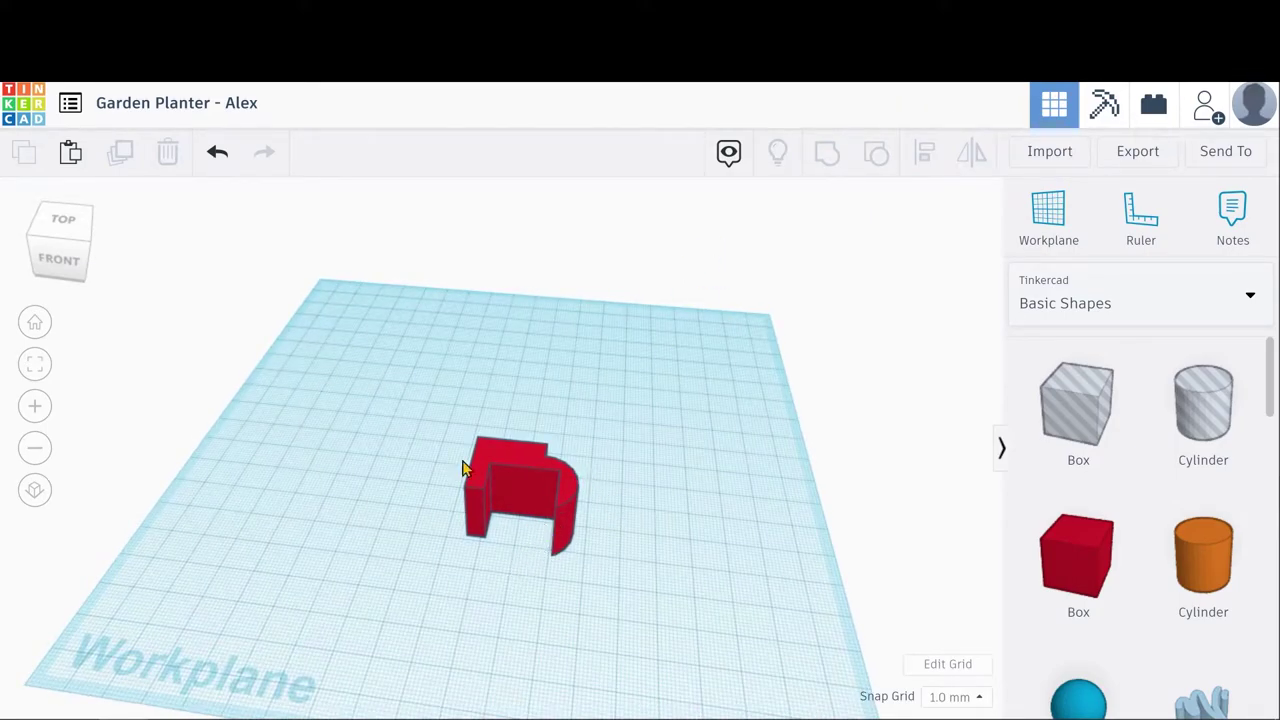
Ungroup the combined shape back into its separate box, cylinder and hole box.
click(502, 463)
click(876, 152)
click(725, 547)
right_drag(725, 547, 643, 503)
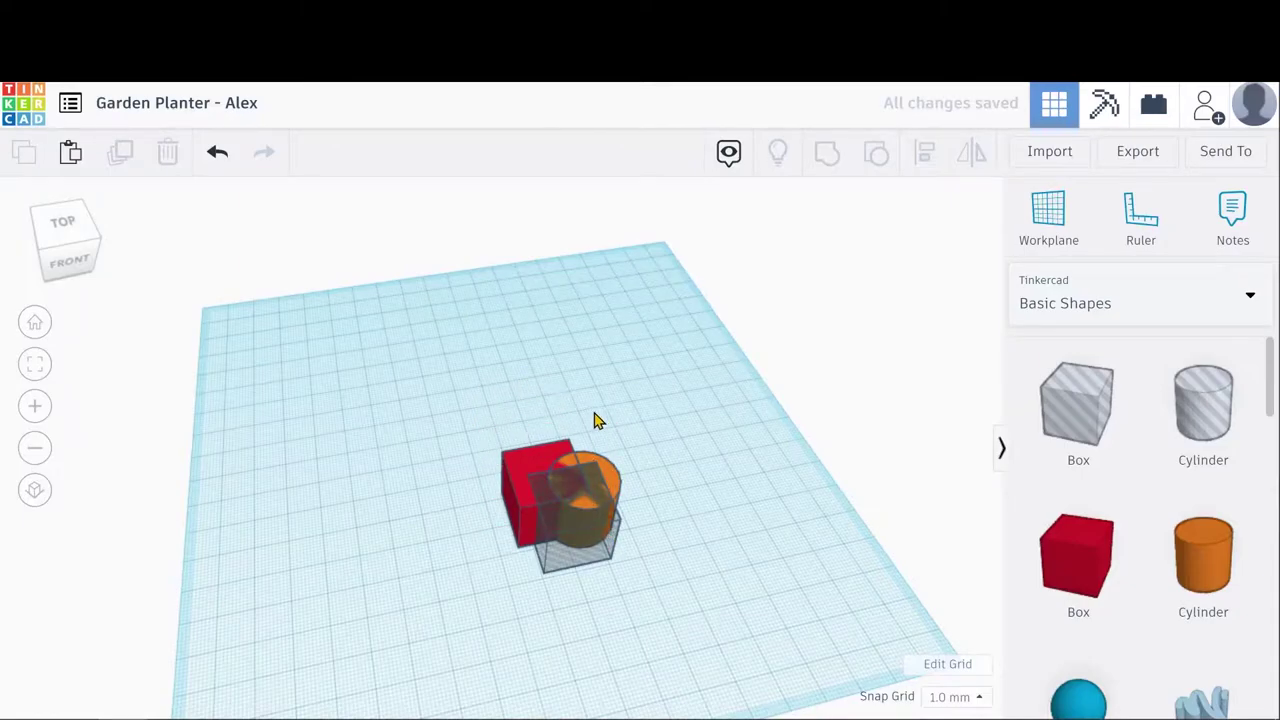
Select all three overlapping shapes and group them again into one cut solid.
right_drag(597, 420, 423, 383)
drag(423, 383, 652, 497)
click(822, 170)
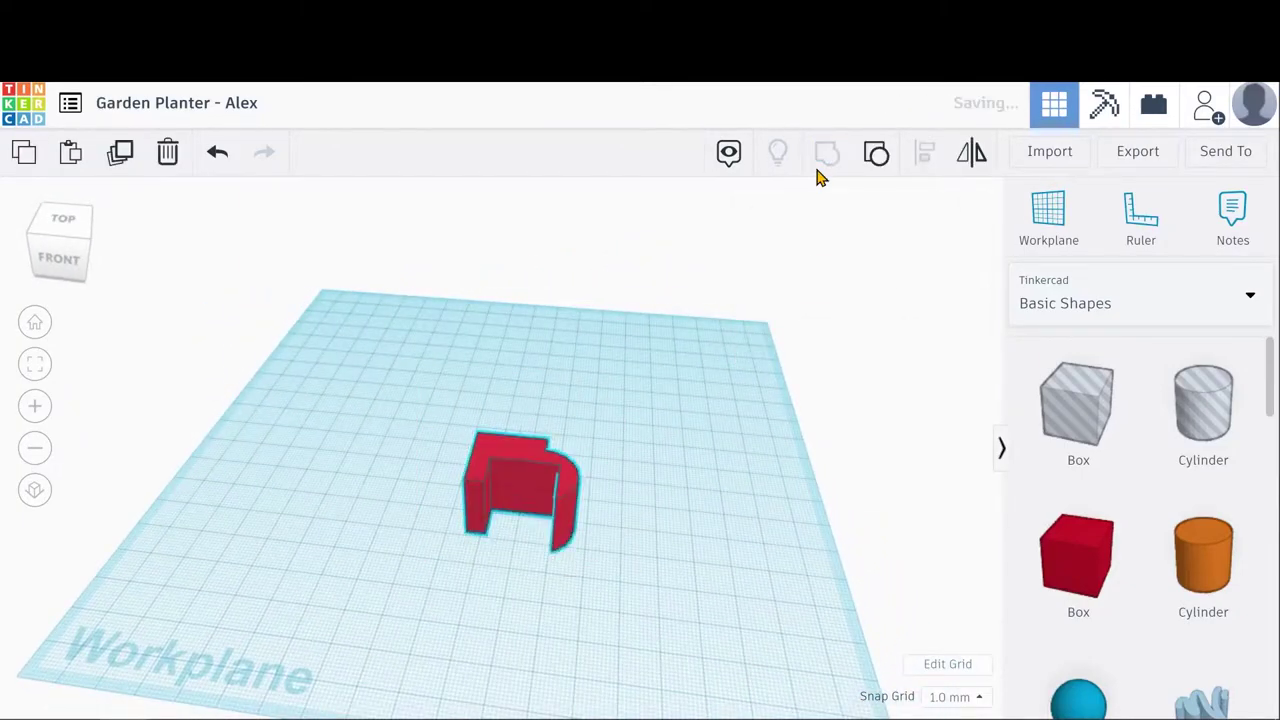
Ungroup the cut shape and group only the solid box and cylinder, leaving the hole box separate.
click(546, 466)
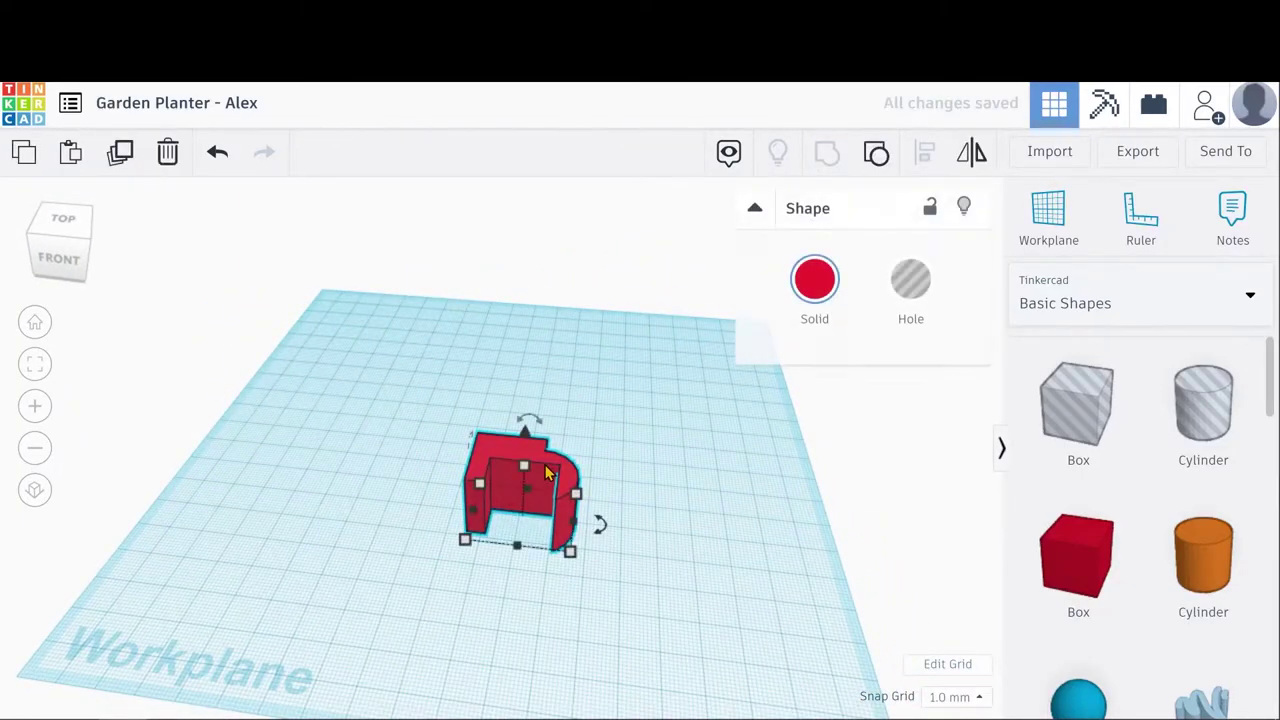
click(877, 160)
click(695, 396)
mouse_move(695, 396)
right_down()
mouse_move(674, 429)
mouse_move(623, 449)
mouse_move(600, 440)
right_up()
mouse_move(515, 400)
mouse_down()
mouse_move(566, 460)
mouse_move(568, 498)
mouse_up()
right_drag(603, 523, 714, 517)
click(826, 155)
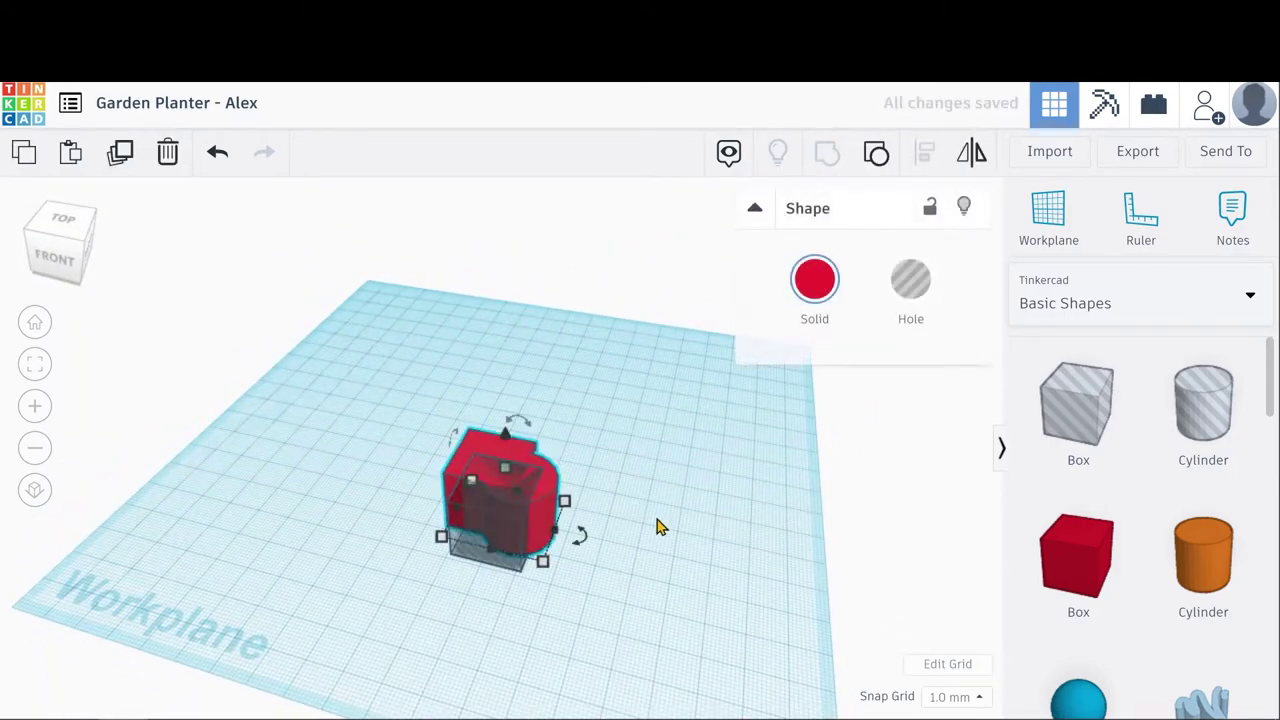
Select the combined solid together with the hole box and group them so the hole cuts the solid.
click(643, 623)
drag(620, 620, 435, 441)
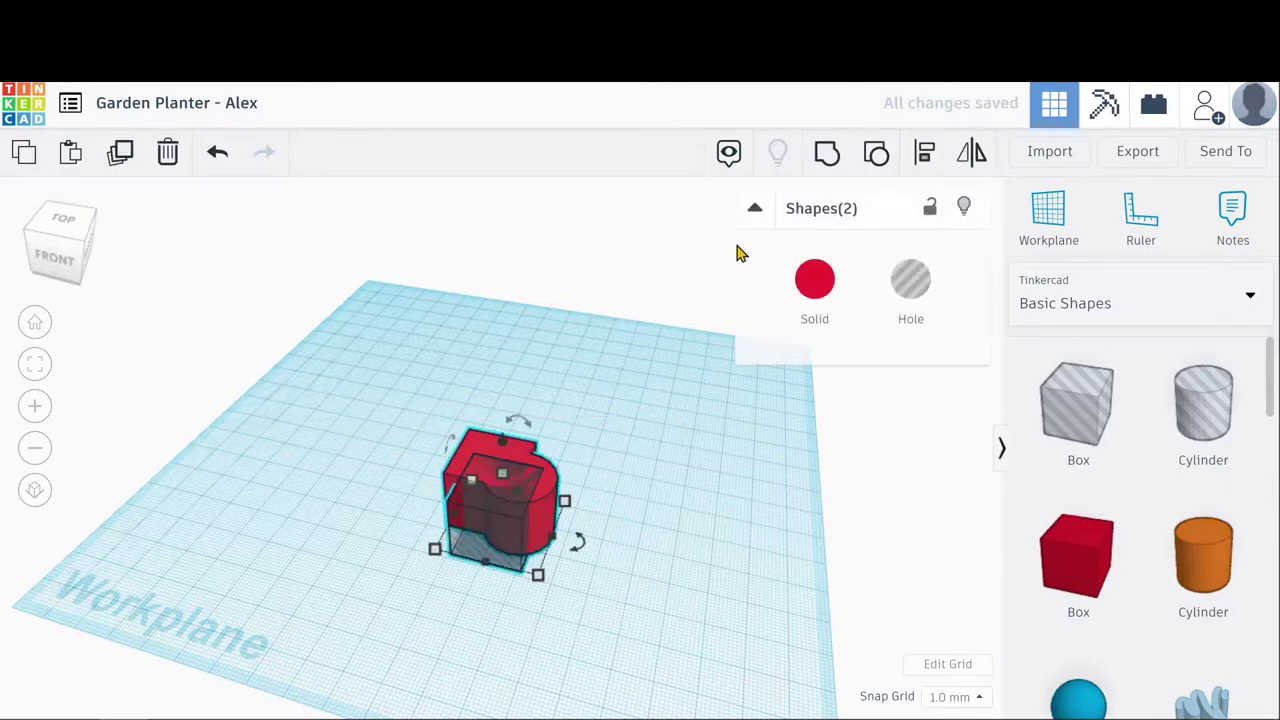
click(827, 155)
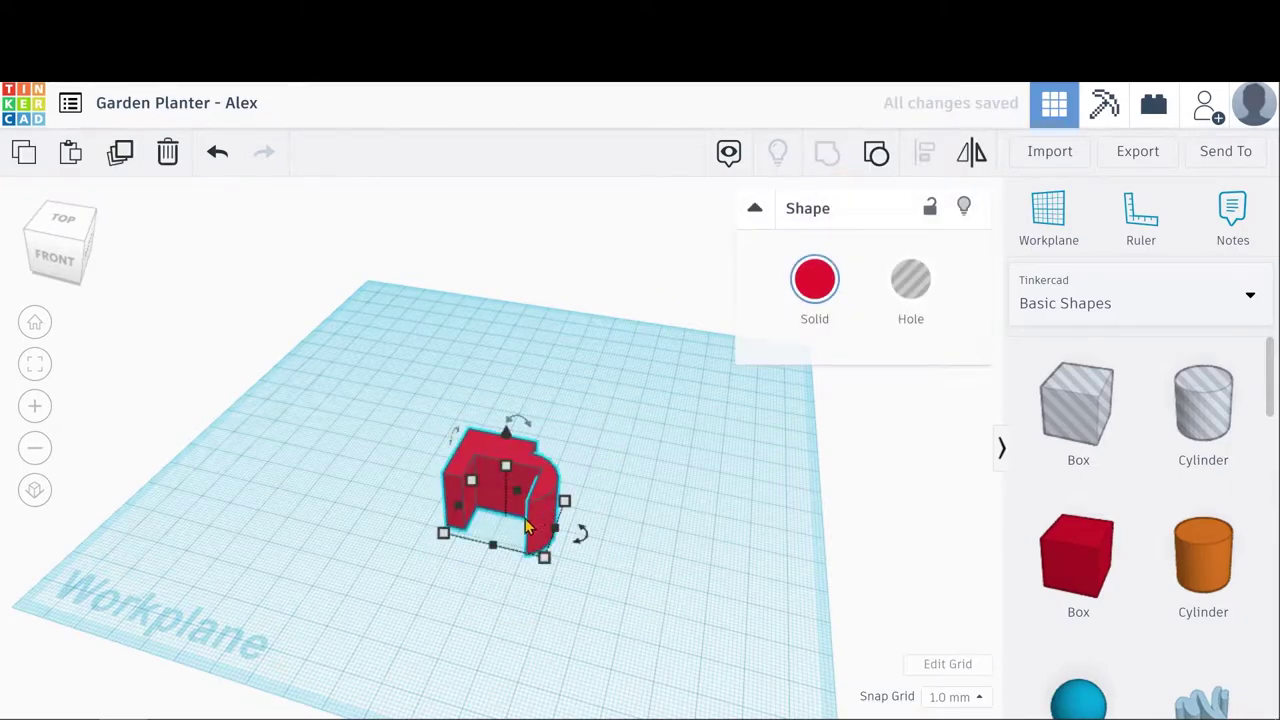
click(474, 590)
right_drag(480, 617, 517, 647)
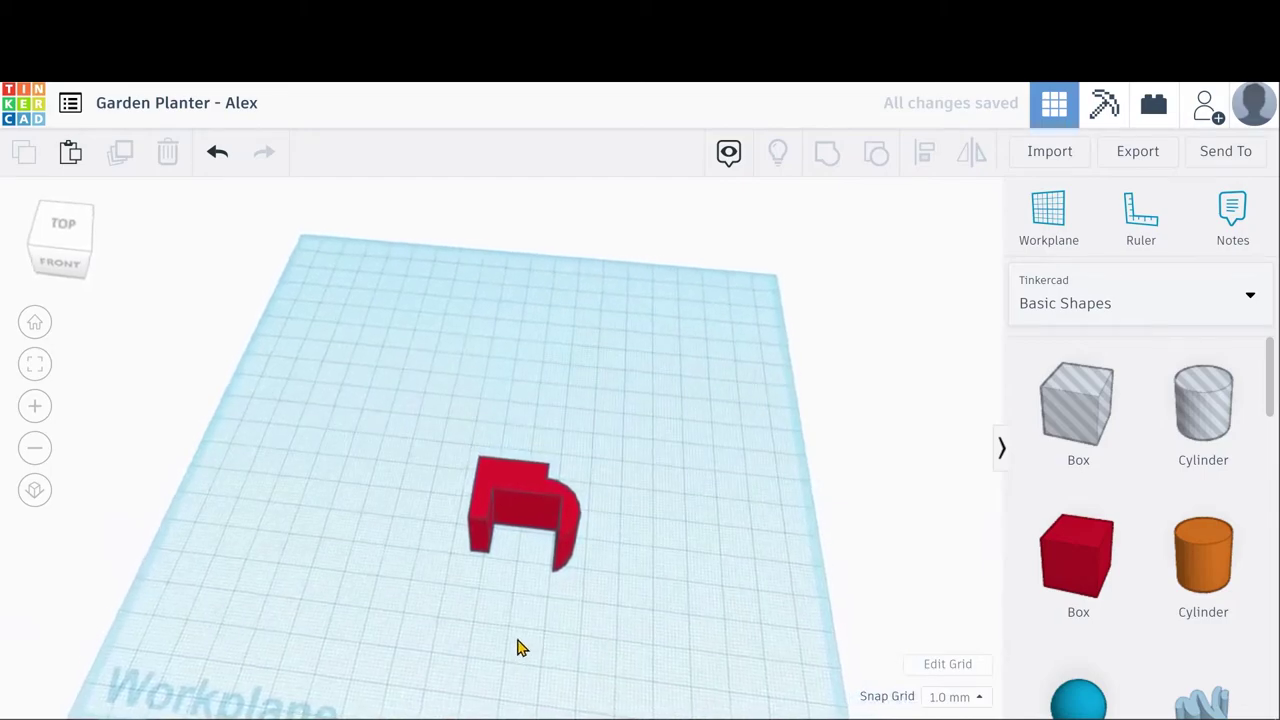
Ungroup the cut shape back into the combined solid and the hole box.
click(532, 470)
click(875, 165)
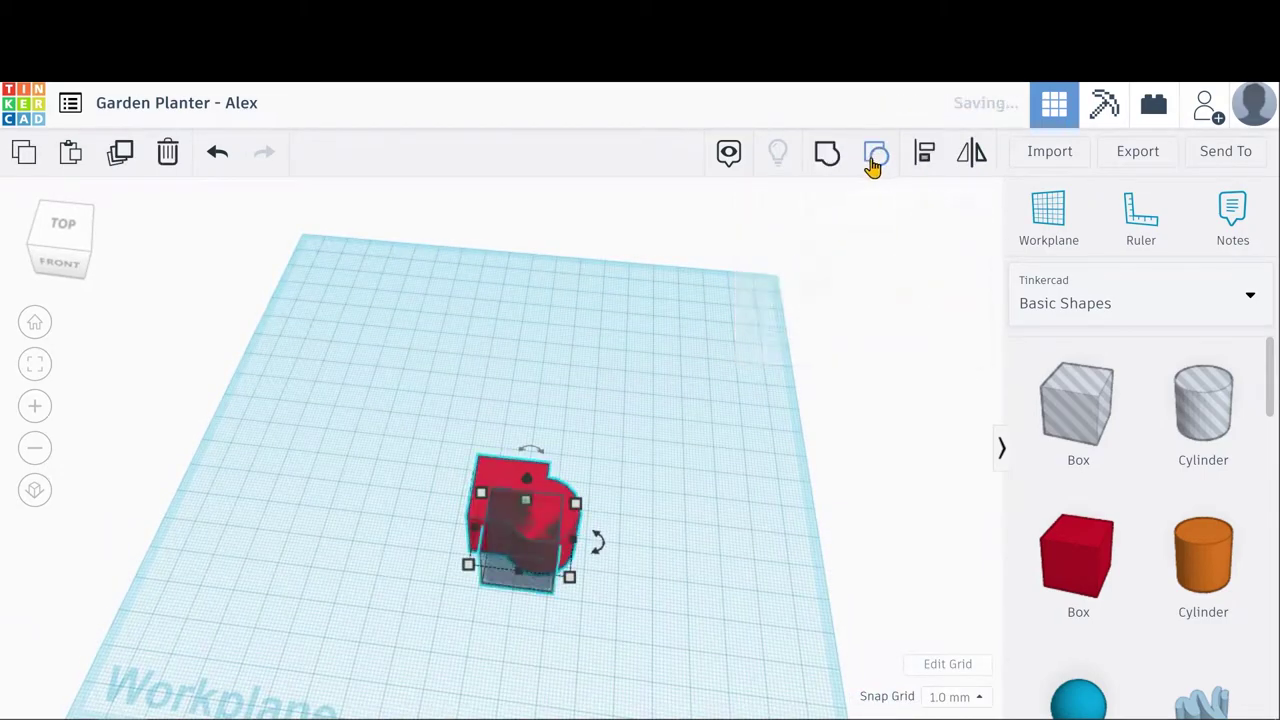
click(689, 571)
right_drag(689, 571, 740, 578)
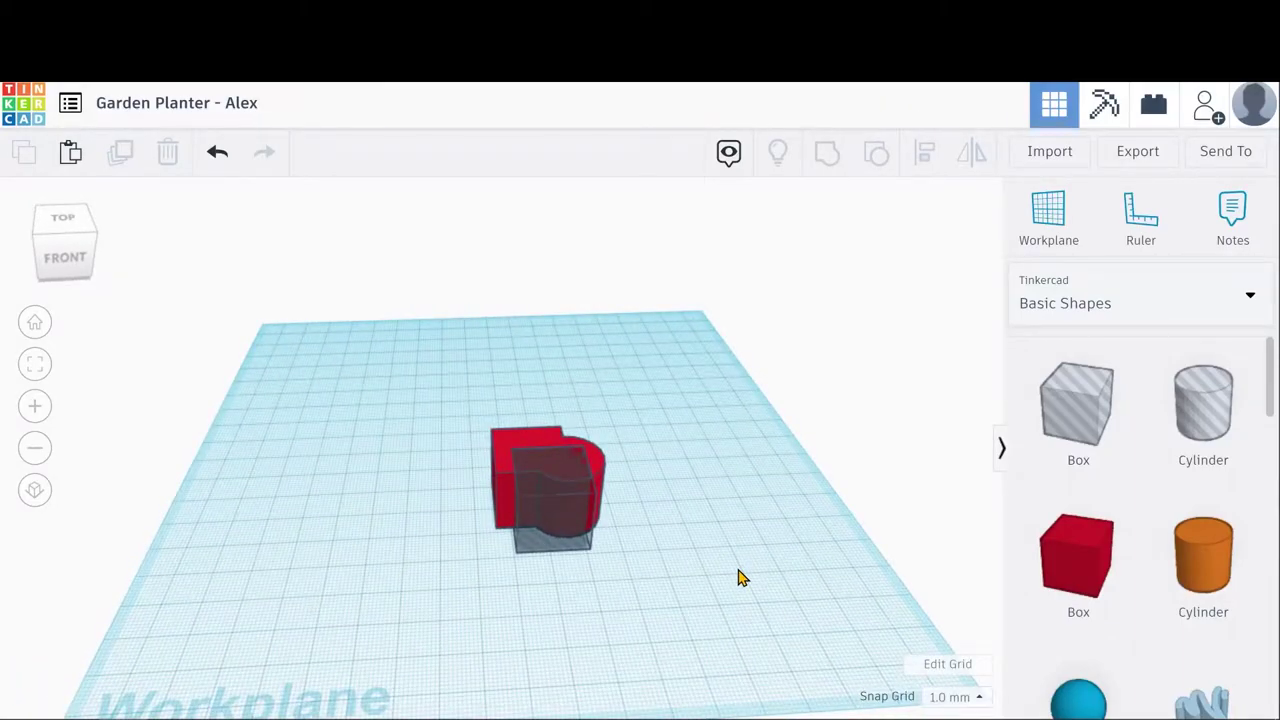
Reduce the hole box's height and raise it 5 mm above the workplane.
click(555, 530)
right_drag(703, 602, 645, 617)
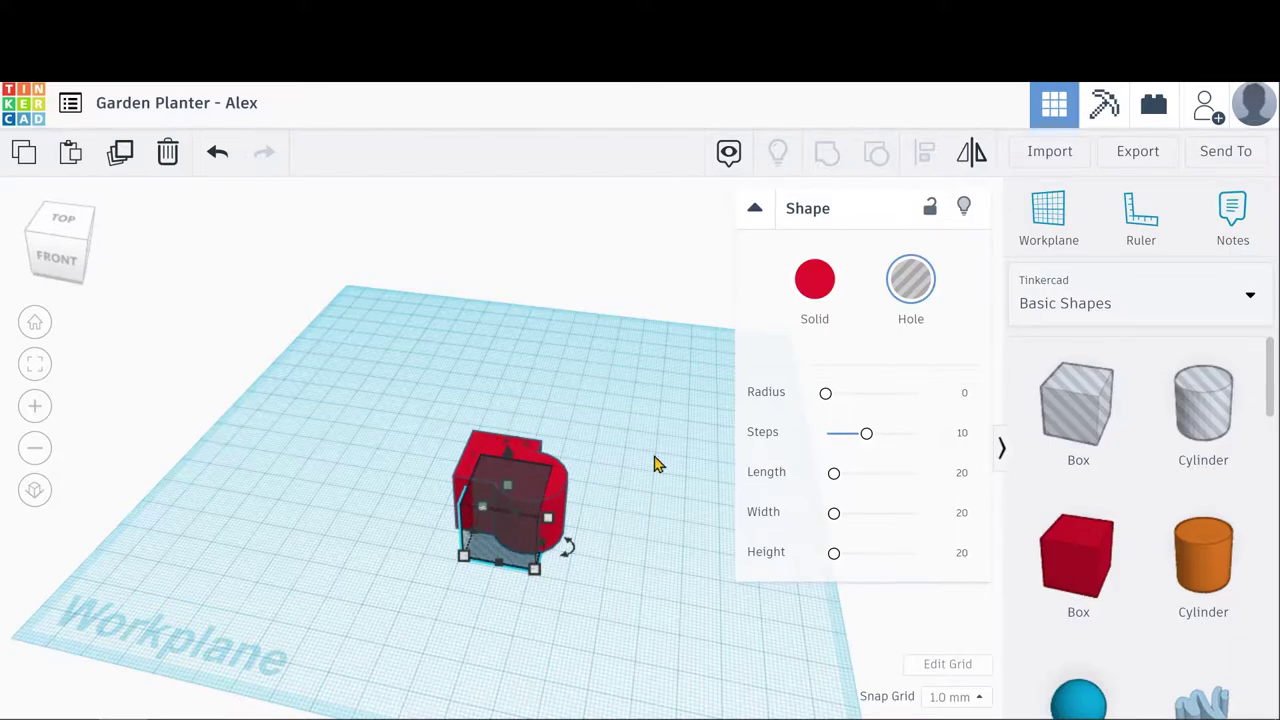
mouse_move(535, 487)
drag(508, 485, 505, 454)
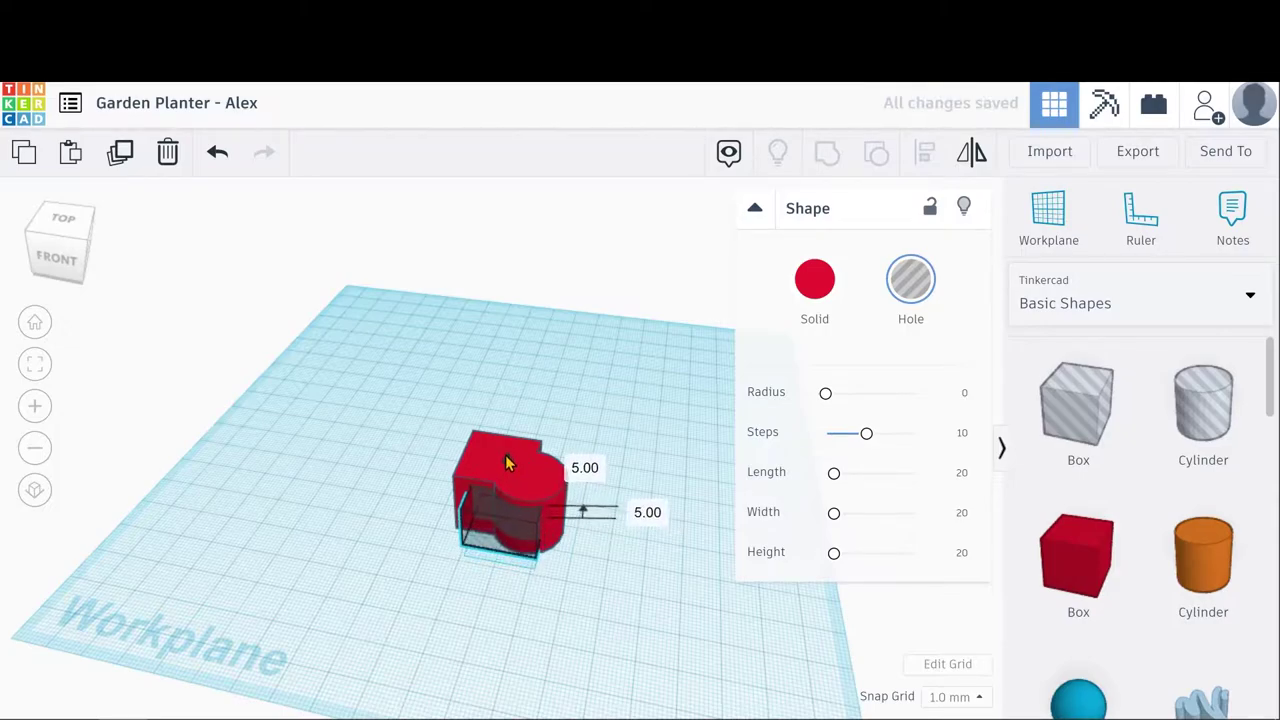
Group the solid with the raised hole box to cut an opening through its middle, and inspect the opening.
drag(657, 614, 458, 443)
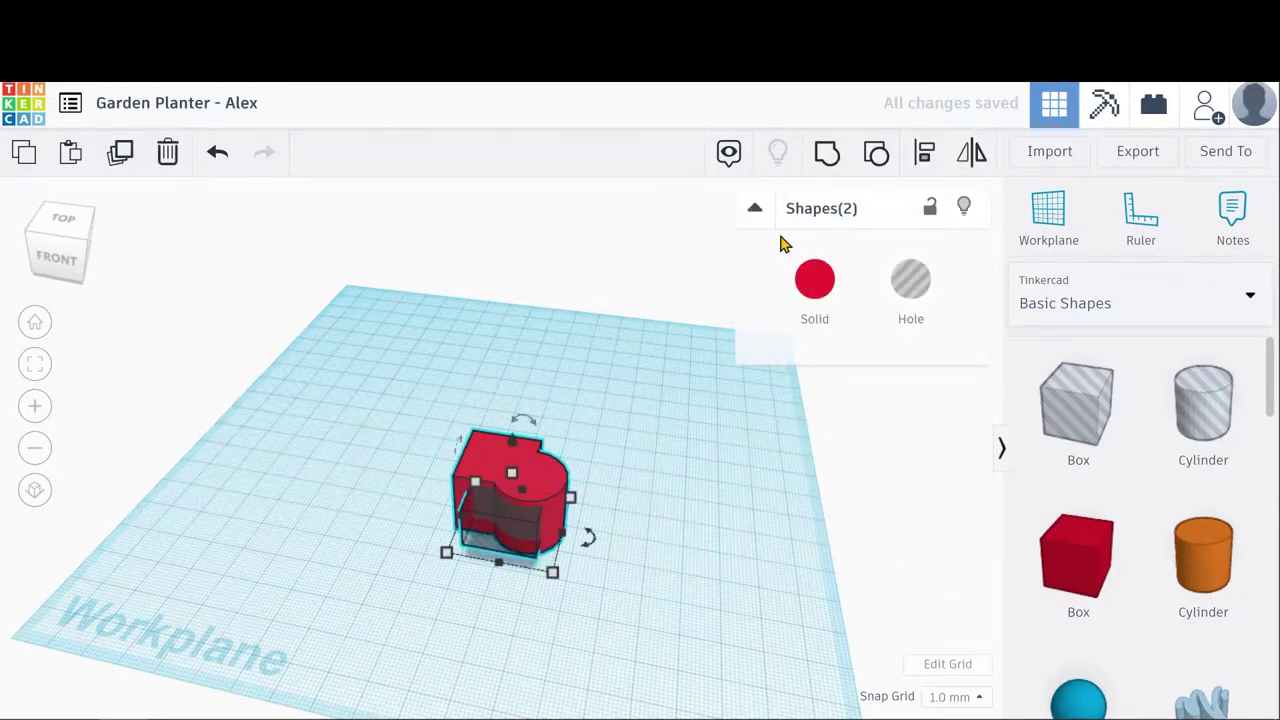
click(828, 155)
click(674, 514)
right_drag(674, 514, 755, 574)
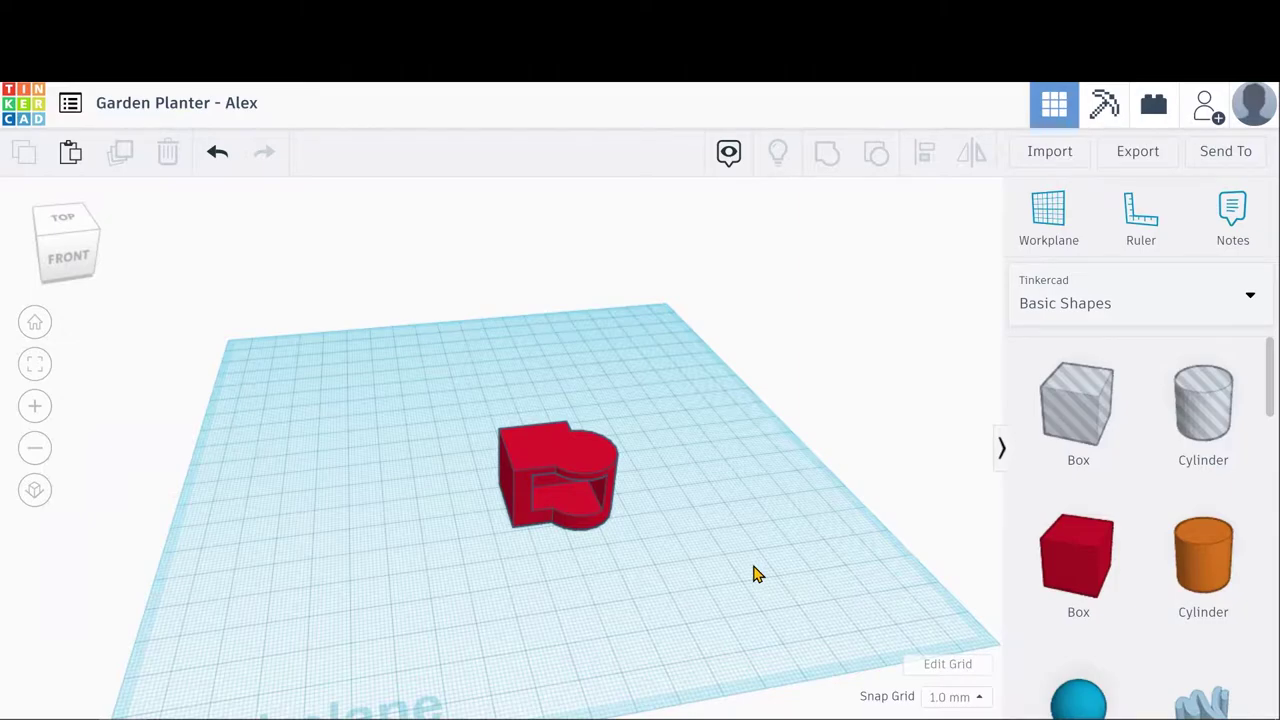
Delete the cut shape and place a new solid box with a solid cylinder in front of it.
drag(645, 592, 457, 391)
key(Delete)
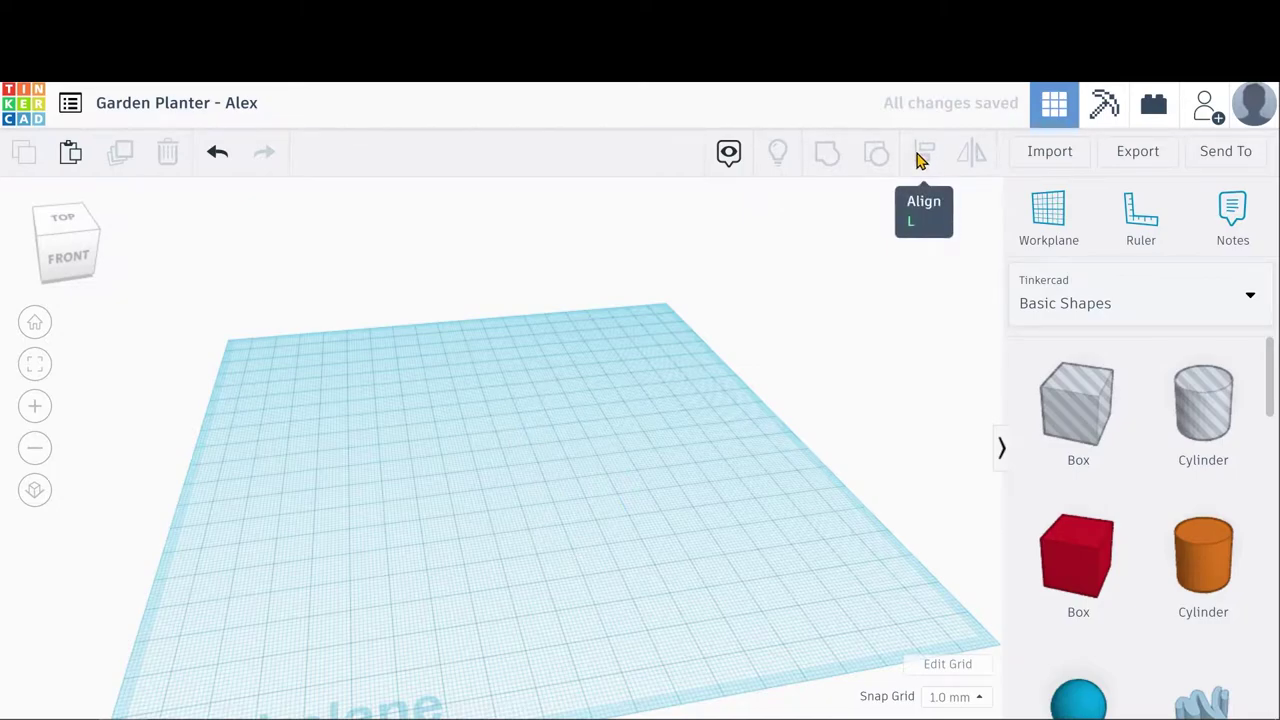
drag(1076, 556, 700, 506)
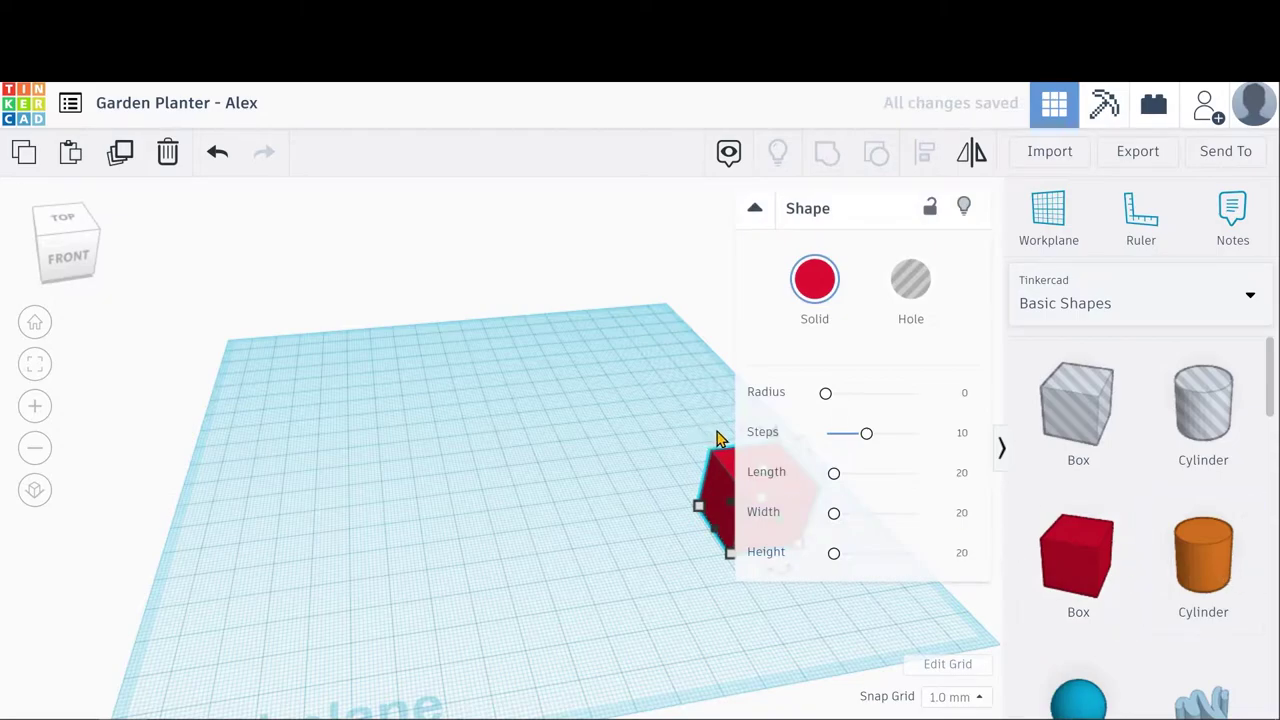
drag(718, 476, 487, 497)
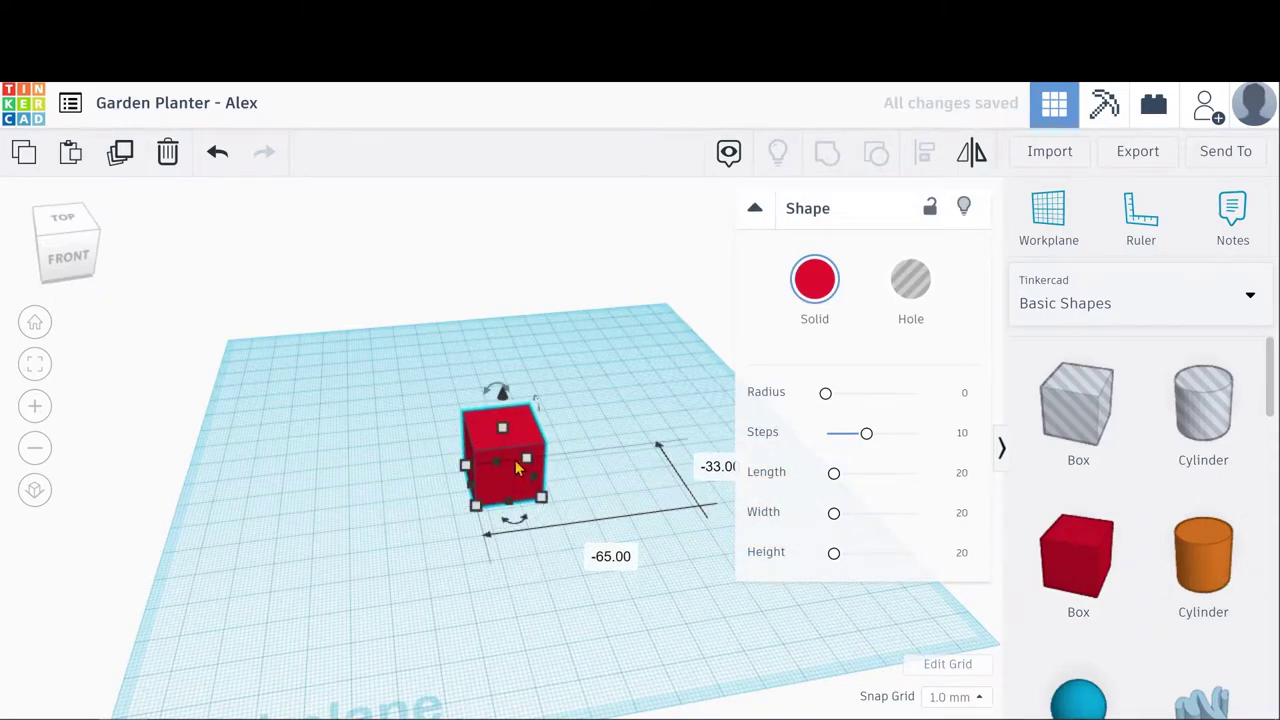
drag(1203, 556, 498, 545)
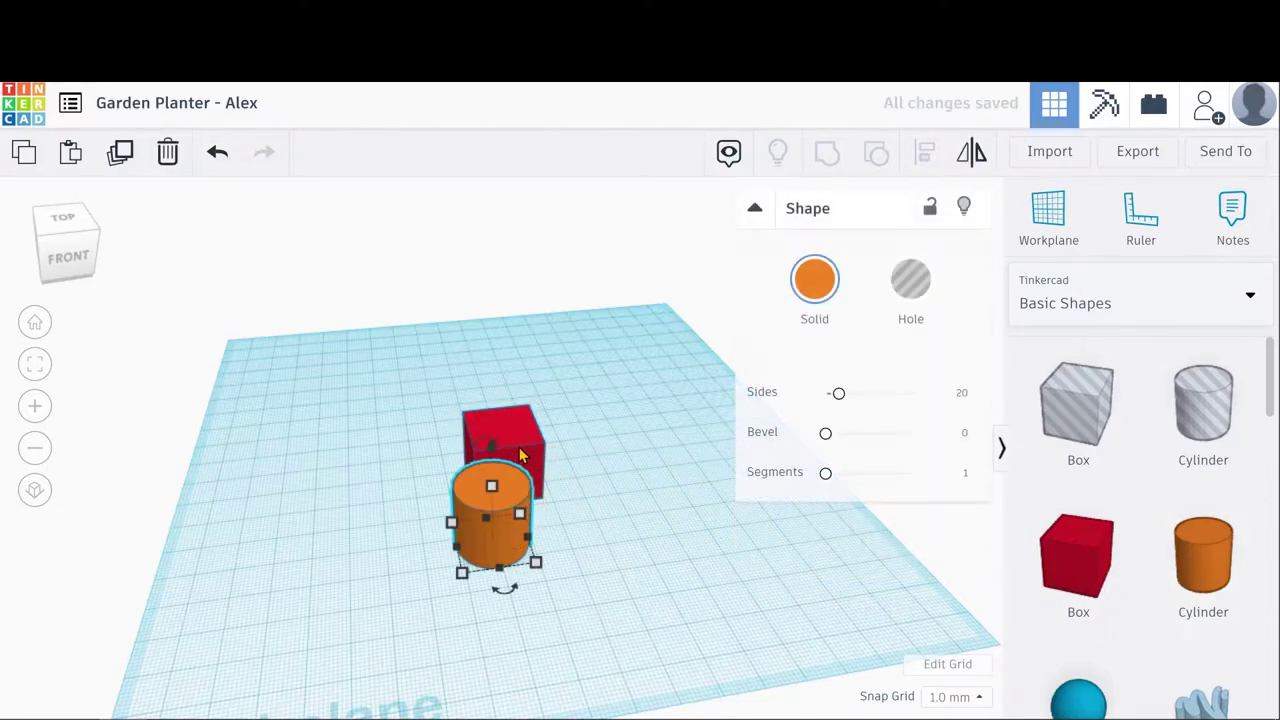
click(536, 430)
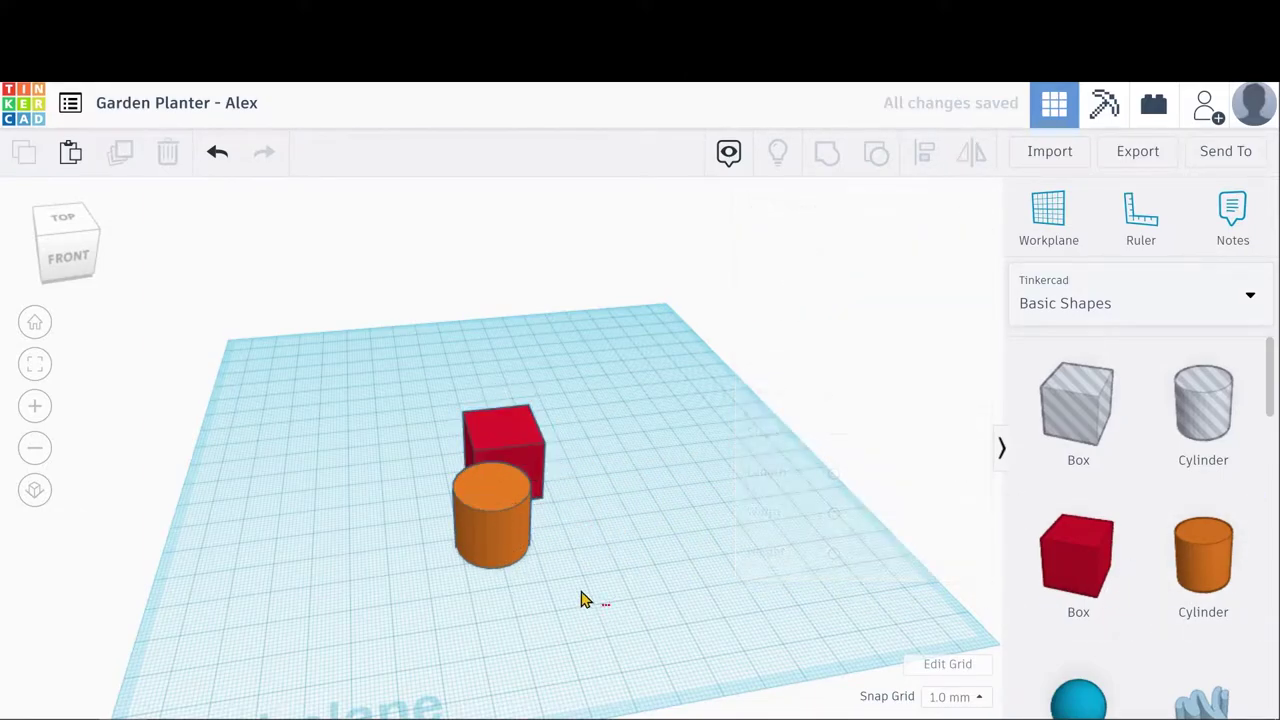
Align the box and cylinder by their right edges and centre them on each other front to back.
drag(594, 606, 398, 368)
click(924, 160)
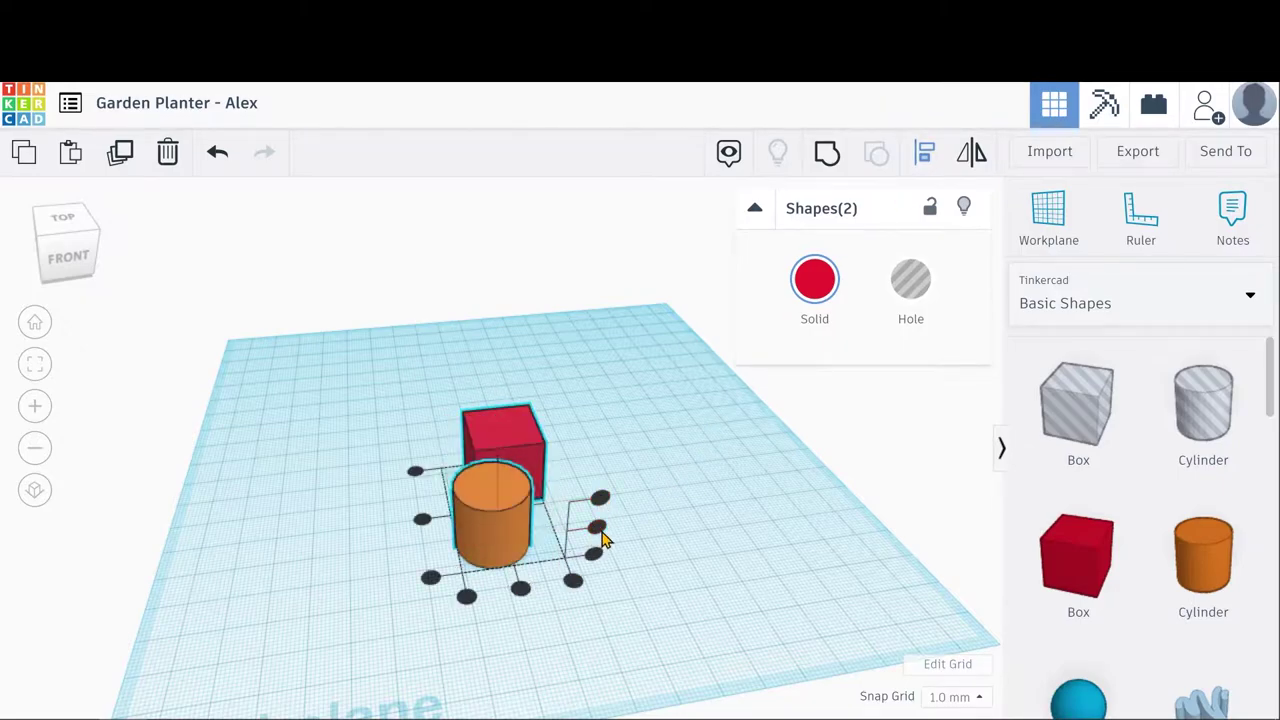
click(572, 580)
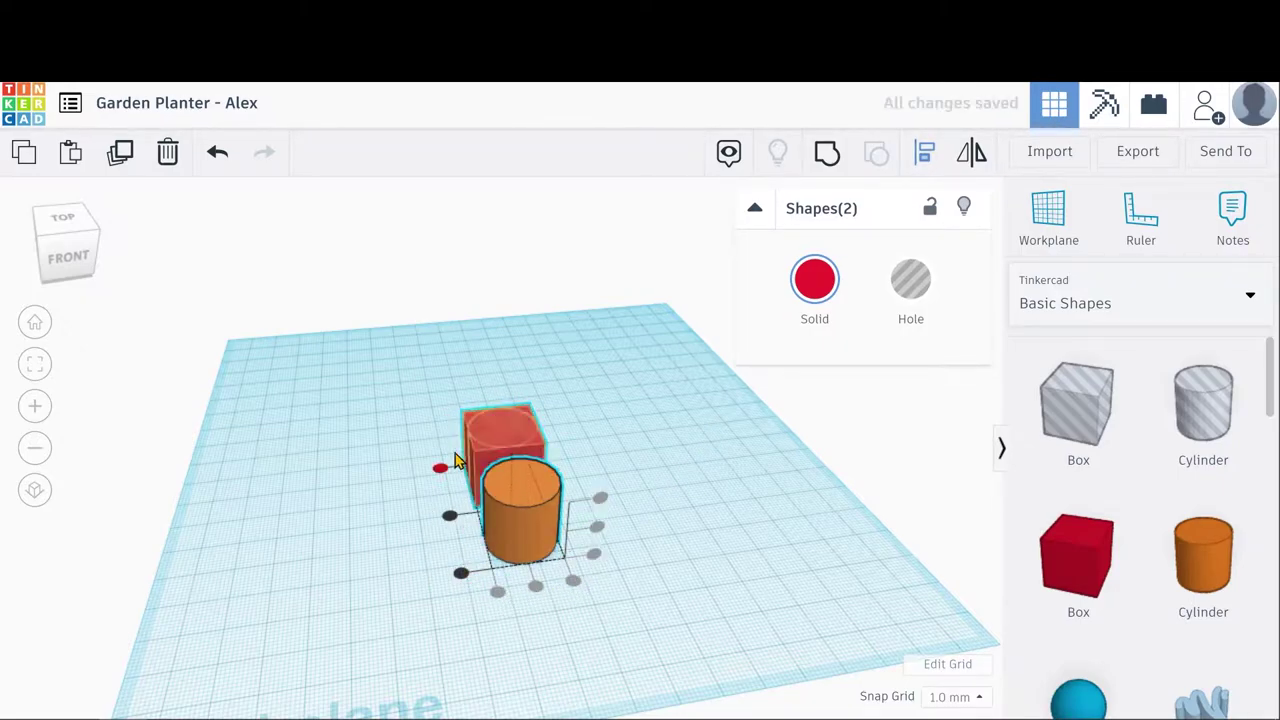
click(449, 516)
right_drag(414, 574, 440, 574)
Move the box about 49 mm back and 13 mm right, and align both shapes on their centres in both directions.
click(437, 545)
drag(437, 545, 504, 446)
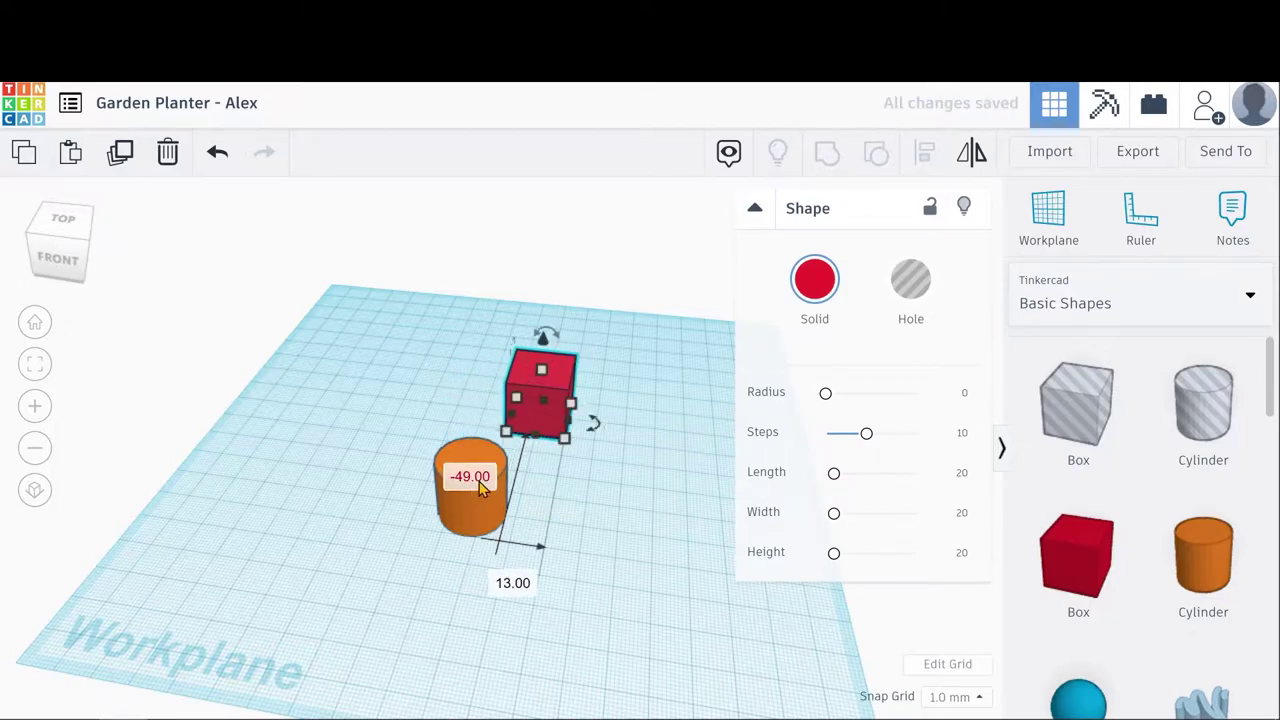
drag(323, 420, 636, 632)
click(924, 155)
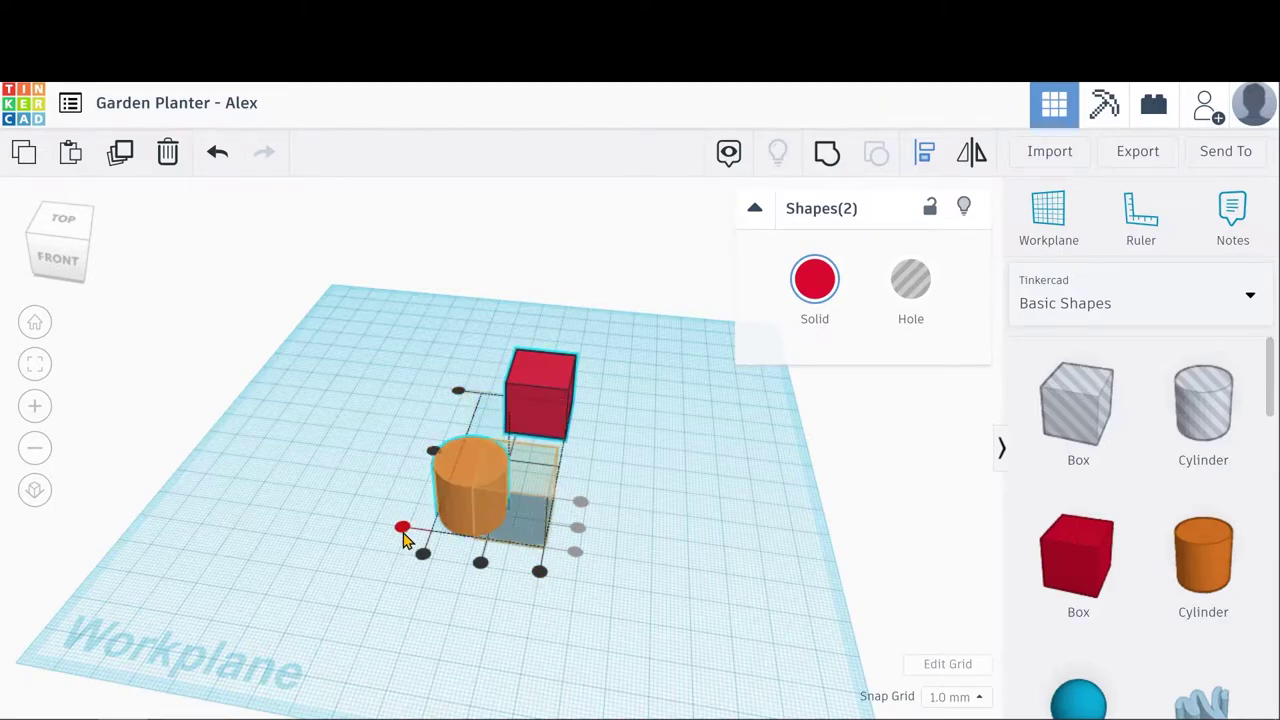
click(480, 563)
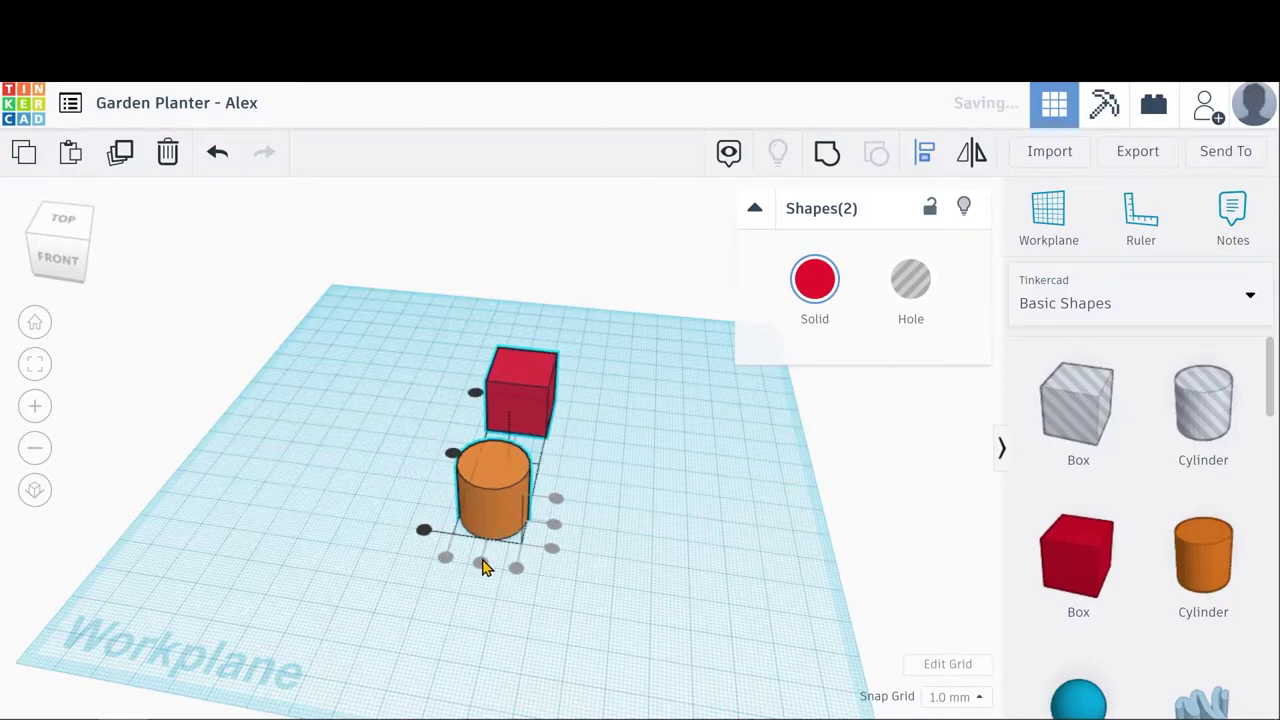
click(453, 452)
Select the centred box and cylinder and delete them from the workplane.
click(640, 598)
right_drag(640, 598, 543, 477)
drag(543, 477, 409, 343)
right_drag(530, 580, 563, 624)
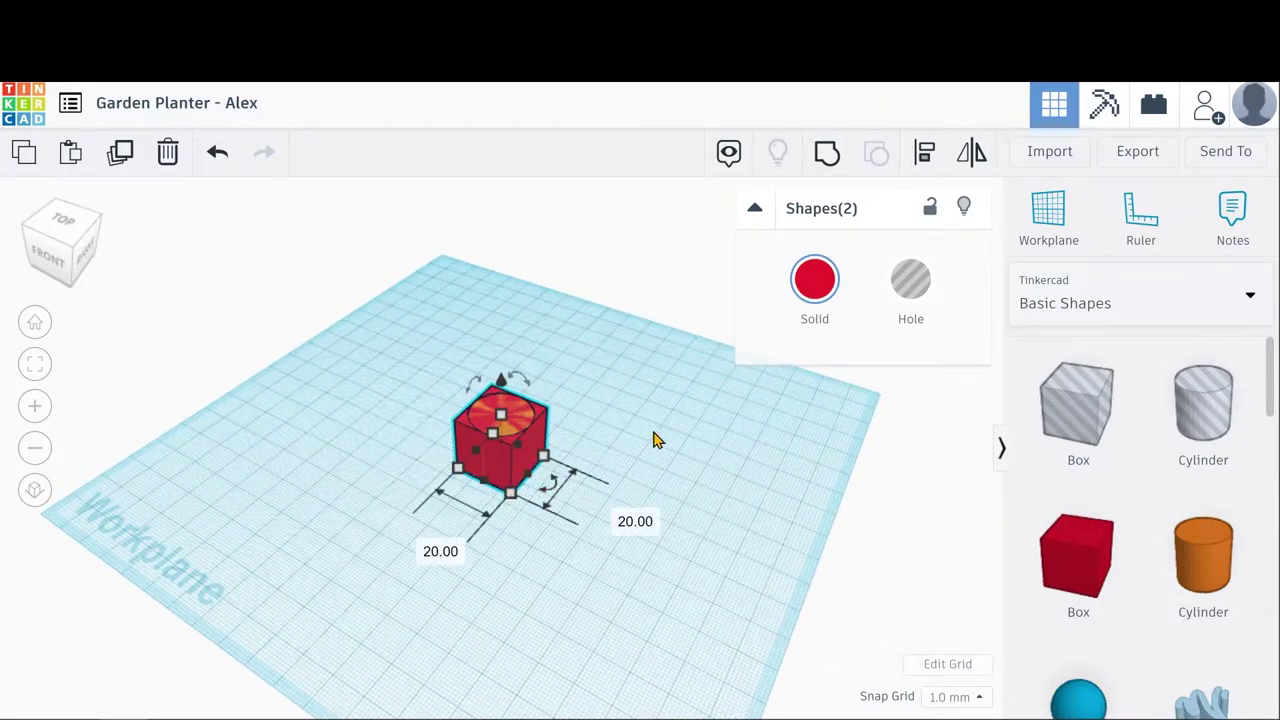
key(Delete)
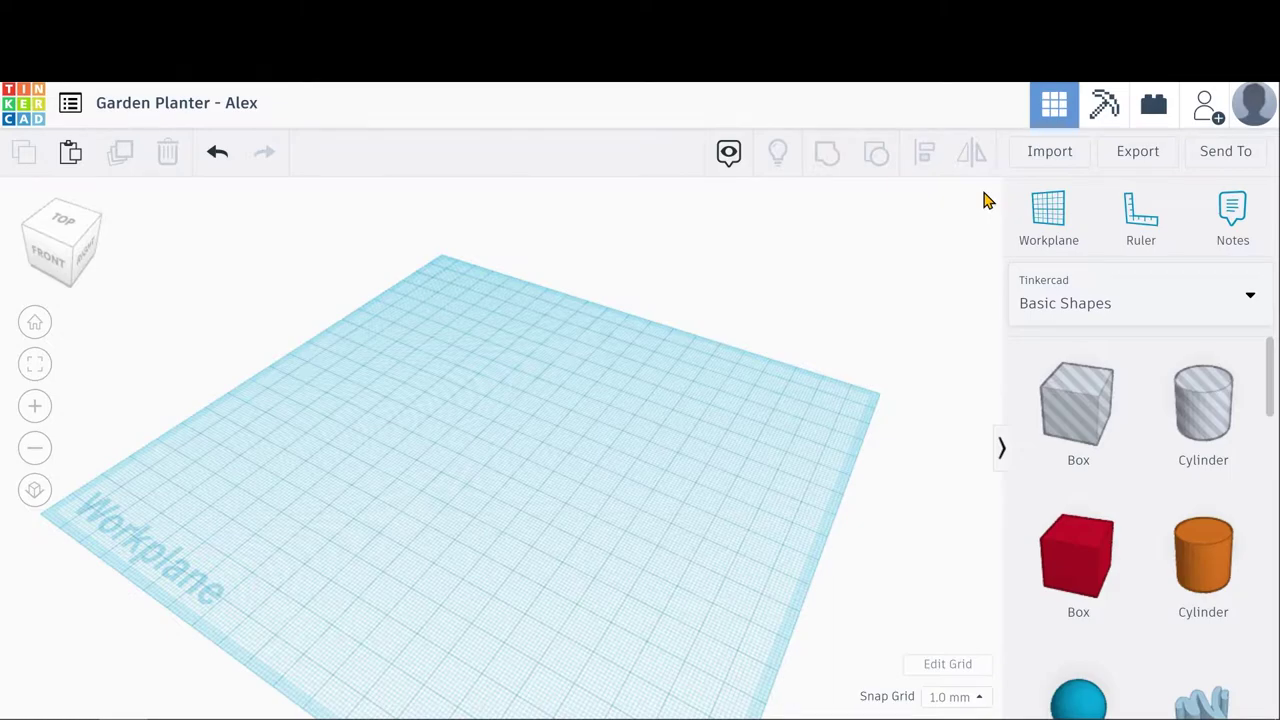
Review the file options for importing shapes and leave without importing anything.
click(1020, 160)
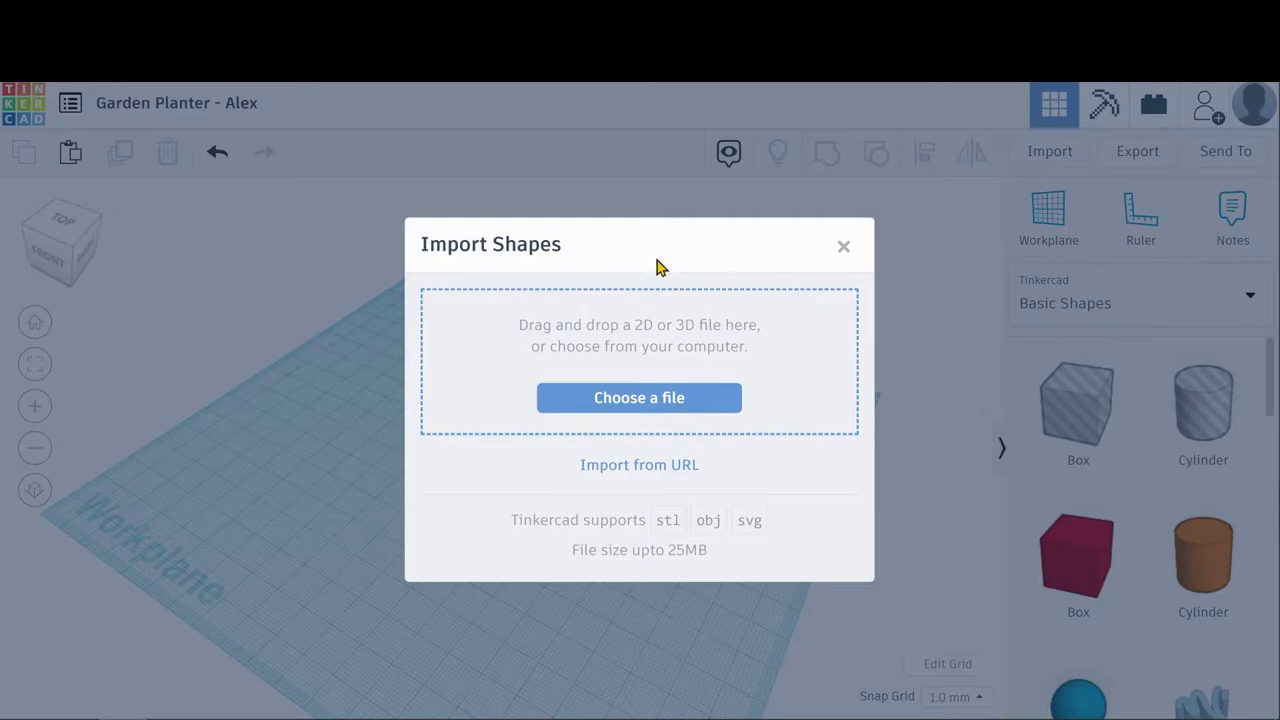
click(845, 250)
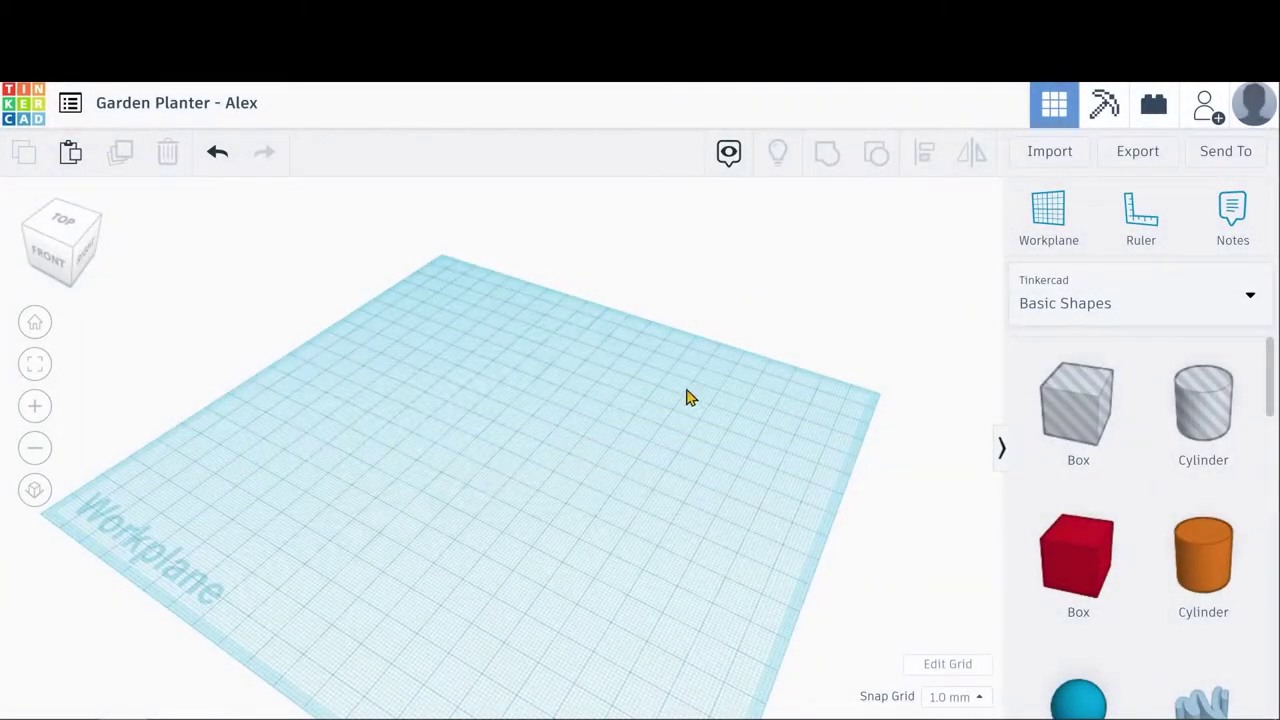
right_drag(580, 465, 803, 477)
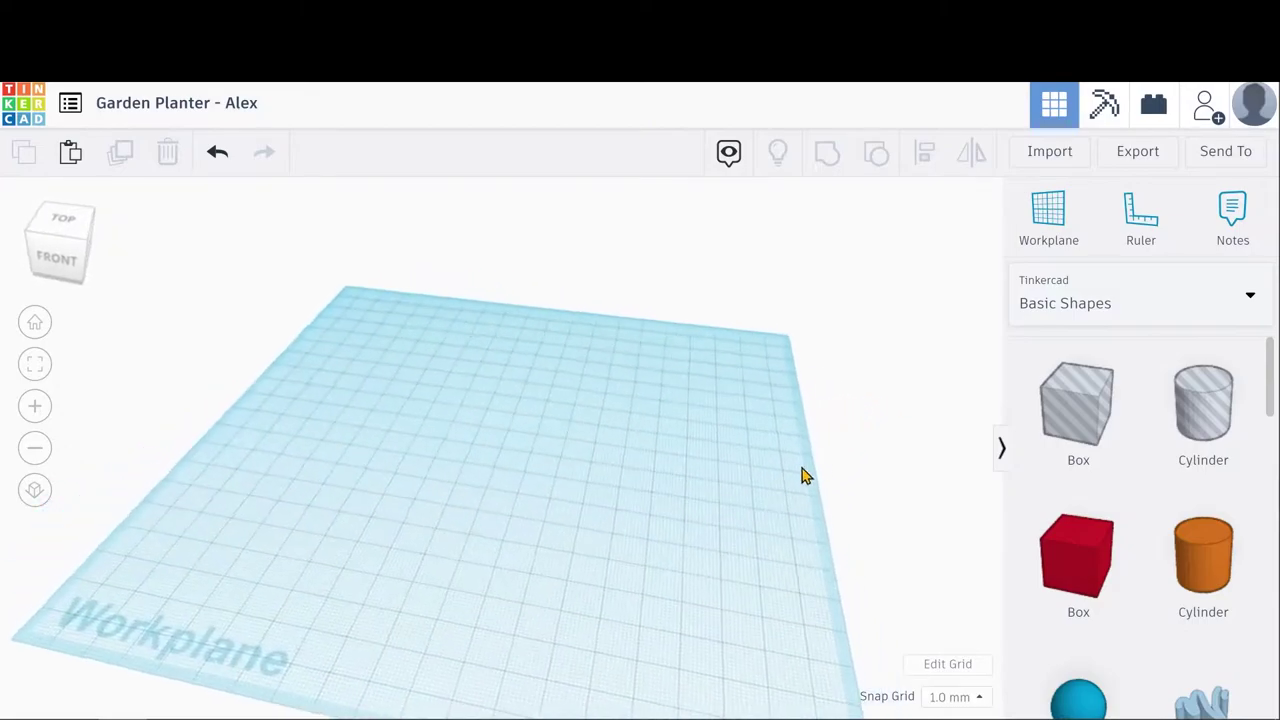
Place a solid box on the workplane and review the export download formats without downloading.
click(1134, 155)
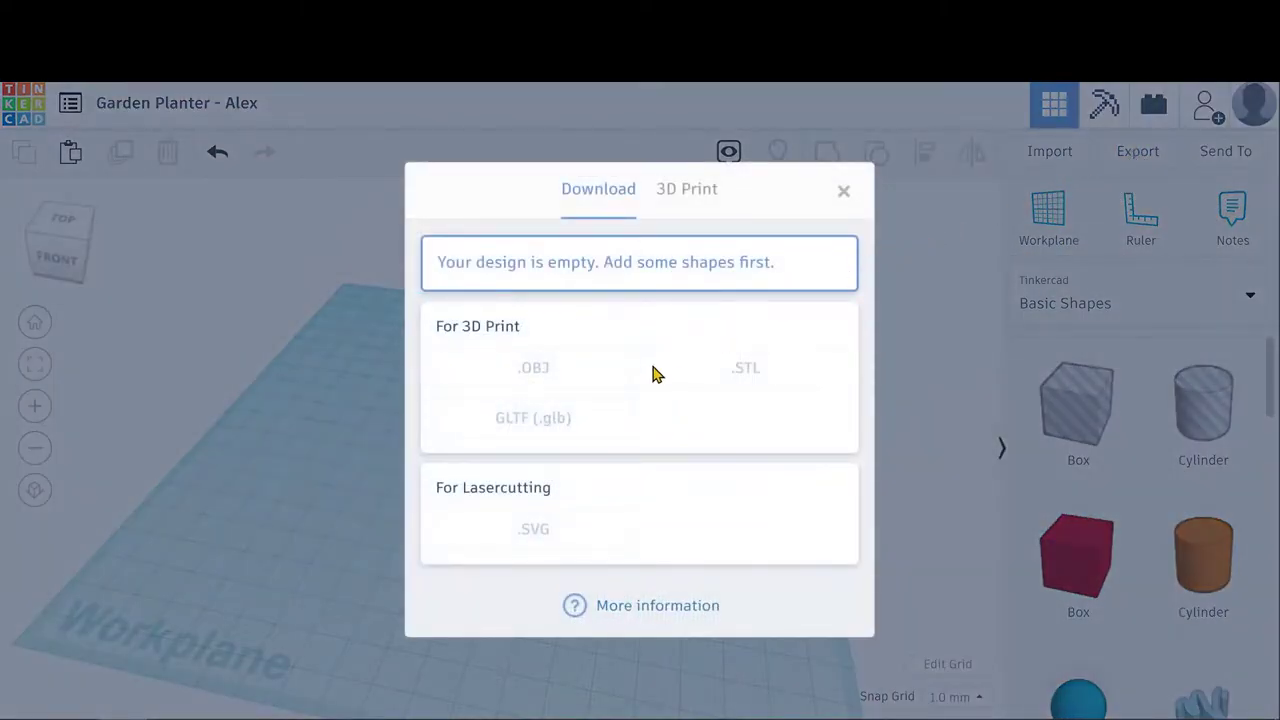
click(840, 200)
drag(1074, 606, 518, 440)
click(1140, 152)
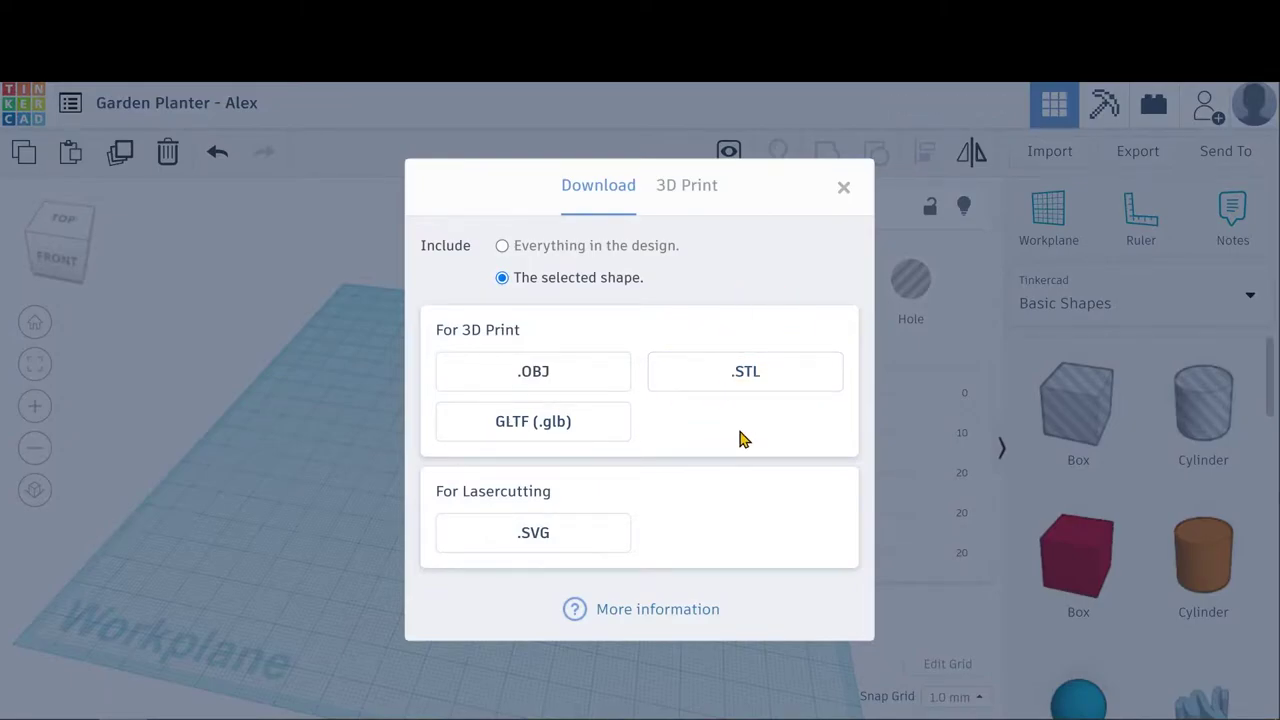
click(843, 190)
Delete the solid box to leave the workplane empty.
click(495, 515)
click(502, 425)
key(Delete)
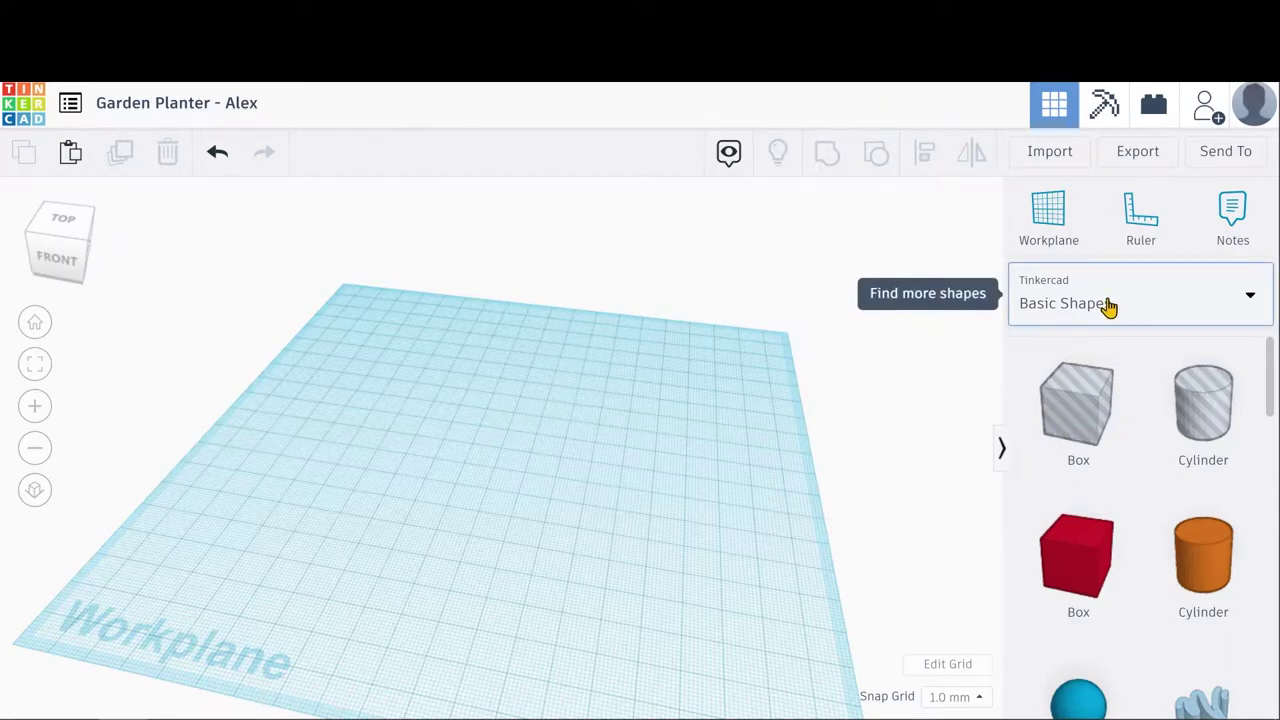
Switch the available shapes from Basic Shapes to the Shape Library and browse its contents.
click(1063, 303)
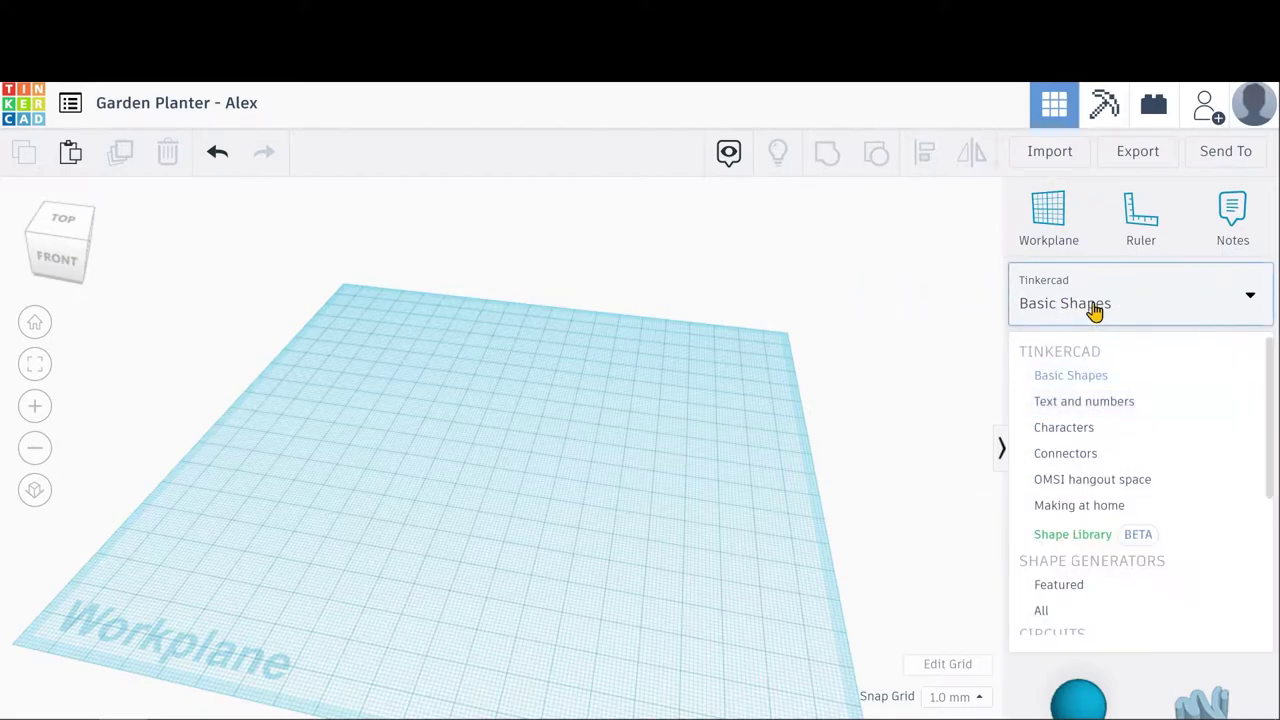
click(1097, 535)
scroll(1130, 500, down, 10)
scroll(1146, 512, up, 8)
scroll(1160, 480, up, 1)
Look through the Shape Library categories, choose Design Starters and browse its shapes.
click(1128, 366)
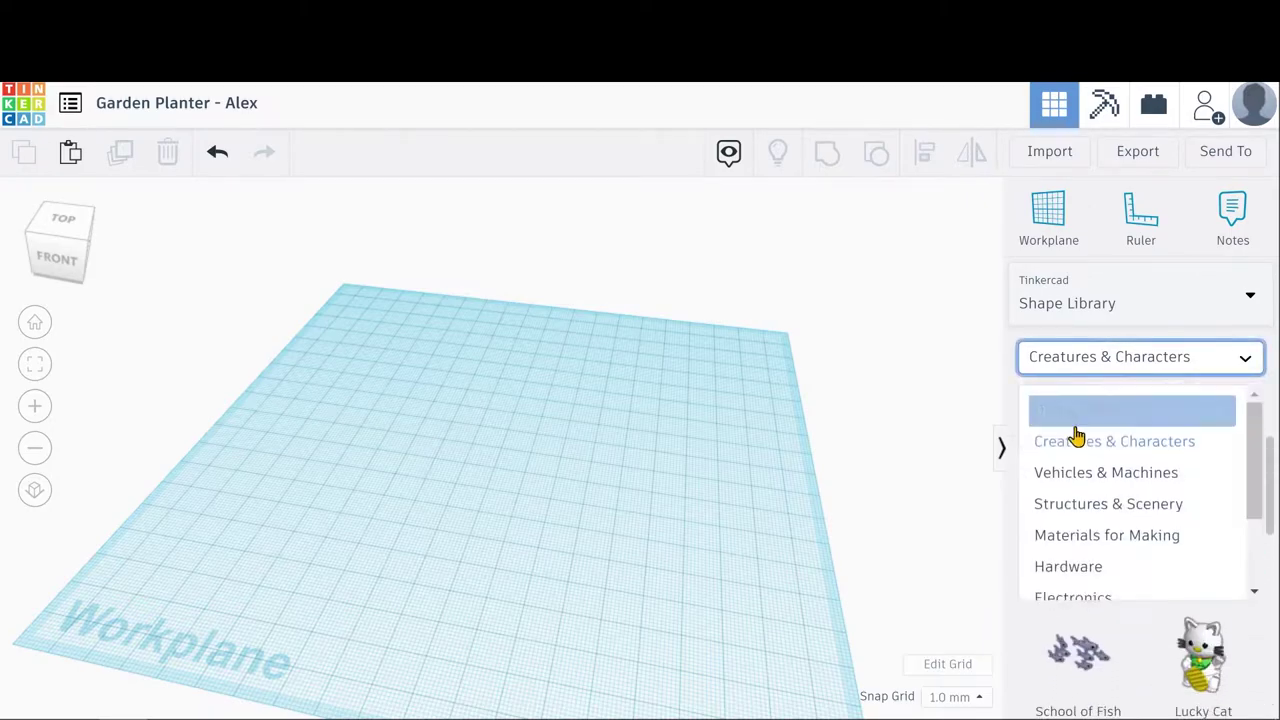
scroll(1110, 470, down, 2)
scroll(1125, 500, up, 2)
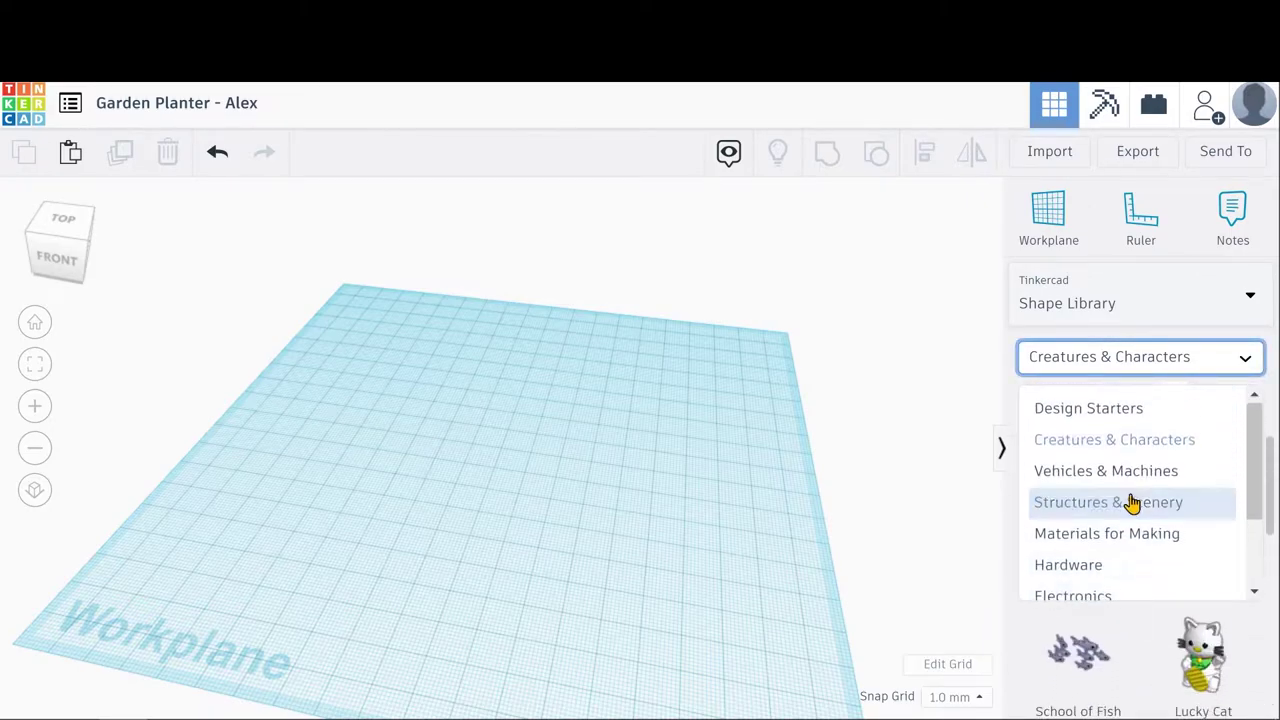
click(1110, 358)
click(1106, 357)
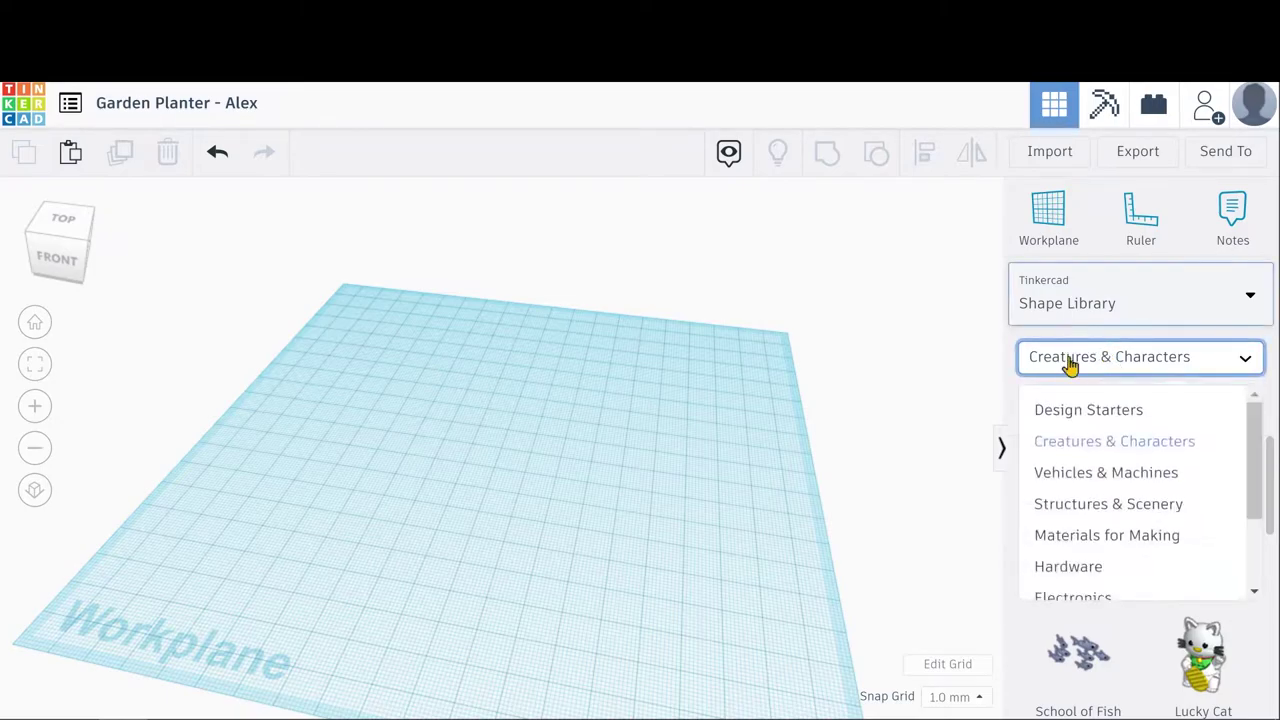
click(1074, 411)
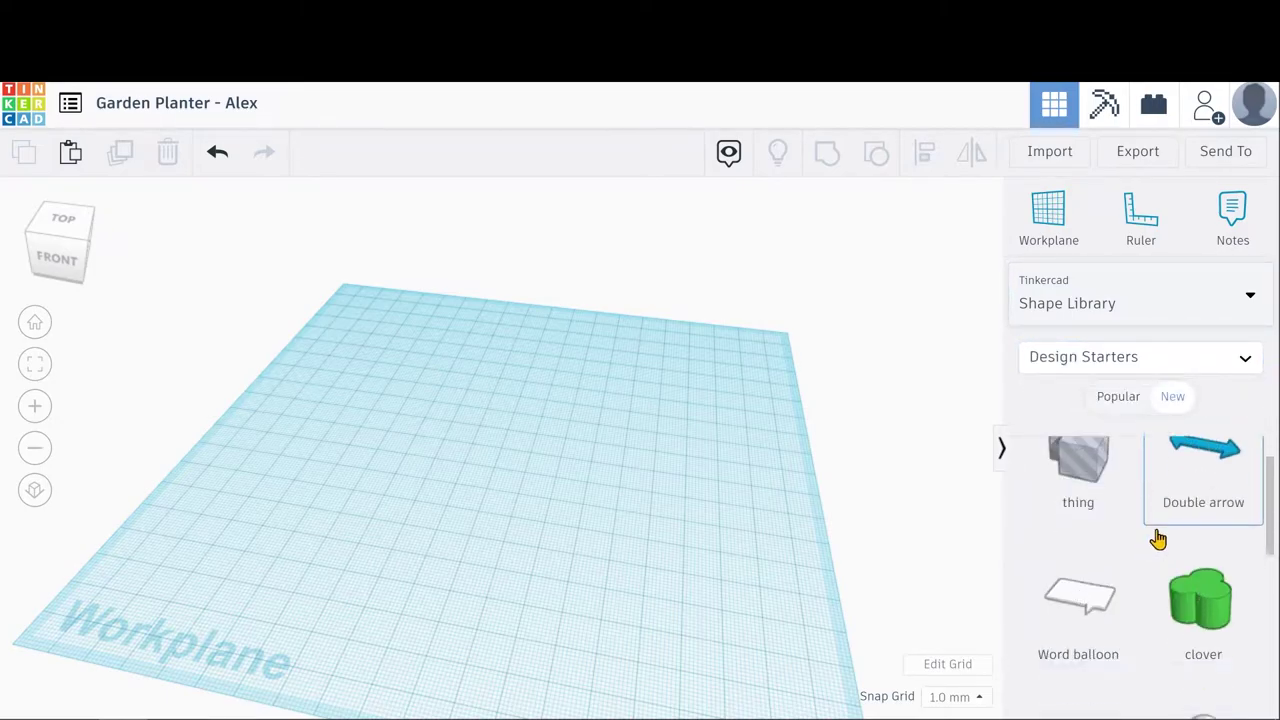
scroll(1157, 540, down, 3)
scroll(1150, 555, down, 2)
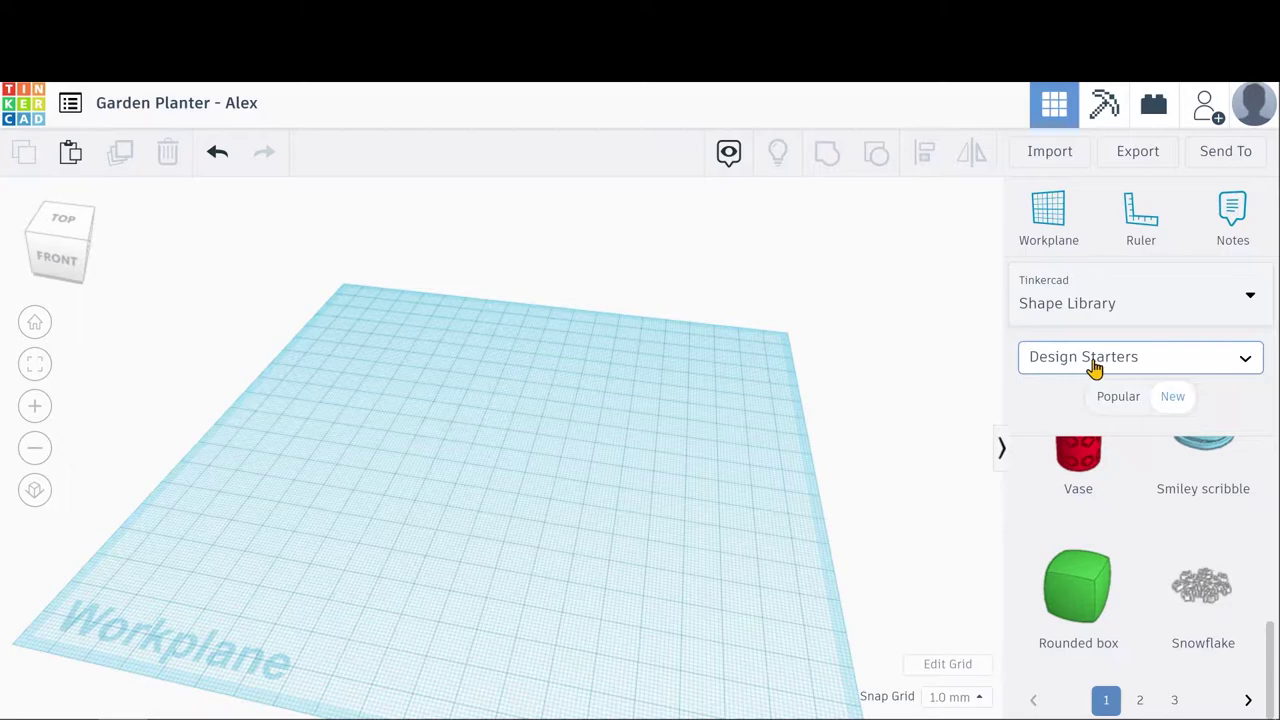
Place the Vase from the Design Starters category on the workplane.
scroll(1103, 463, up, 3)
drag(1105, 712, 540, 490)
right_drag(611, 531, 637, 575)
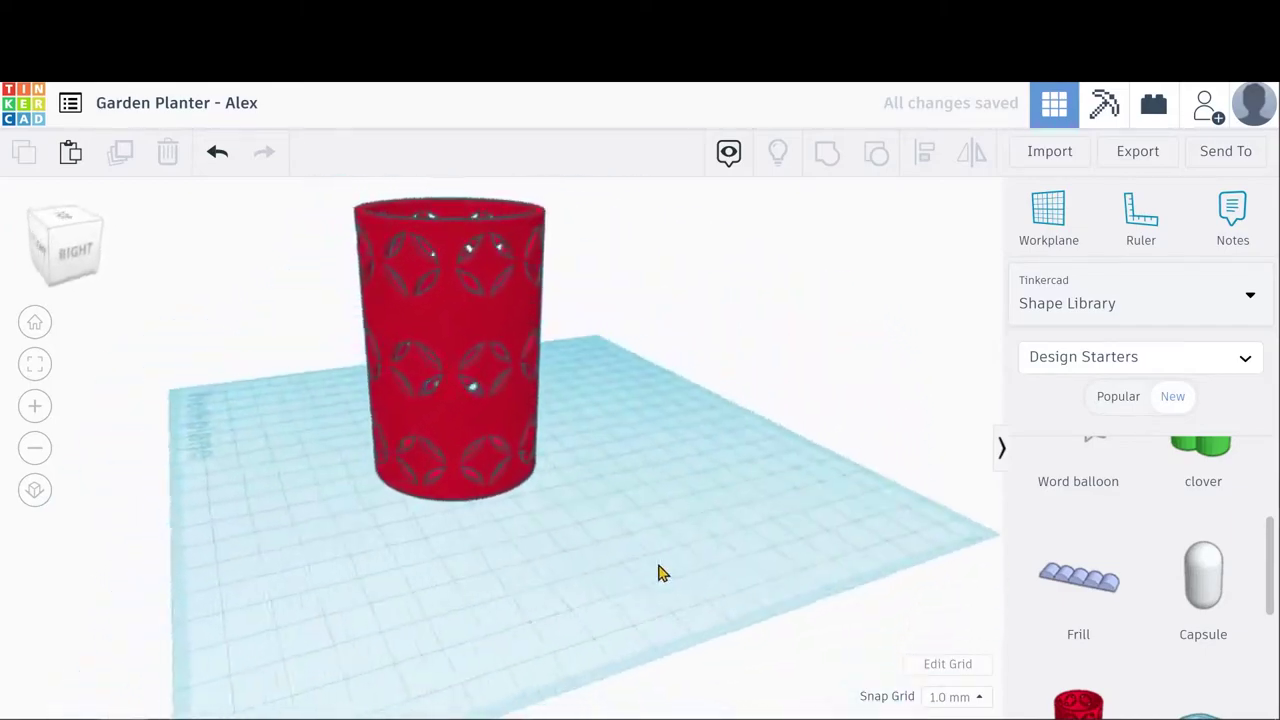
Browse the second page of Design Starters and look through the remaining Shape Library categories.
scroll(1151, 626, down, 3)
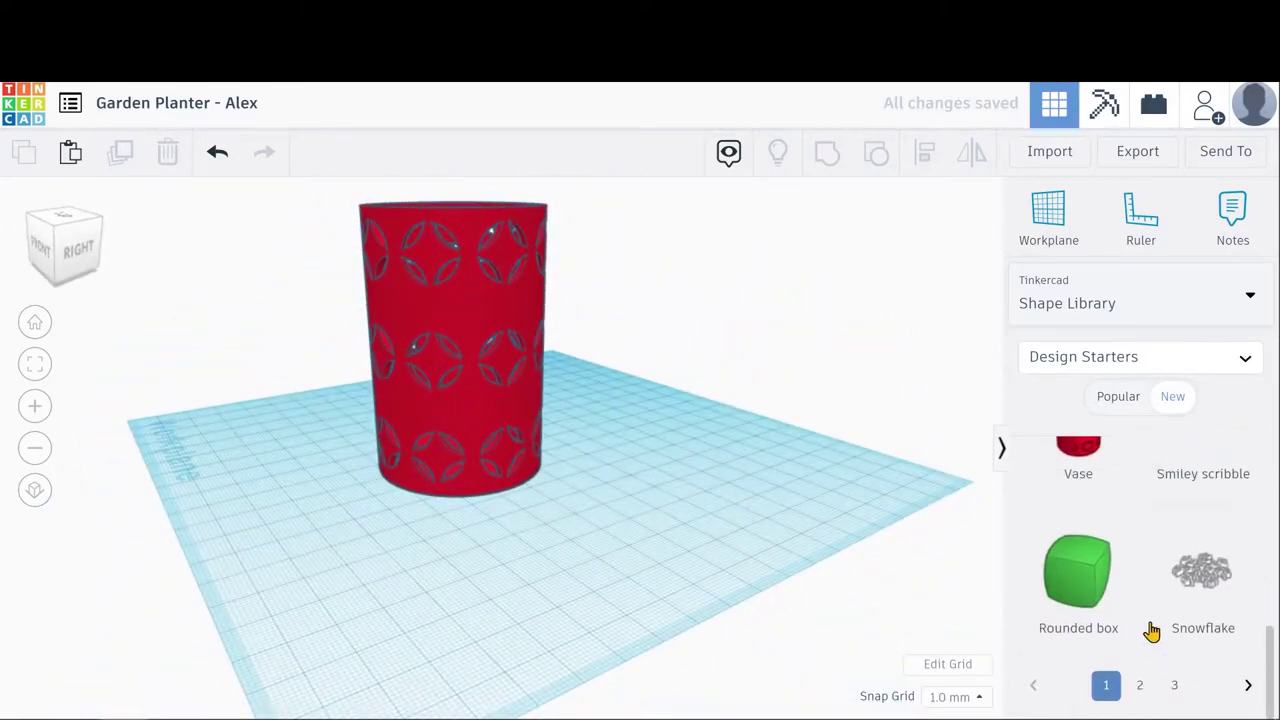
click(1140, 698)
scroll(1160, 590, down, 5)
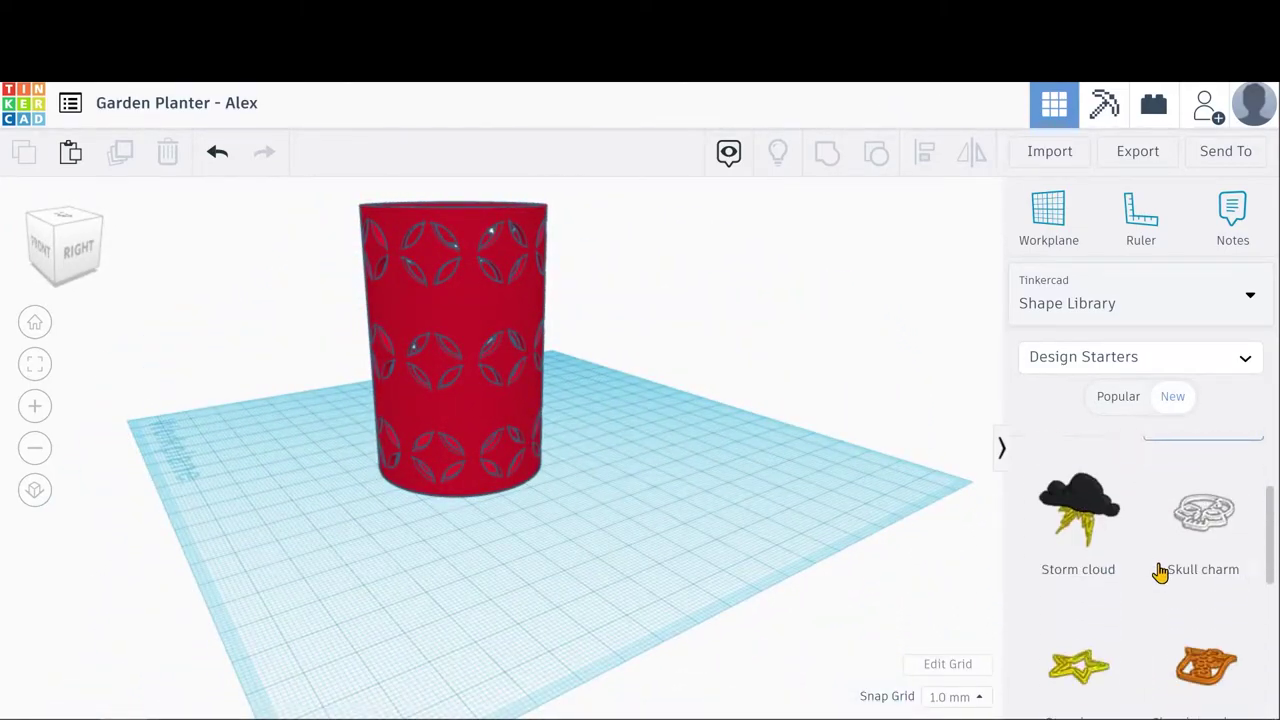
scroll(1105, 385, up, 1)
click(1094, 358)
scroll(1140, 550, down, 3)
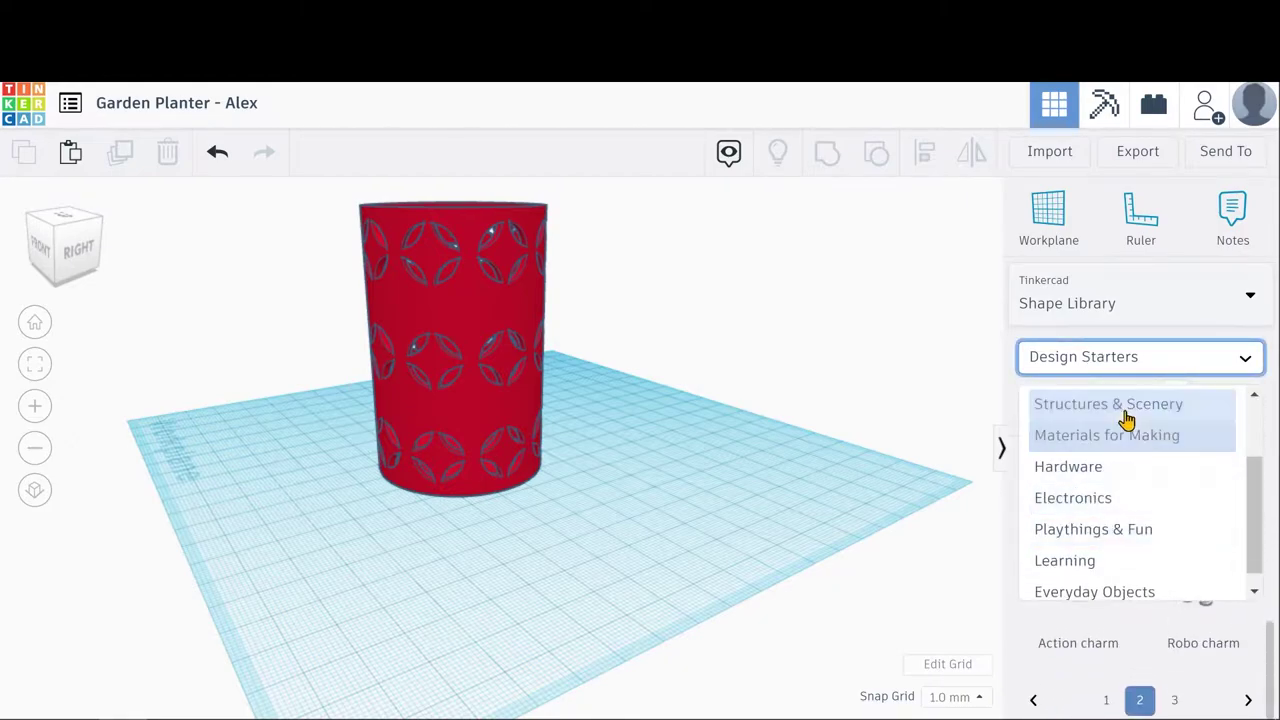
click(1141, 438)
Switch the available shapes to Text and numbers, browse them and review the other shape collections on offer.
click(1085, 295)
click(1120, 405)
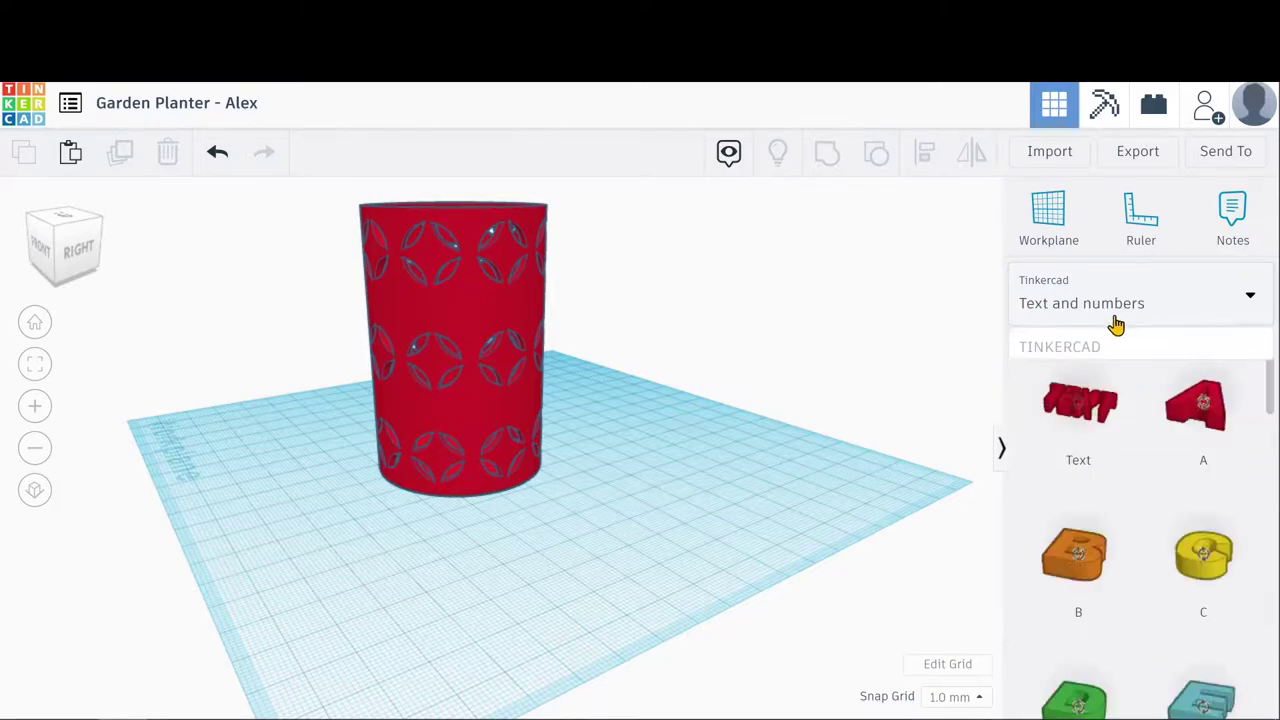
scroll(1103, 451, down, 10)
click(1094, 303)
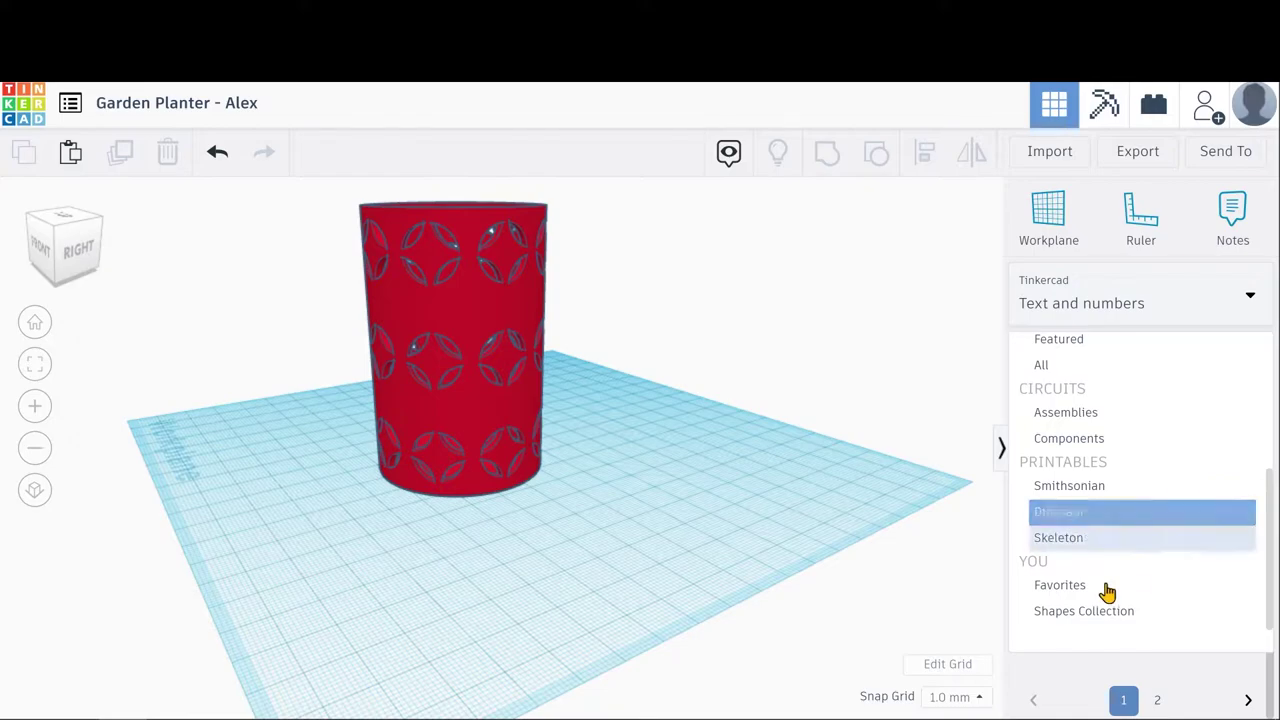
scroll(1095, 450, up, 3)
Switch the available shapes back to Basic Shapes and delete the vase from the workplane.
click(1093, 385)
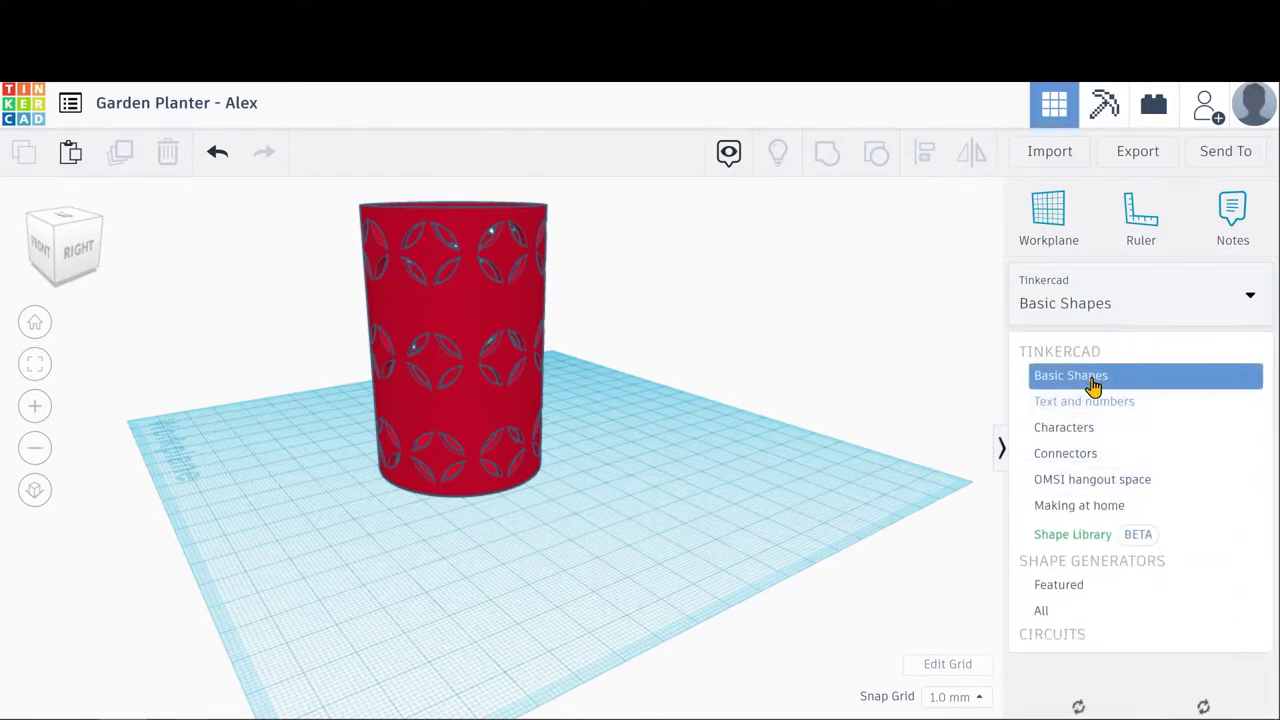
right_drag(775, 512, 490, 432)
click(462, 427)
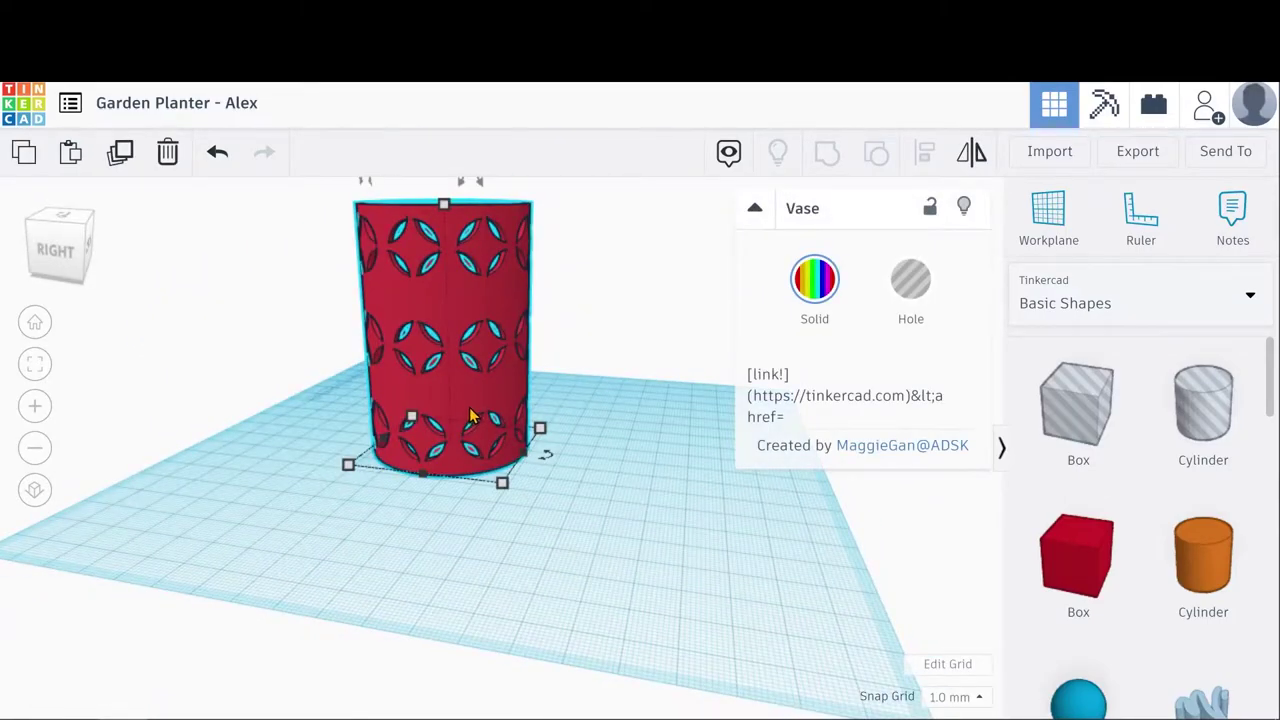
key(Delete)
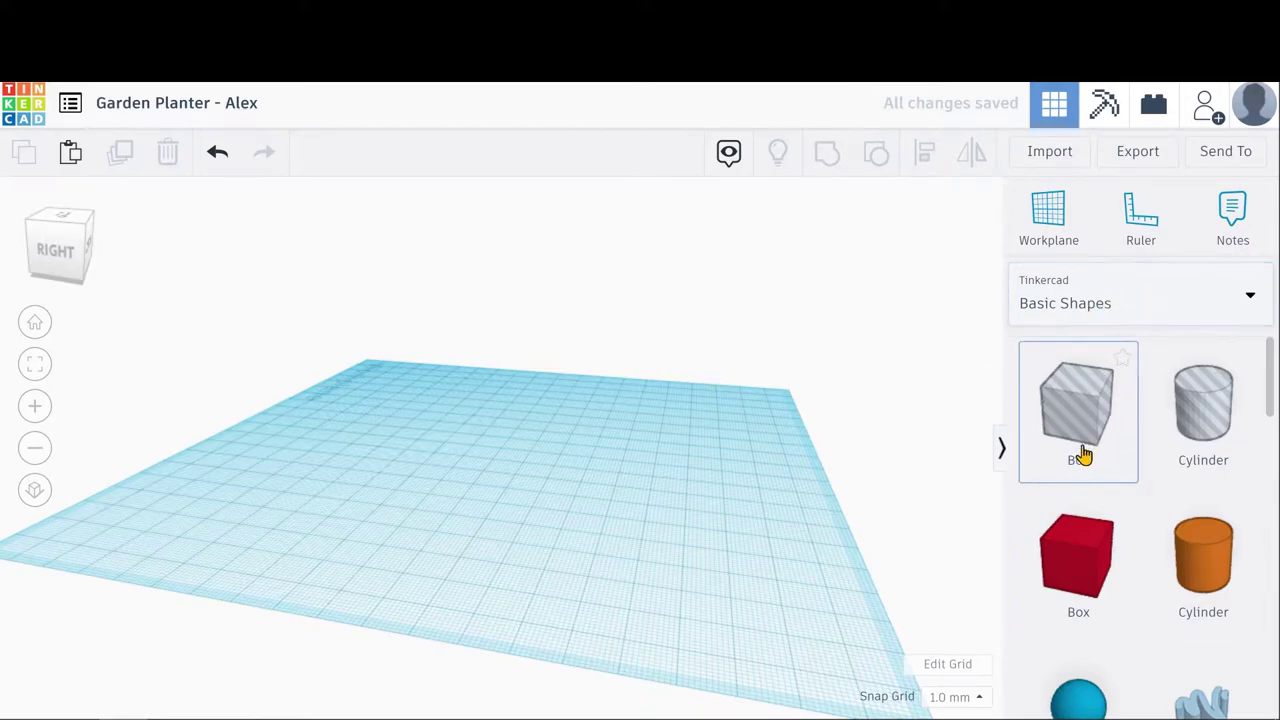
Browse the full list of Basic Shapes, from the boxes and cylinders down to the dice and diamond.
scroll(1058, 456, down, 15)
scroll(1065, 480, up, 8)
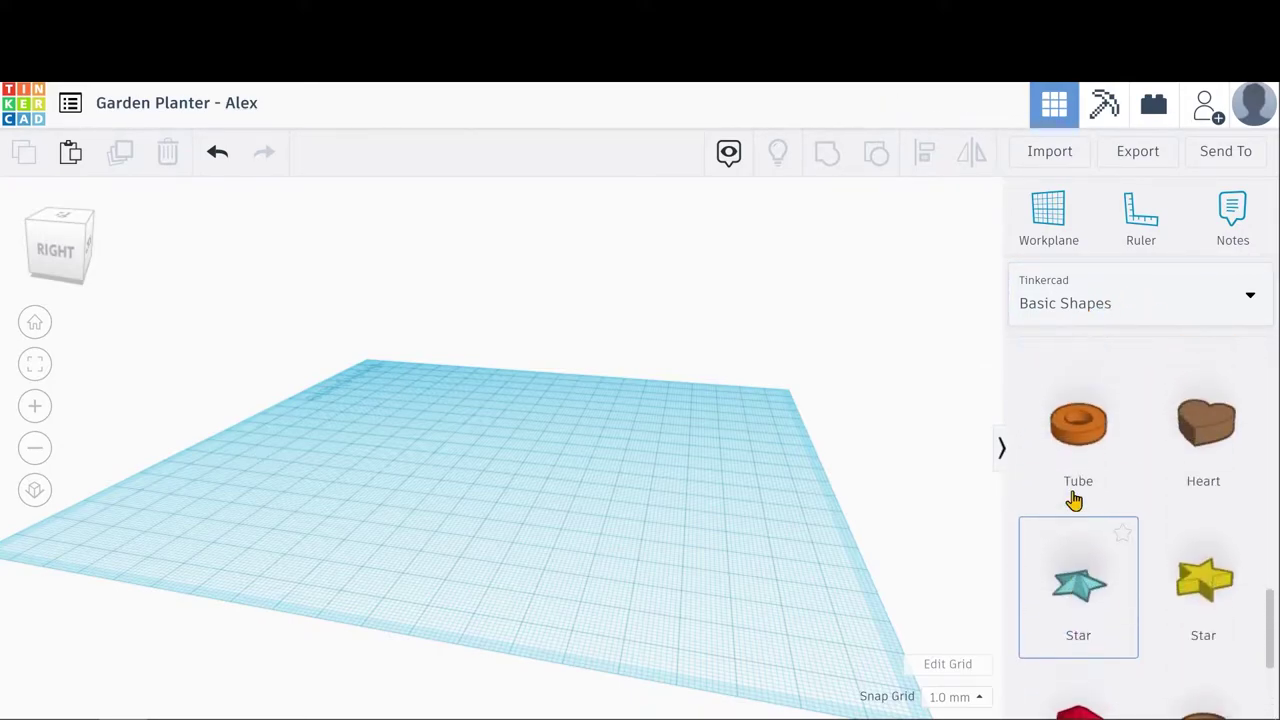
scroll(1071, 428, up, 5)
scroll(1051, 466, down, 6)
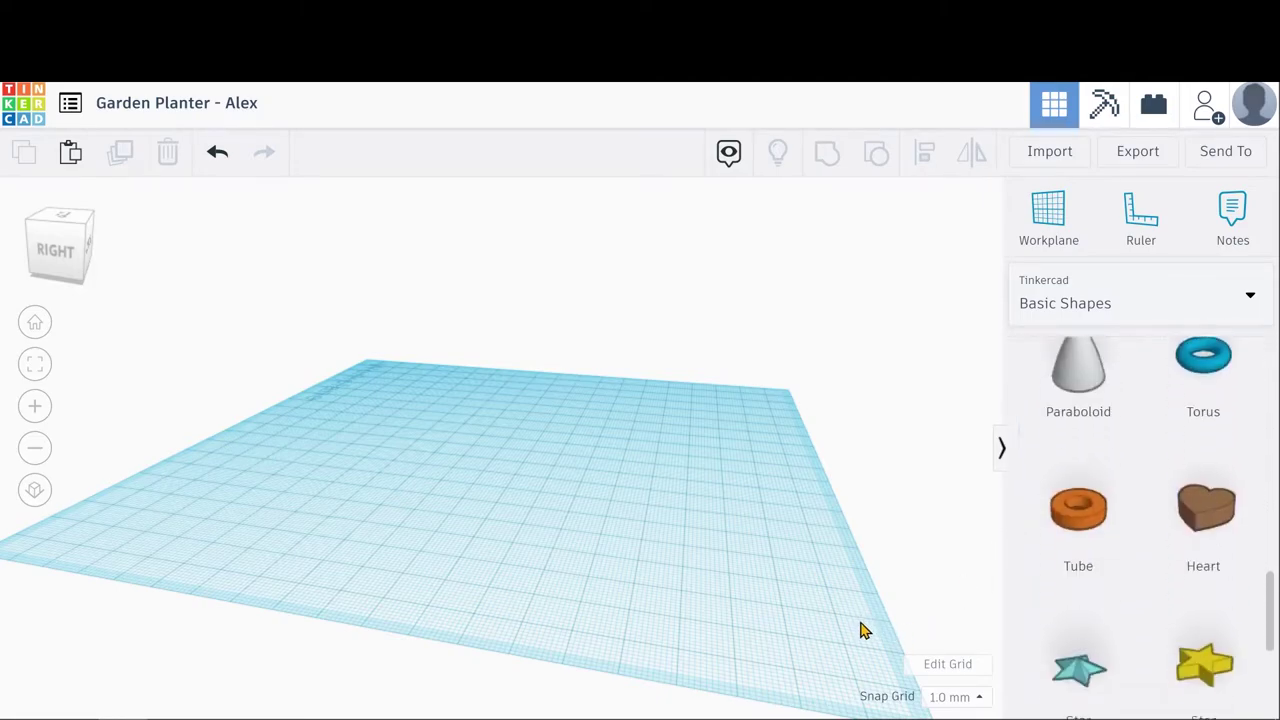
scroll(1069, 628, down, 3)
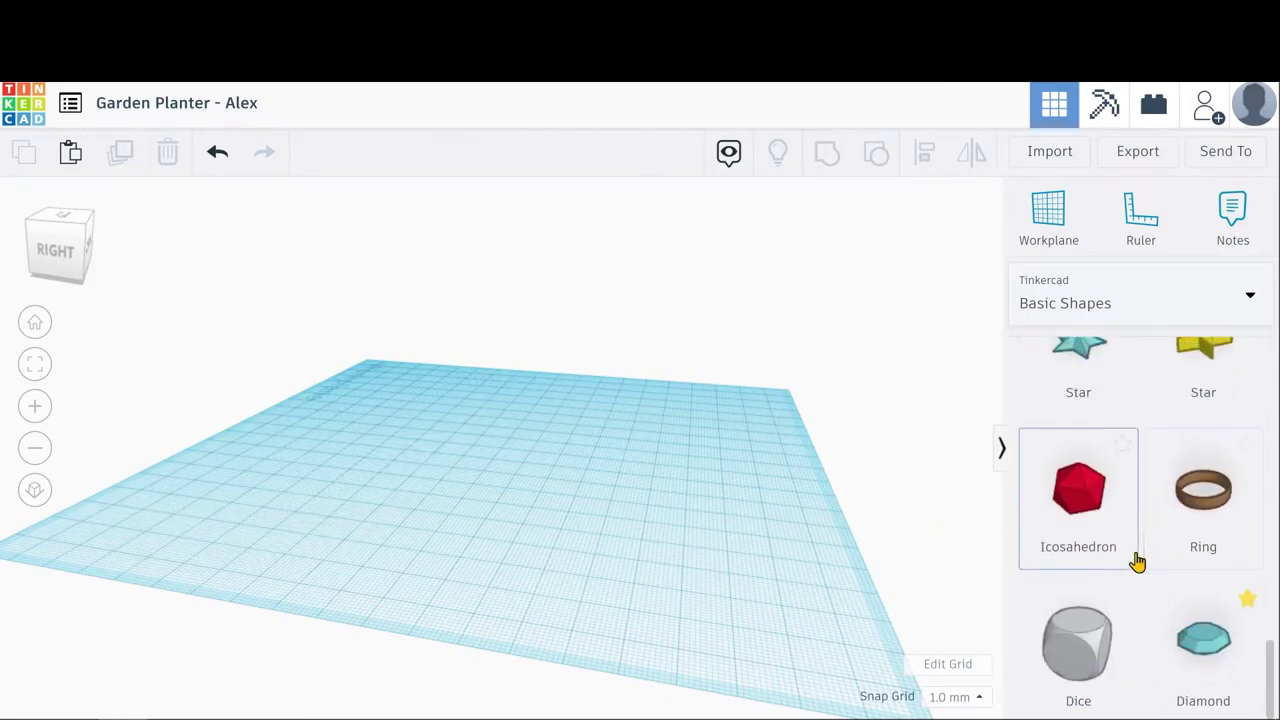
scroll(1110, 450, up, 15)
scroll(1097, 420, down, 1)
Place a solid red box on the workplane and select it to show its sizing handles.
drag(1074, 551, 445, 524)
click(697, 649)
right_drag(697, 649, 693, 480)
click(660, 475)
right_drag(724, 590, 595, 618)
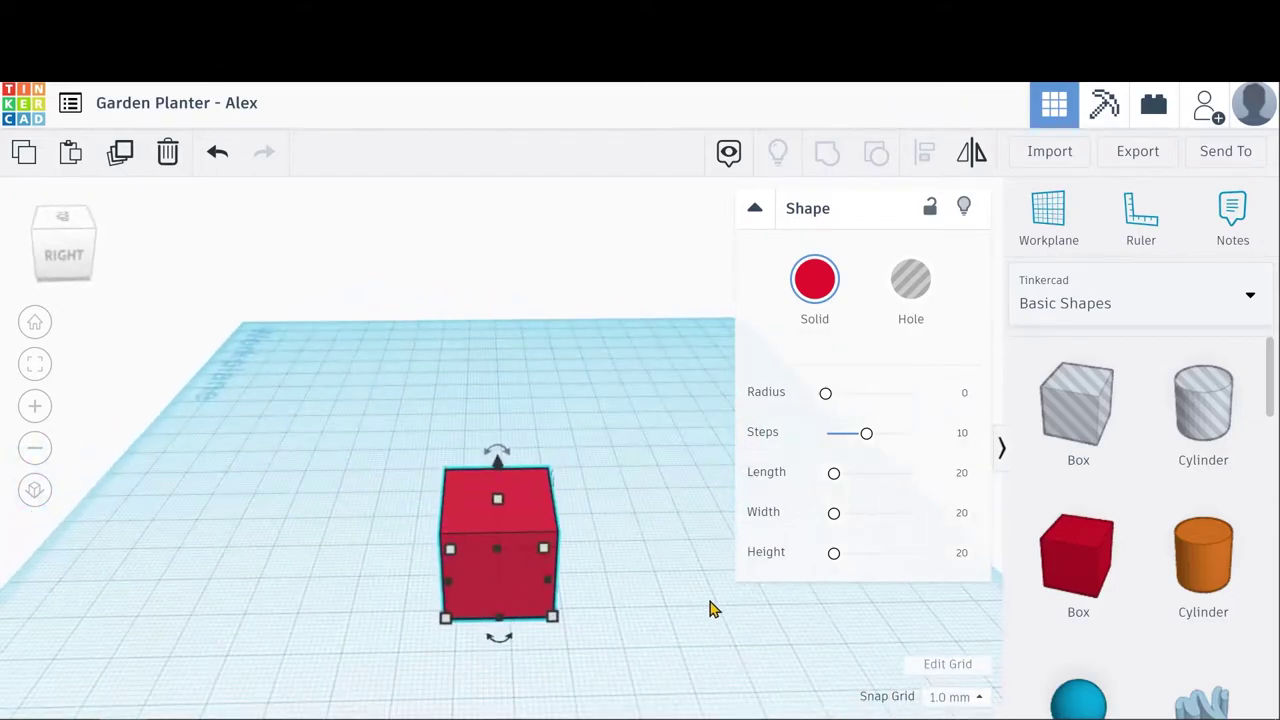
Stretch the box from its corner, set its length to 80 mm and move it further back on the workplane.
click(686, 580)
click(528, 527)
right_drag(643, 603, 630, 575)
drag(528, 547, 507, 612)
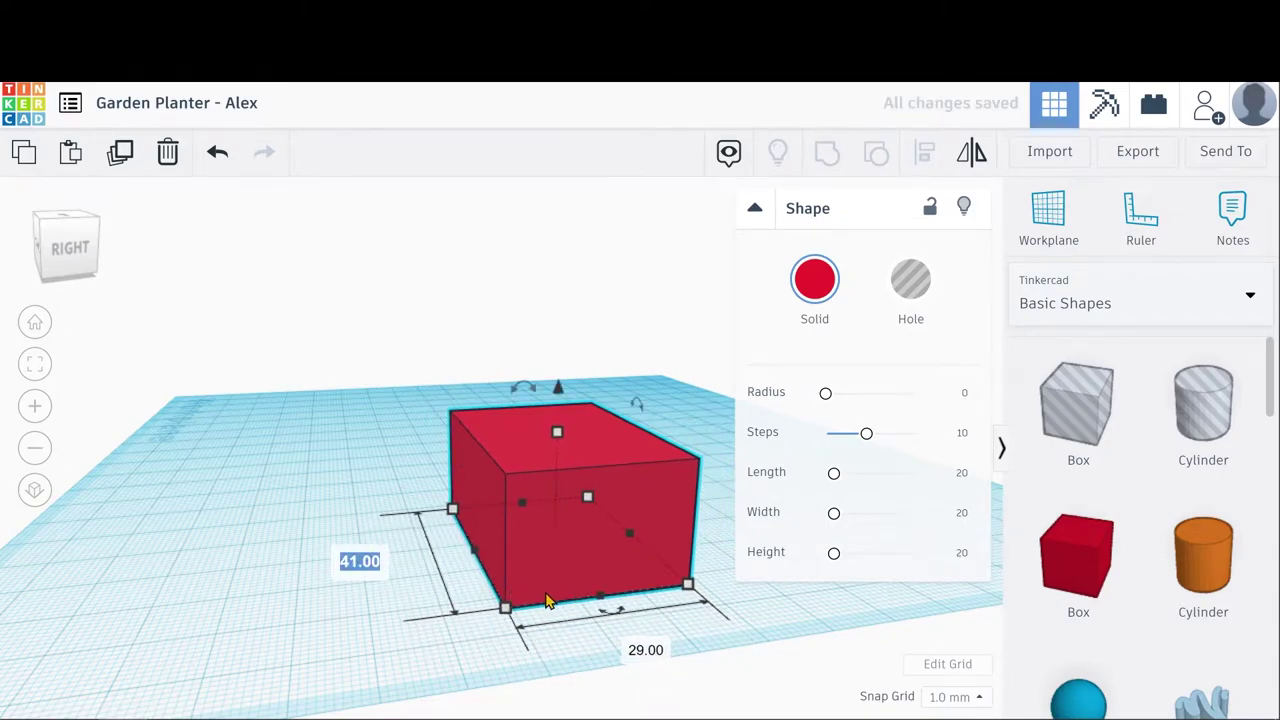
key(Return)
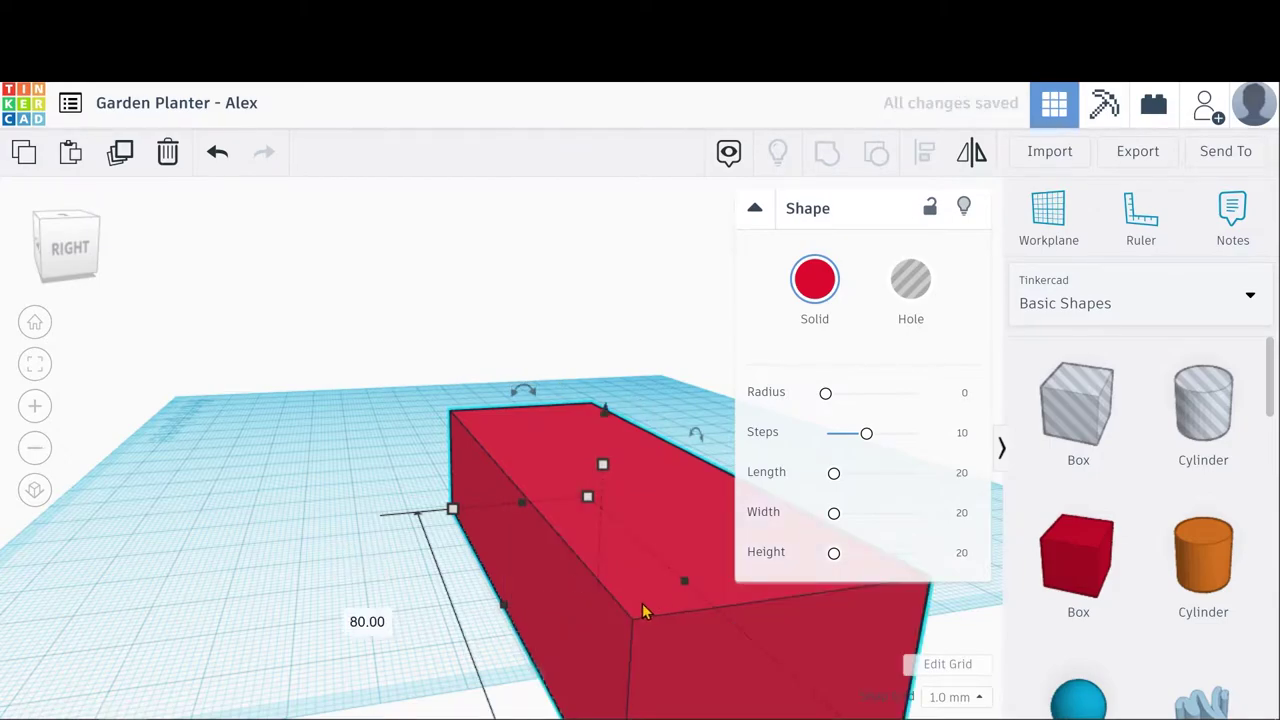
scroll(566, 571, down, 5)
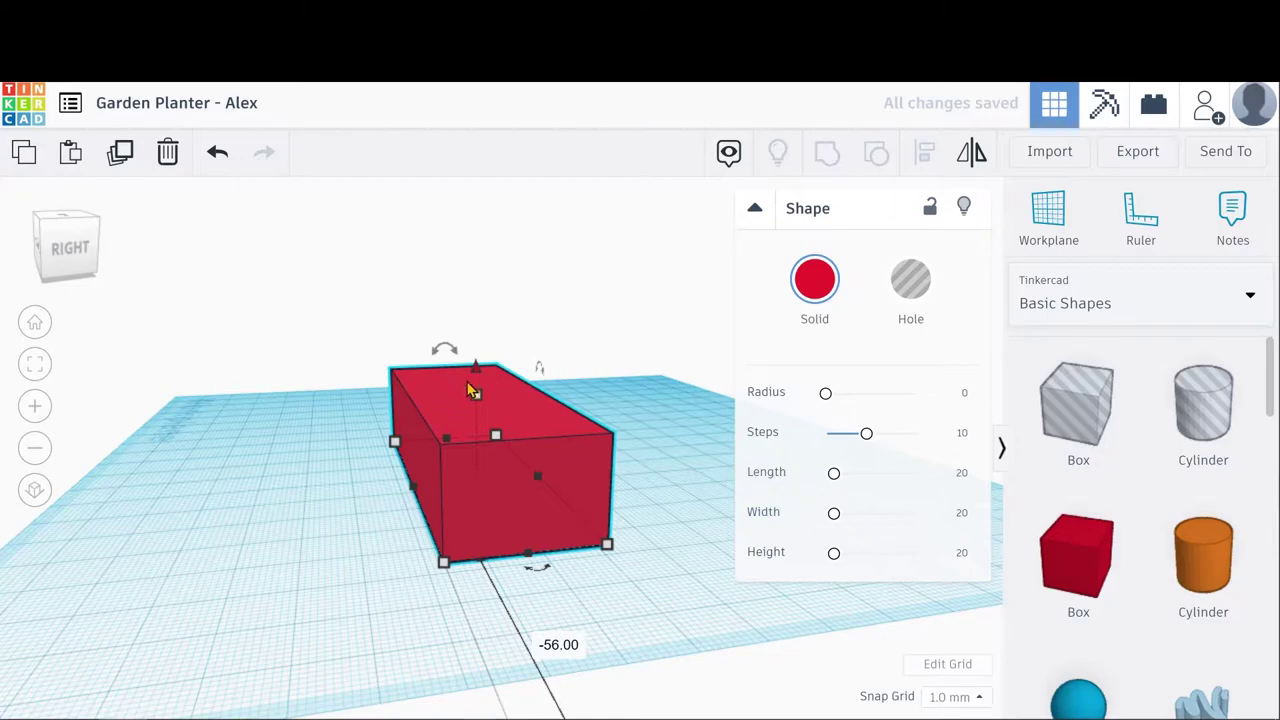
right_drag(470, 403, 425, 466)
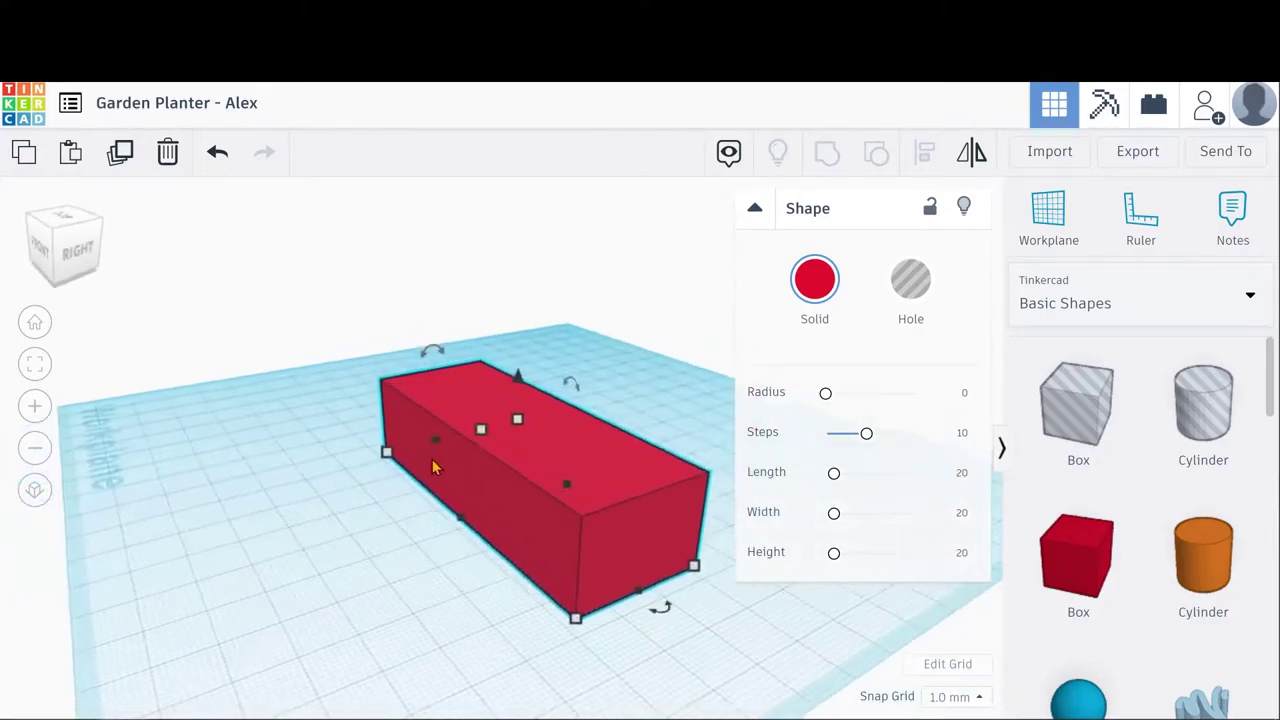
Resize the box from its corner to about 70 mm long and deselect it.
right_drag(436, 548, 582, 517)
drag(558, 541, 482, 490)
right_drag(508, 484, 551, 690)
drag(593, 676, 601, 620)
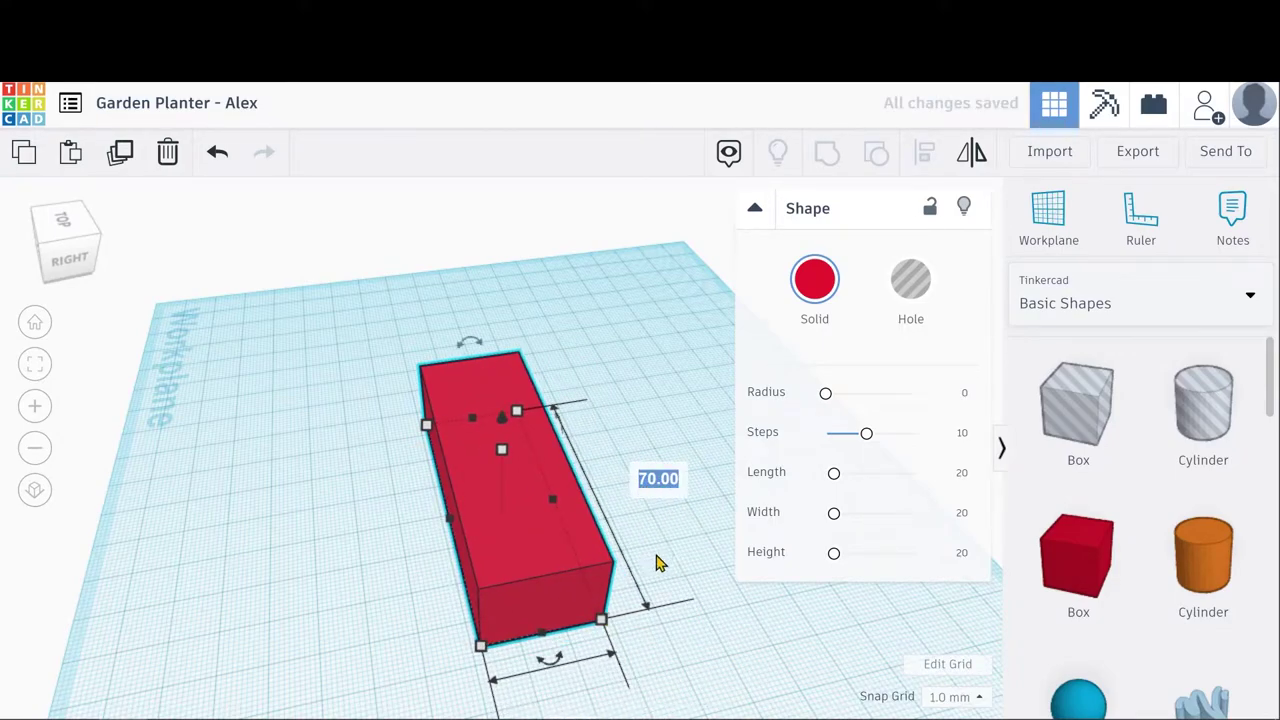
scroll(658, 563, down, 2)
click(597, 683)
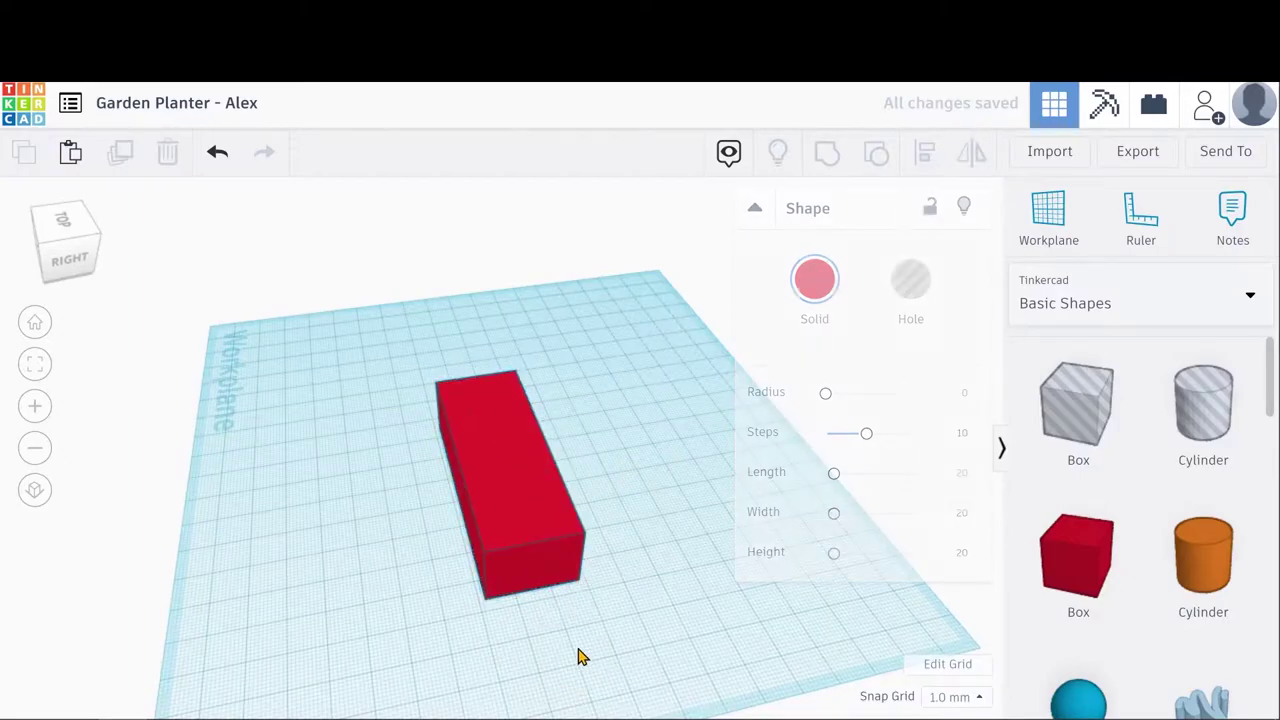
Select the box again and change its size along one direction only.
click(532, 586)
drag(532, 580, 426, 603)
right_drag(426, 603, 728, 531)
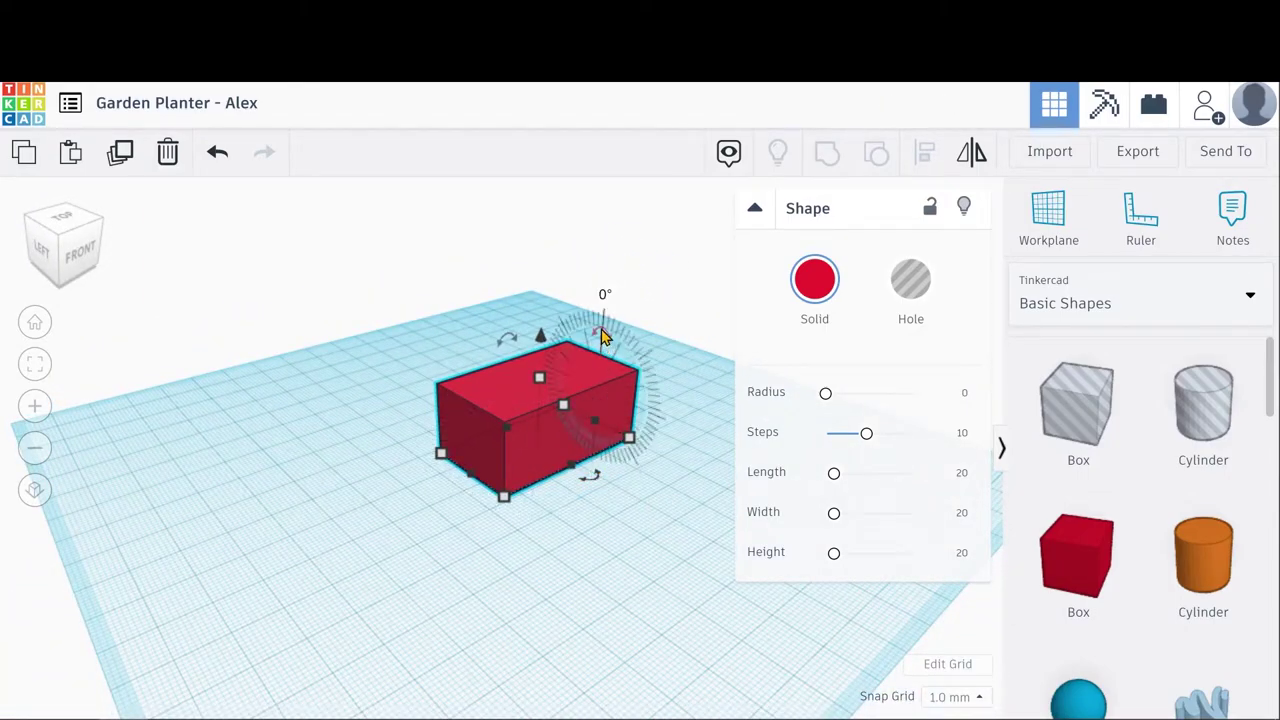
Try rotating the box upright and turning it flat on the workplane, undoing the rotations.
mouse_move(605, 335)
mouse_down()
mouse_move(657, 400)
mouse_move(613, 345)
mouse_up()
drag(505, 338, 415, 431)
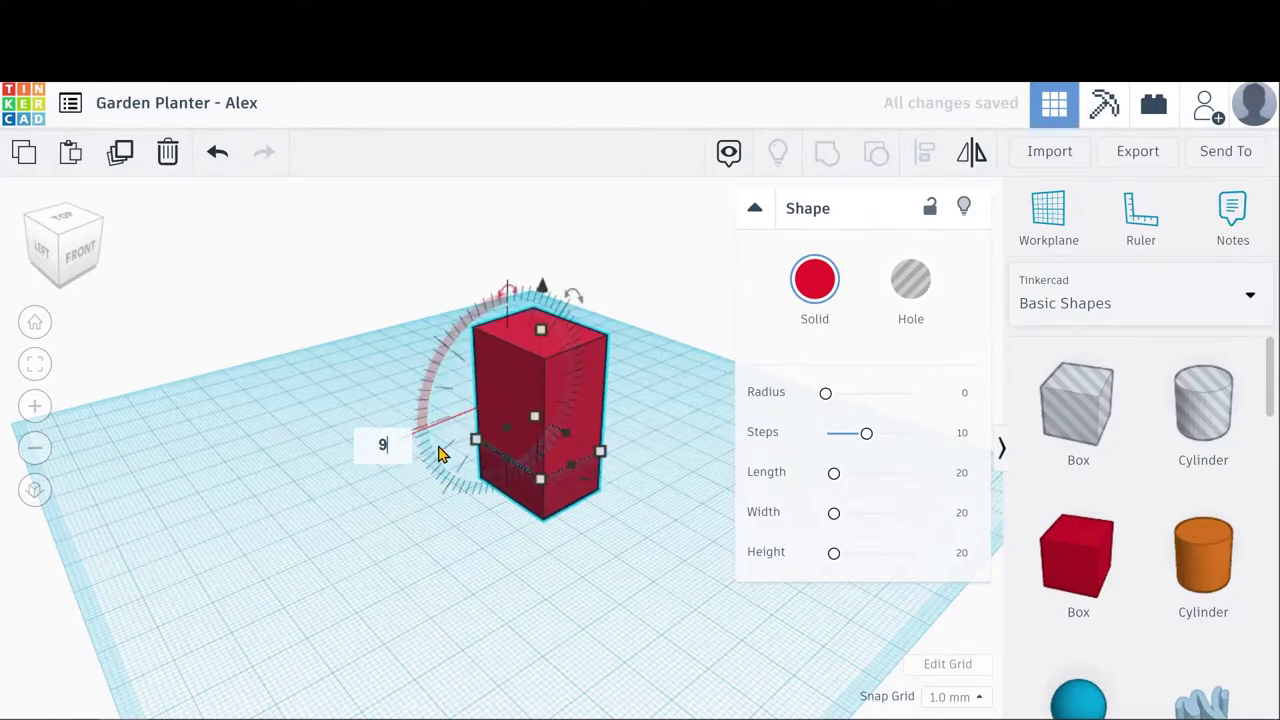
key(ctrl+z)
key(ctrl+z)
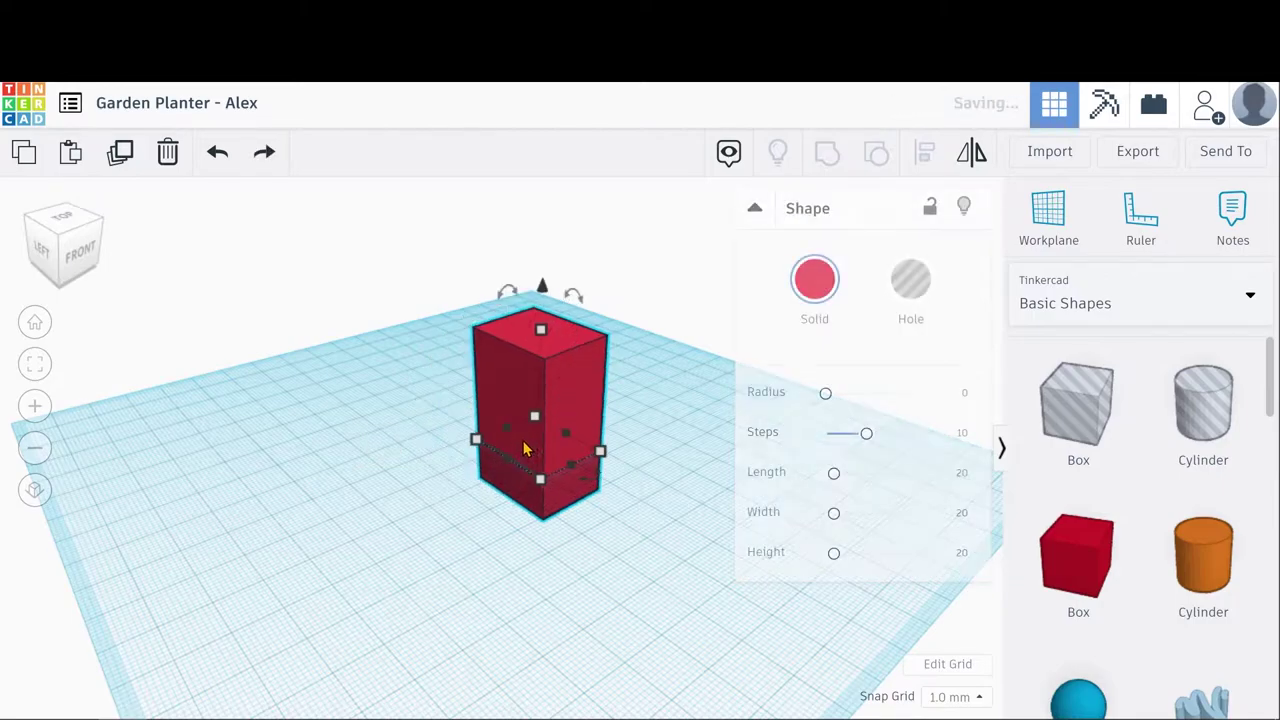
drag(594, 487, 660, 517)
click(603, 563)
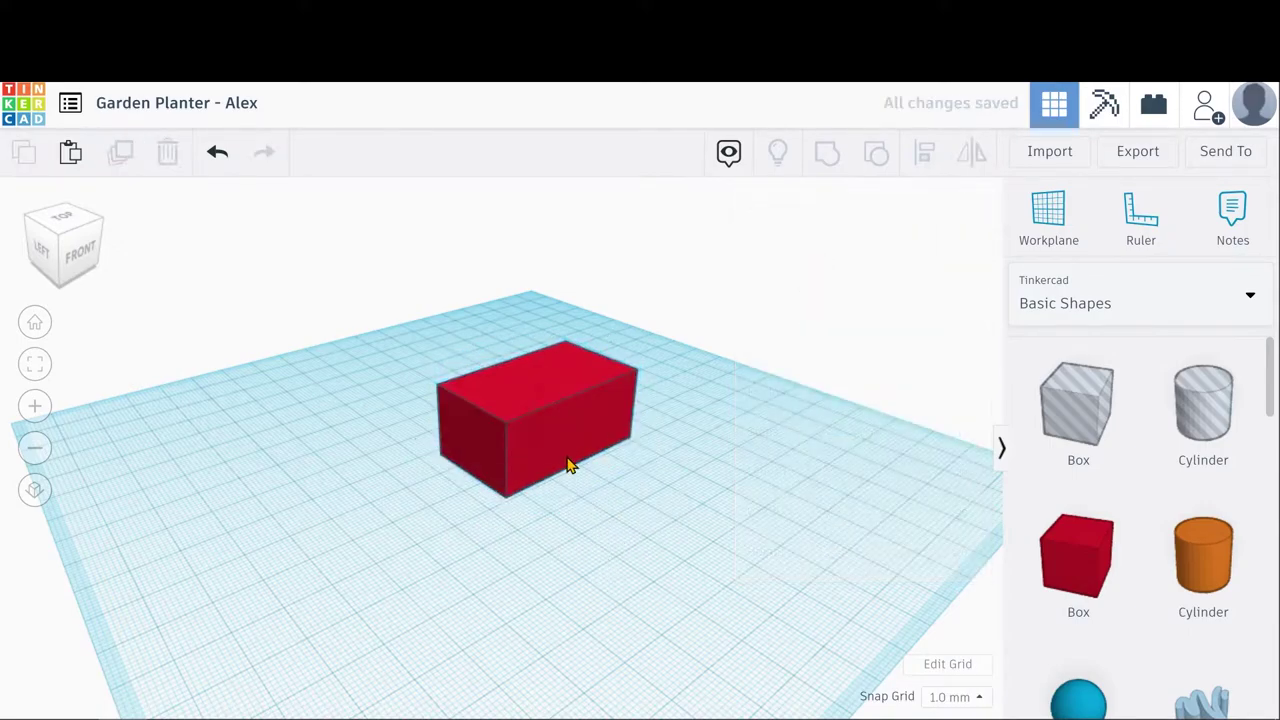
Raise the selected box straight up so that it floats above the workplane.
click(546, 420)
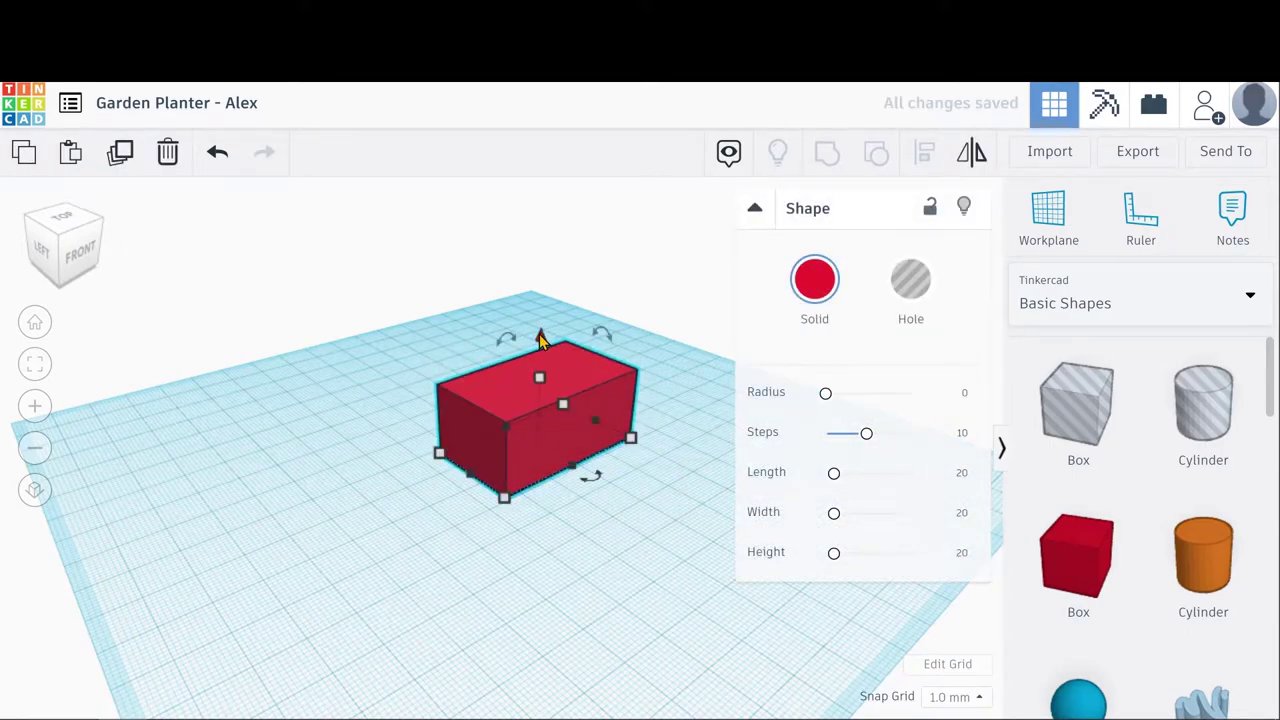
right_drag(617, 509, 640, 523)
drag(549, 307, 657, 251)
scroll(634, 303, down, 3)
drag(533, 276, 537, 275)
right_drag(626, 449, 557, 330)
drag(524, 277, 533, 276)
right_drag(726, 422, 529, 400)
click(517, 277)
click(520, 275)
drag(518, 275, 520, 274)
right_drag(684, 424, 789, 525)
click(657, 553)
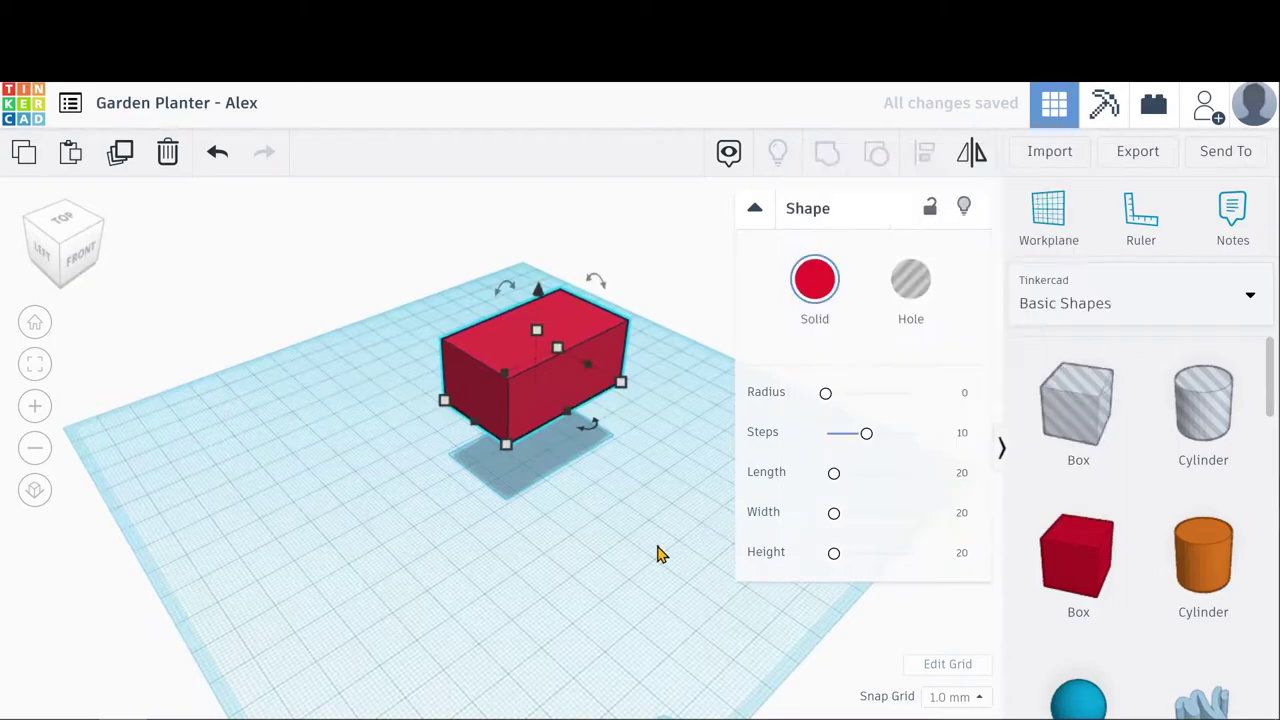
Collapse and reopen the box's shape settings, and toggle the box between hole and solid, ending on solid.
click(755, 212)
click(755, 212)
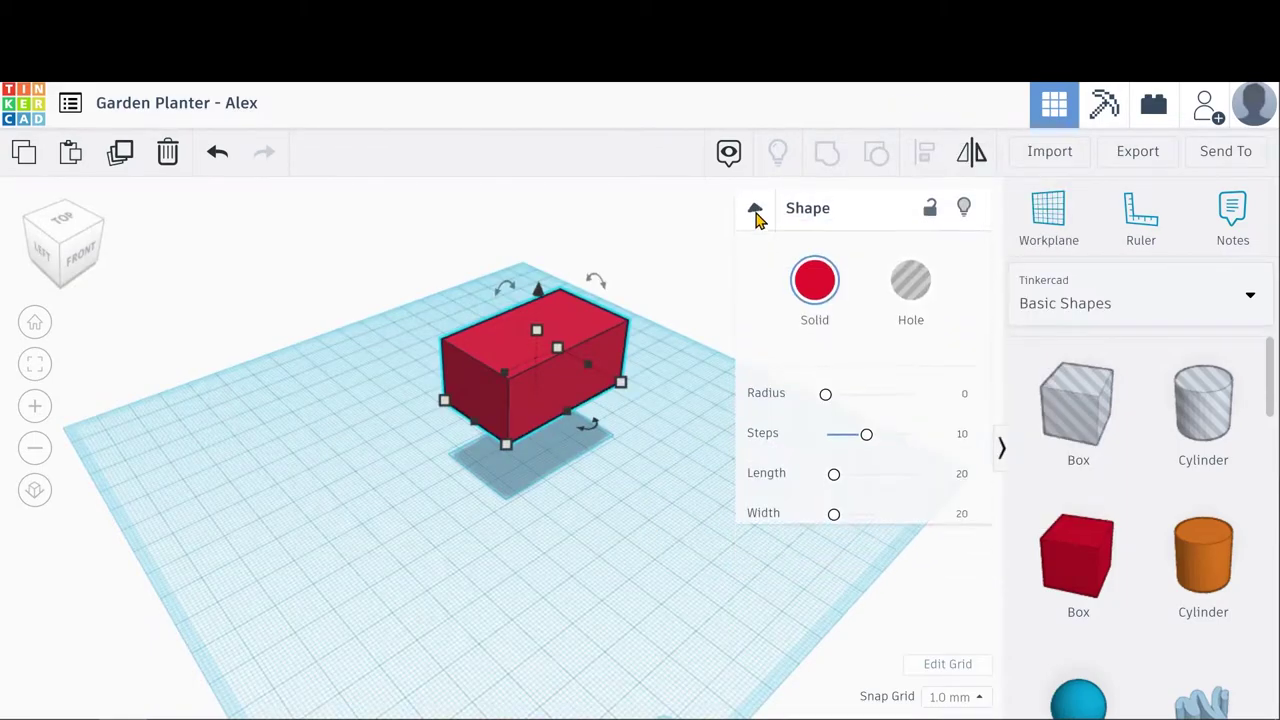
click(913, 284)
click(829, 278)
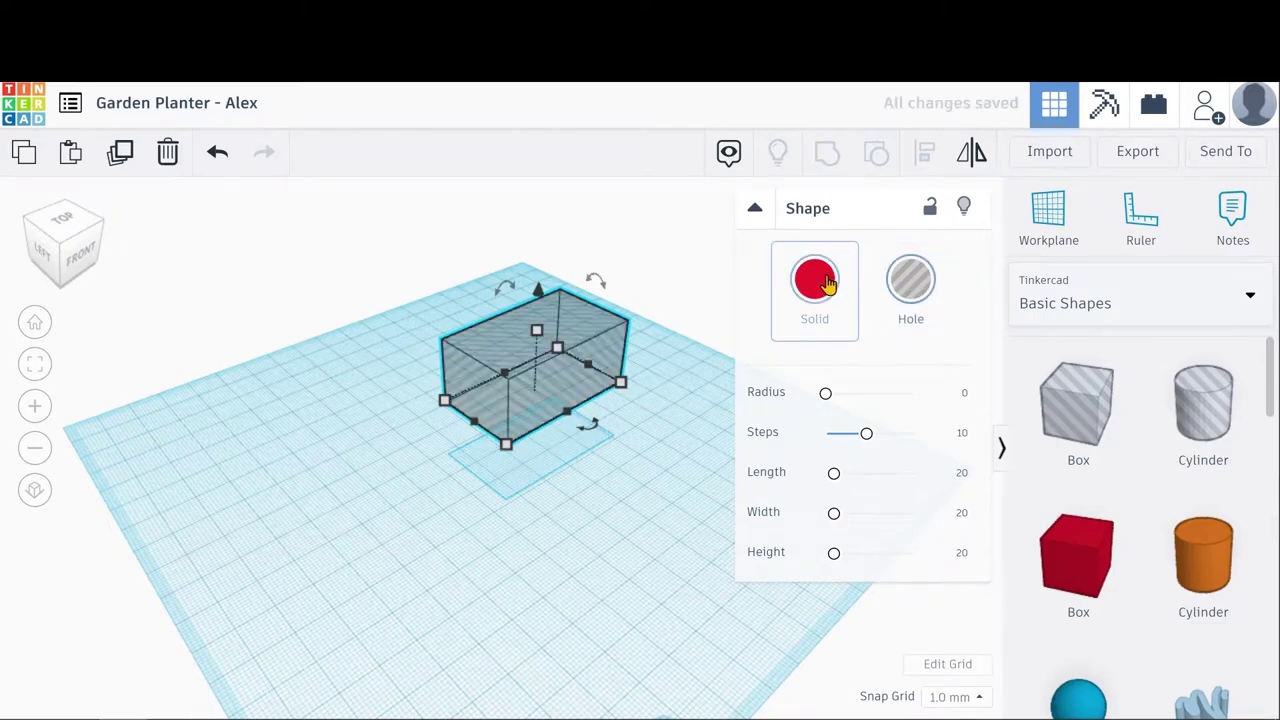
click(909, 292)
click(824, 298)
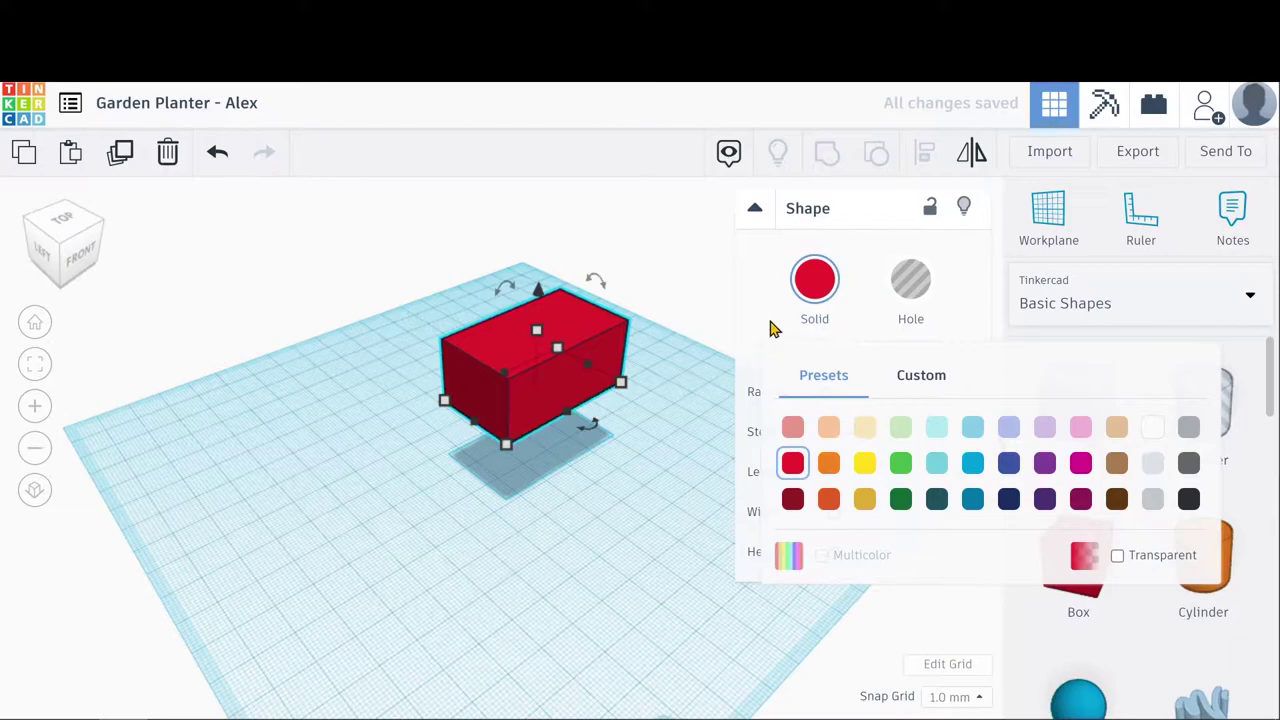
Try magenta and dark blue preset colours on the box and return it to red.
click(812, 284)
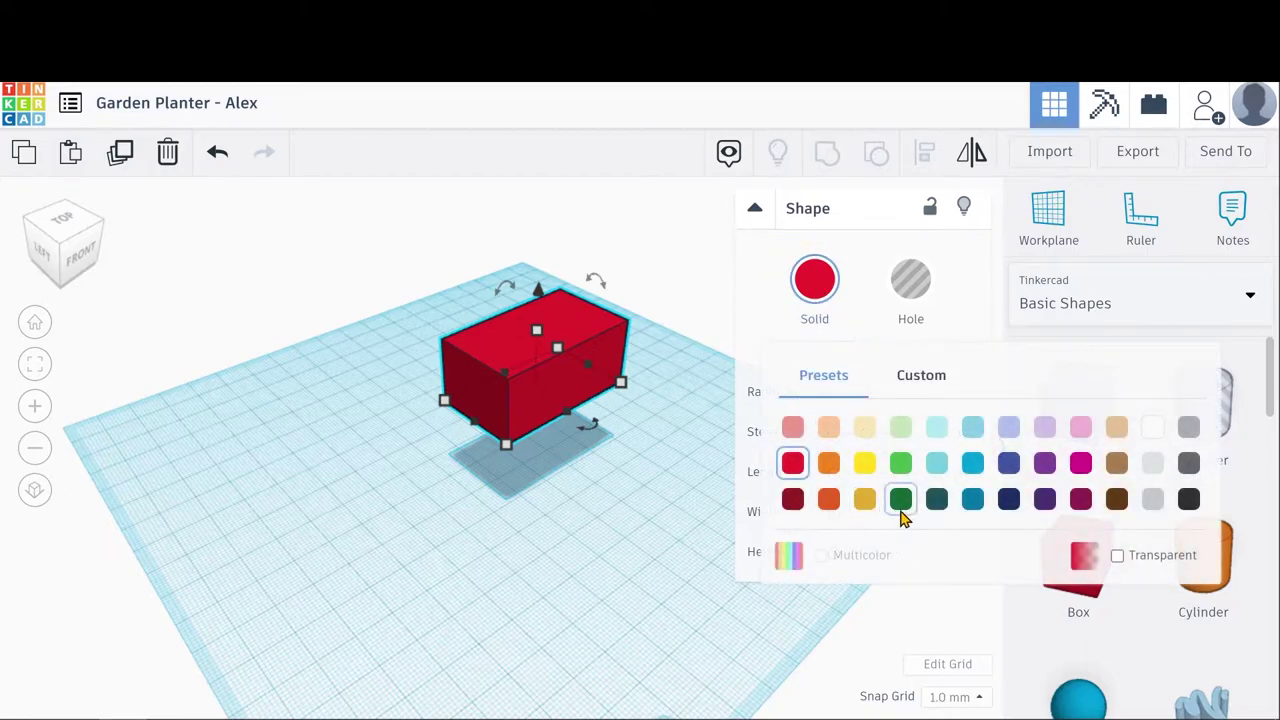
click(1080, 465)
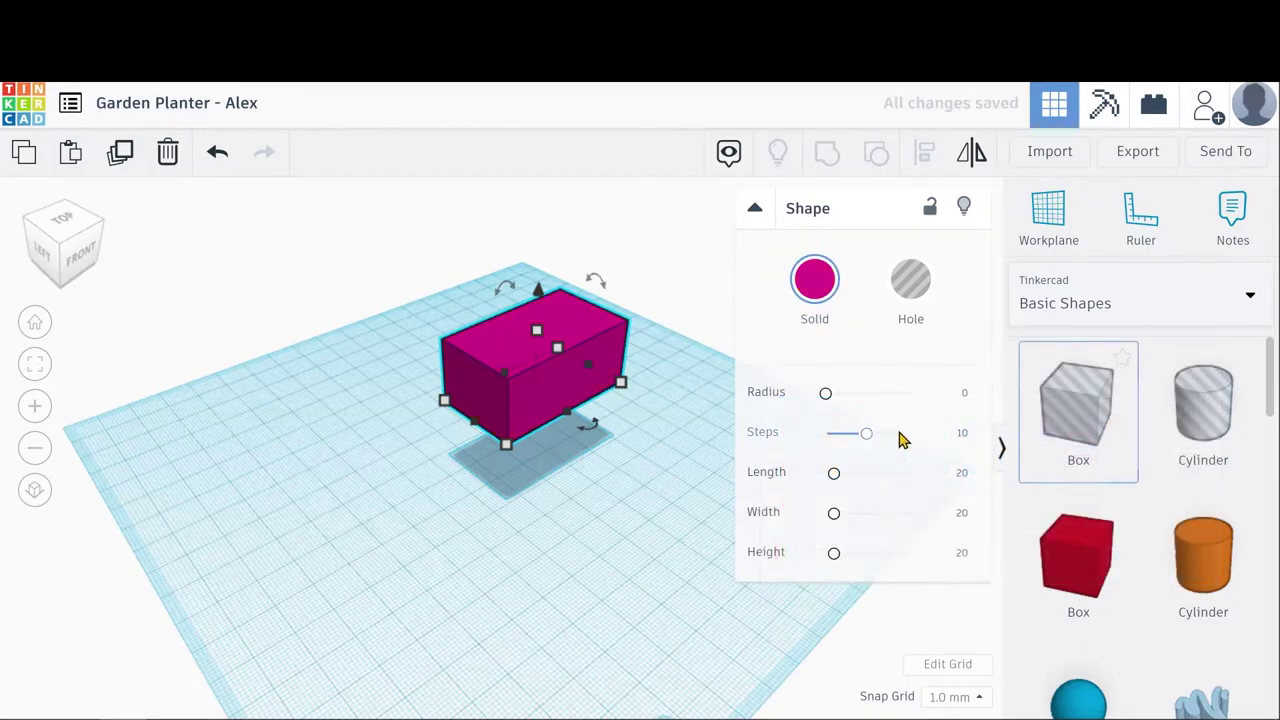
click(818, 300)
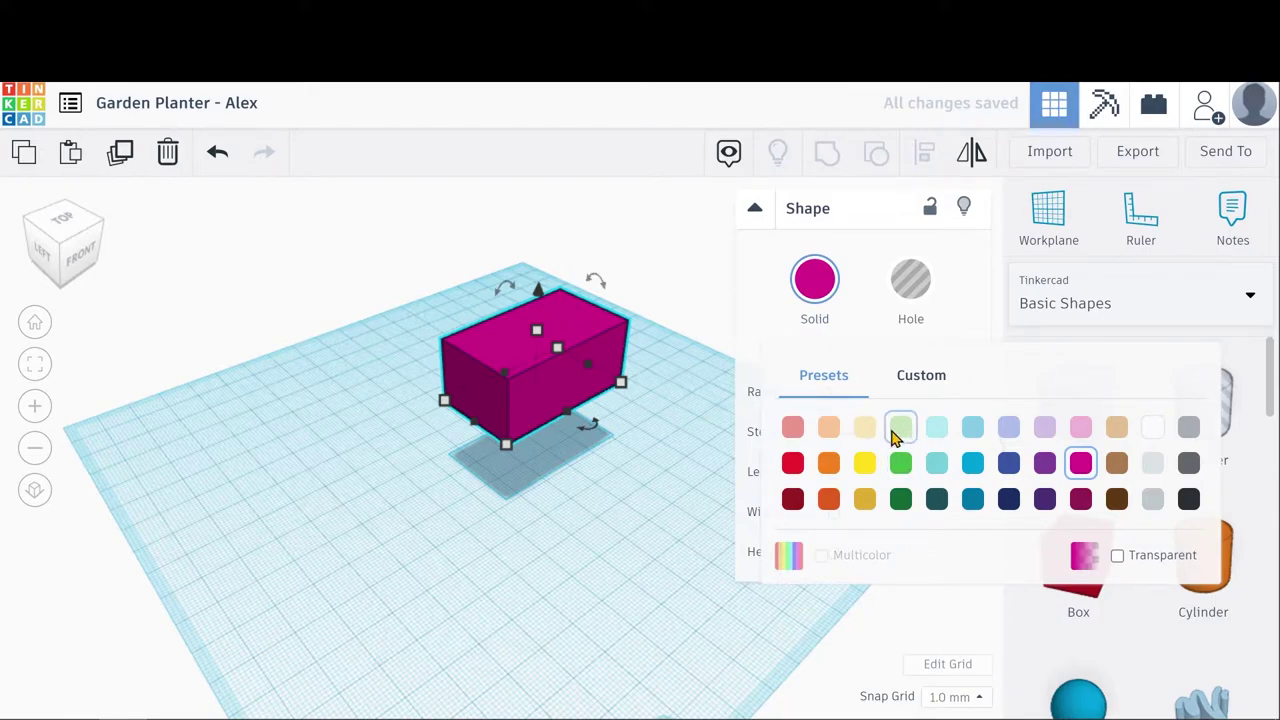
click(1009, 499)
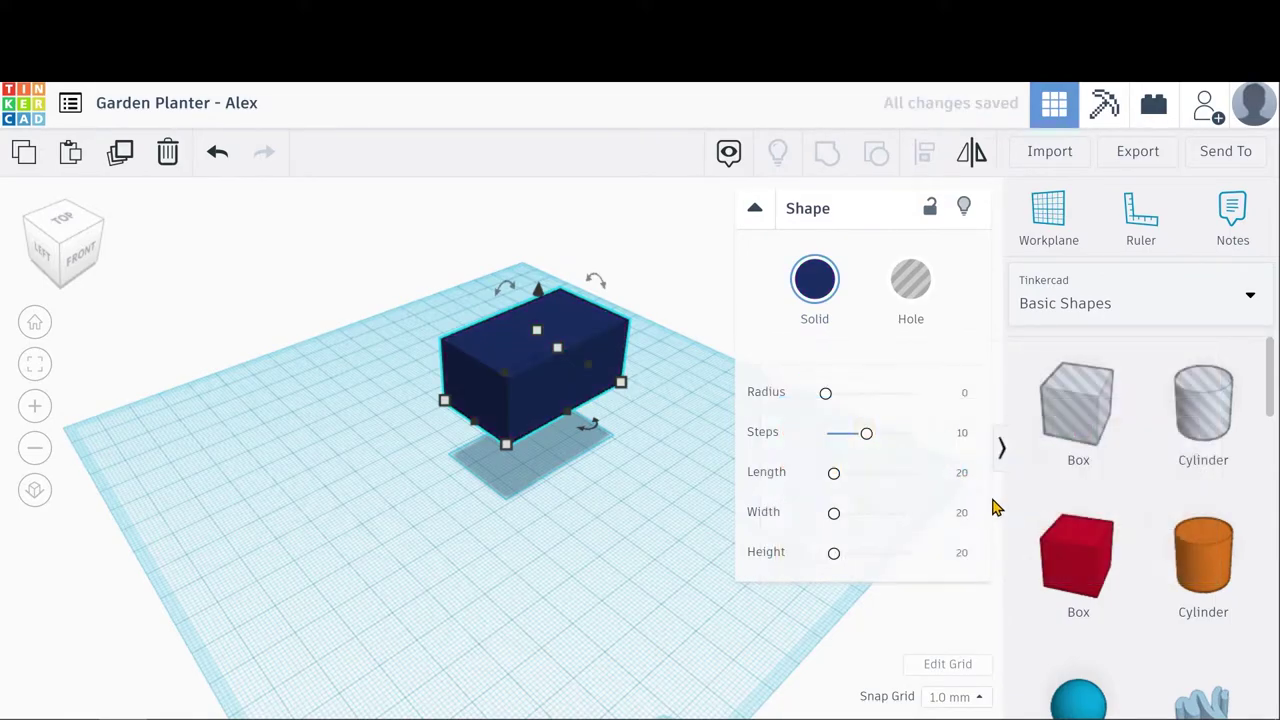
click(818, 300)
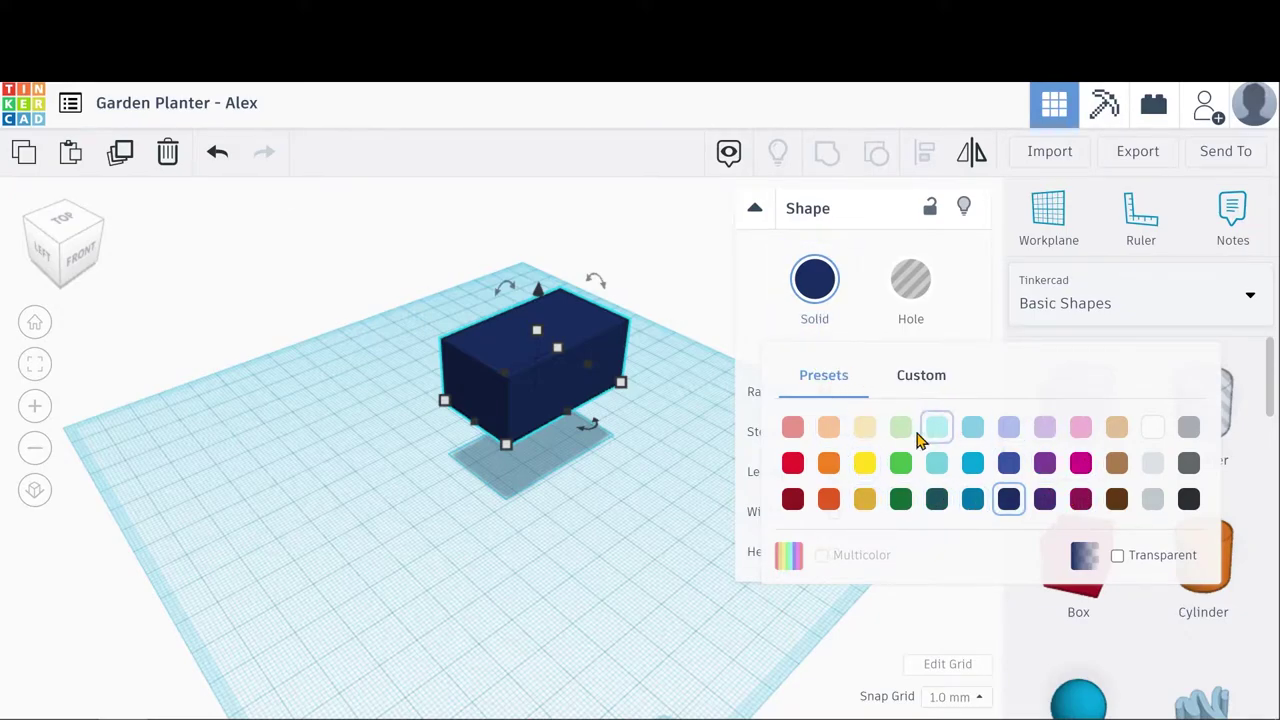
click(792, 464)
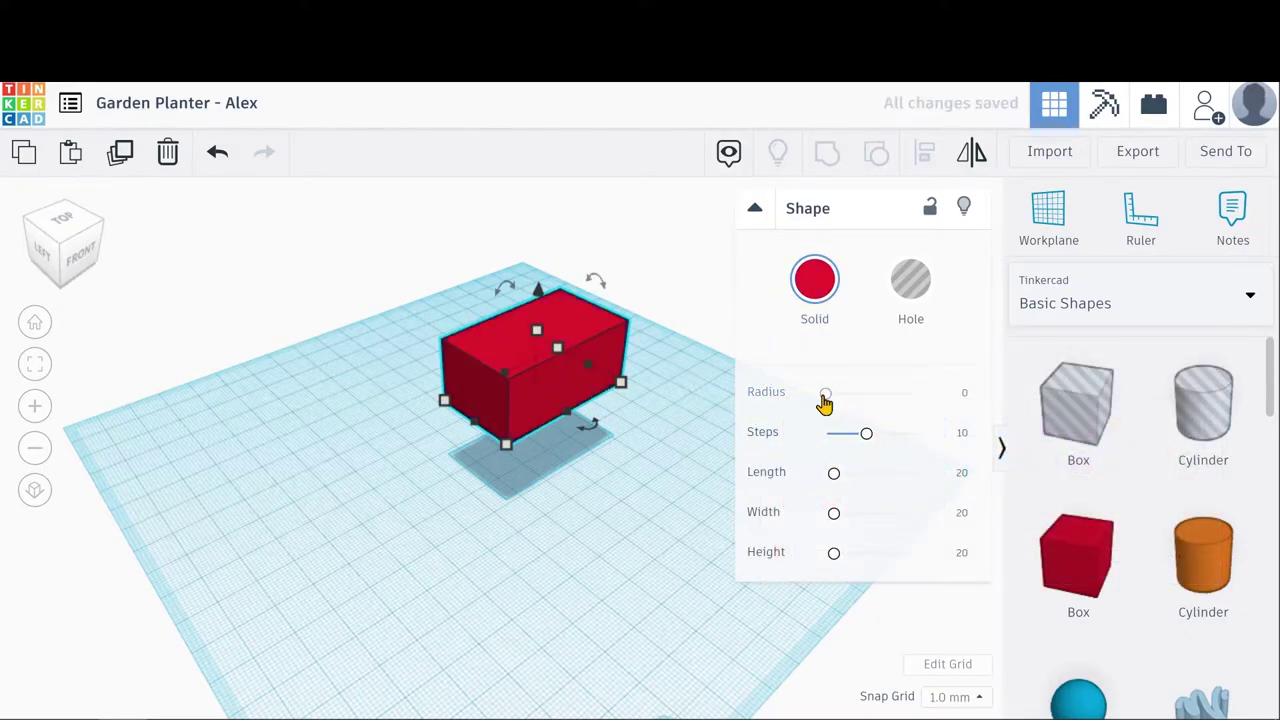
Keep the box's Radius at 0 and set its Steps to 20.
mouse_move(827, 400)
mouse_down()
mouse_move(891, 409)
mouse_move(809, 403)
mouse_up()
drag(866, 433, 900, 442)
drag(771, 440, 970, 461)
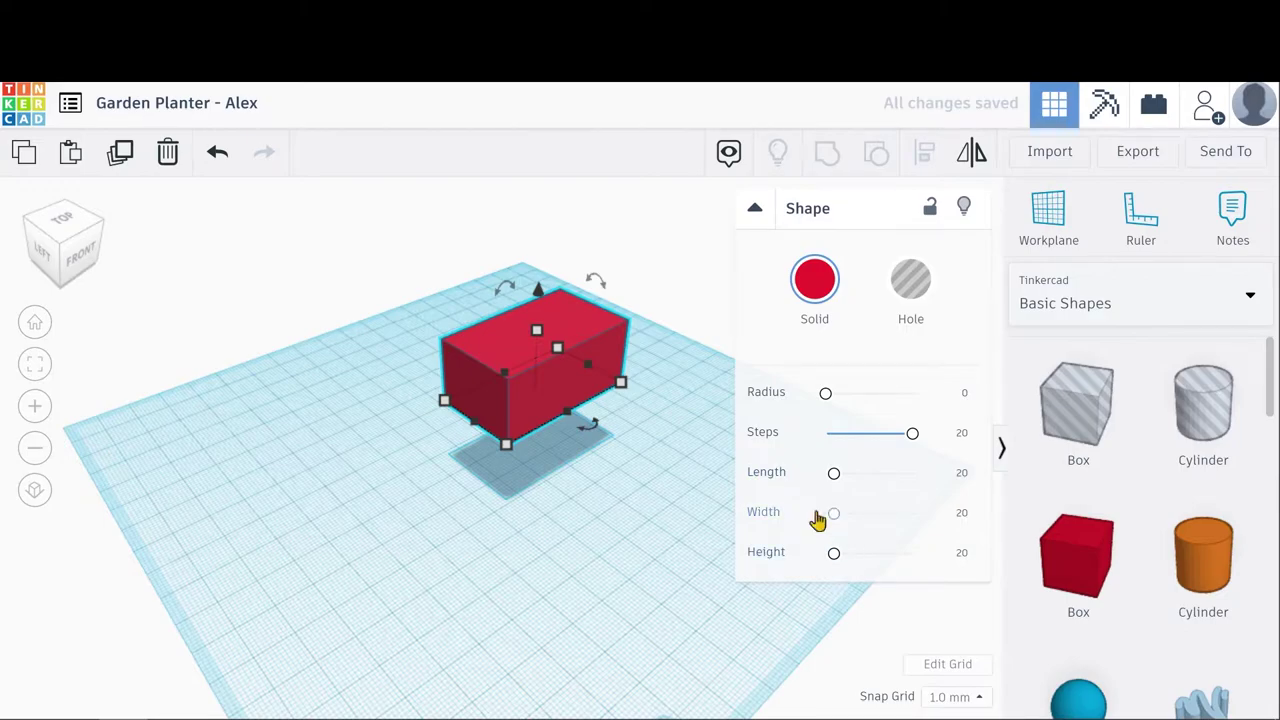
Try larger Length and Width values on the box and restore both to 20.
drag(834, 482, 848, 514)
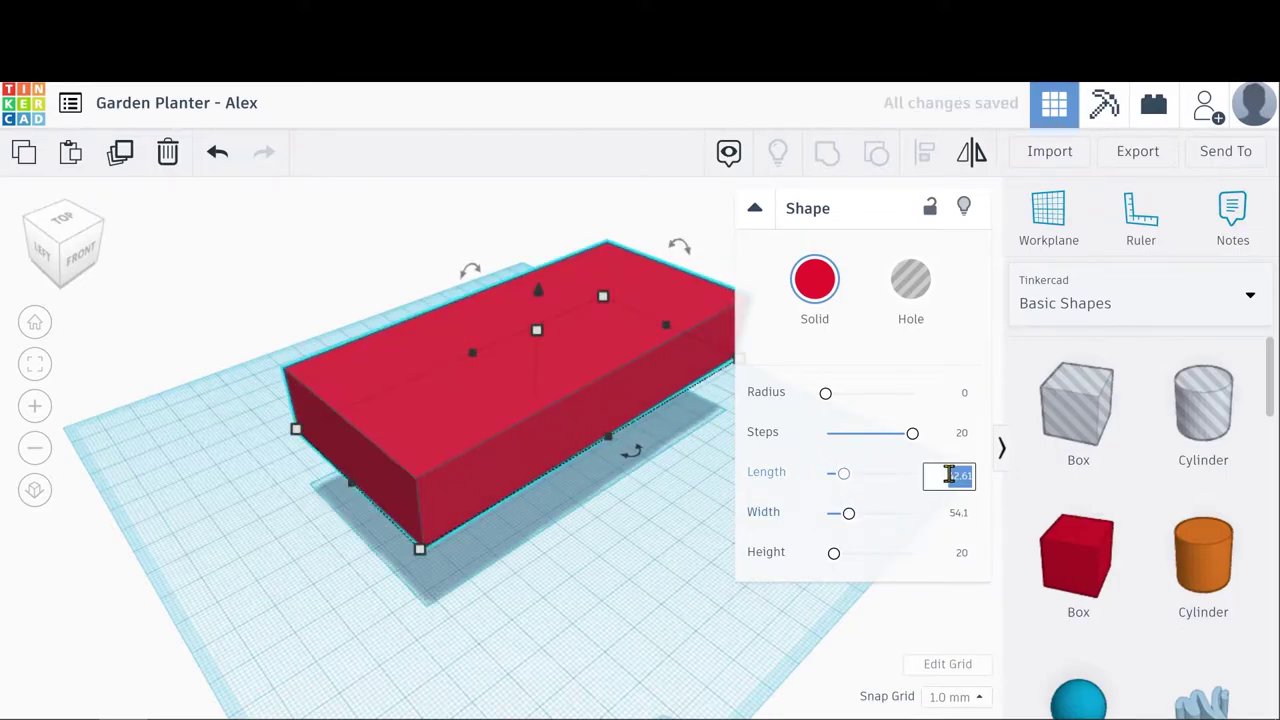
click(955, 516)
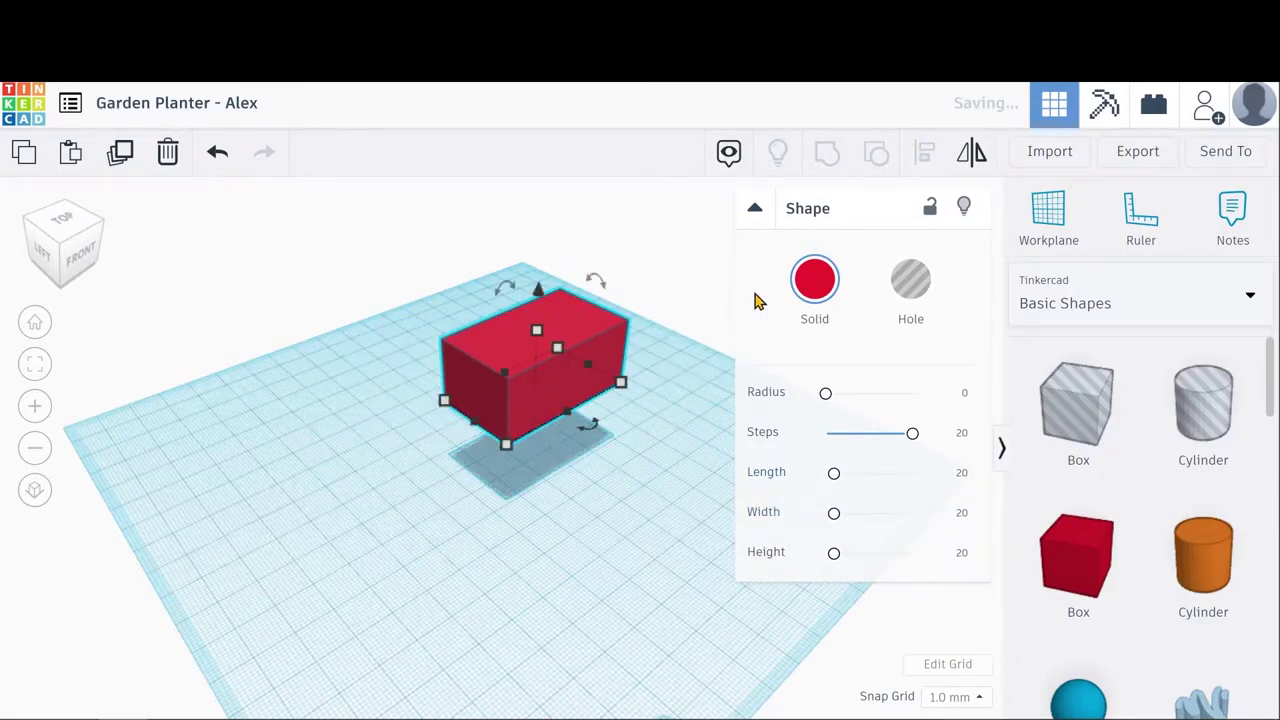
Hide the selected box and show all hidden shapes again.
click(965, 210)
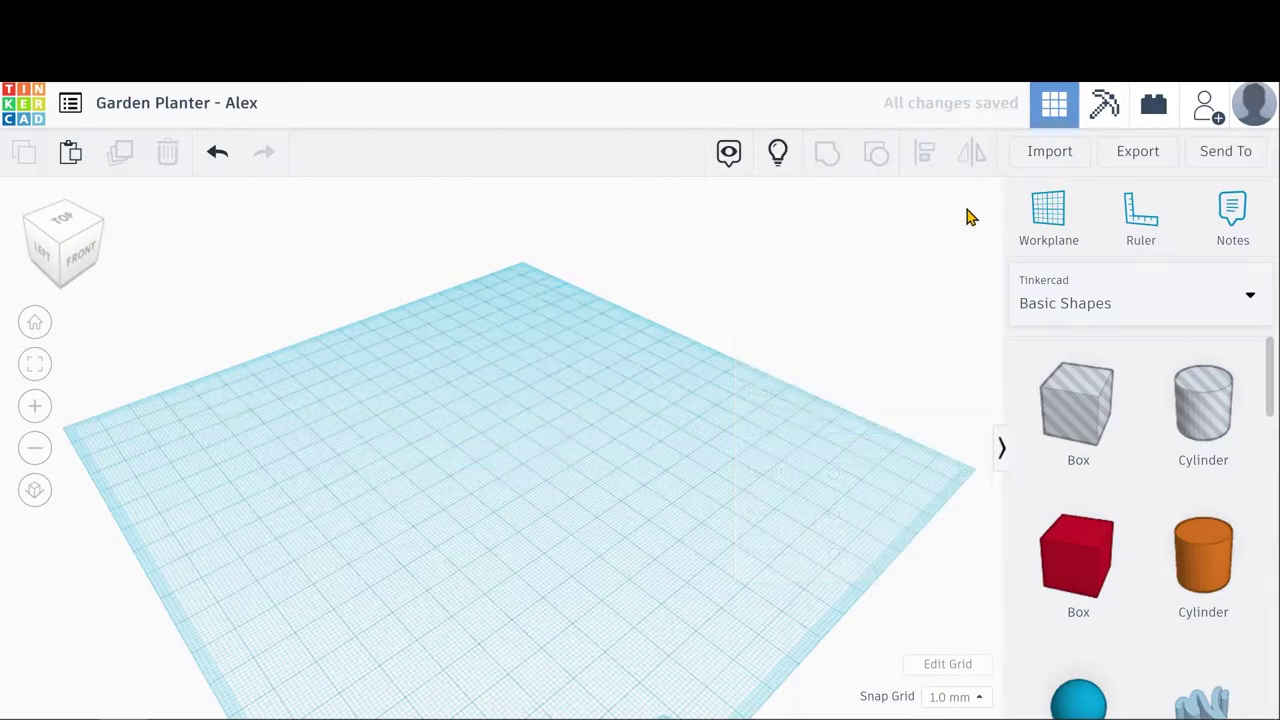
click(778, 152)
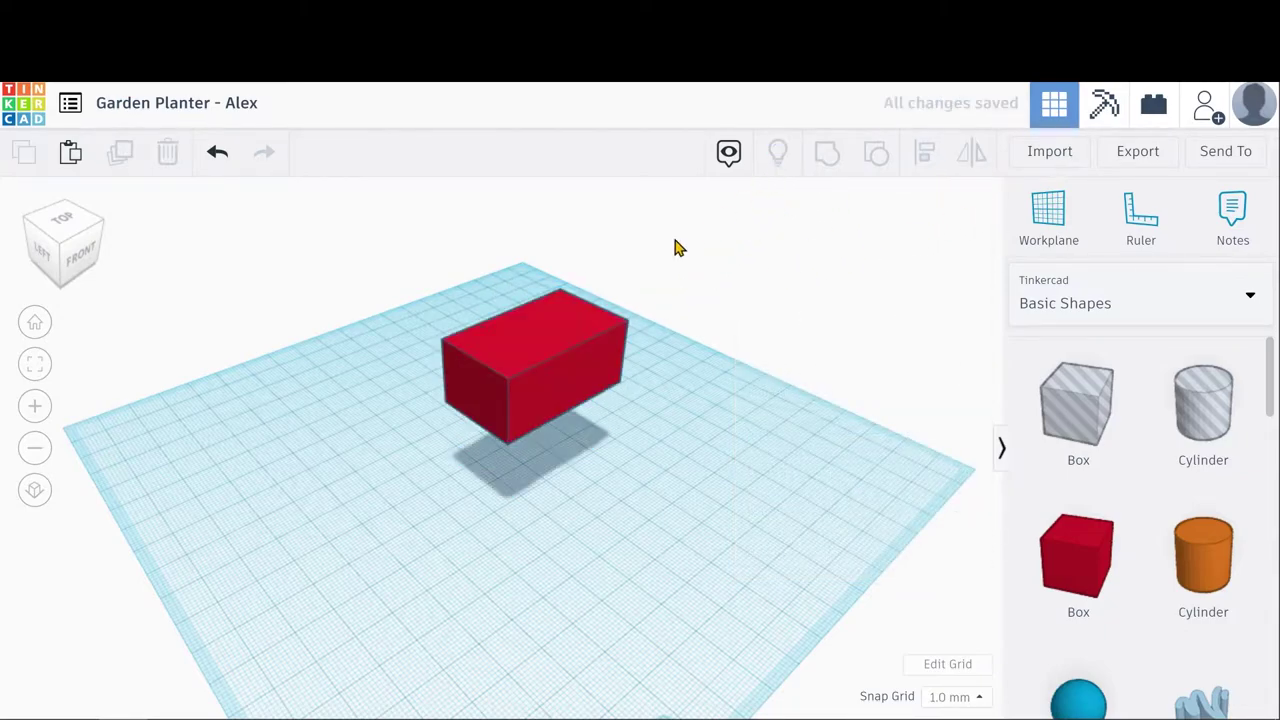
Lock the box, try to move it while it is locked, and unlock it, repeating the lock and unlock once.
click(529, 362)
click(929, 207)
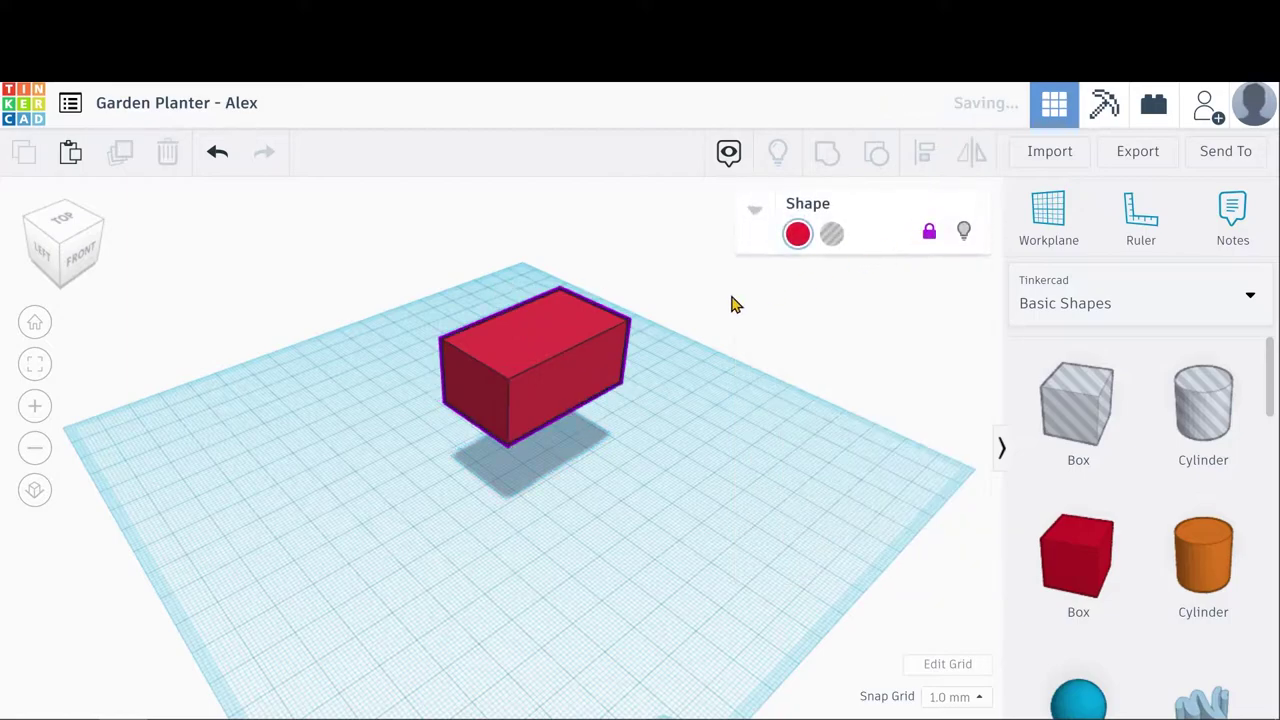
drag(576, 443, 418, 250)
right_drag(603, 494, 480, 494)
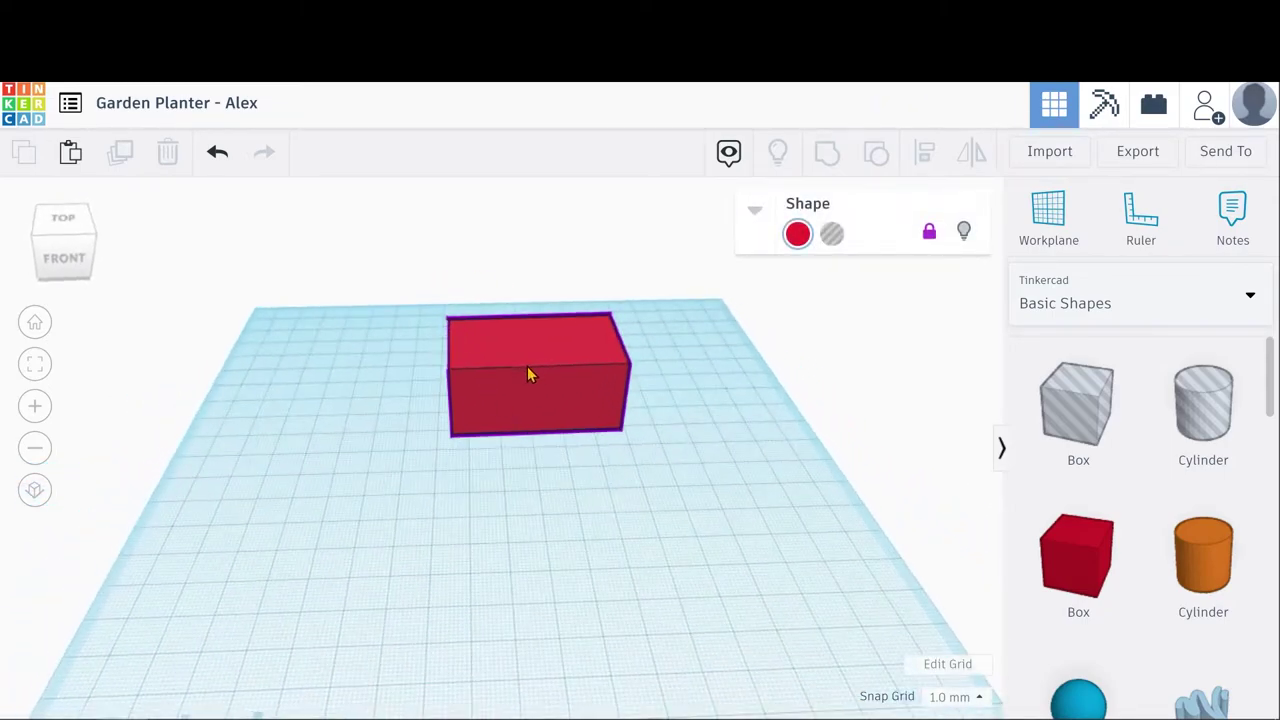
click(929, 232)
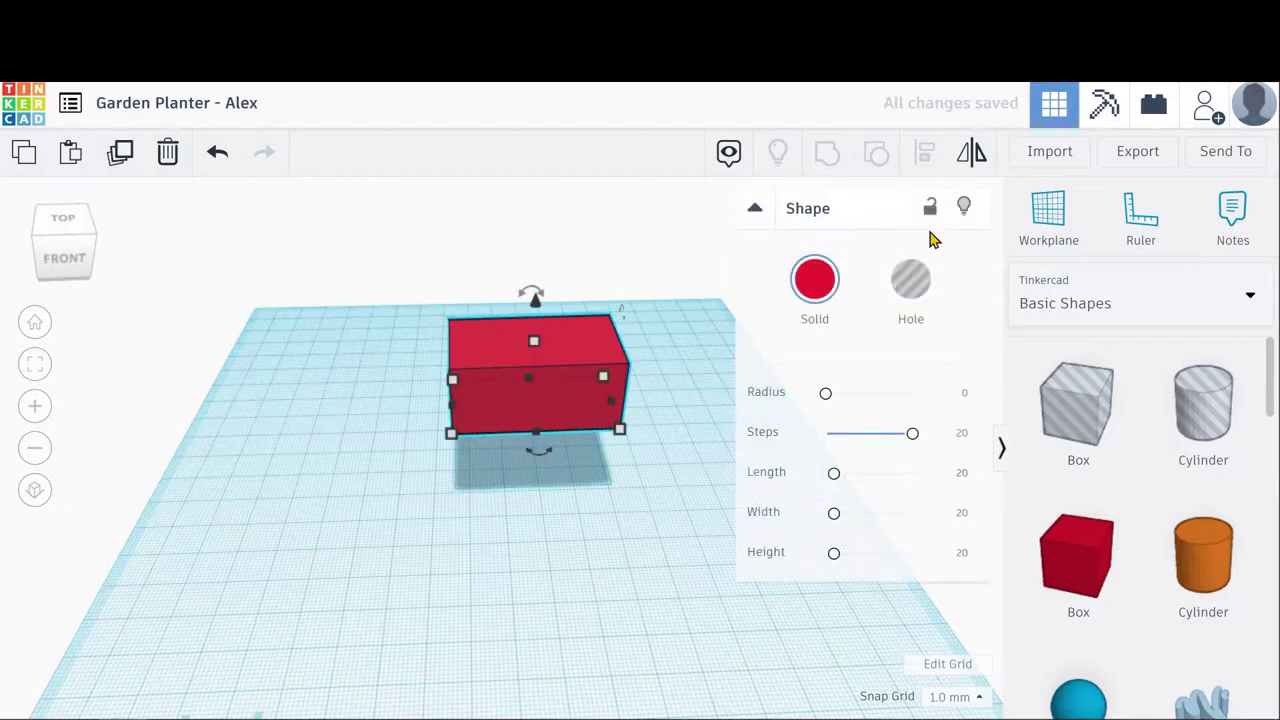
click(566, 406)
click(929, 227)
right_drag(785, 365, 543, 417)
right_drag(783, 451, 614, 475)
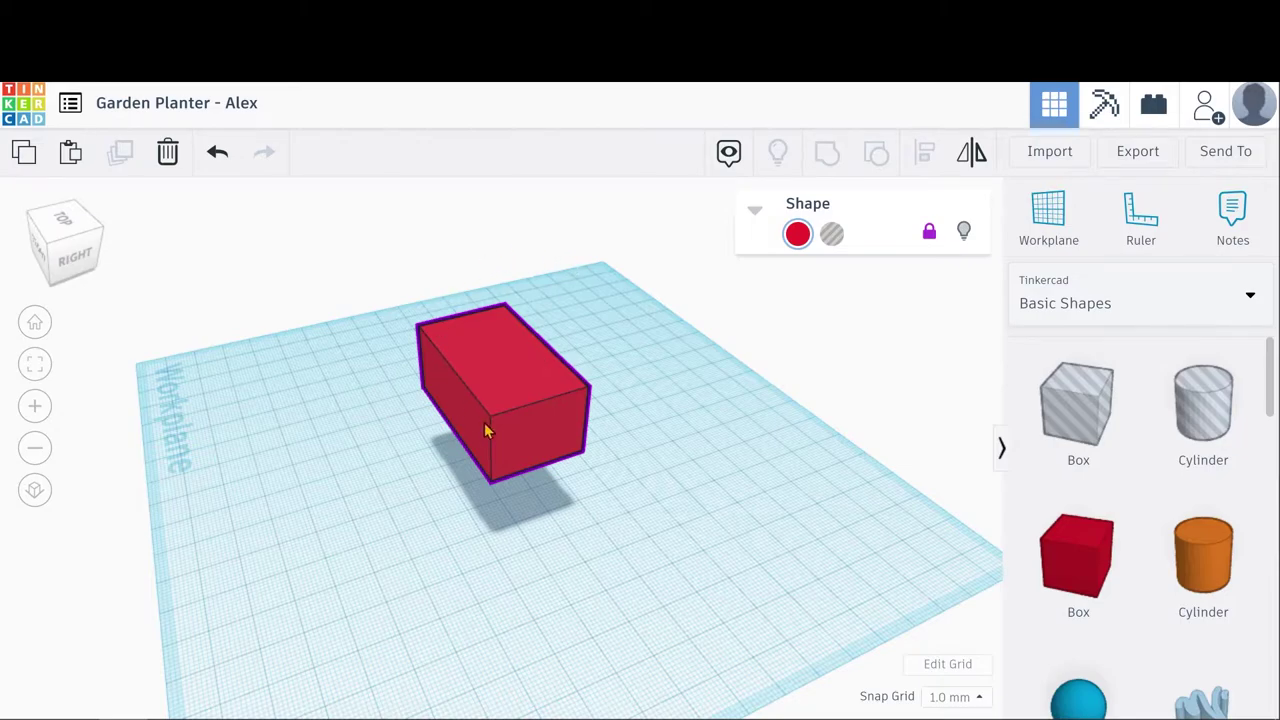
click(929, 232)
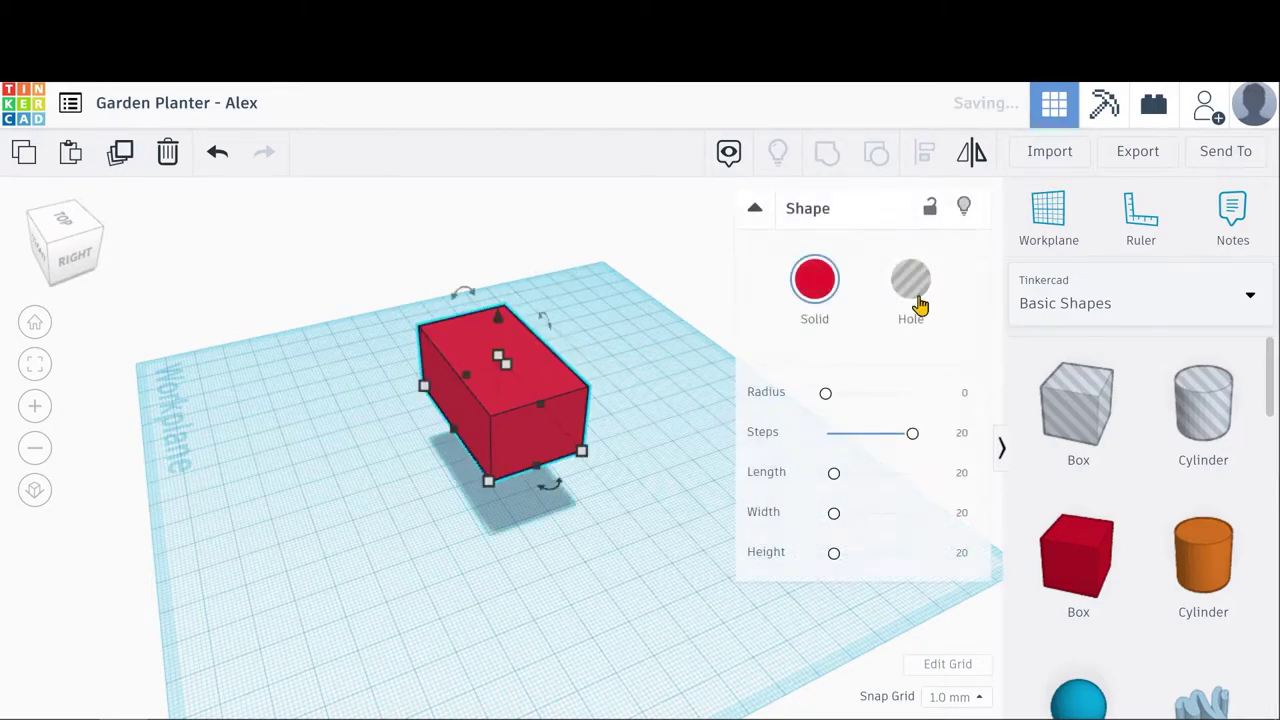
Hide the box, try to select it in the empty area it occupied, and show all hidden shapes again.
click(966, 210)
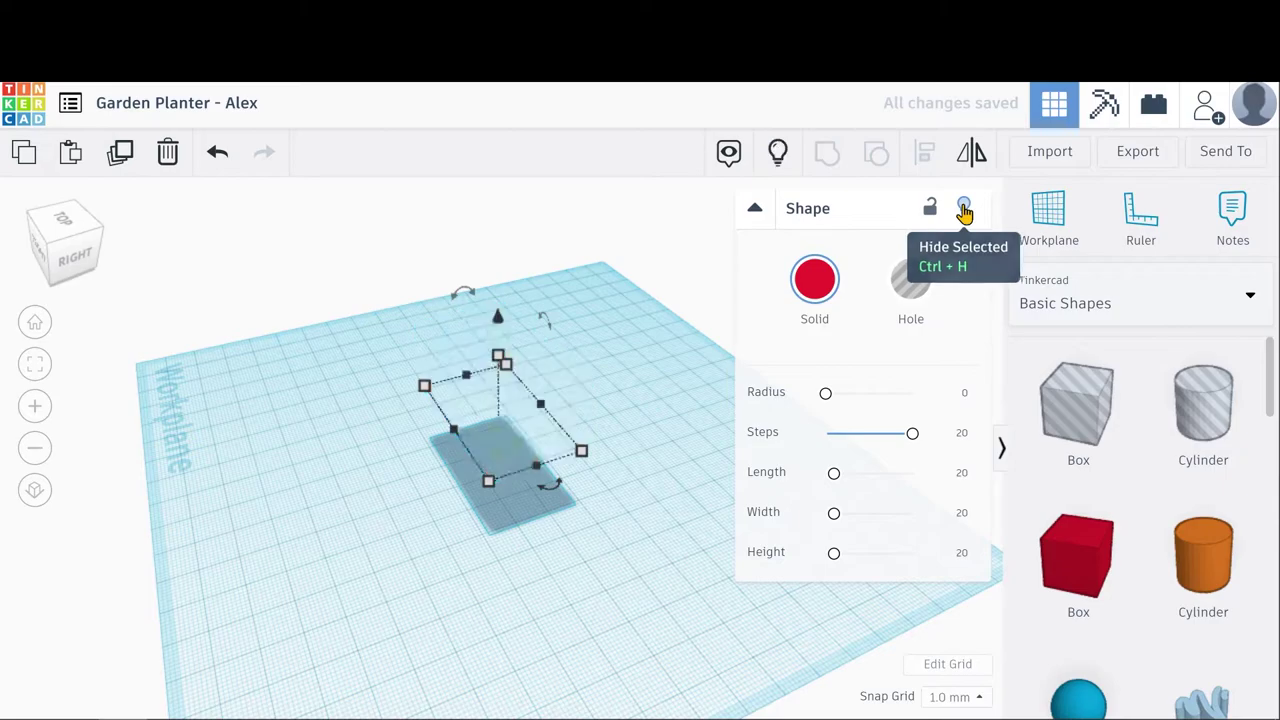
drag(278, 284, 705, 608)
drag(411, 263, 780, 586)
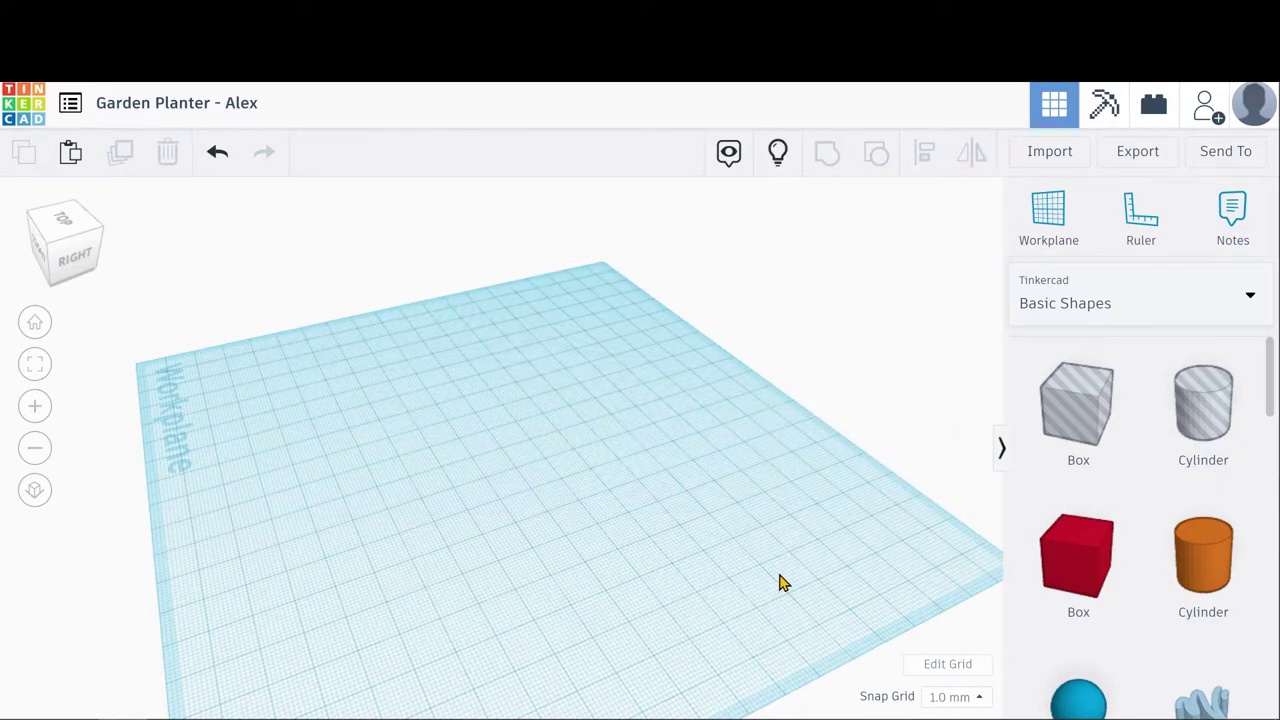
click(778, 166)
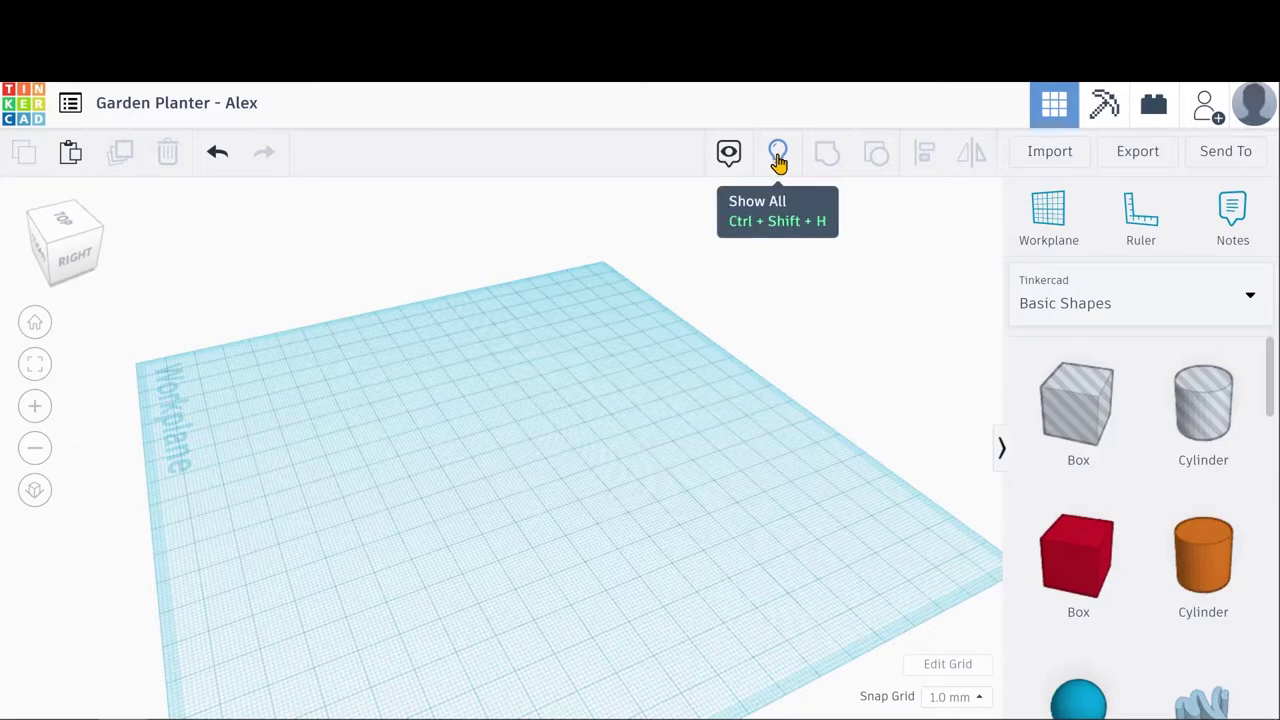
Select the floating red box and delete it from the workplane.
click(632, 474)
right_drag(634, 469, 528, 365)
click(528, 363)
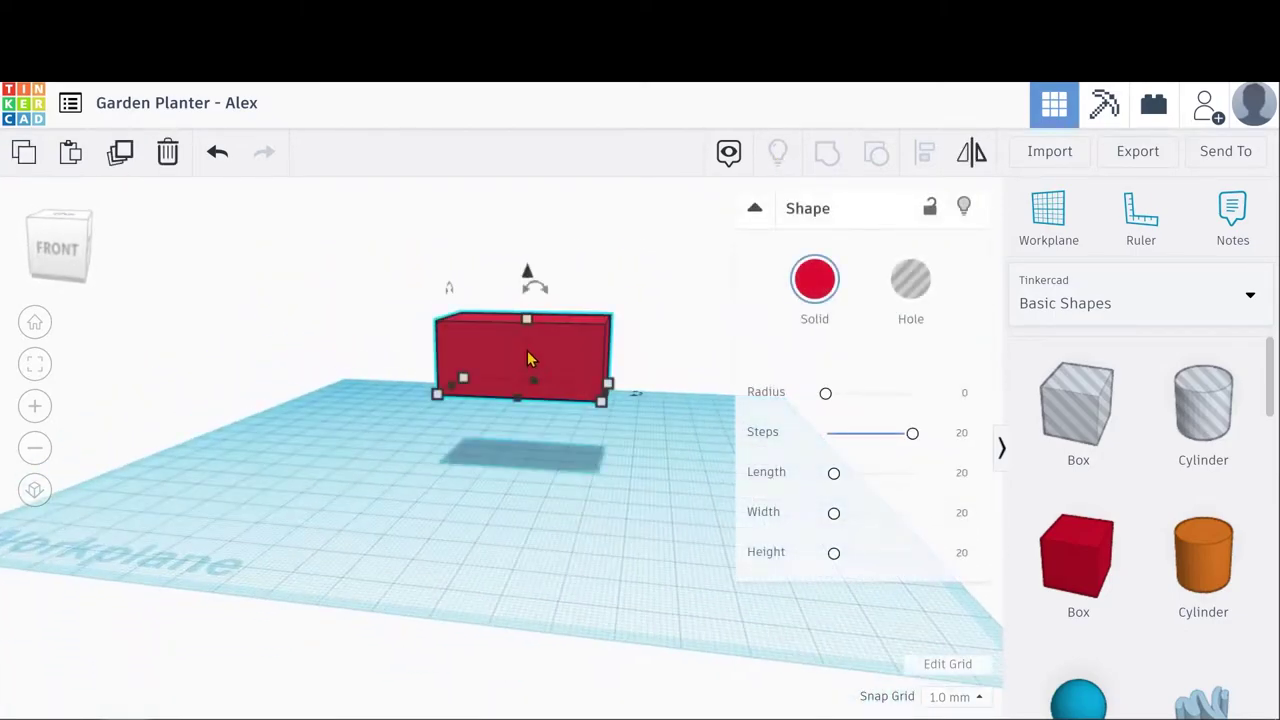
key(Delete)
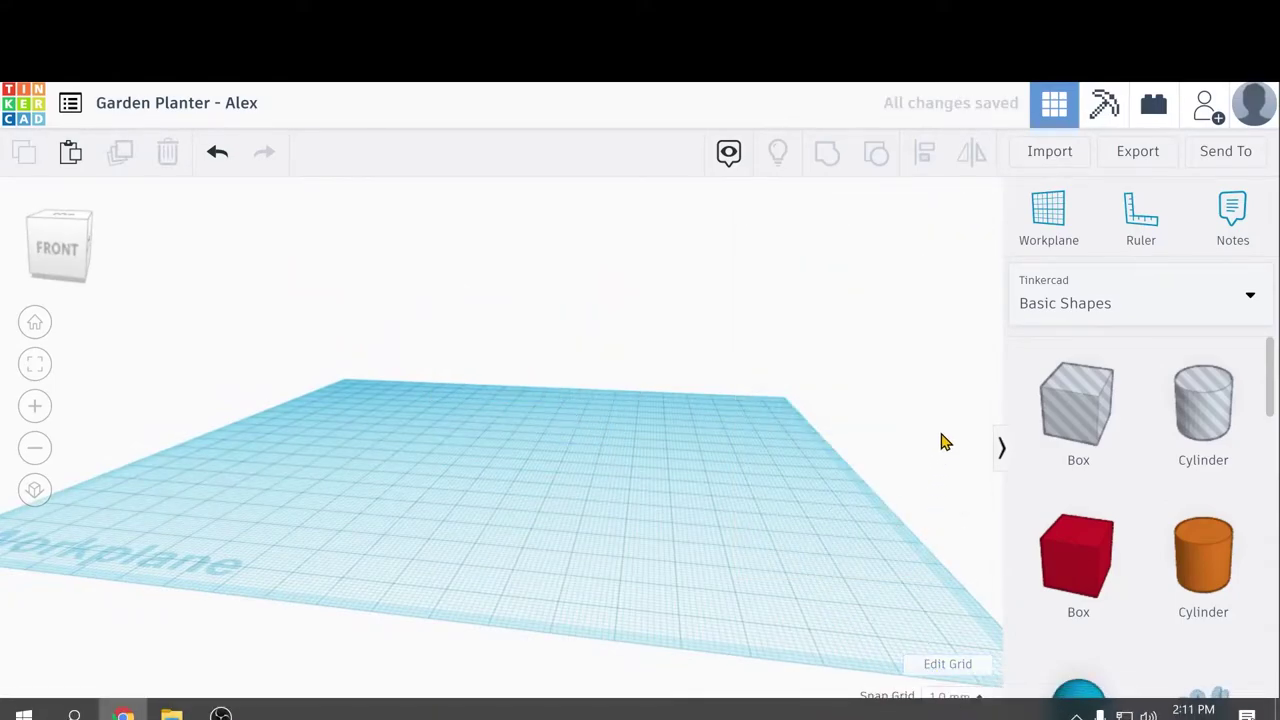
Change the grid units to Inches with the Default preset and update the grid.
click(964, 668)
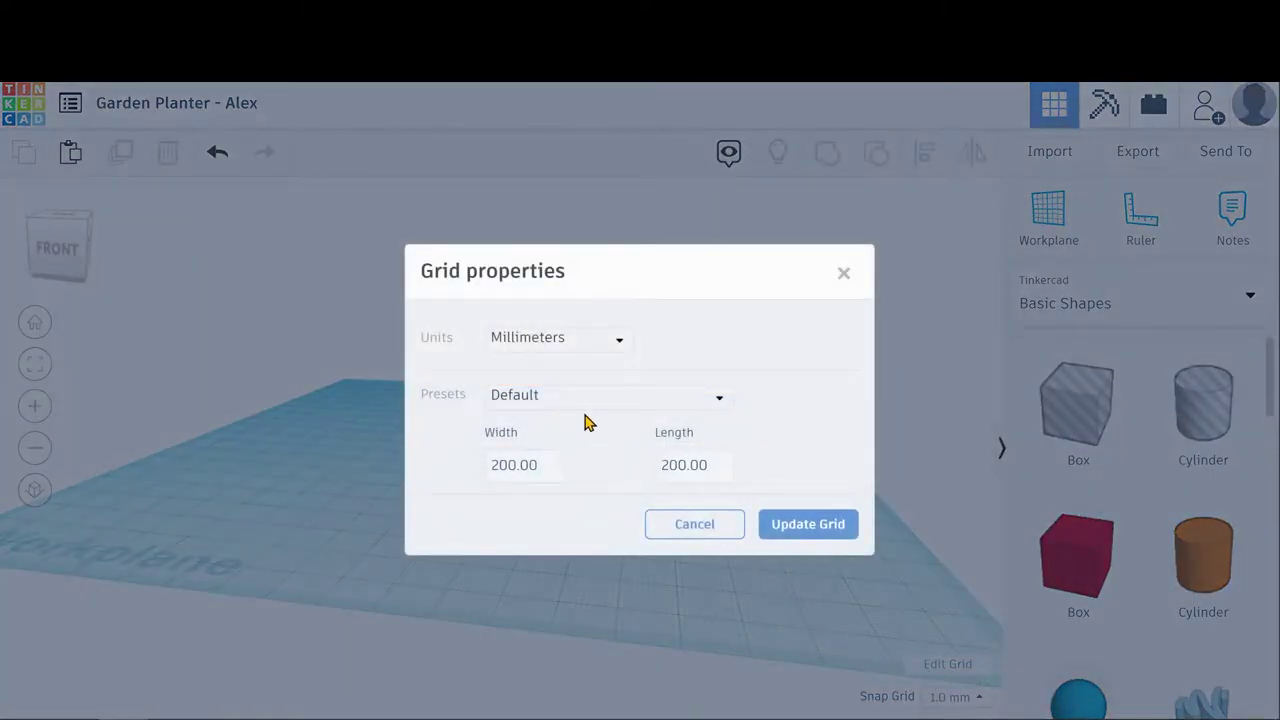
click(555, 345)
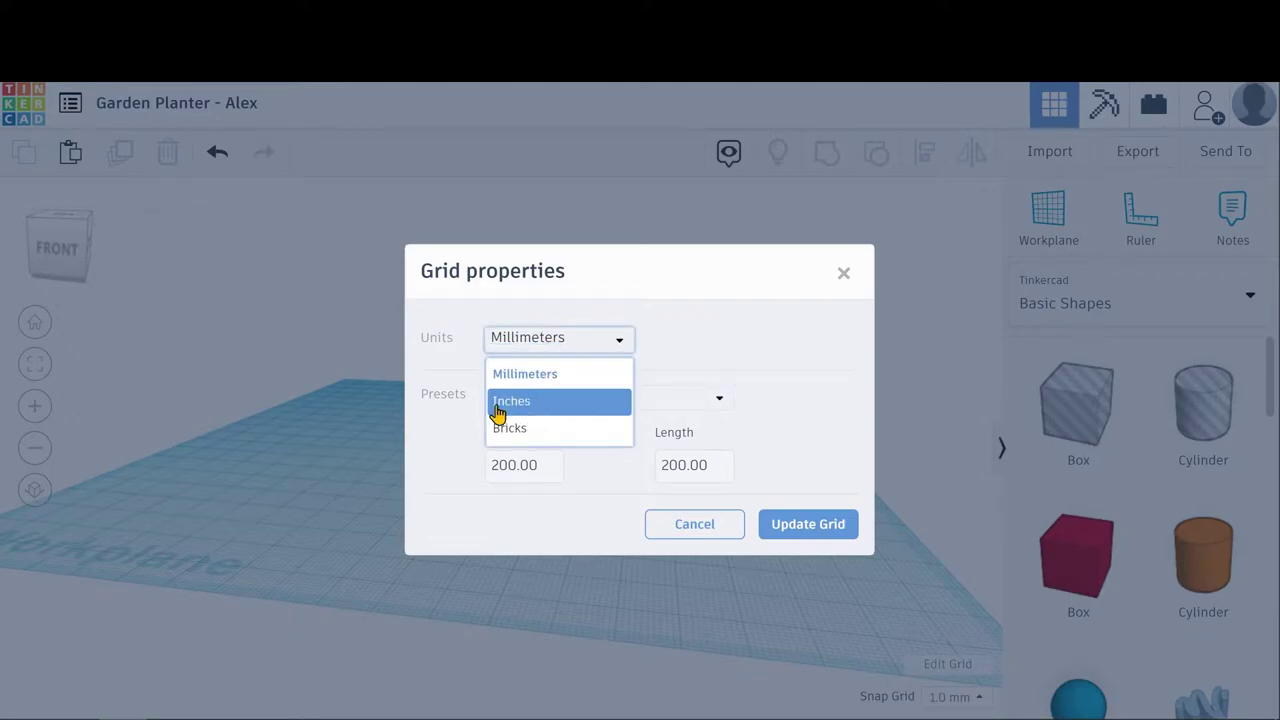
click(533, 408)
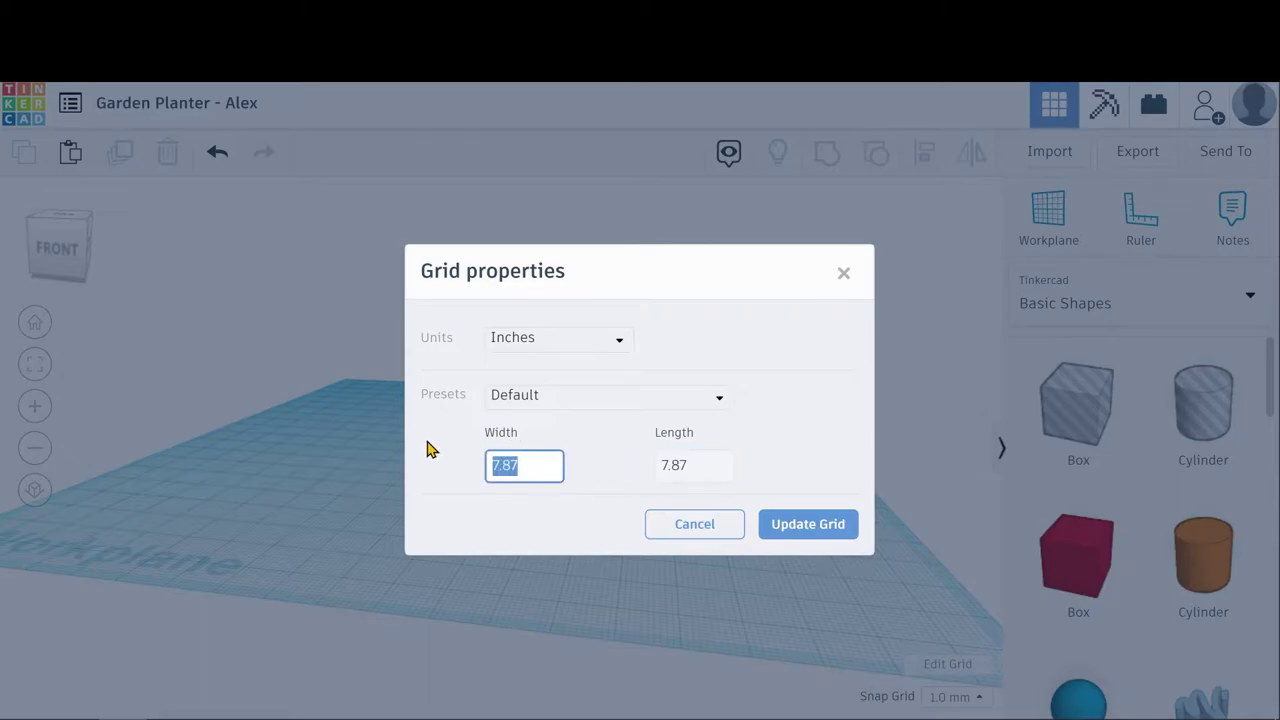
click(803, 525)
Place a solid red box on the inch workplane and inspect it up close against the grid.
right_drag(668, 525, 640, 580)
drag(1080, 586, 574, 491)
scroll(496, 460, up, 3)
click(40, 374)
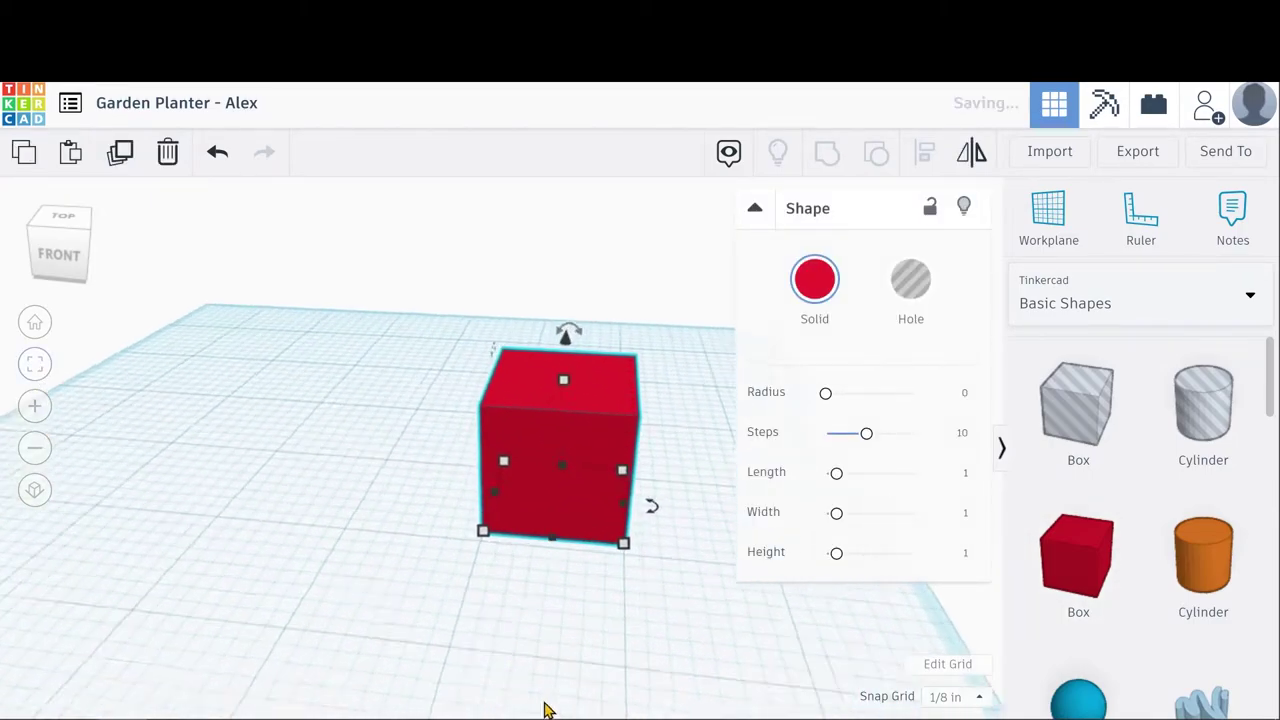
right_drag(486, 709, 268, 698)
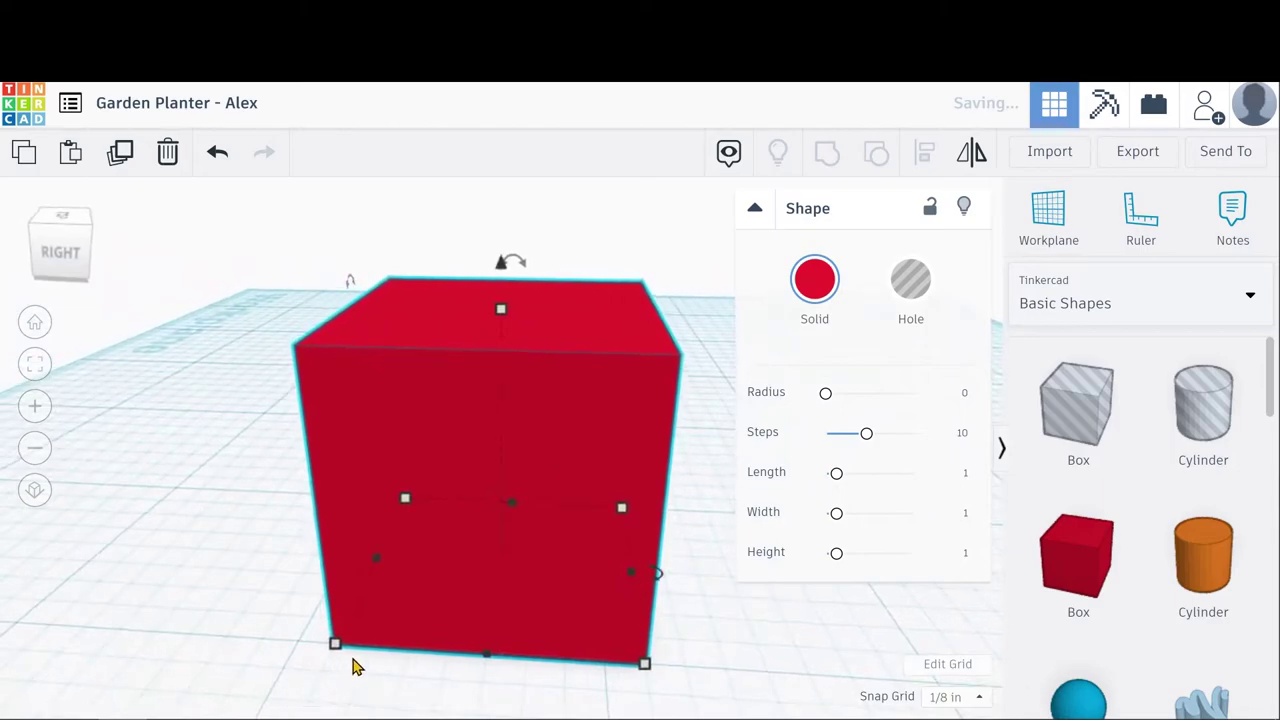
right_drag(334, 636, 624, 616)
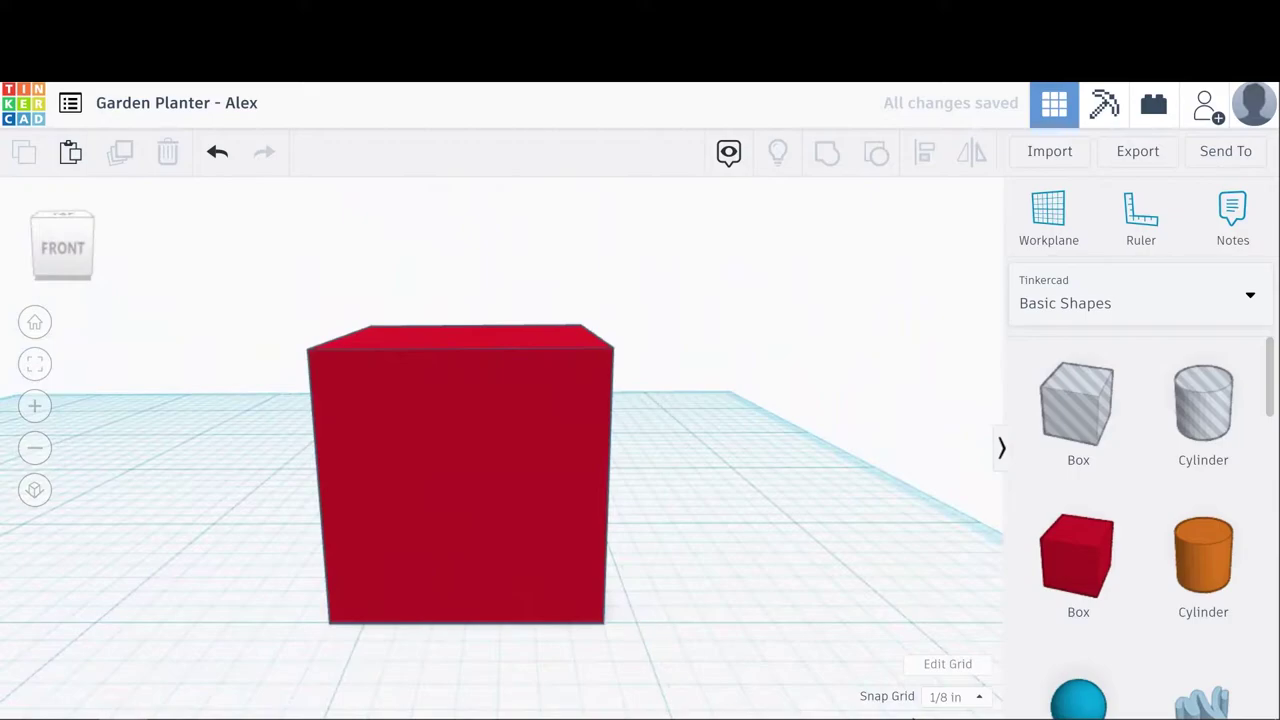
Set the snap grid to 1/16 in and nudge the box left by several increments.
click(956, 696)
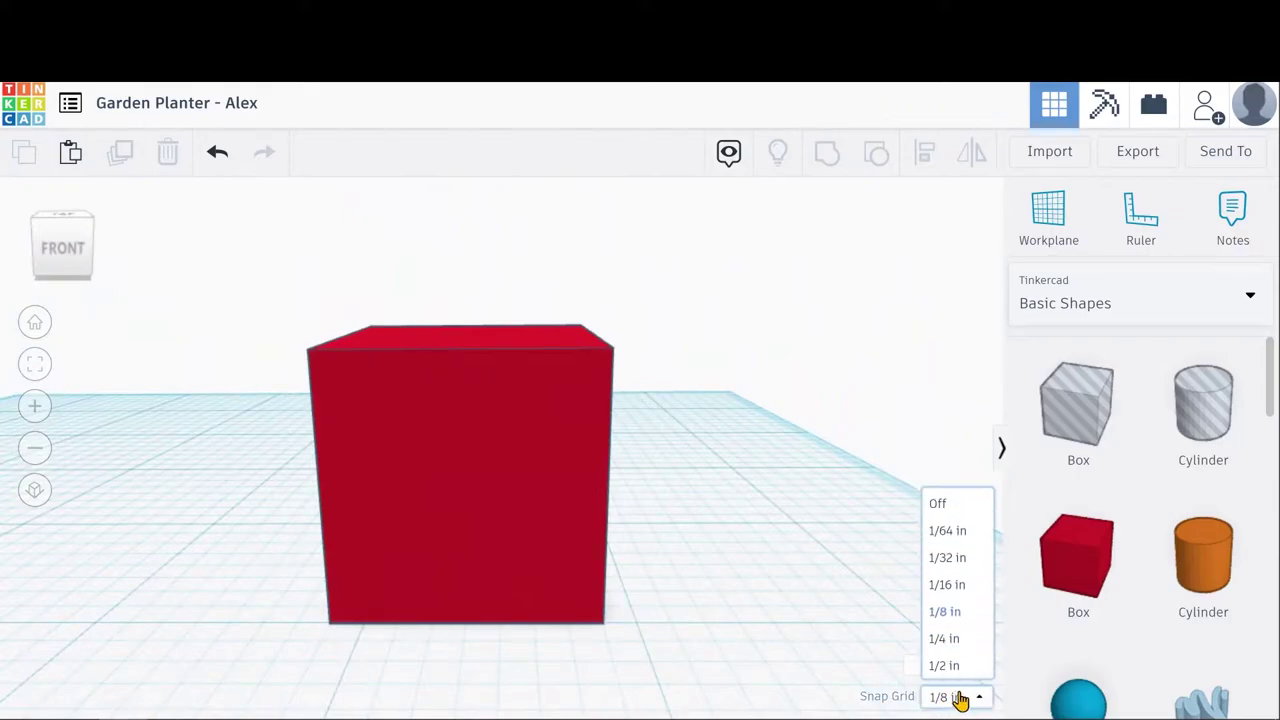
click(960, 574)
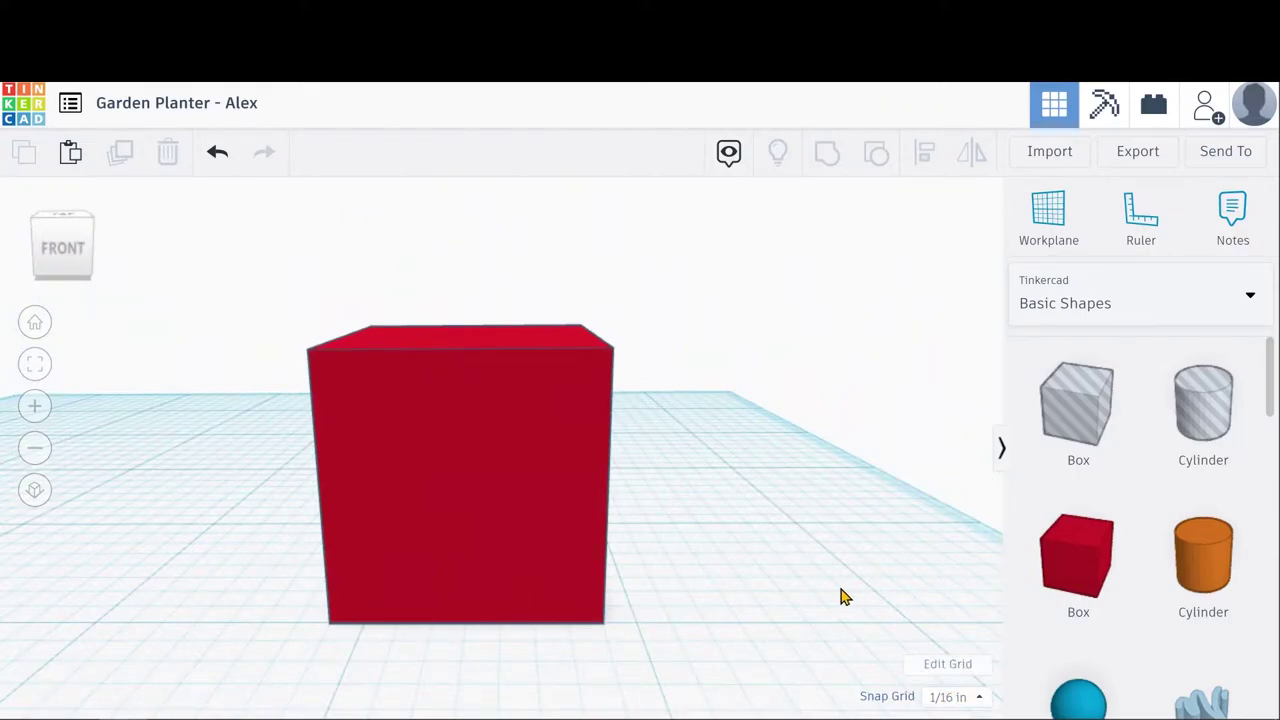
click(576, 589)
key(Left)
key(Left)
key(Left)
key(Left)
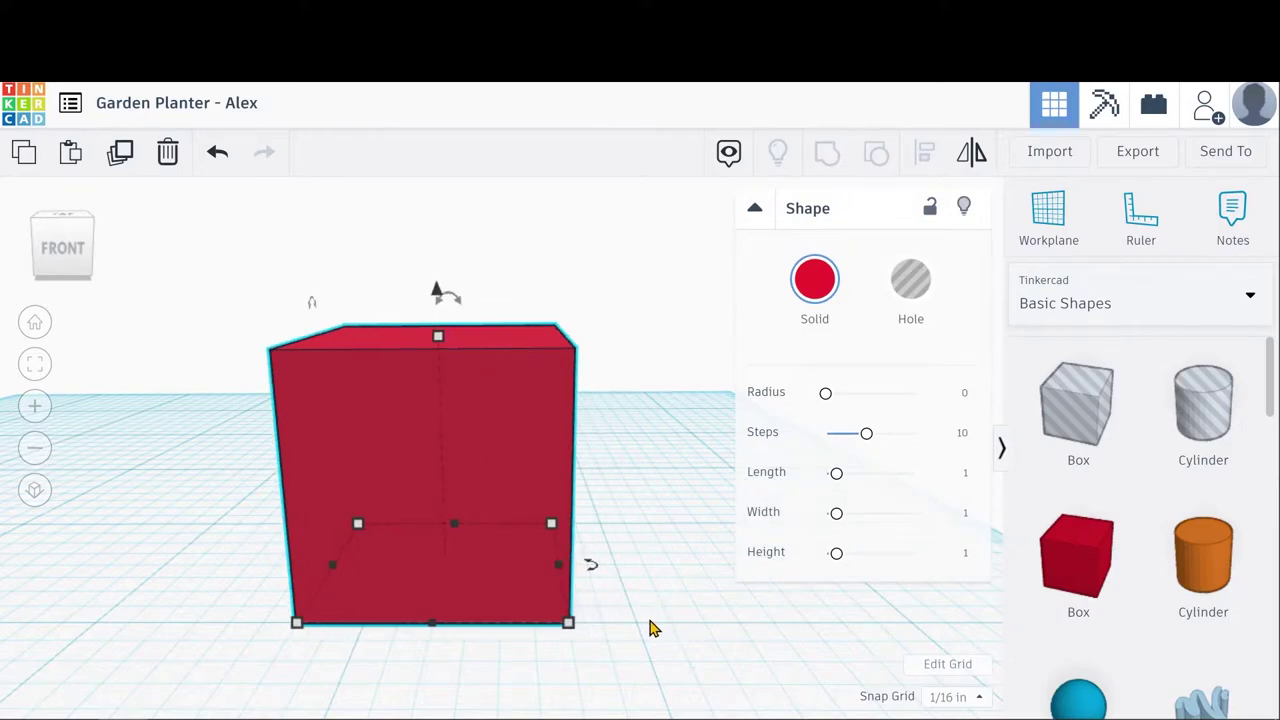
Set the snap grid to 1/32 in and nudge the box further left by several increments.
click(979, 697)
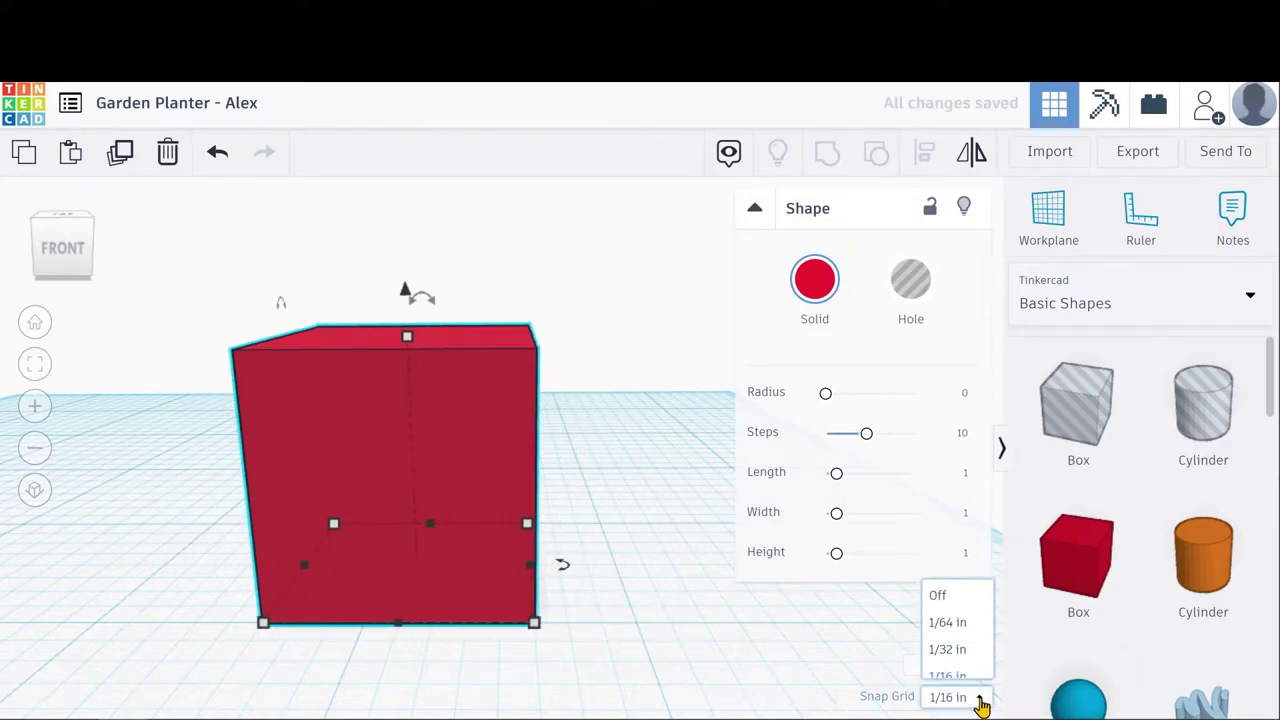
click(951, 570)
key(Left)
key(Left)
key(Left)
key(Left)
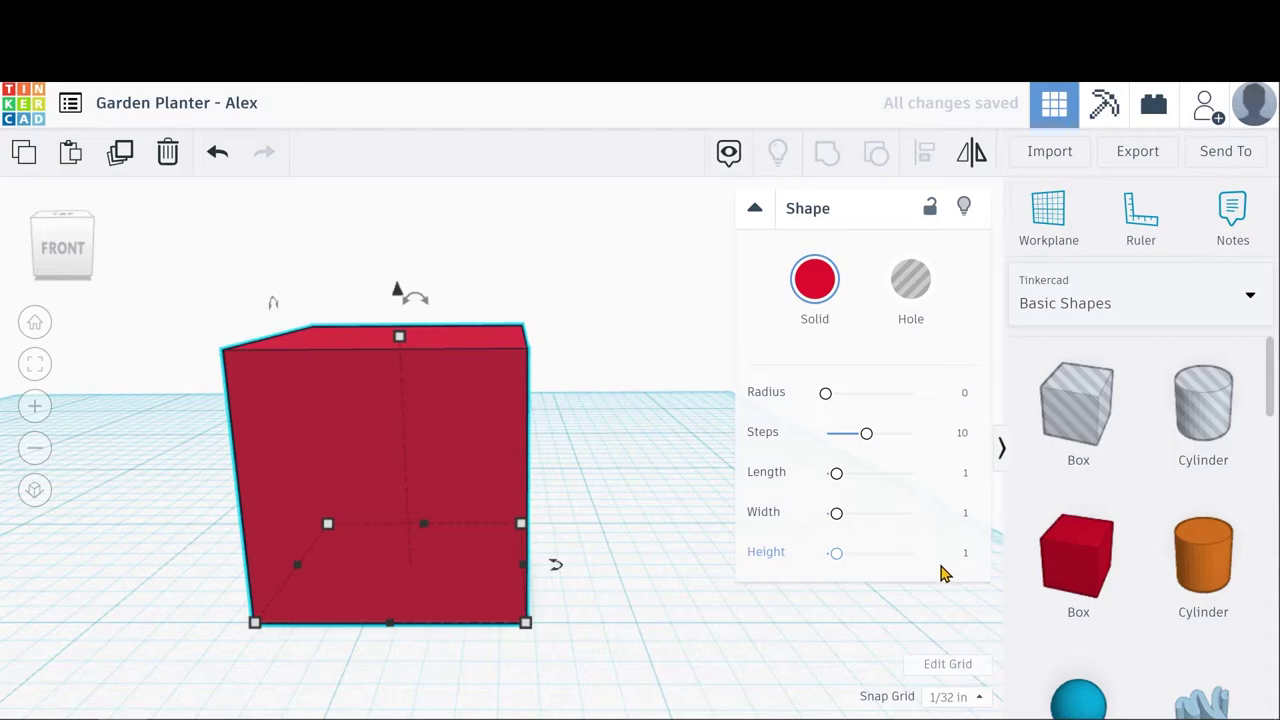
Set the snap grid back to 1/8 in.
right_drag(790, 624, 940, 645)
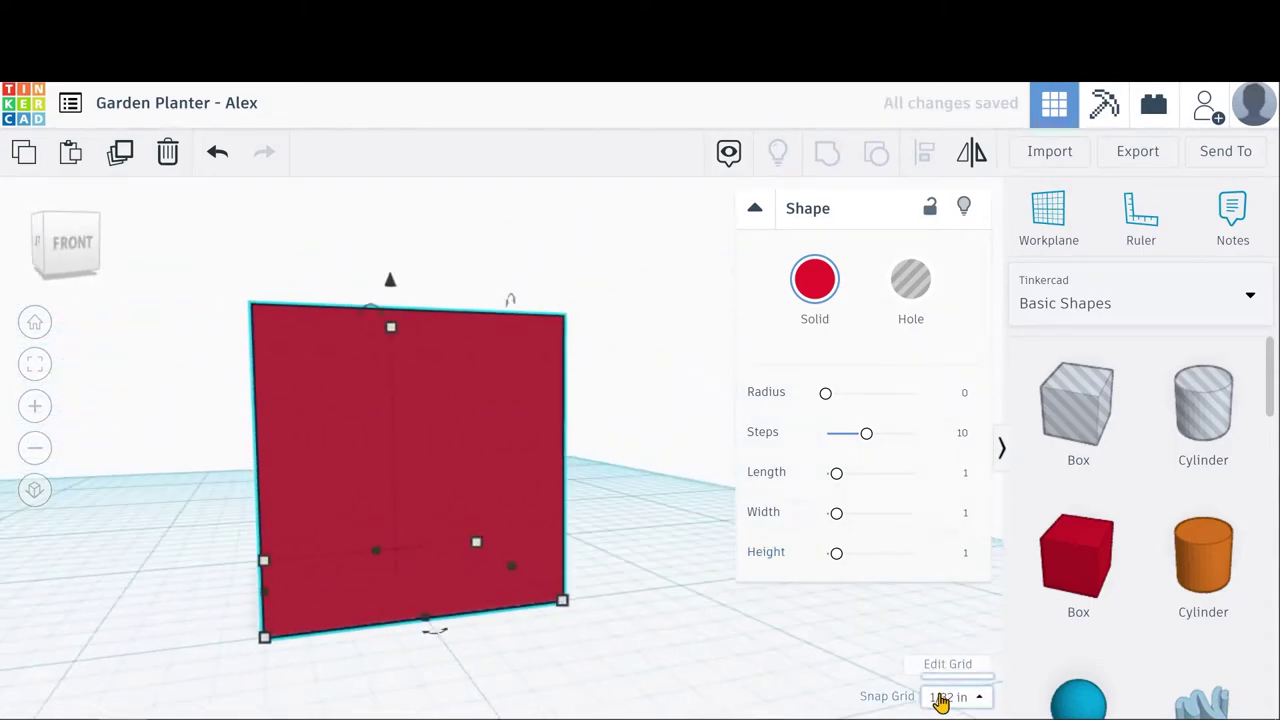
click(945, 697)
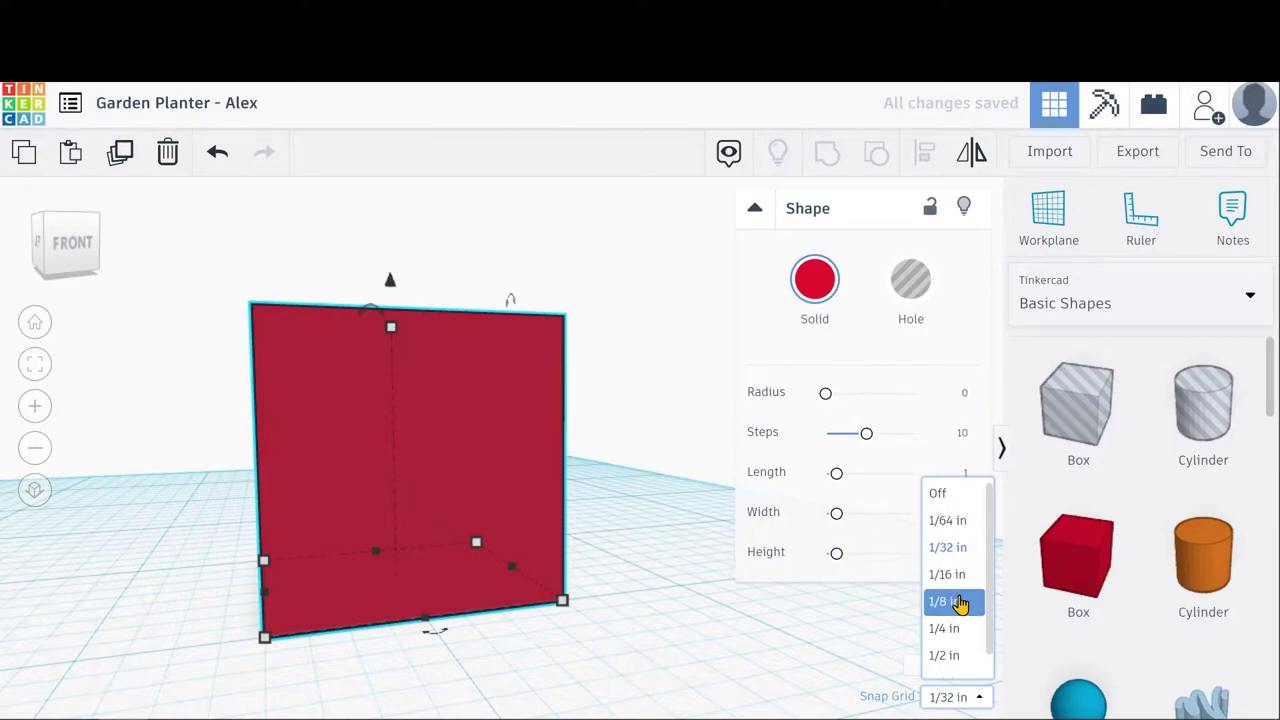
click(944, 601)
right_drag(643, 591, 657, 677)
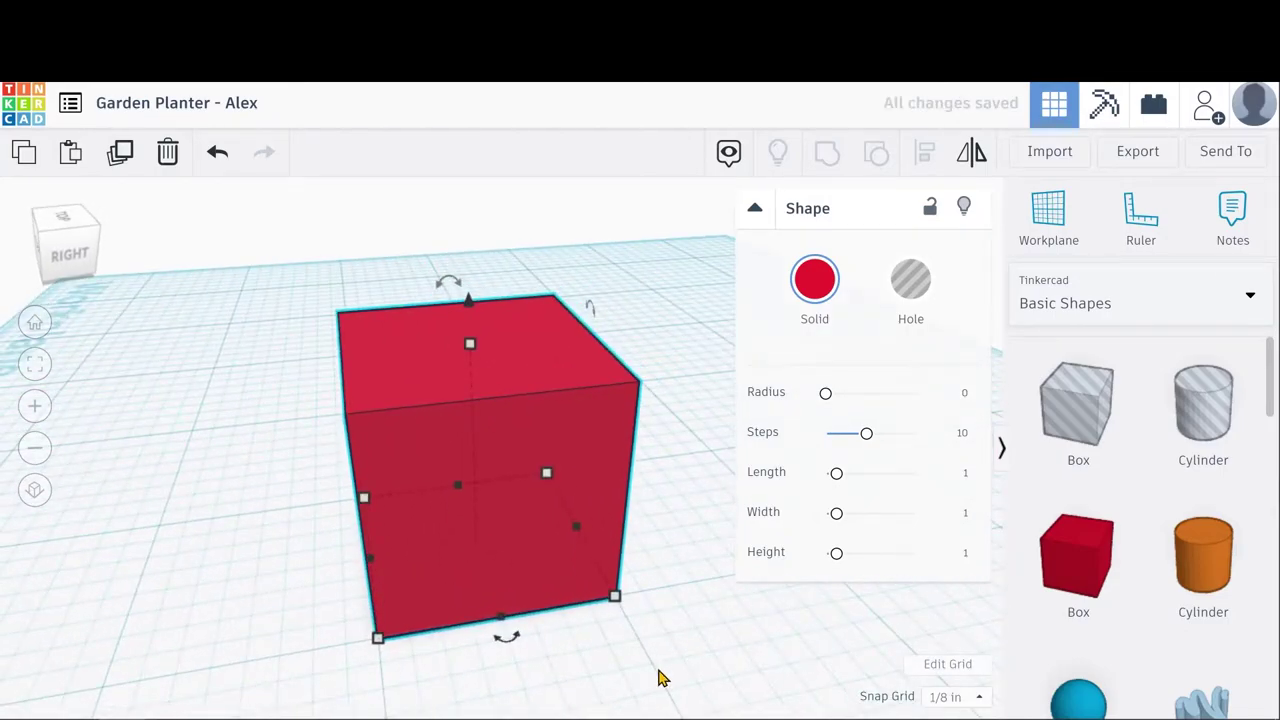
Delete the red box so that the workplane is empty.
right_drag(736, 631, 409, 654)
scroll(483, 631, down, 5)
scroll(495, 465, down, 5)
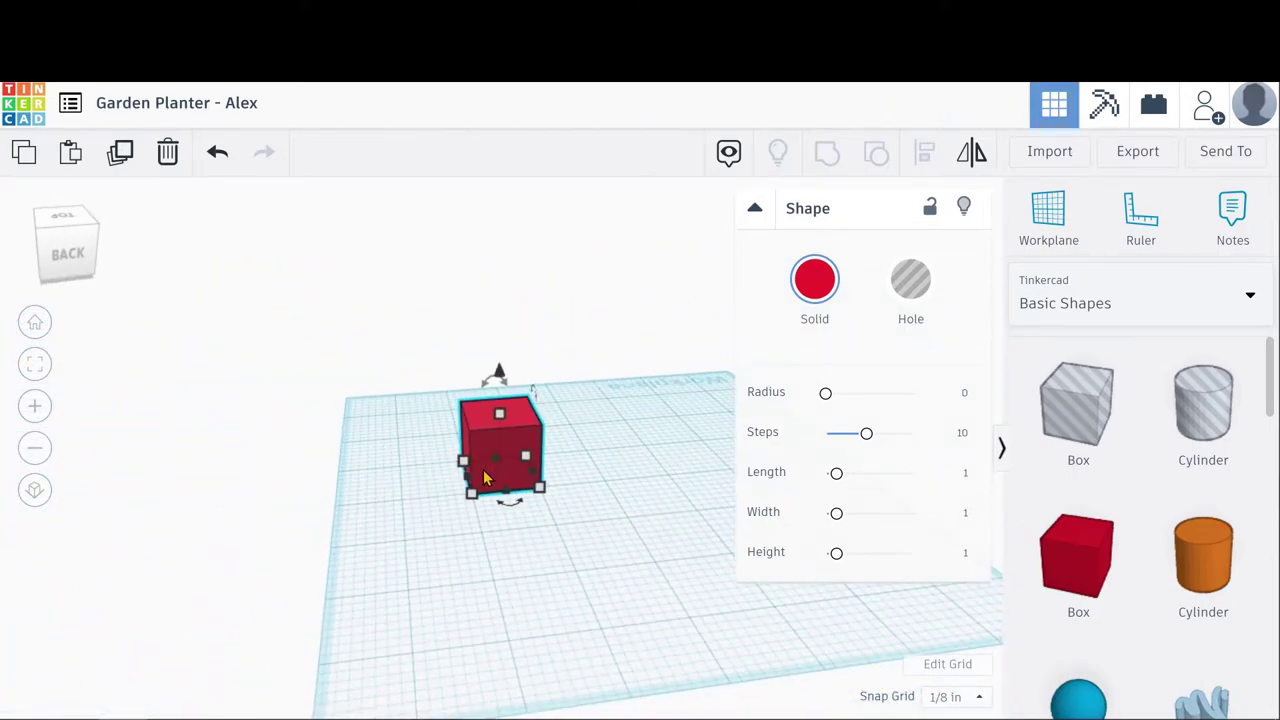
key(Delete)
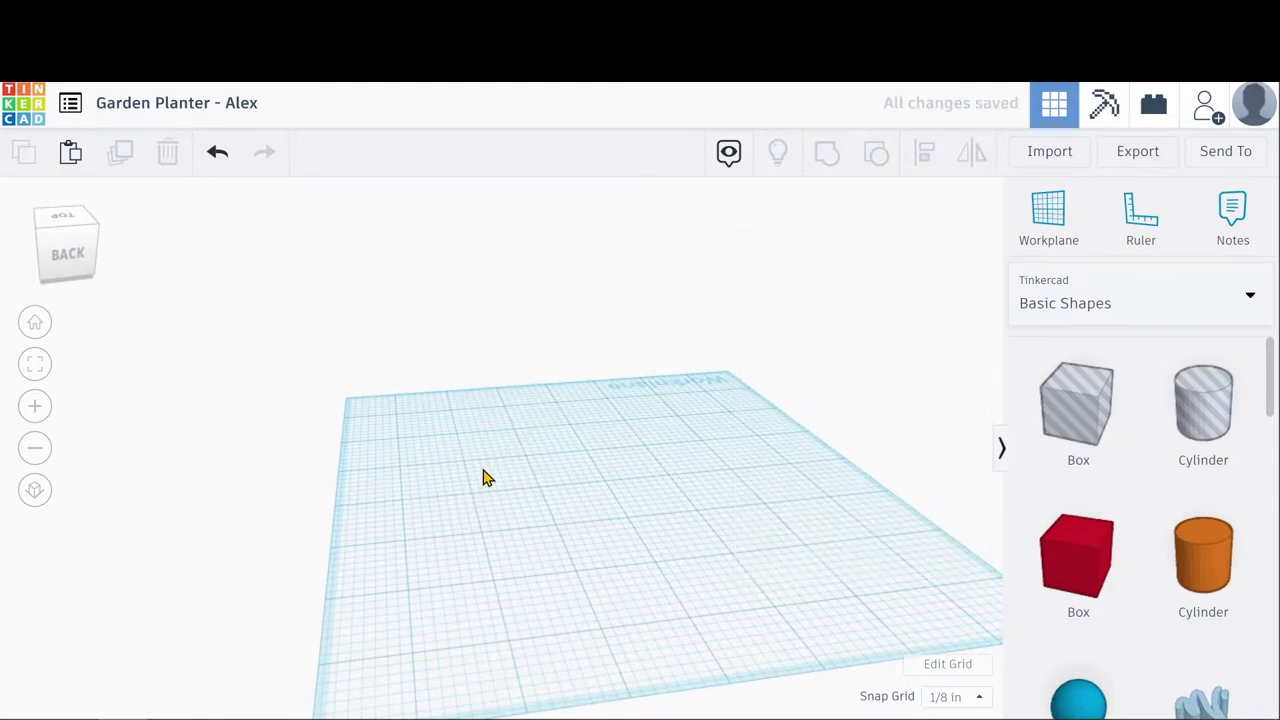
Return to the home view and place a solid orange cylinder near the middle of the workplane.
click(34, 322)
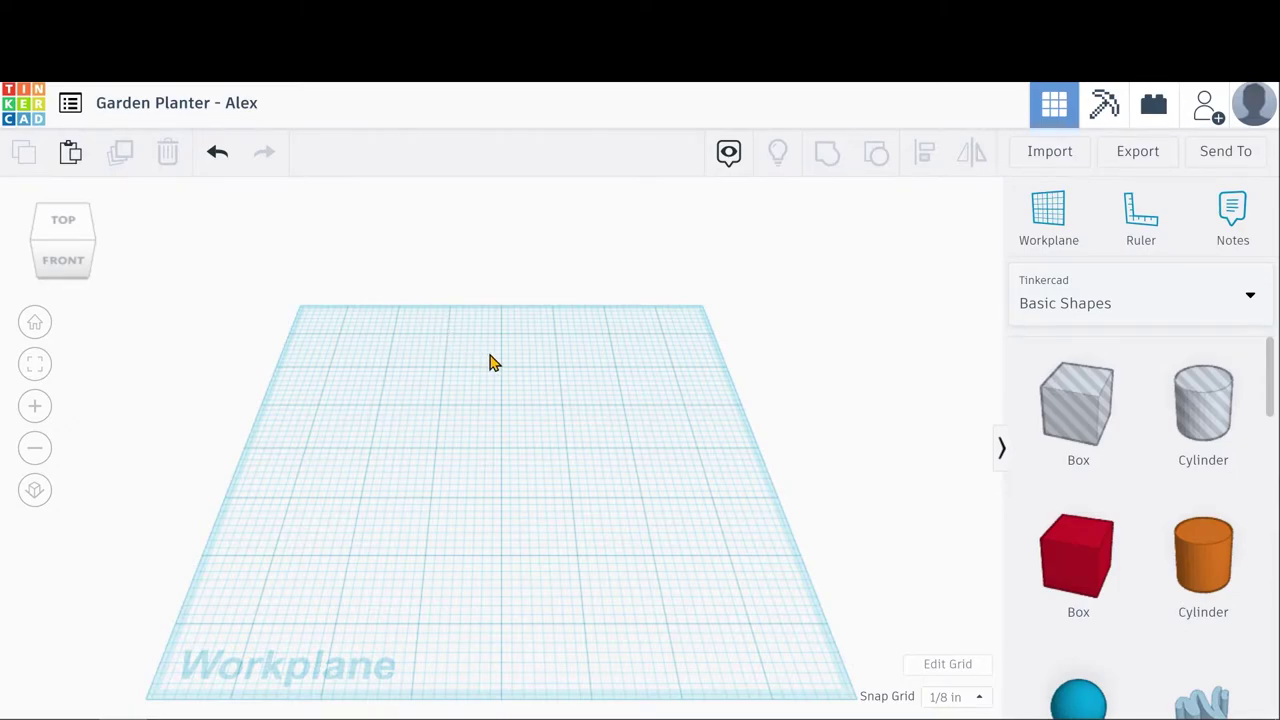
right_drag(546, 534, 513, 490)
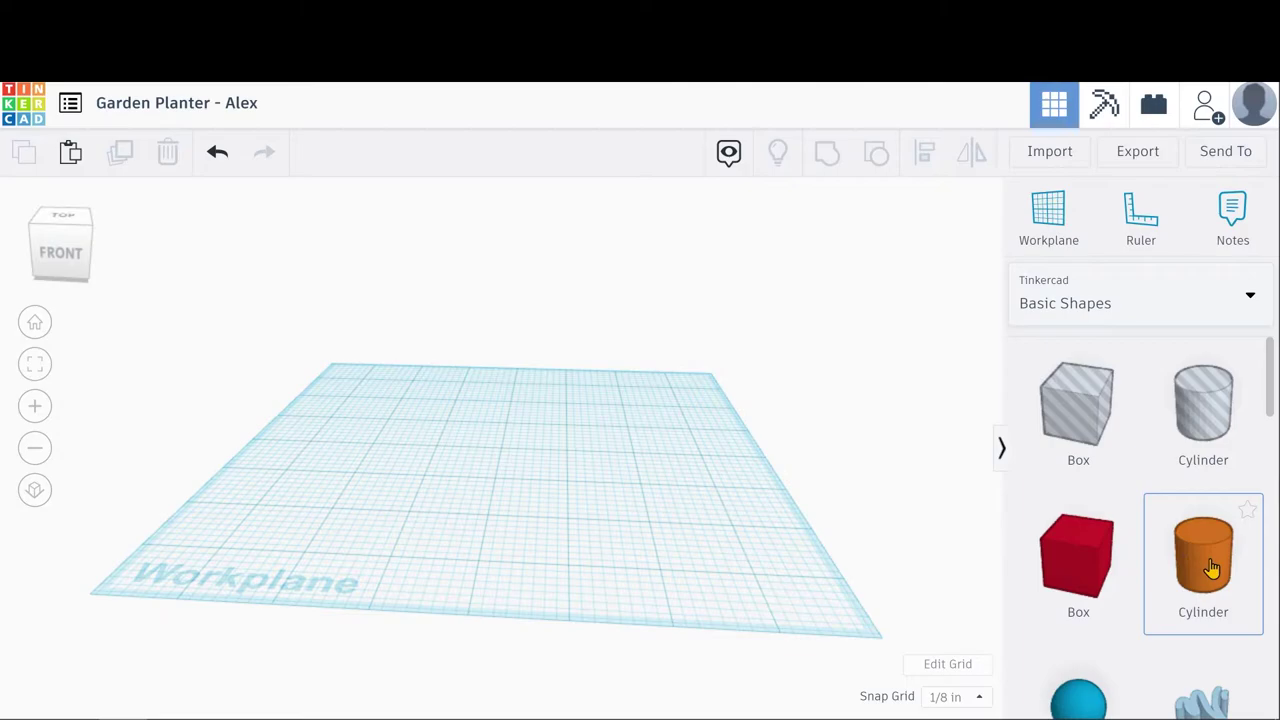
drag(1210, 568, 493, 500)
scroll(589, 494, up, 10)
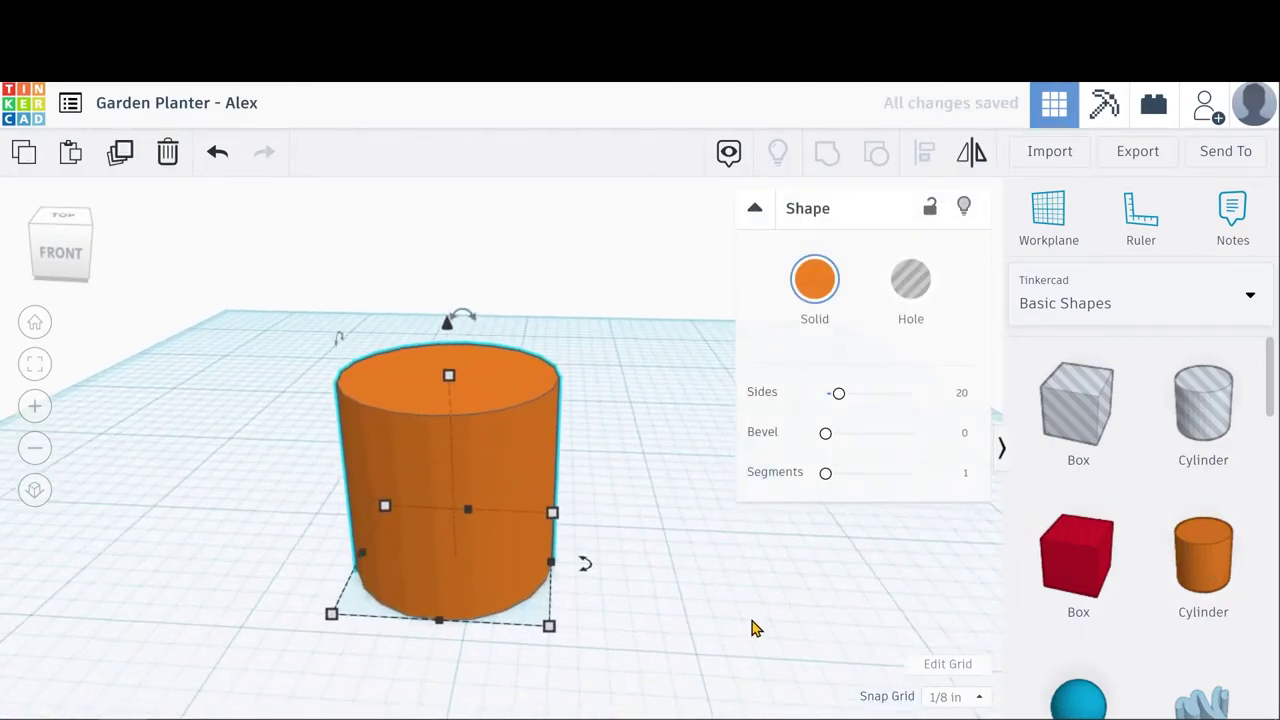
Set the cylinder's Sides to 64 and its Bevel to about 0.88, leaving the cylinder selected.
right_drag(675, 690, 766, 674)
scroll(714, 649, up, 5)
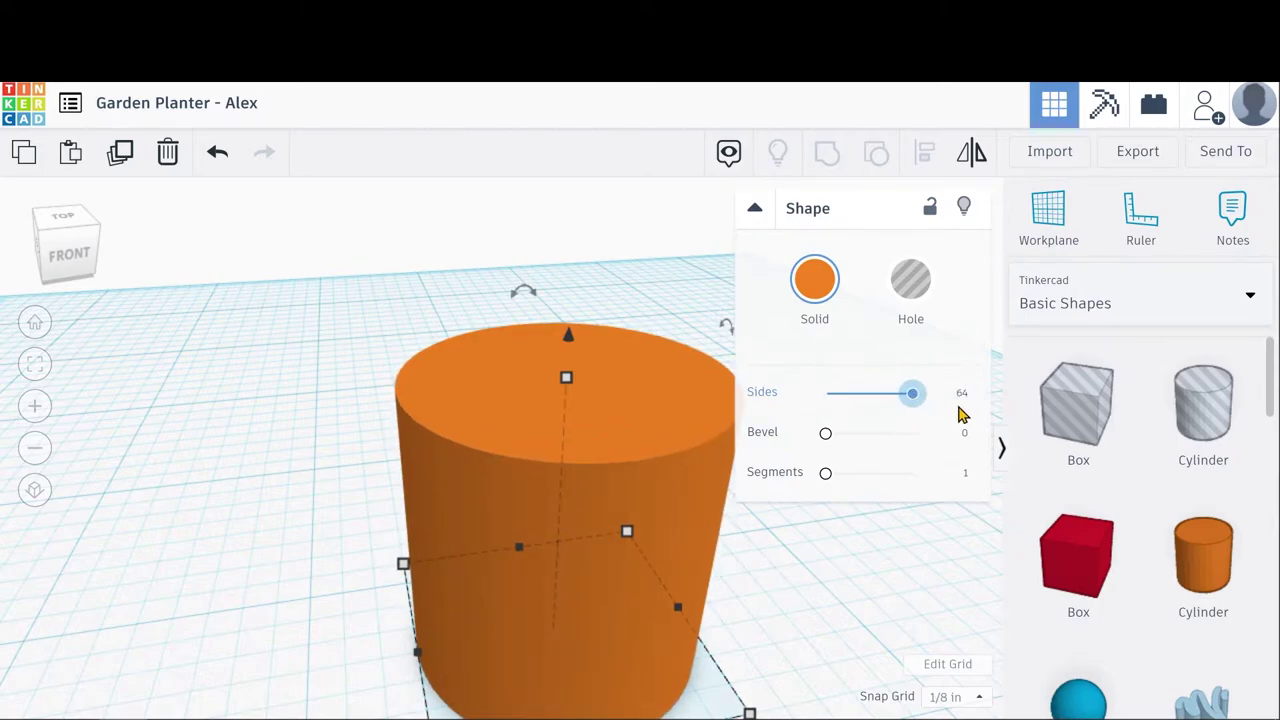
drag(957, 413, 920, 408)
drag(827, 443, 858, 450)
right_drag(820, 657, 797, 597)
click(755, 596)
click(506, 541)
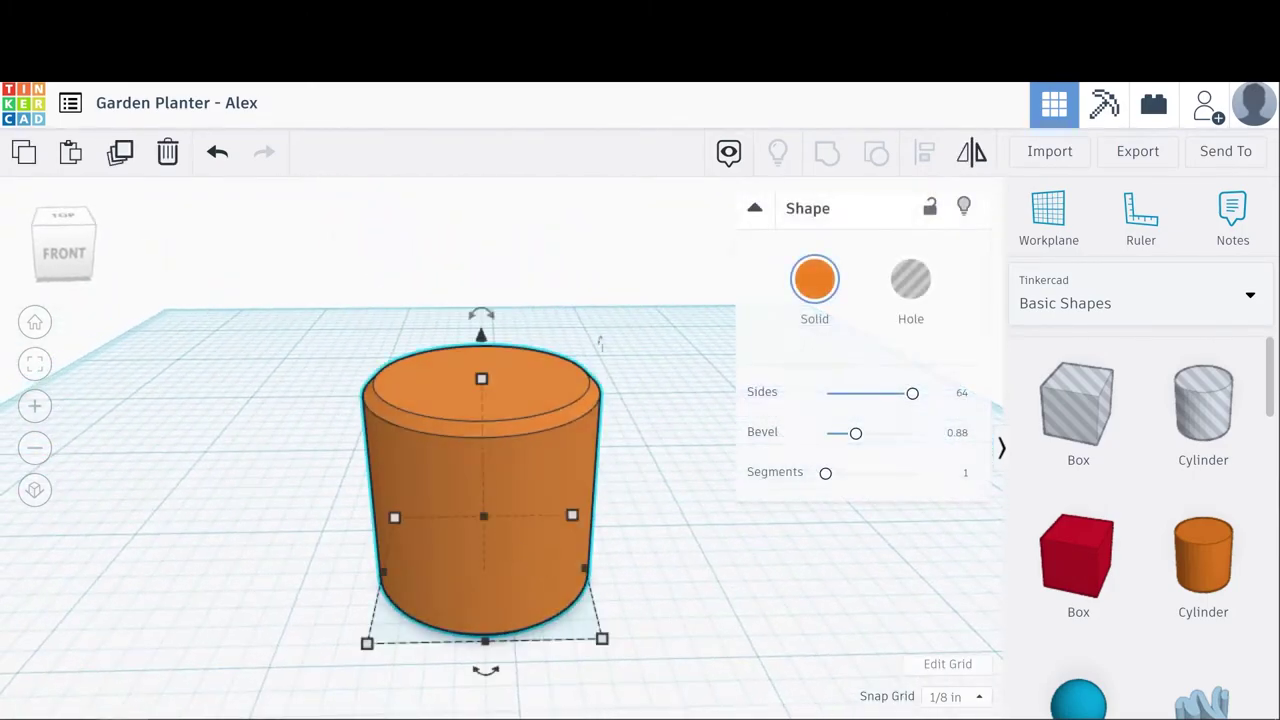
Set the orange cylinder's width, length and height to 2 in each.
scroll(603, 641, down, 3)
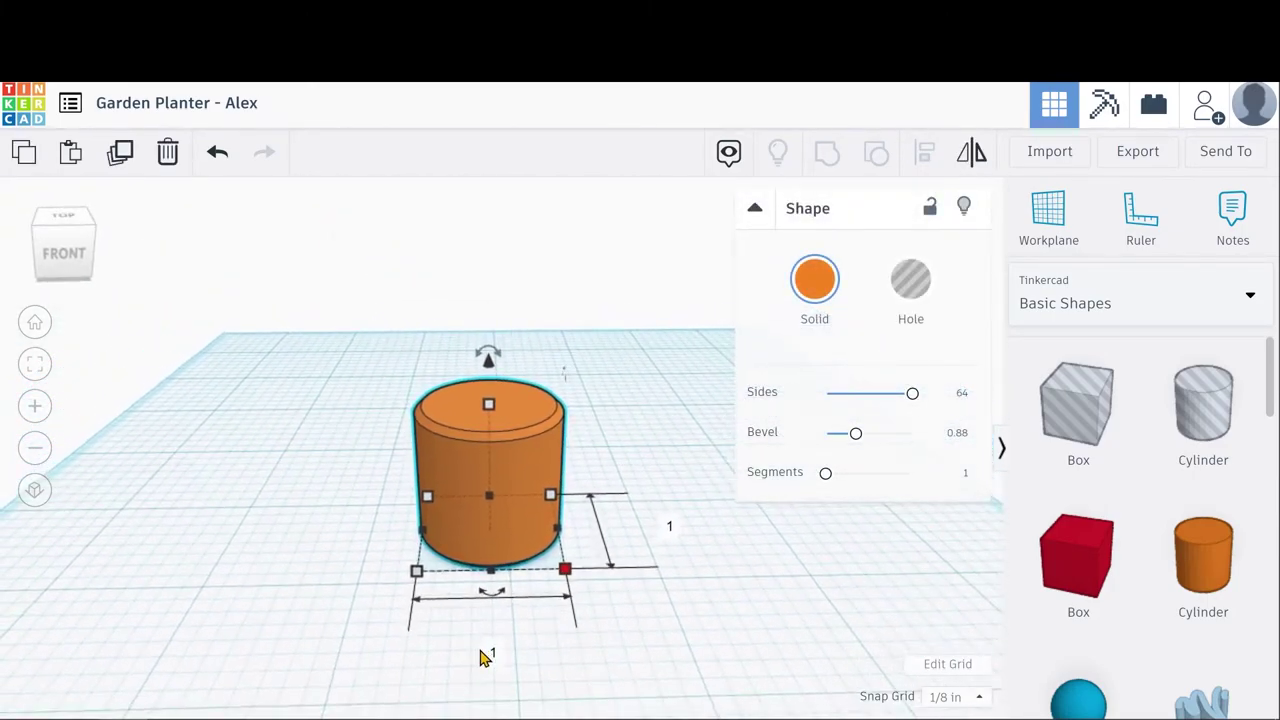
right_drag(582, 670, 437, 505)
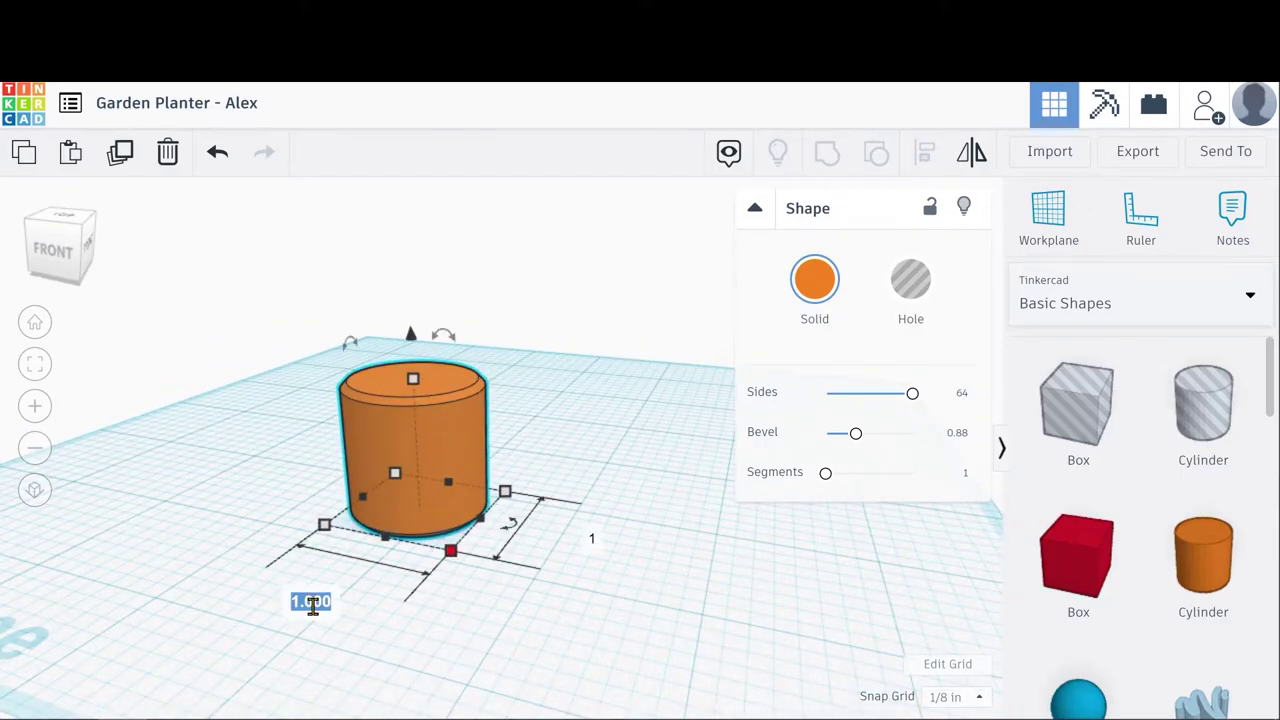
text(2)
key(Return)
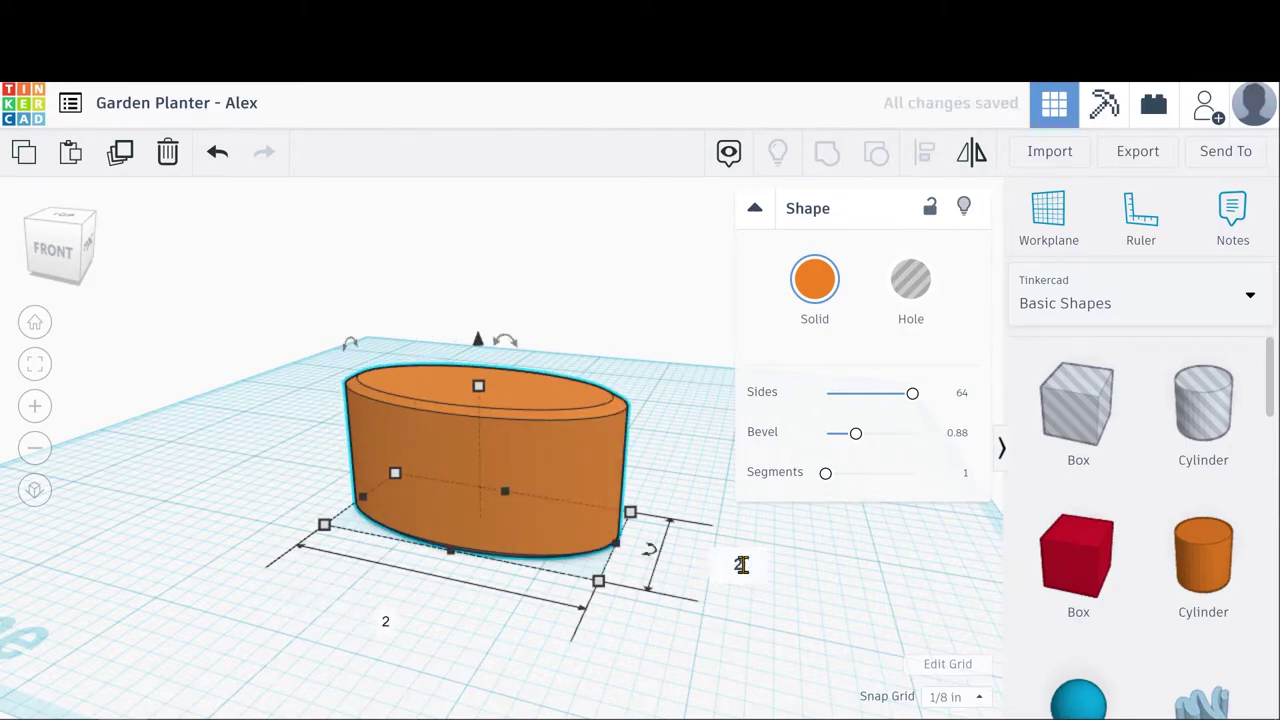
right_drag(743, 571, 369, 500)
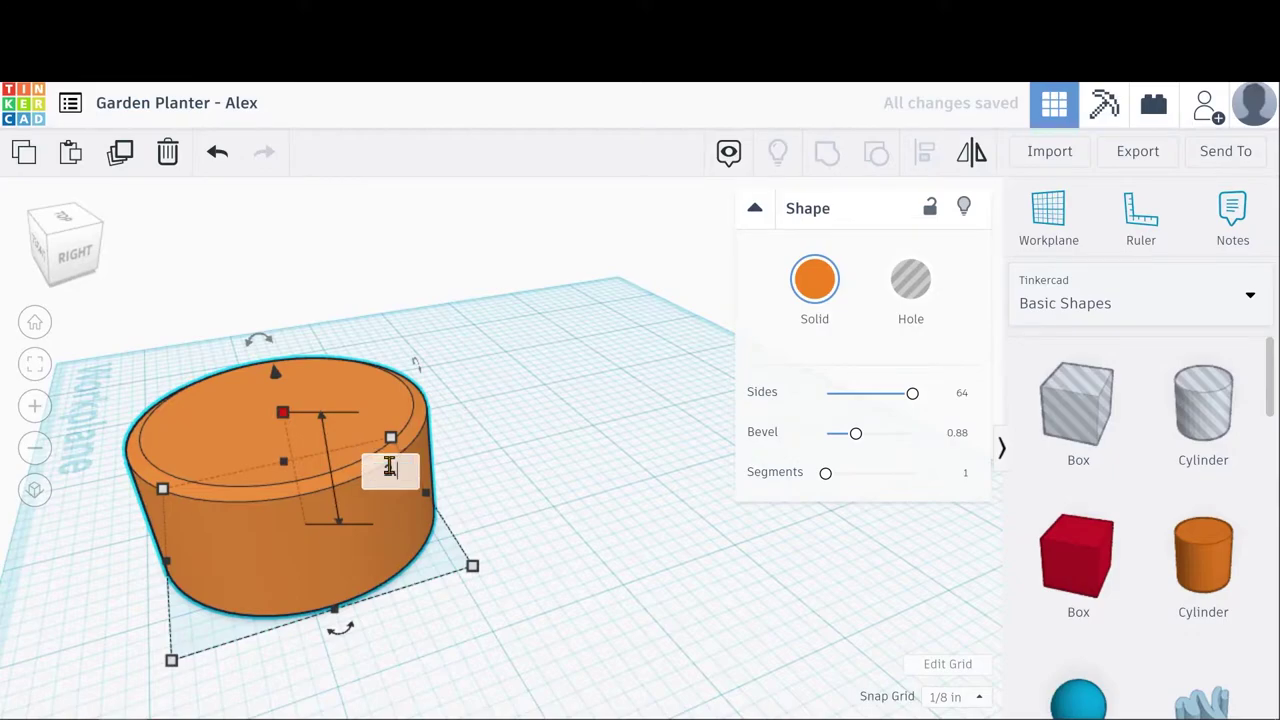
click(389, 465)
text(2)
key(Return)
scroll(437, 657, down, 5)
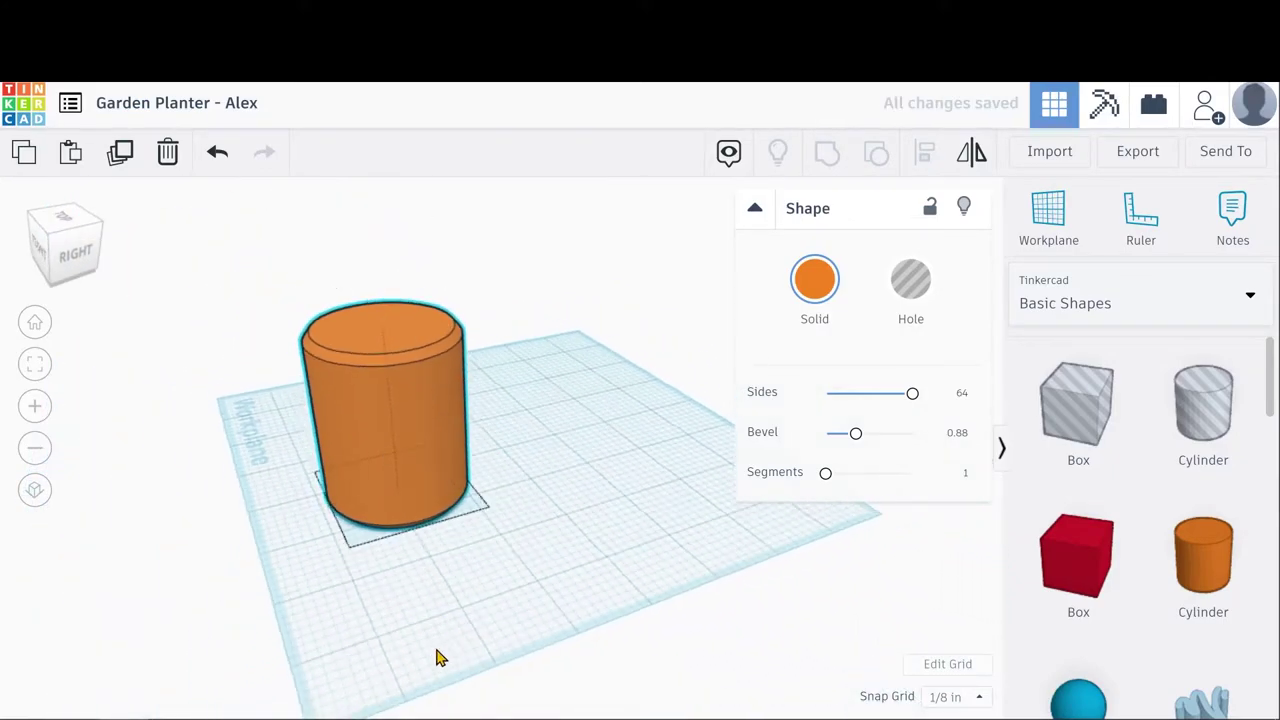
right_drag(437, 657, 463, 643)
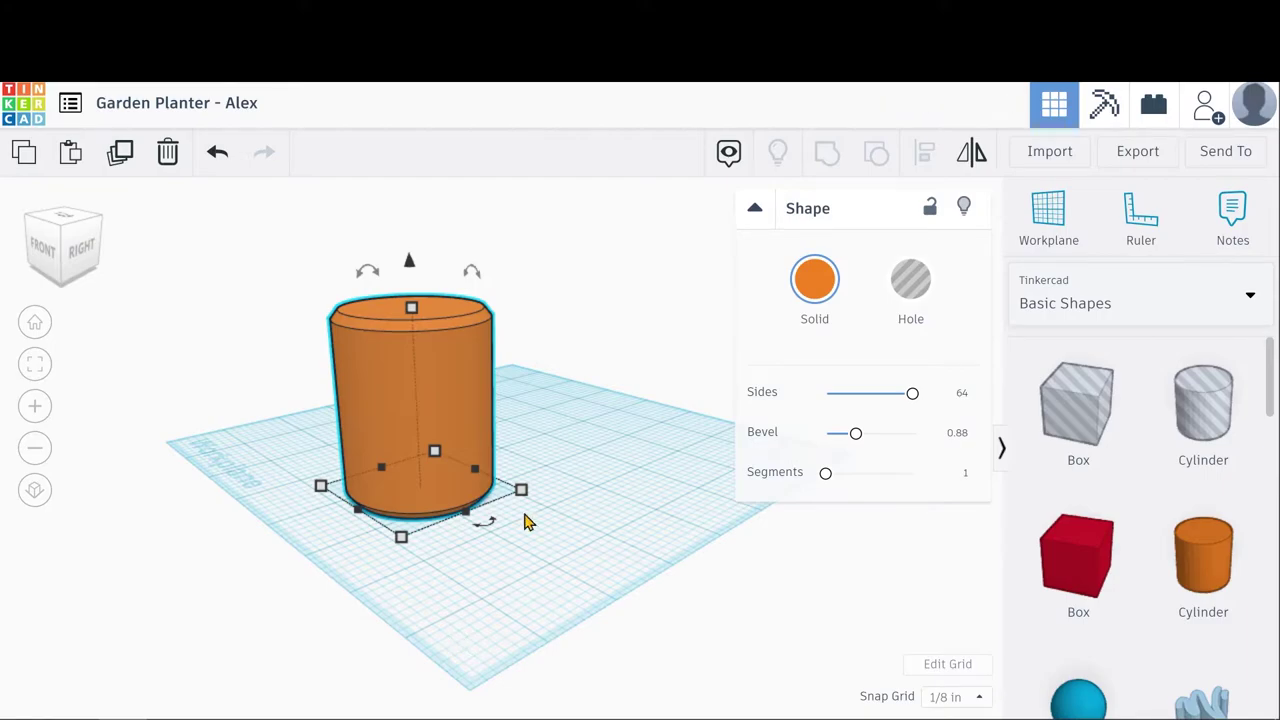
Set the orange cylinder's width and length to 5 in and its height to 4 in.
scroll(519, 544, down, 5)
right_drag(534, 589, 530, 498)
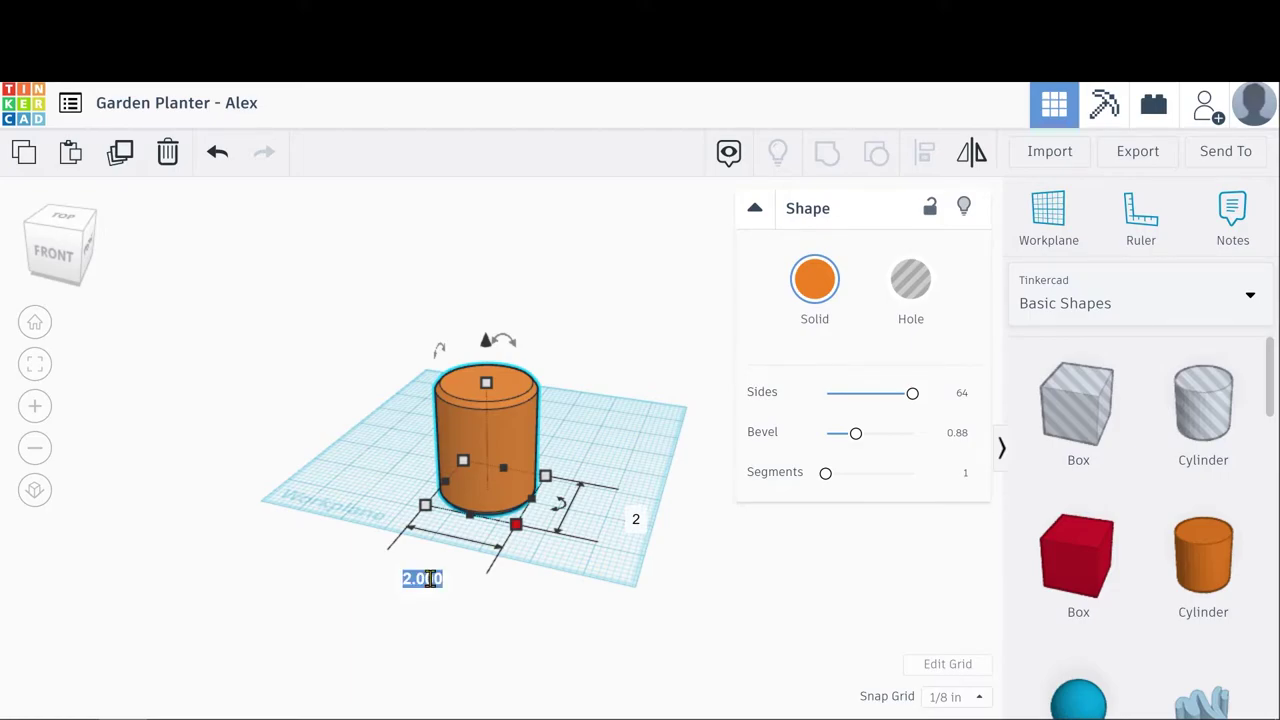
text(5)
key(Return)
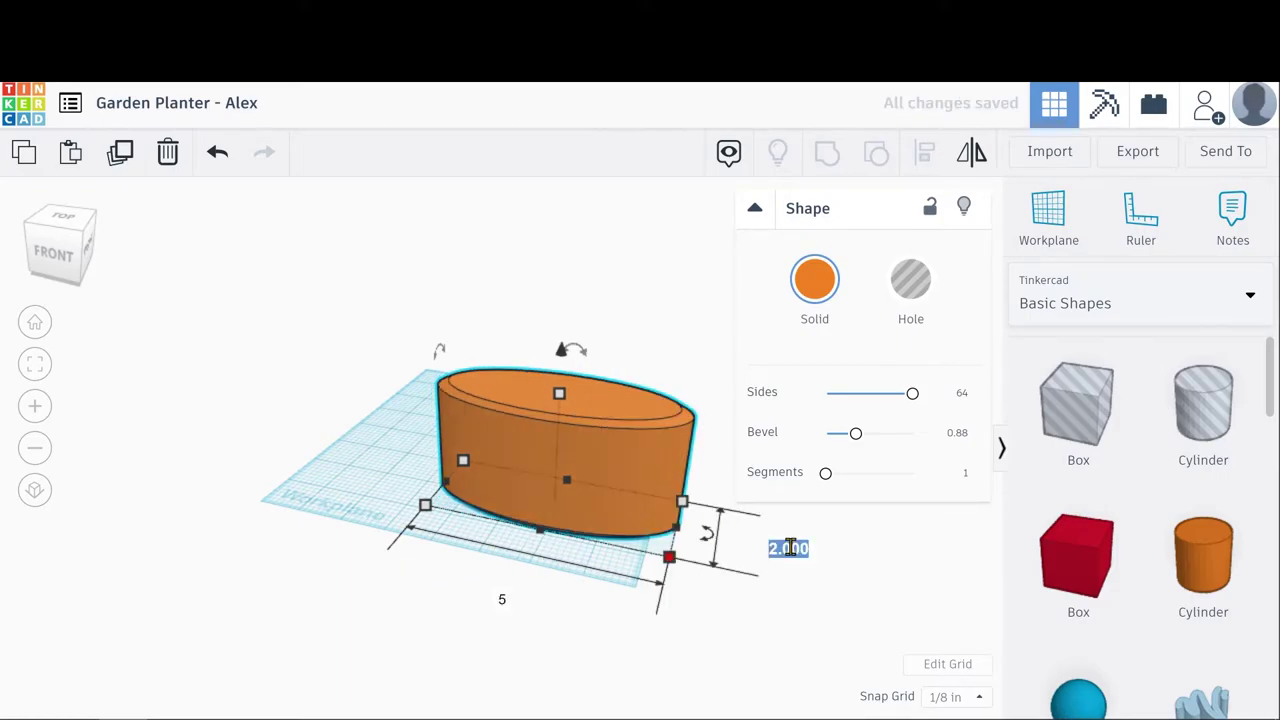
text(5)
key(Return)
drag(648, 548, 578, 458)
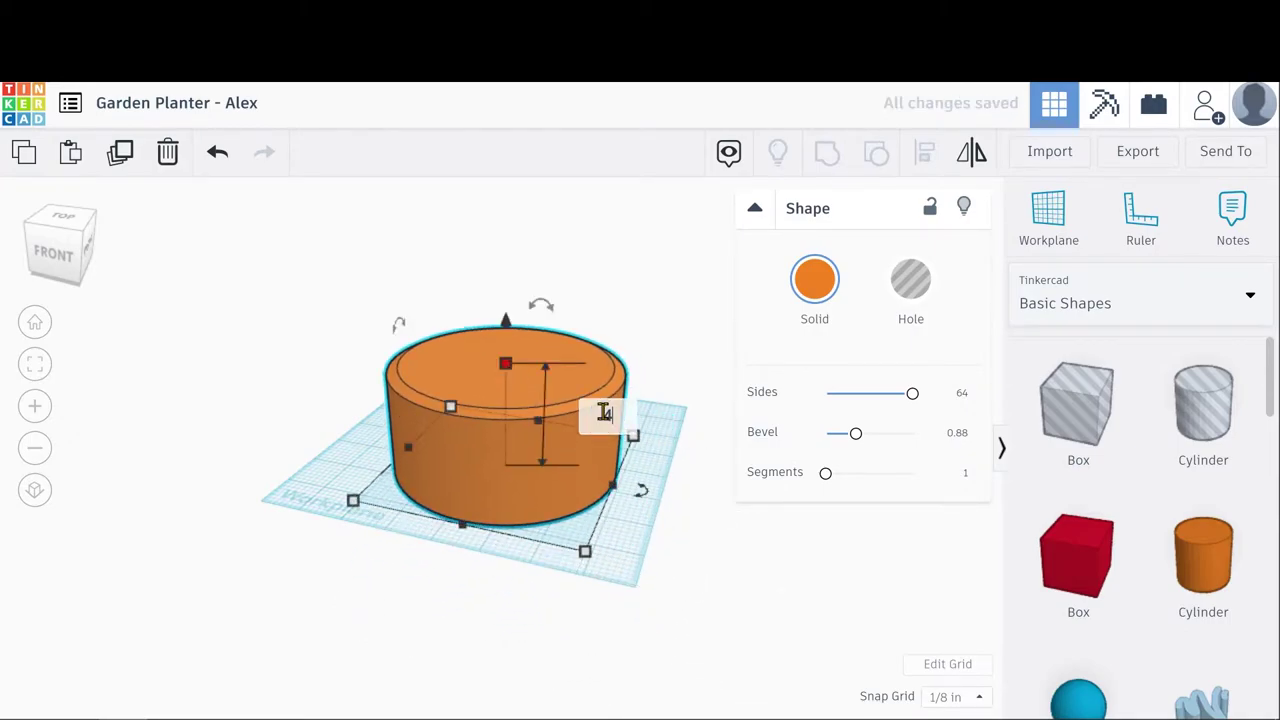
key(Return)
right_drag(641, 527, 745, 552)
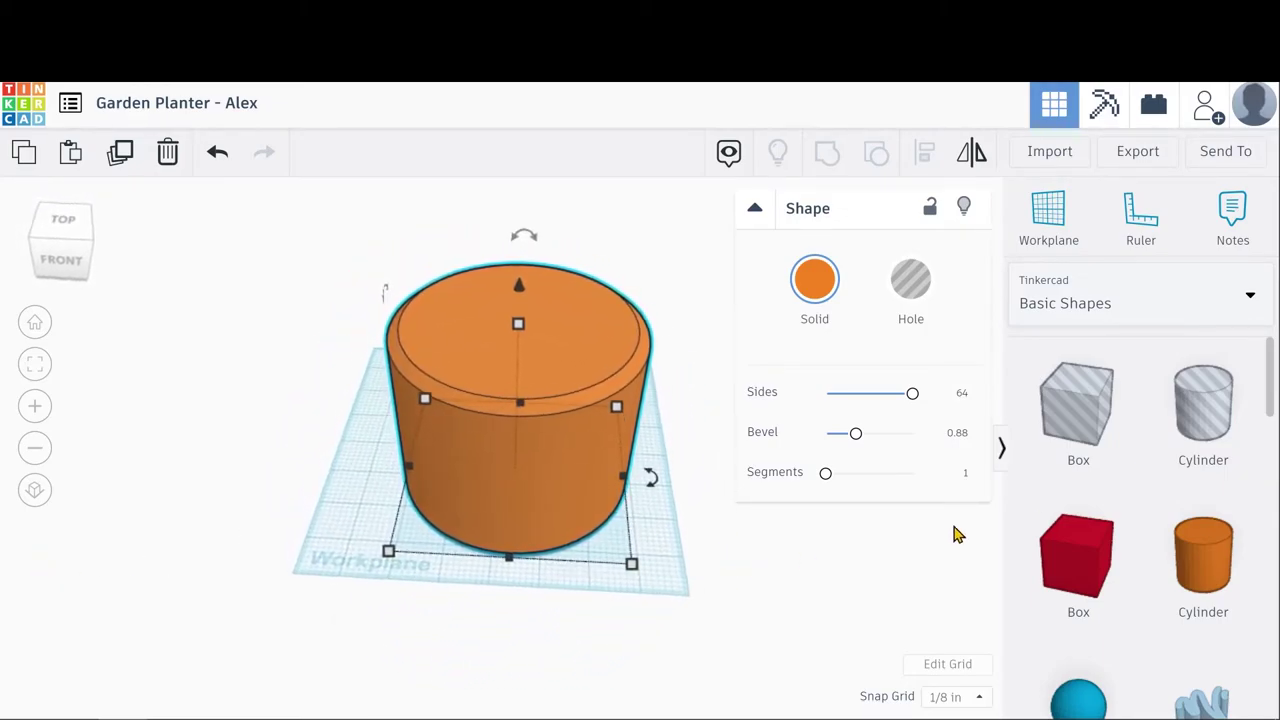
Place a hole cylinder near the front-left corner of the workplane, beside the large orange cylinder.
drag(1222, 403, 362, 537)
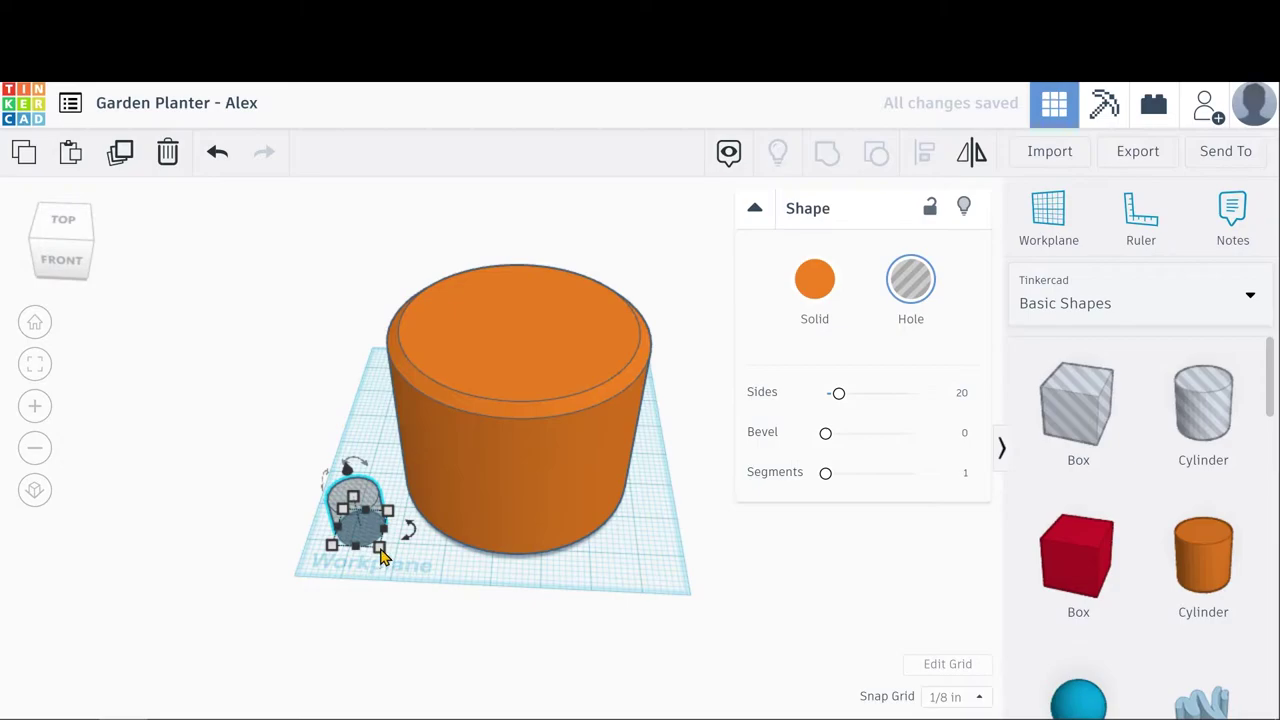
mouse_move(383, 556)
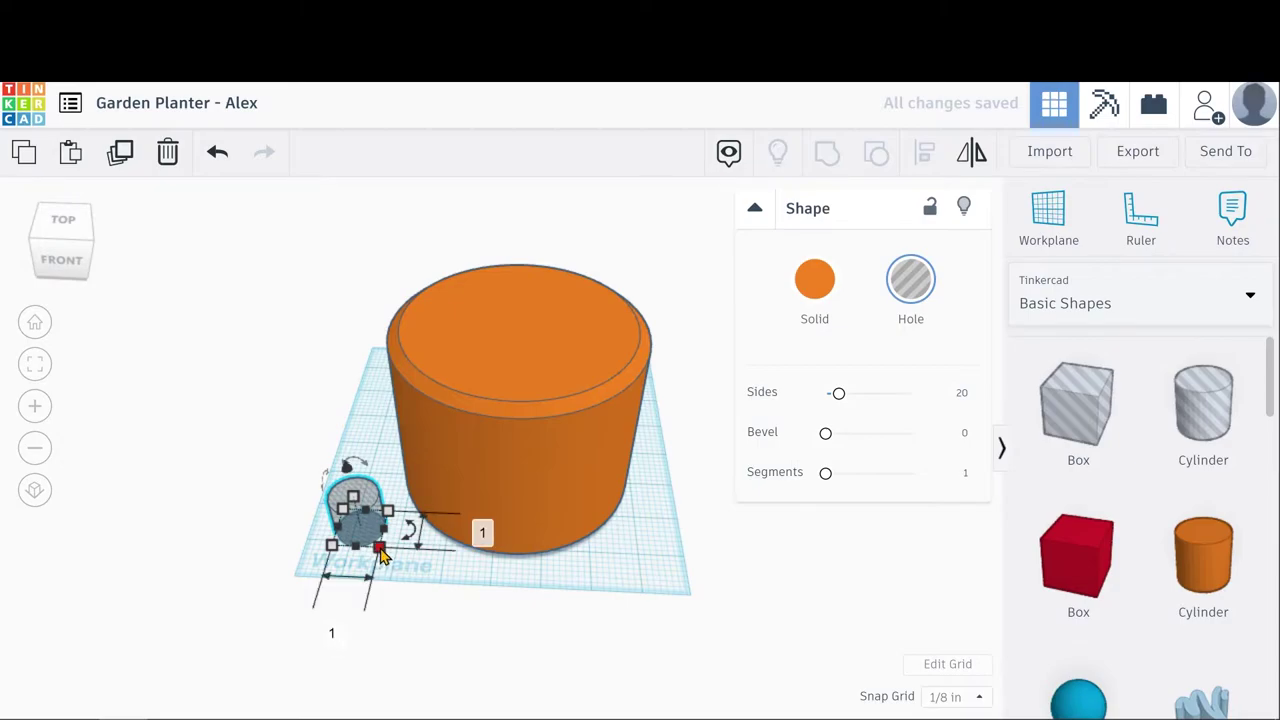
click(540, 440)
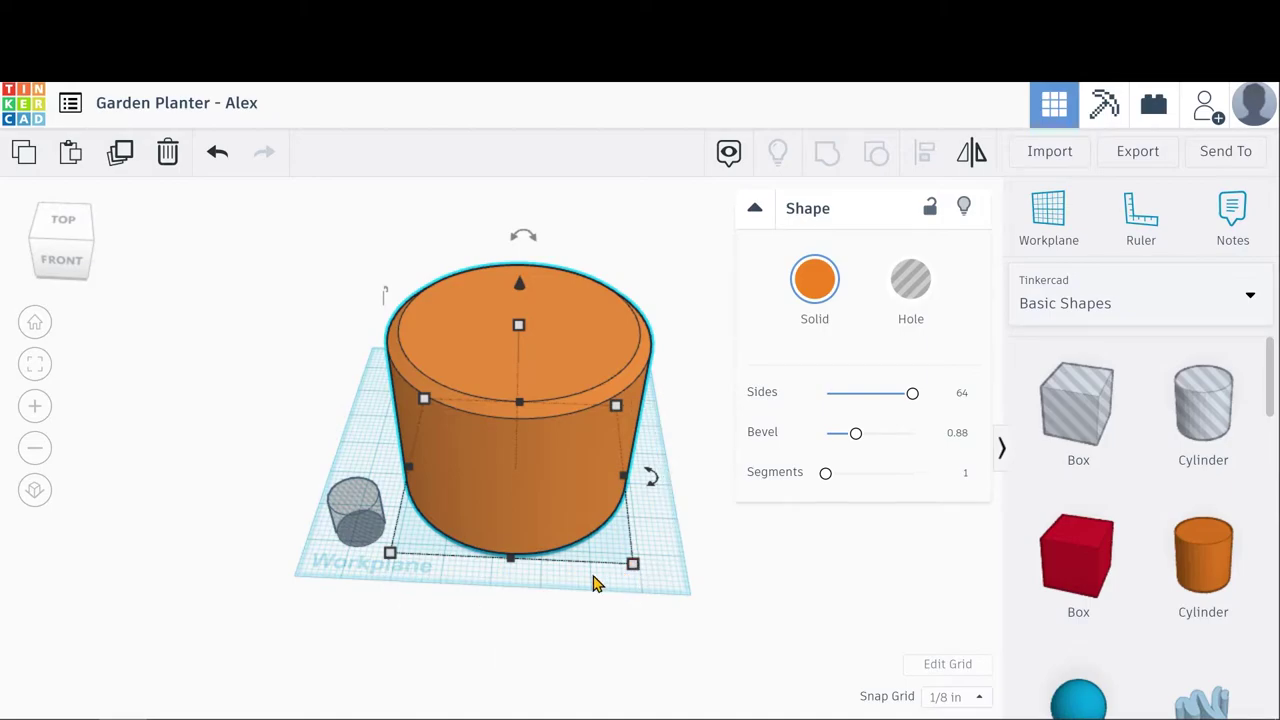
Set the hole cylinder's width and length to 4.5 in, its height to about 6.5 in and its Sides to 64.
click(366, 531)
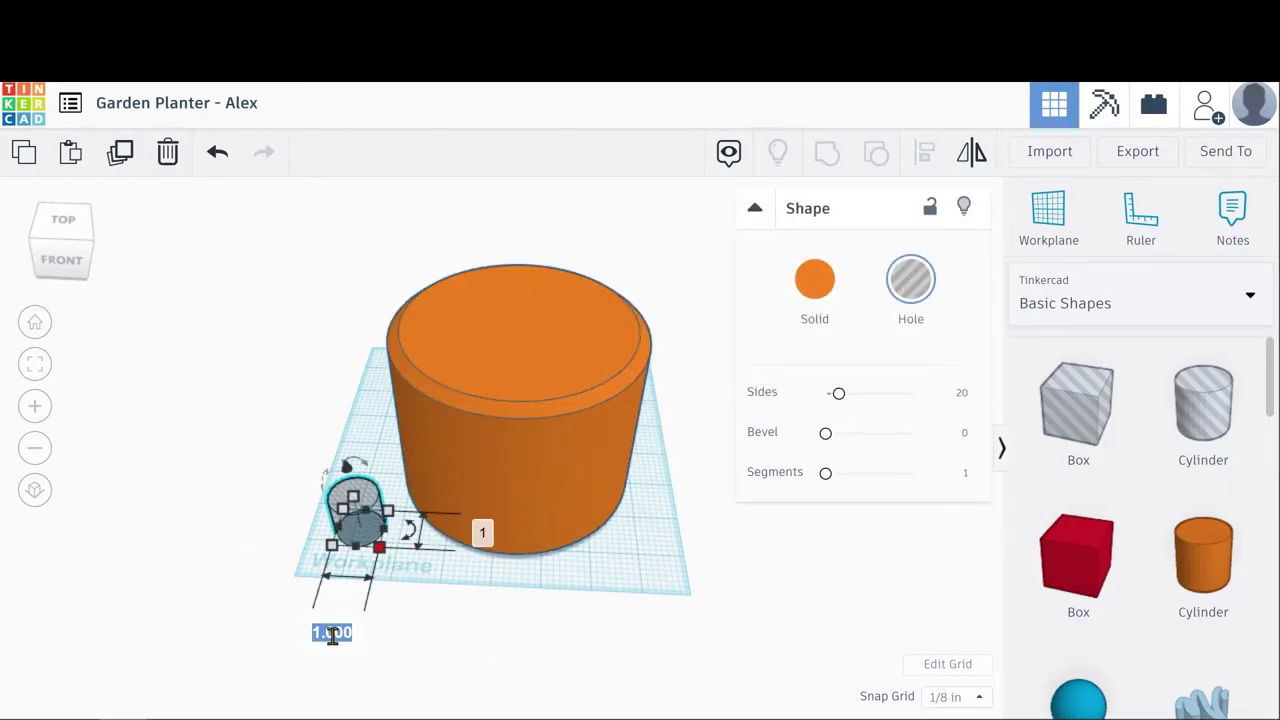
key(Return)
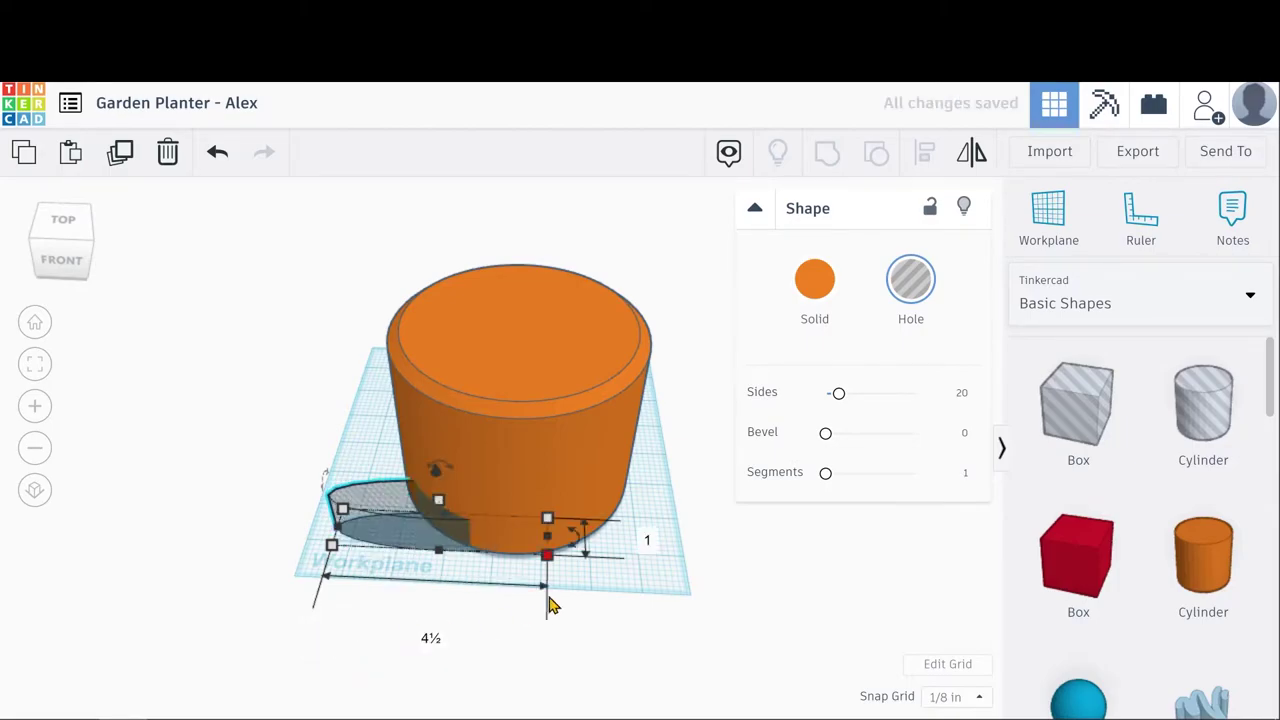
text(4.5)
key(Return)
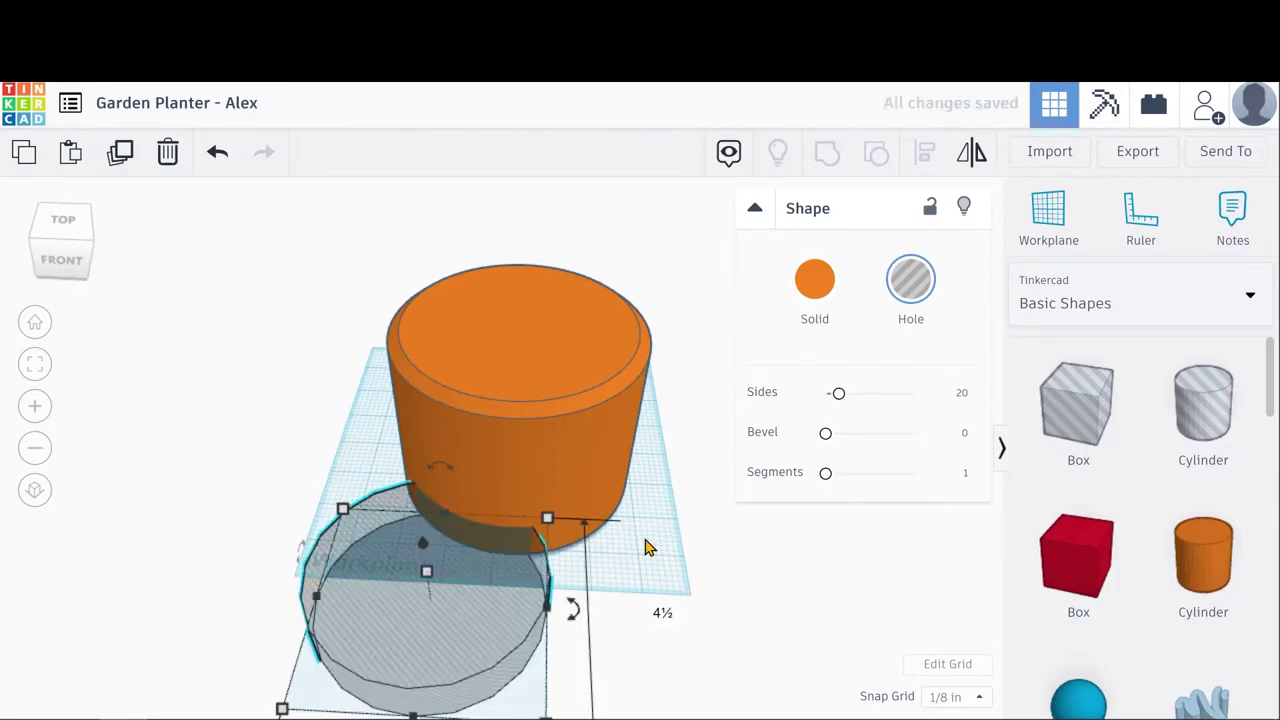
drag(427, 574, 414, 318)
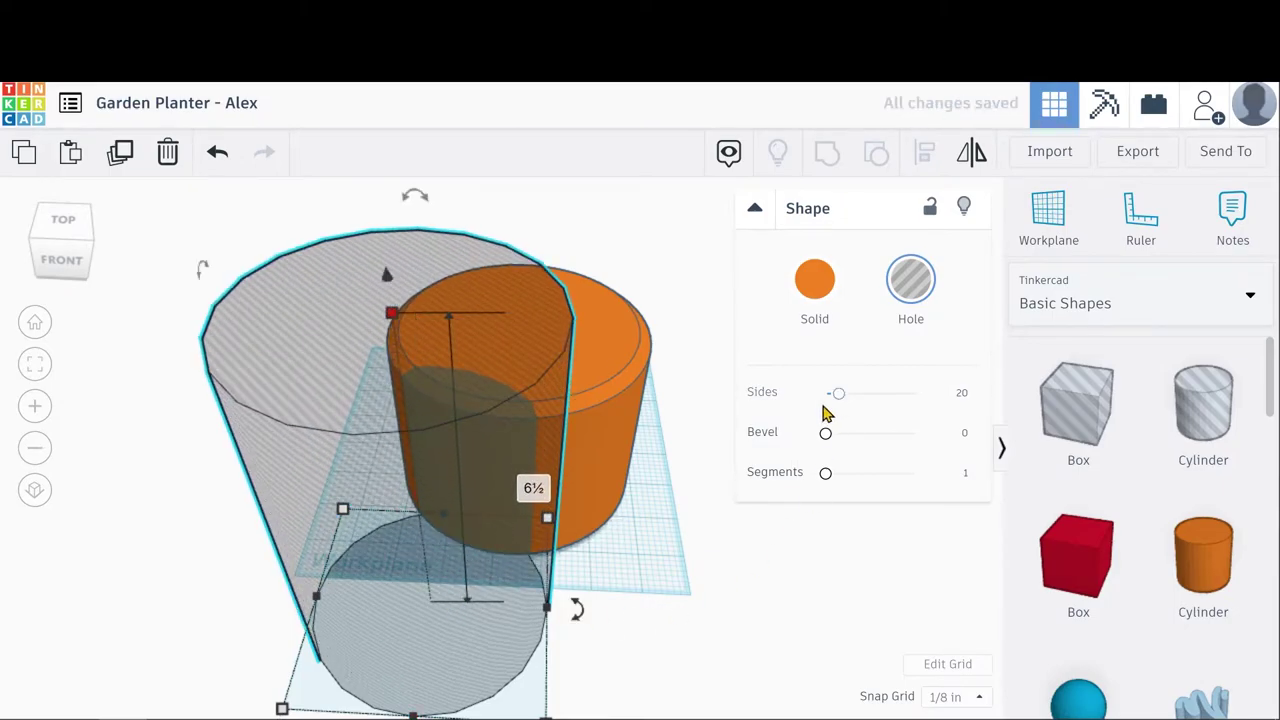
drag(838, 393, 912, 394)
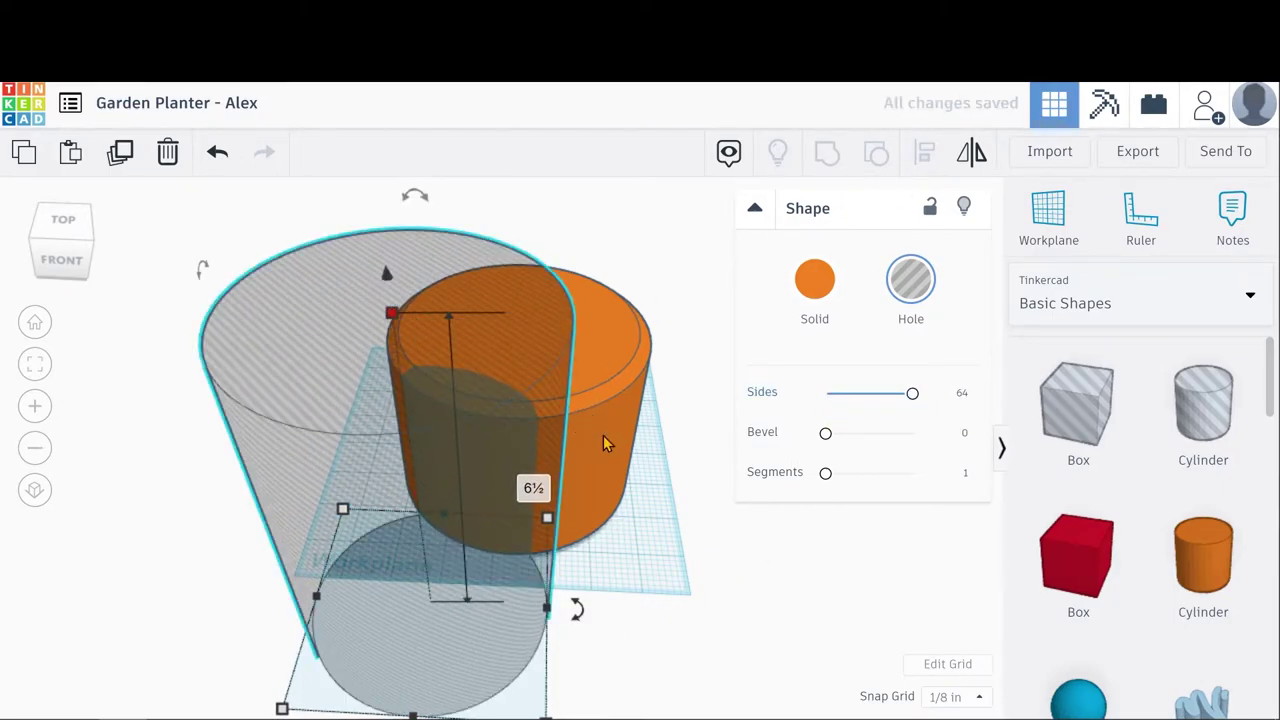
Align the orange cylinder and the hole cylinder to a common centre in both horizontal directions.
key(ctrl+a)
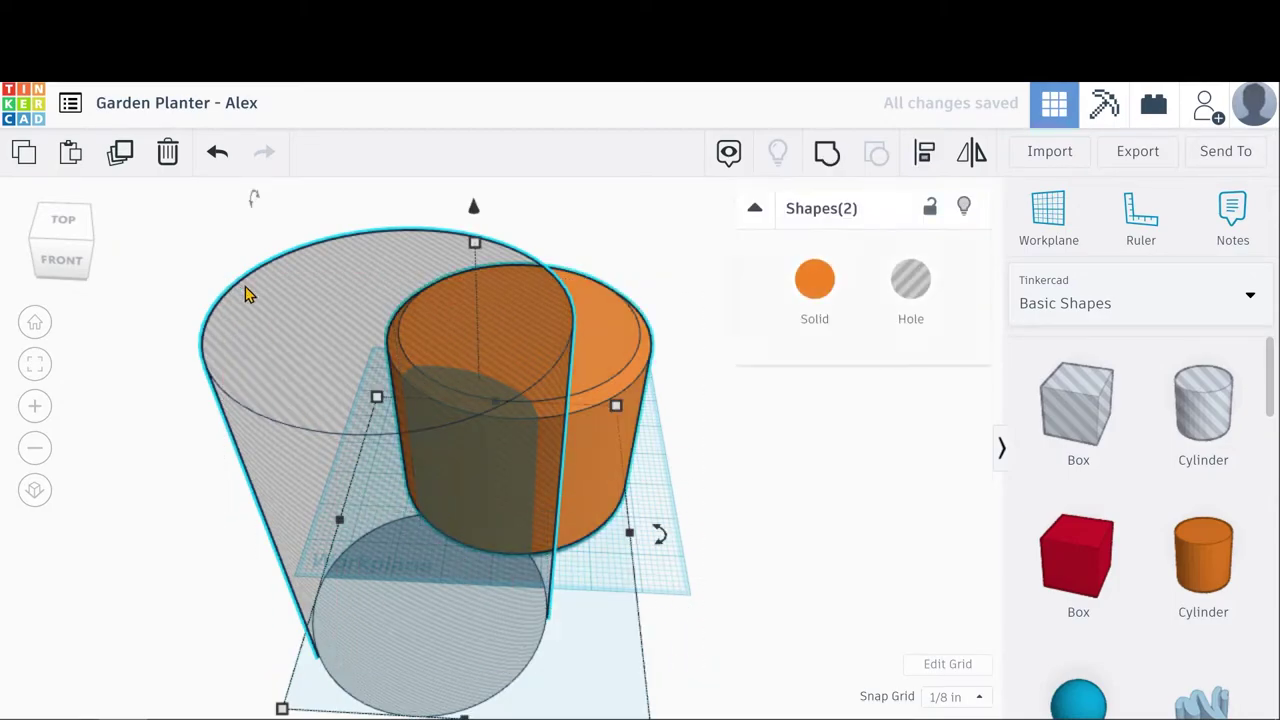
click(925, 158)
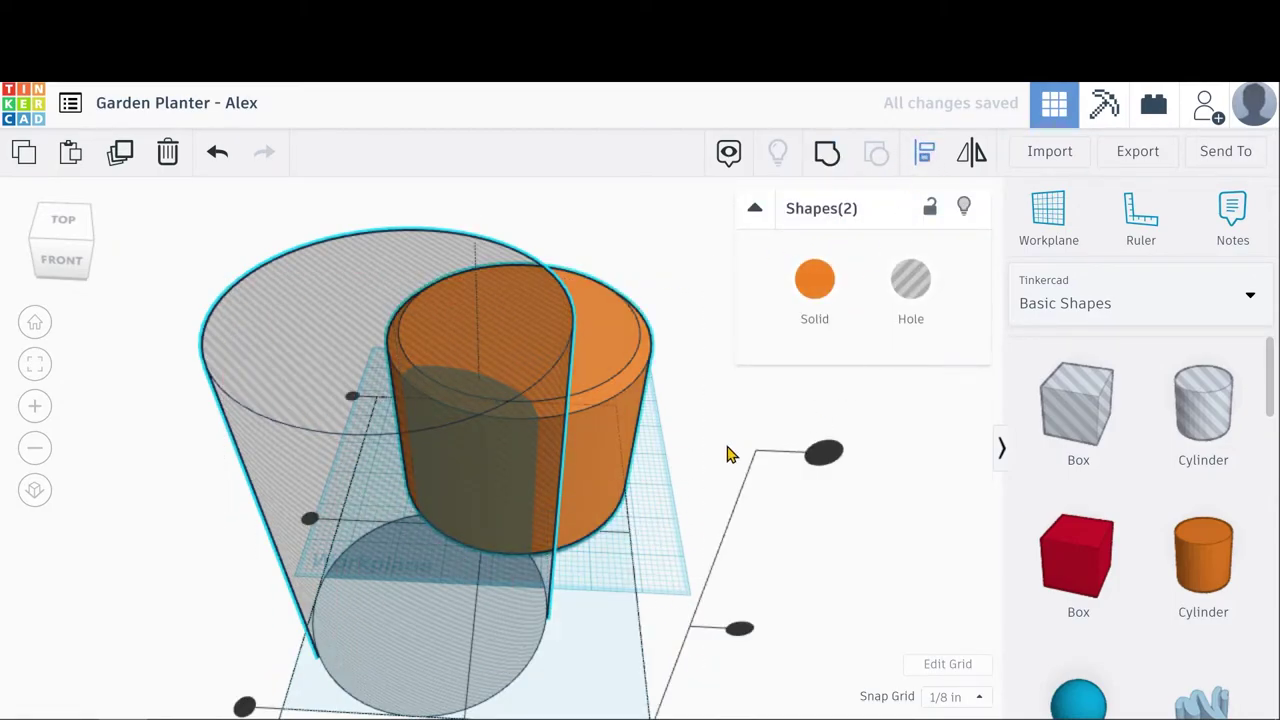
scroll(571, 537, down, 5)
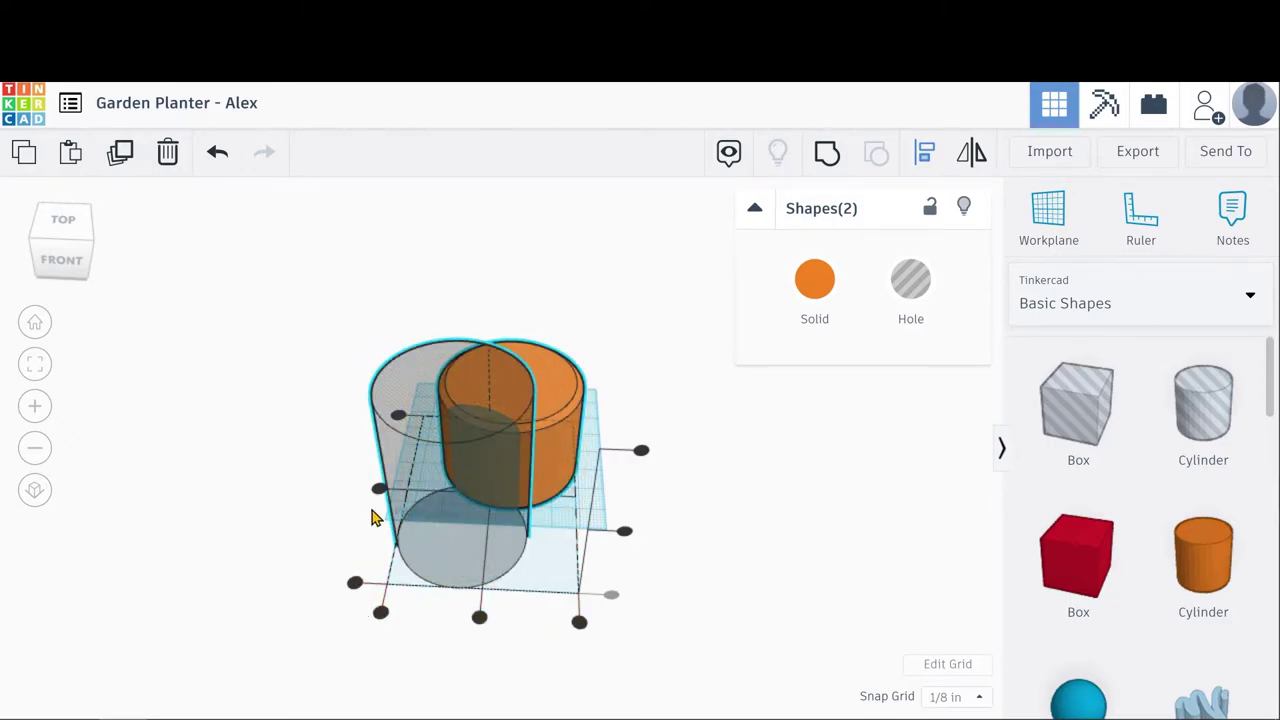
right_drag(703, 594, 2, 620)
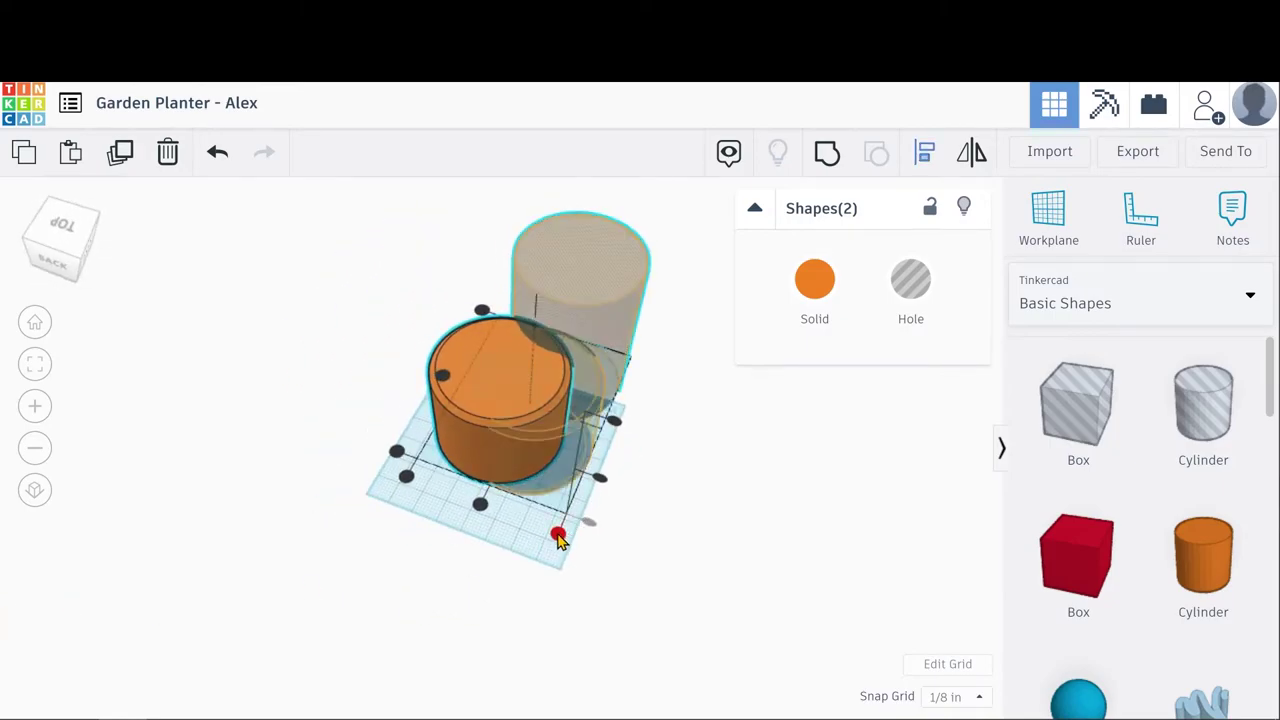
click(557, 537)
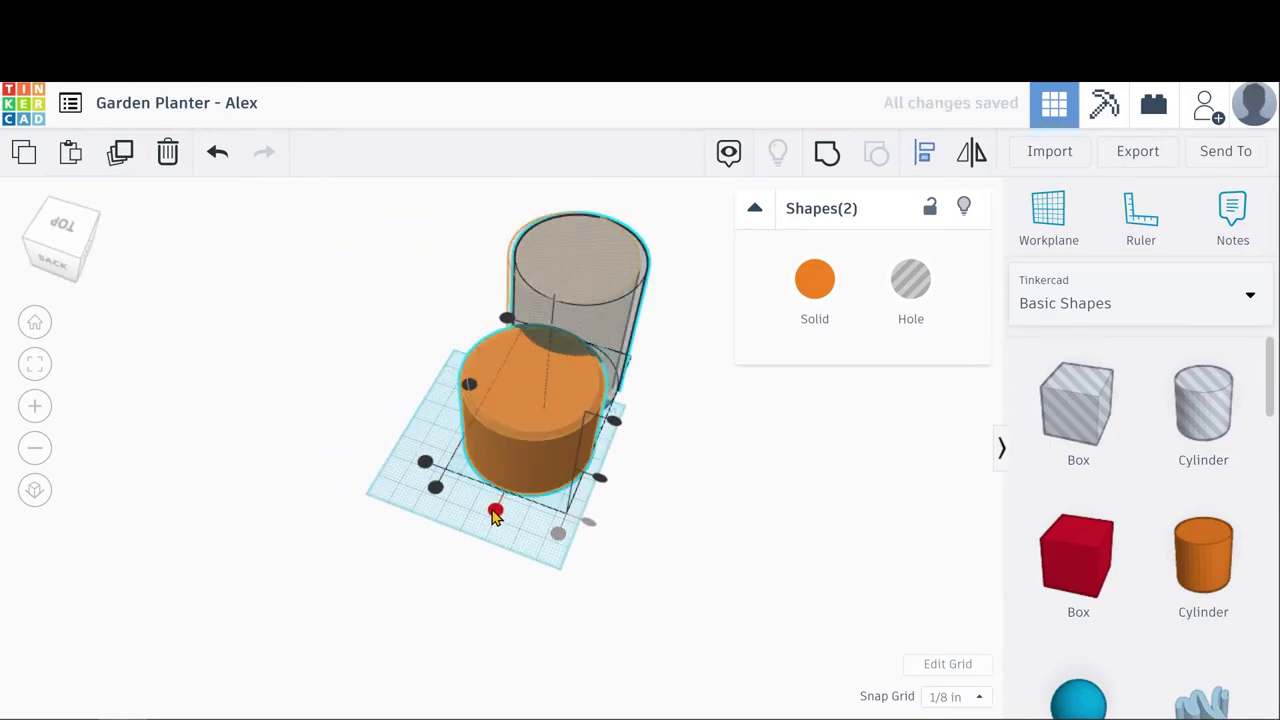
click(495, 512)
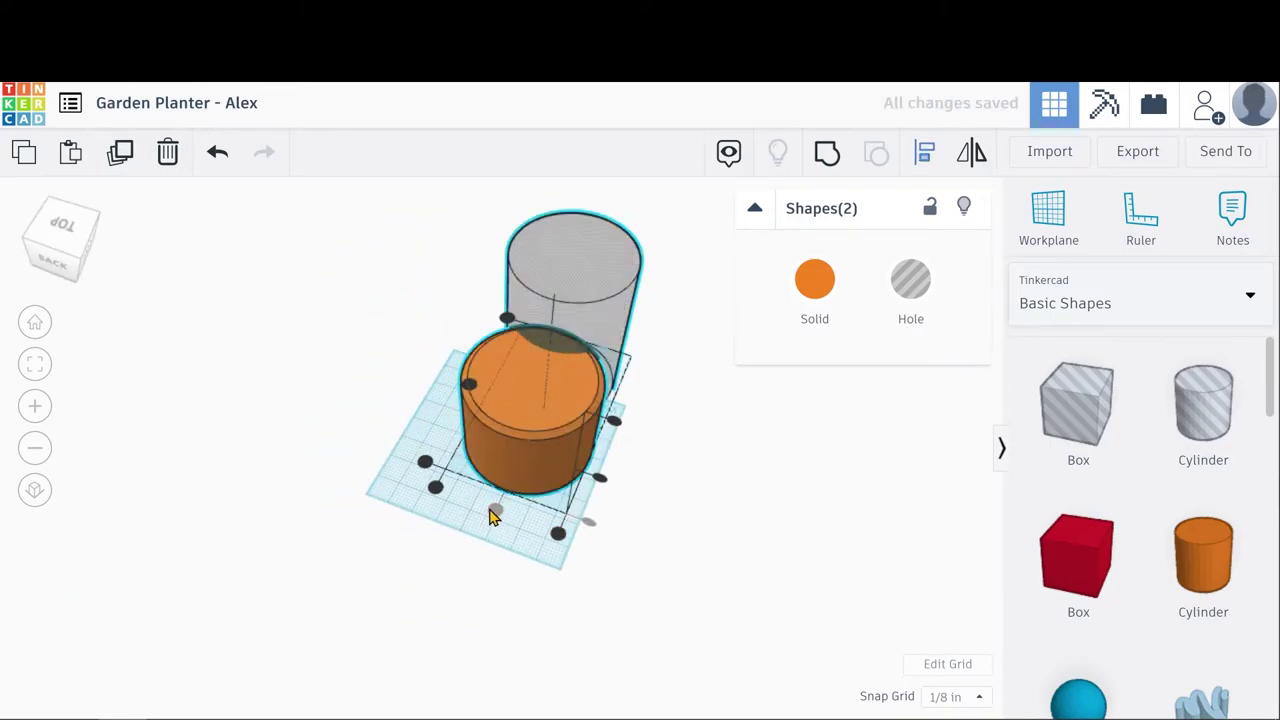
click(425, 465)
right_drag(710, 524, 572, 543)
click(666, 534)
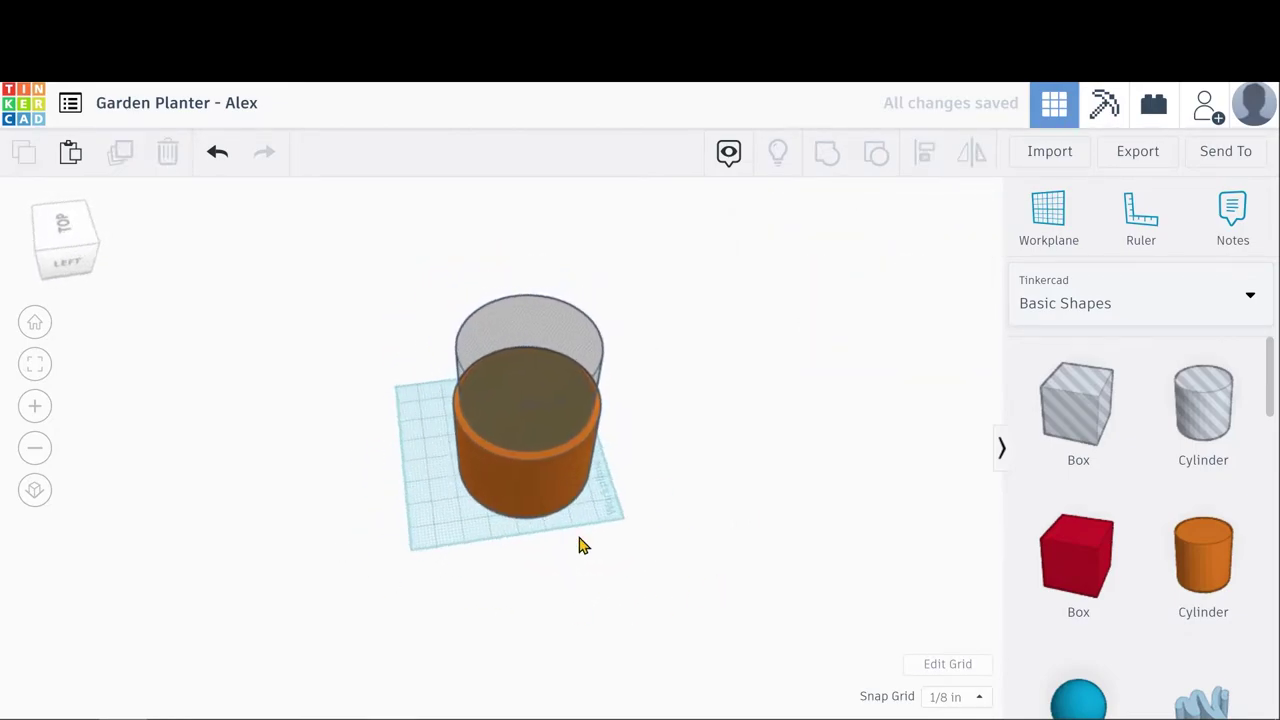
Group the orange cylinder with the hole cylinder to cut the opening through the planter.
scroll(572, 543, up, 5)
right_drag(626, 597, 774, 540)
click(774, 540)
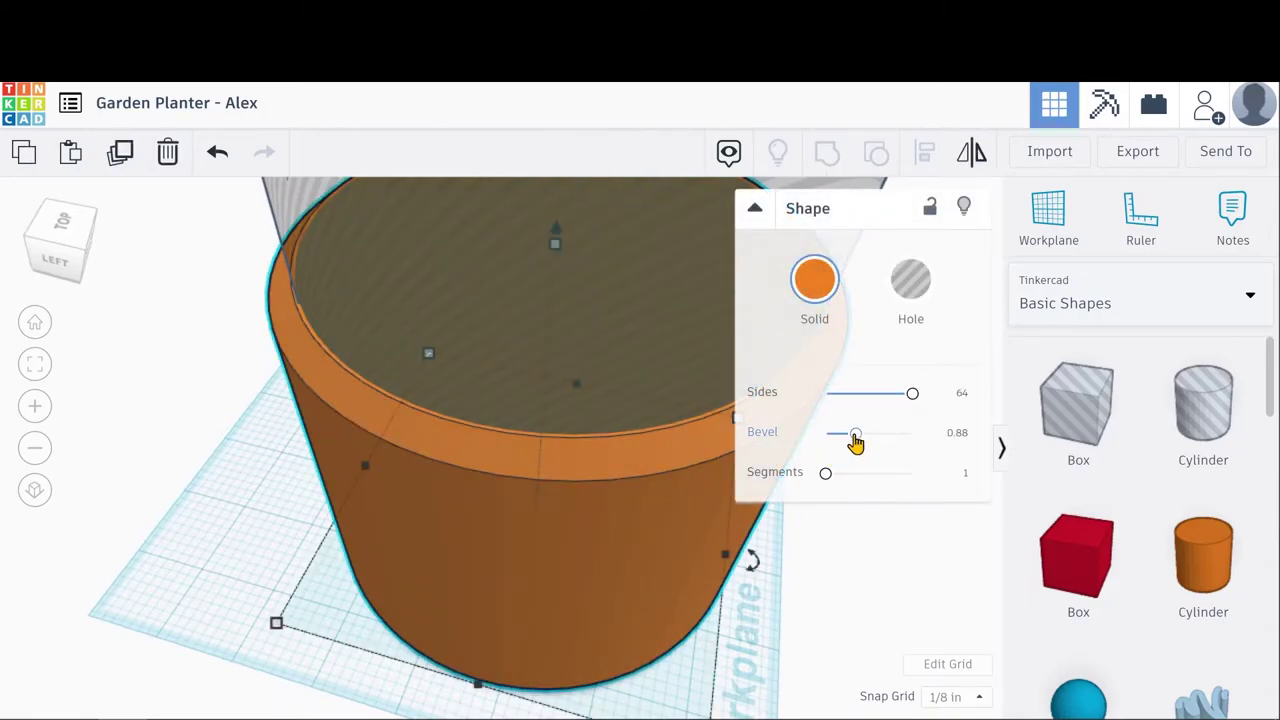
key(f)
right_drag(137, 471, 400, 286)
drag(398, 280, 594, 550)
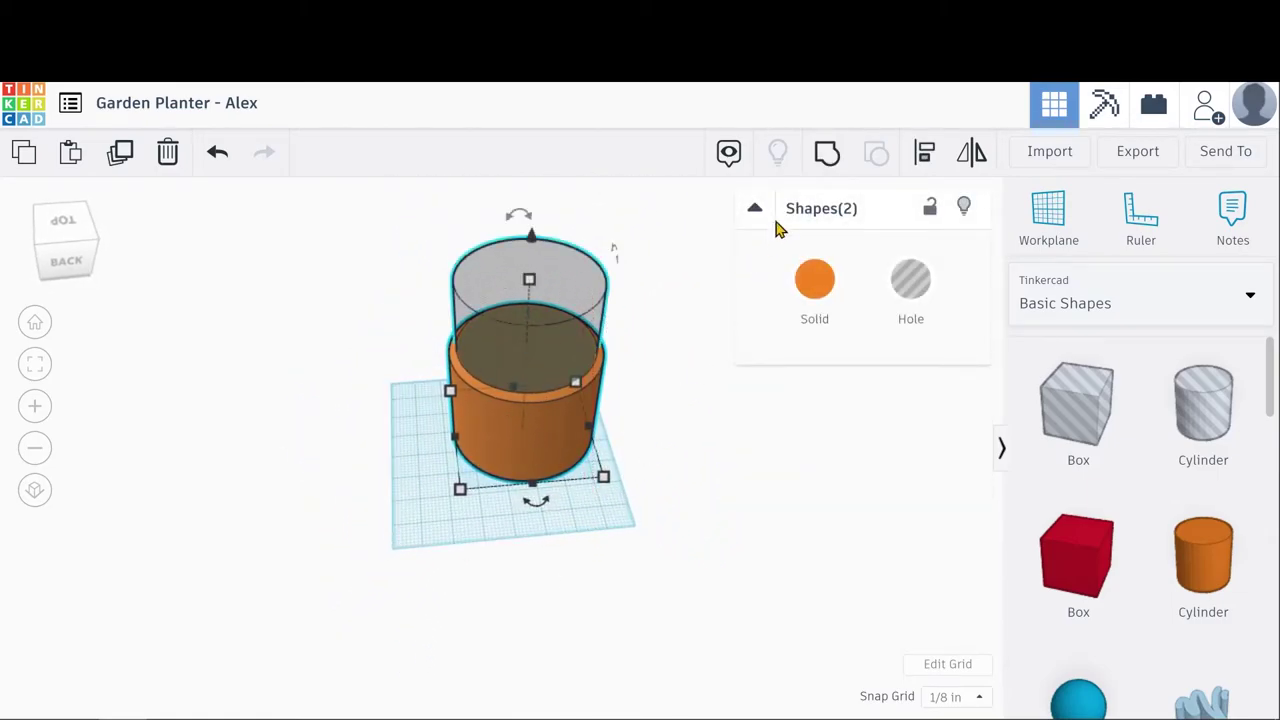
click(830, 155)
click(749, 514)
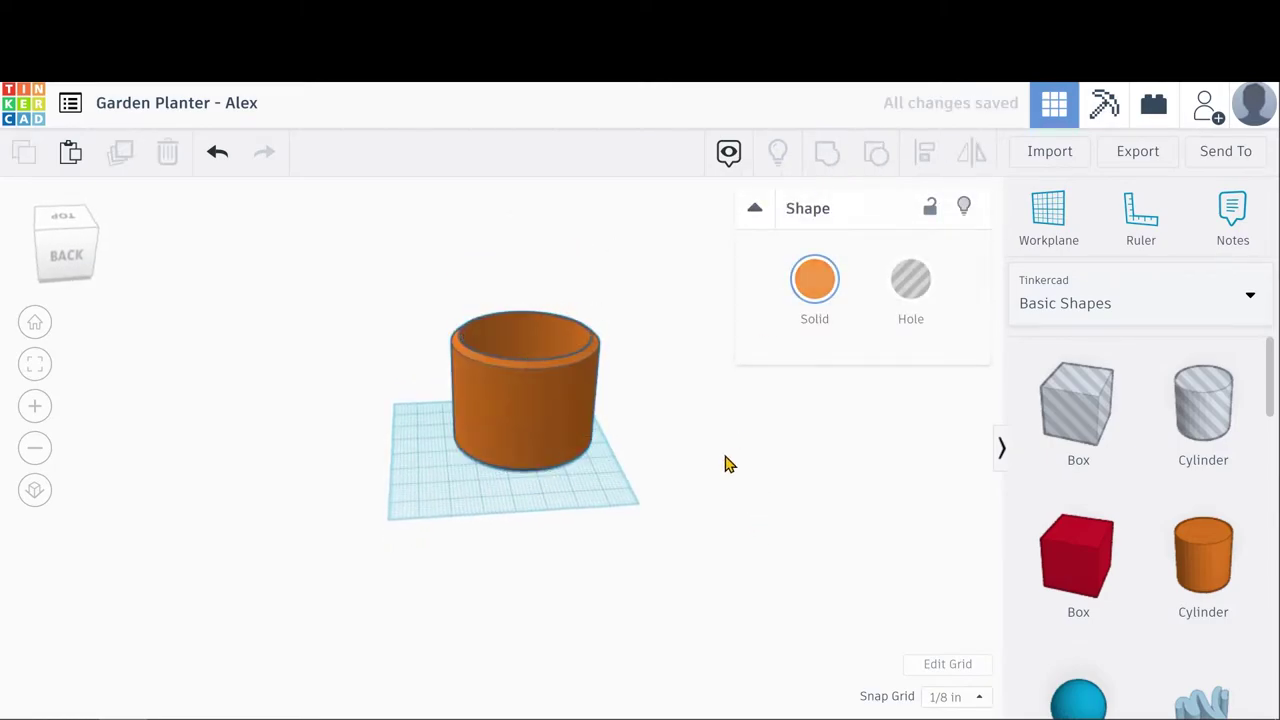
Ungroup the planter back into the solid cylinder and the hole cylinder.
right_drag(697, 472, 542, 392)
click(542, 392)
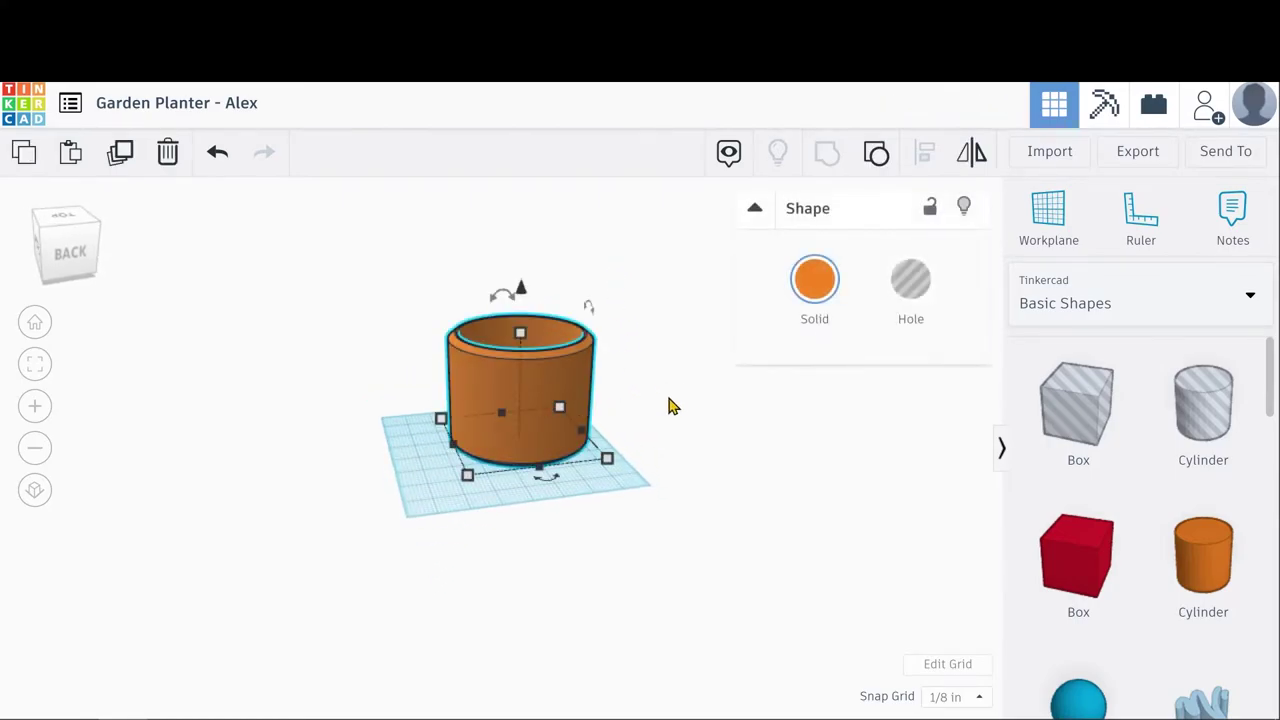
click(876, 153)
click(651, 614)
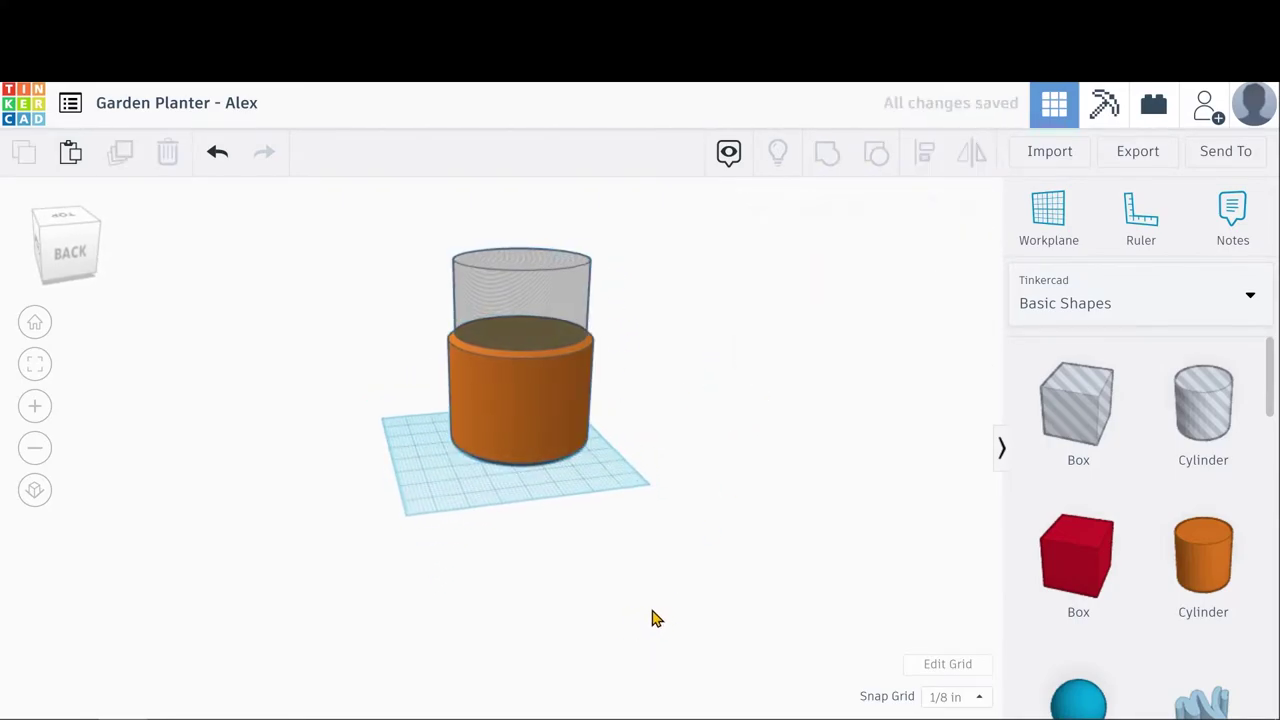
Raise the tall hole cylinder 1/4 in above the workplane to leave a floor in the planter.
click(488, 312)
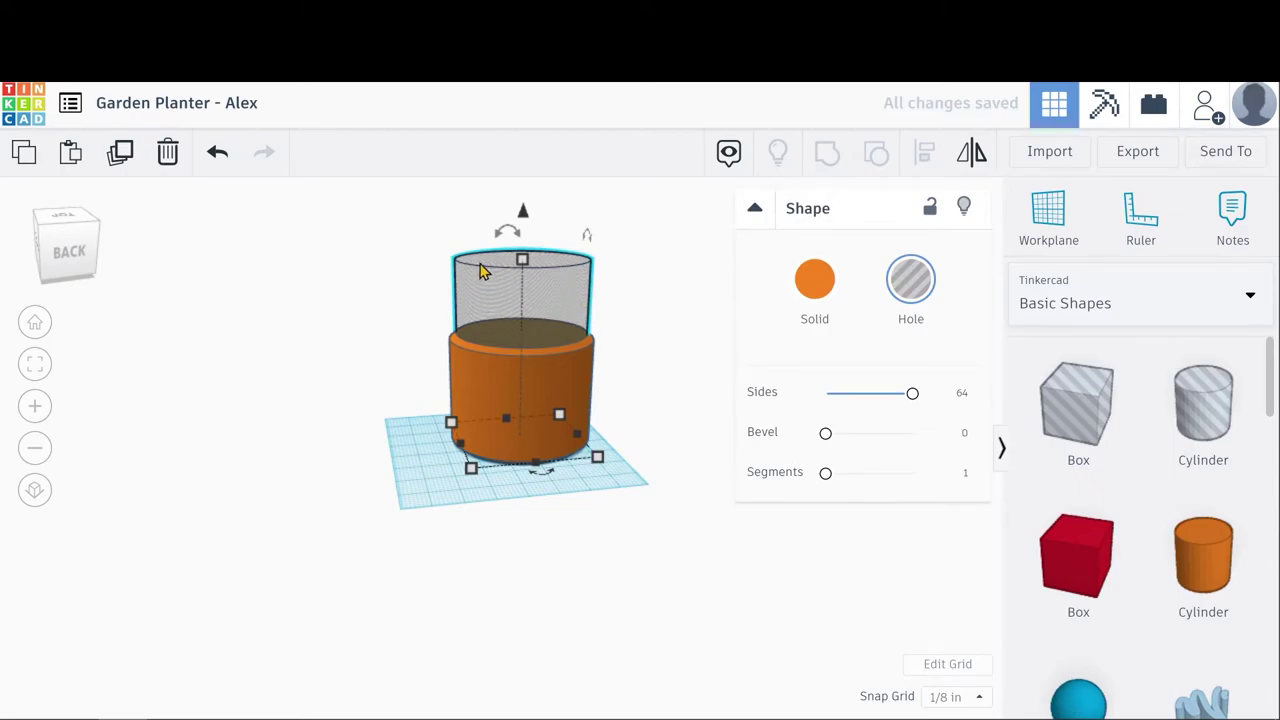
right_drag(678, 497, 606, 491)
scroll(643, 503, up, 5)
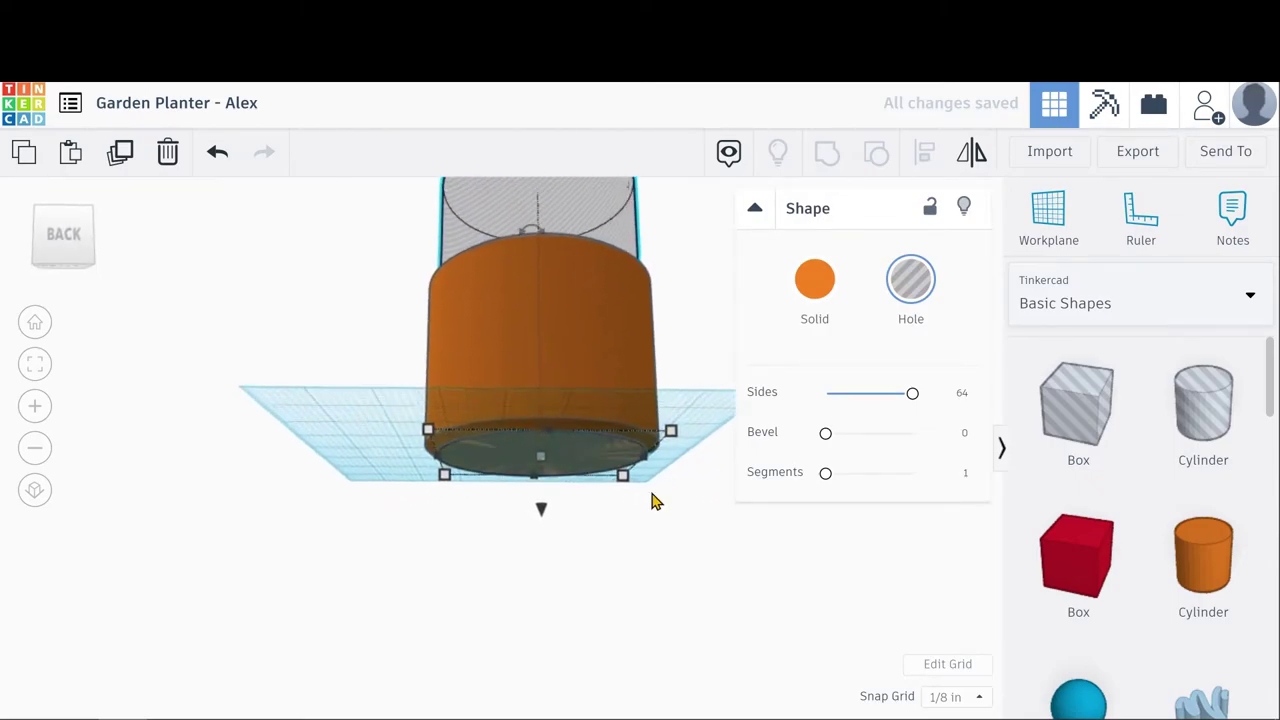
right_drag(707, 571, 670, 517)
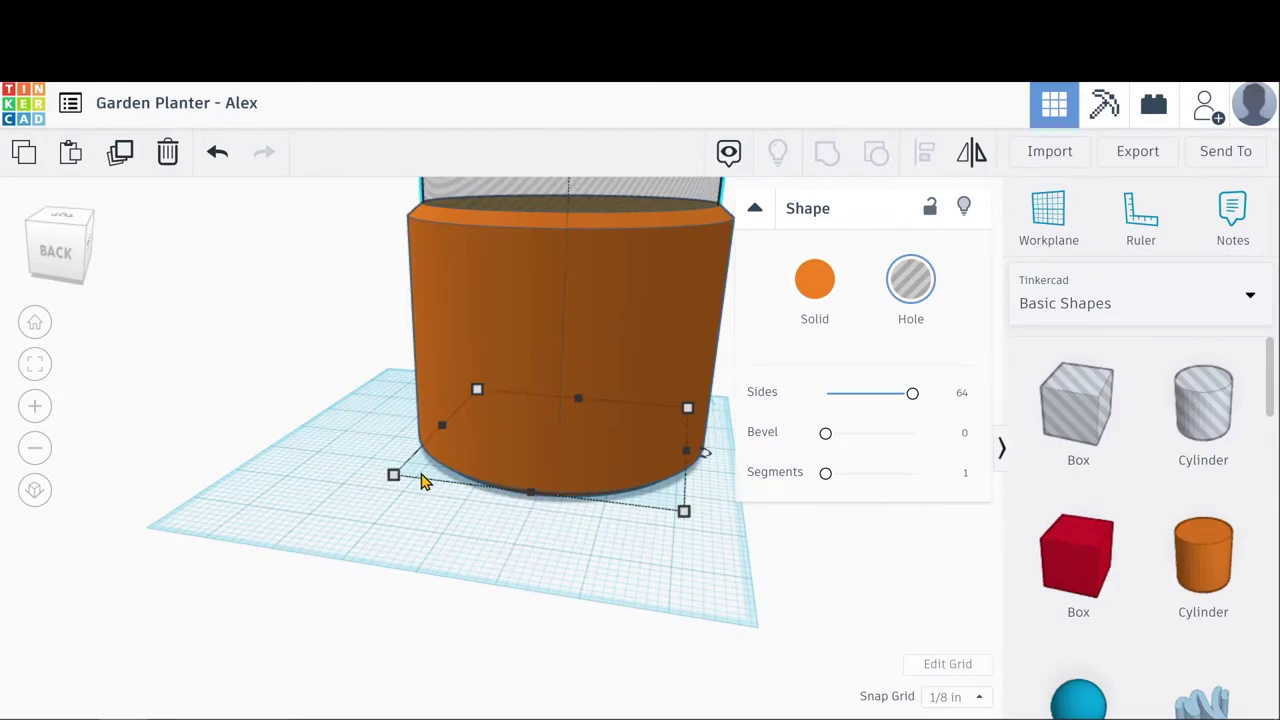
scroll(506, 551, up, 4)
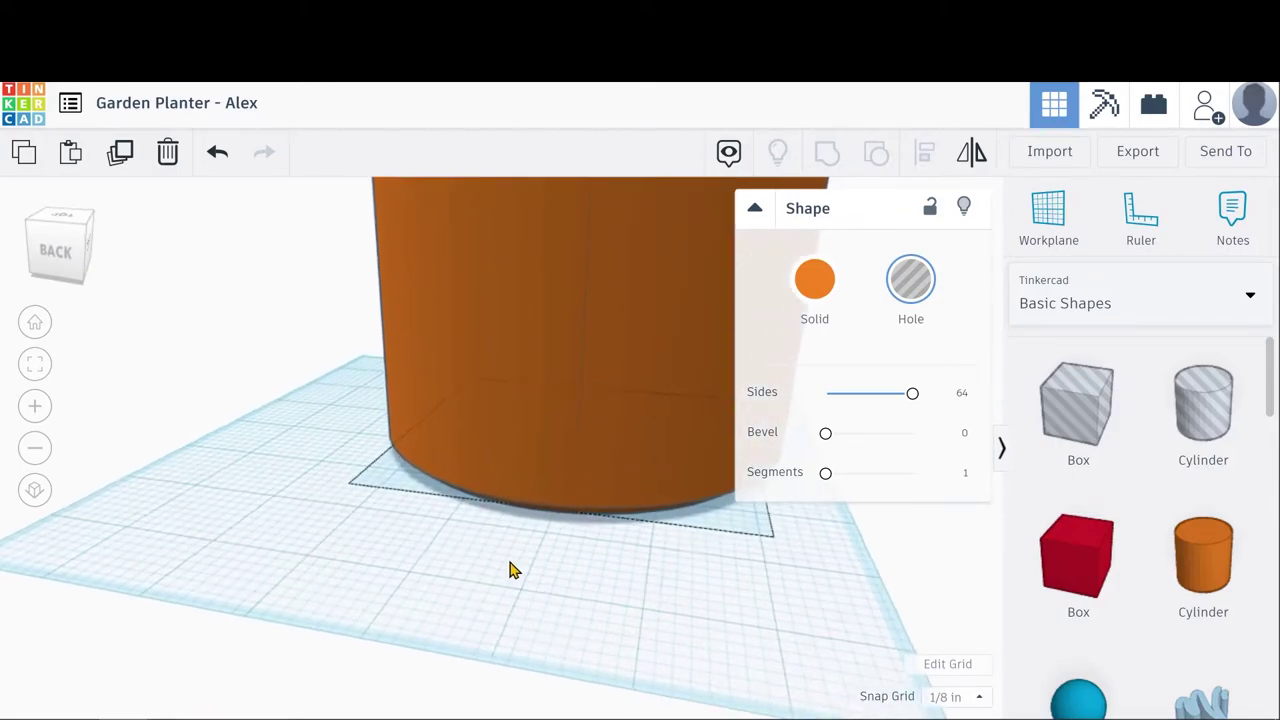
right_drag(518, 562, 545, 609)
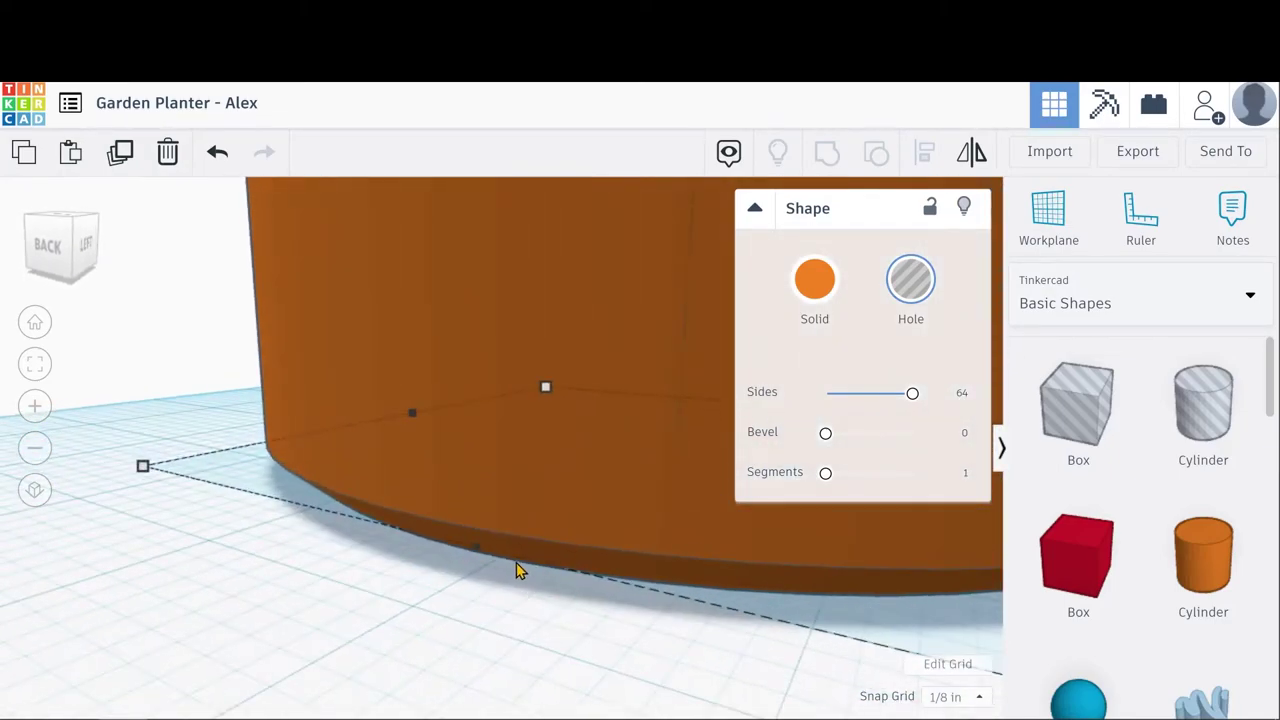
scroll(518, 565, down, 6)
right_drag(512, 540, 565, 585)
click(34, 363)
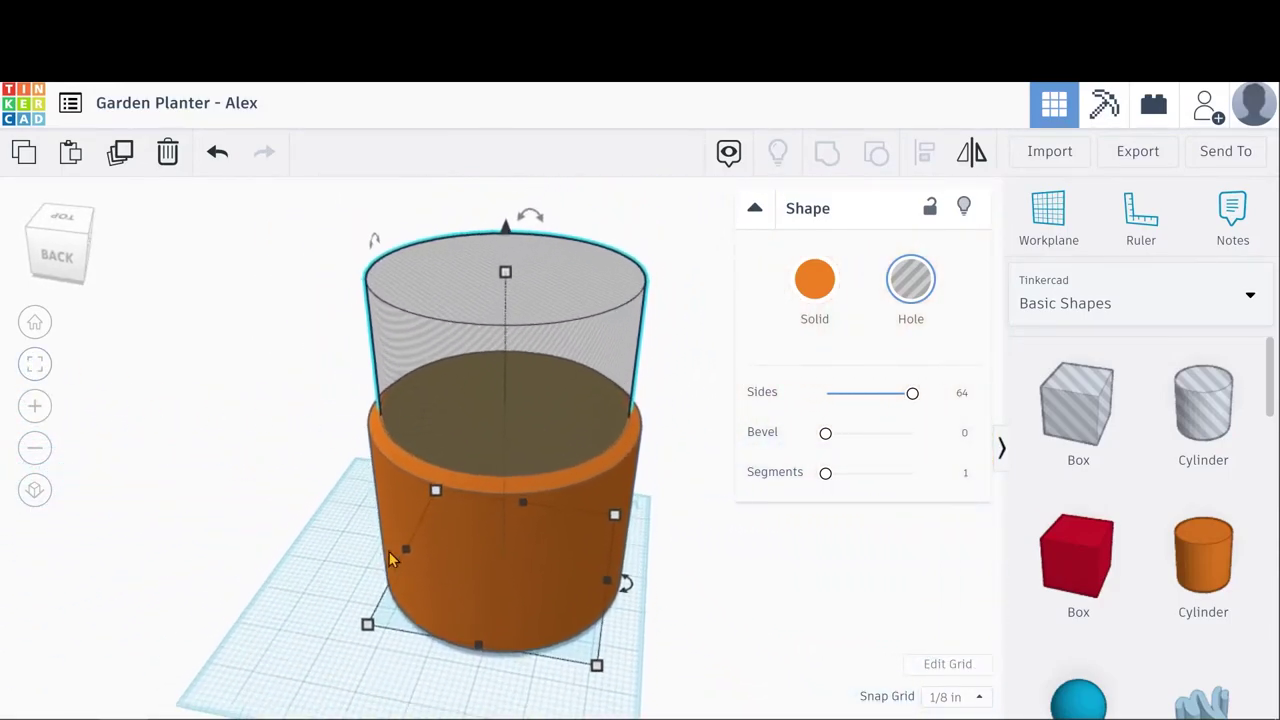
drag(503, 238, 505, 229)
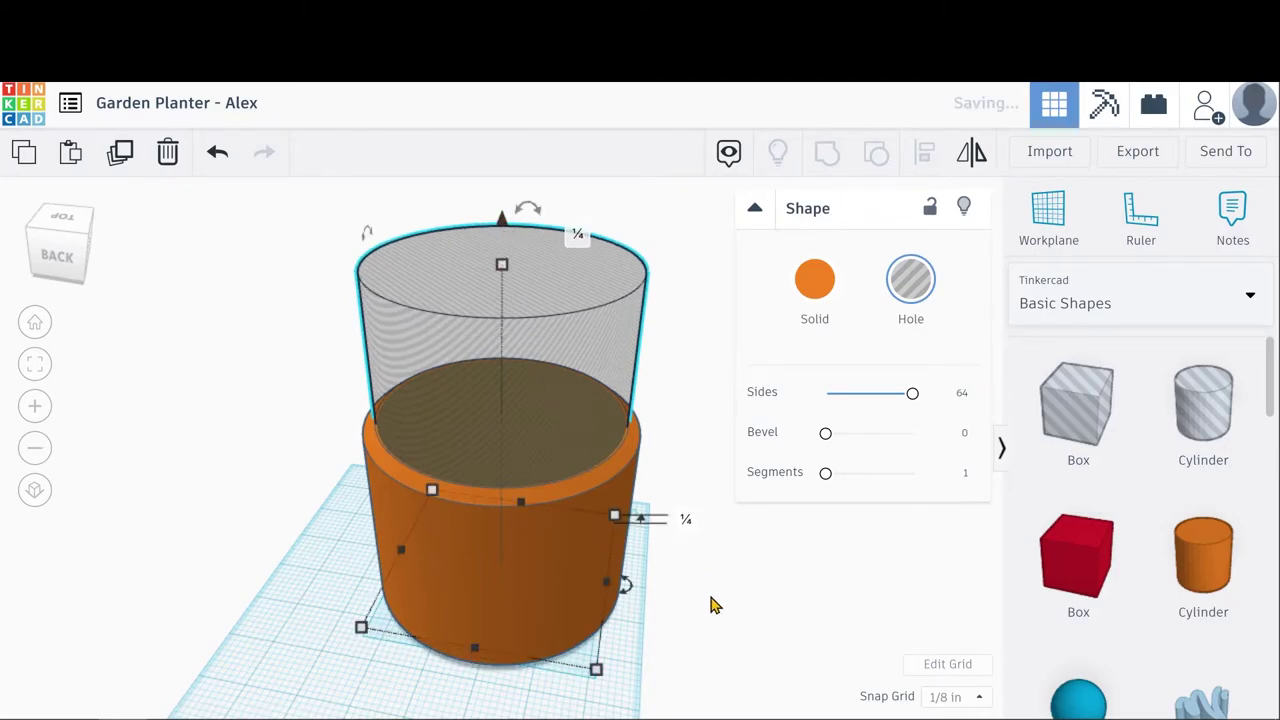
Lower the tall hole cylinder by 1/8 in so the planter's floor is 1/8 in thick.
click(700, 596)
right_drag(677, 594, 504, 428)
click(504, 428)
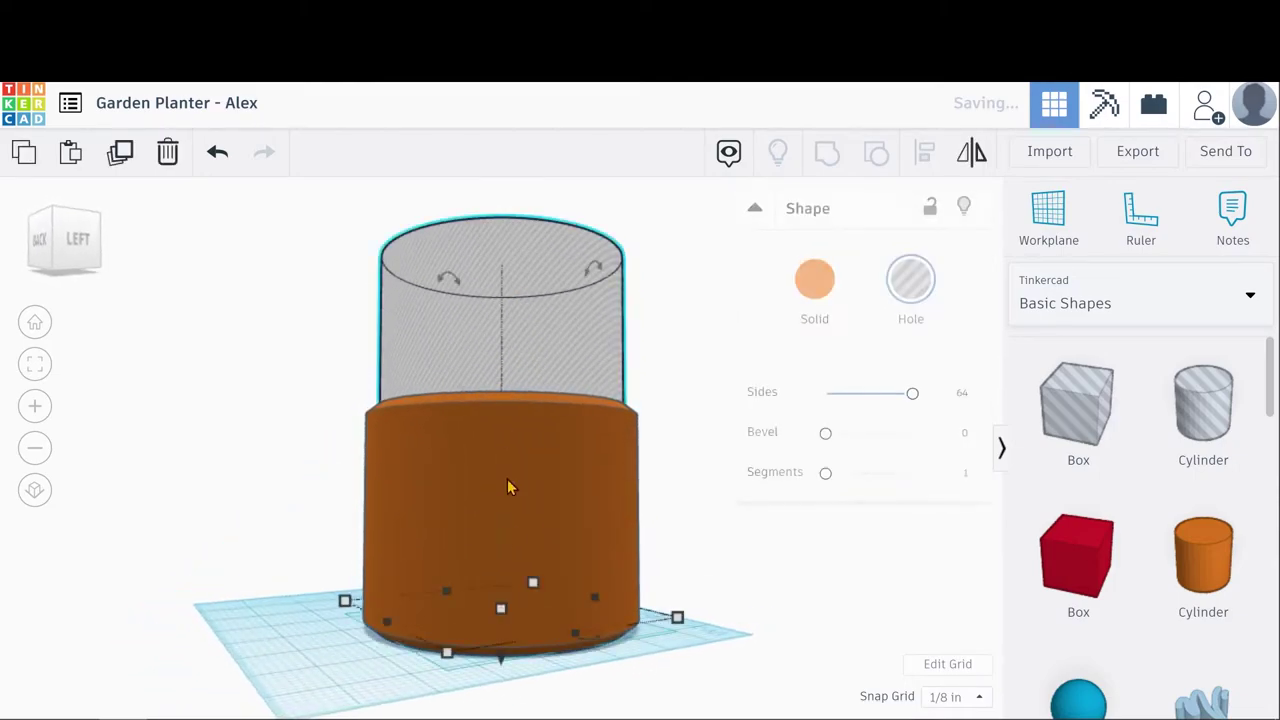
click(706, 665)
right_drag(706, 663, 594, 640)
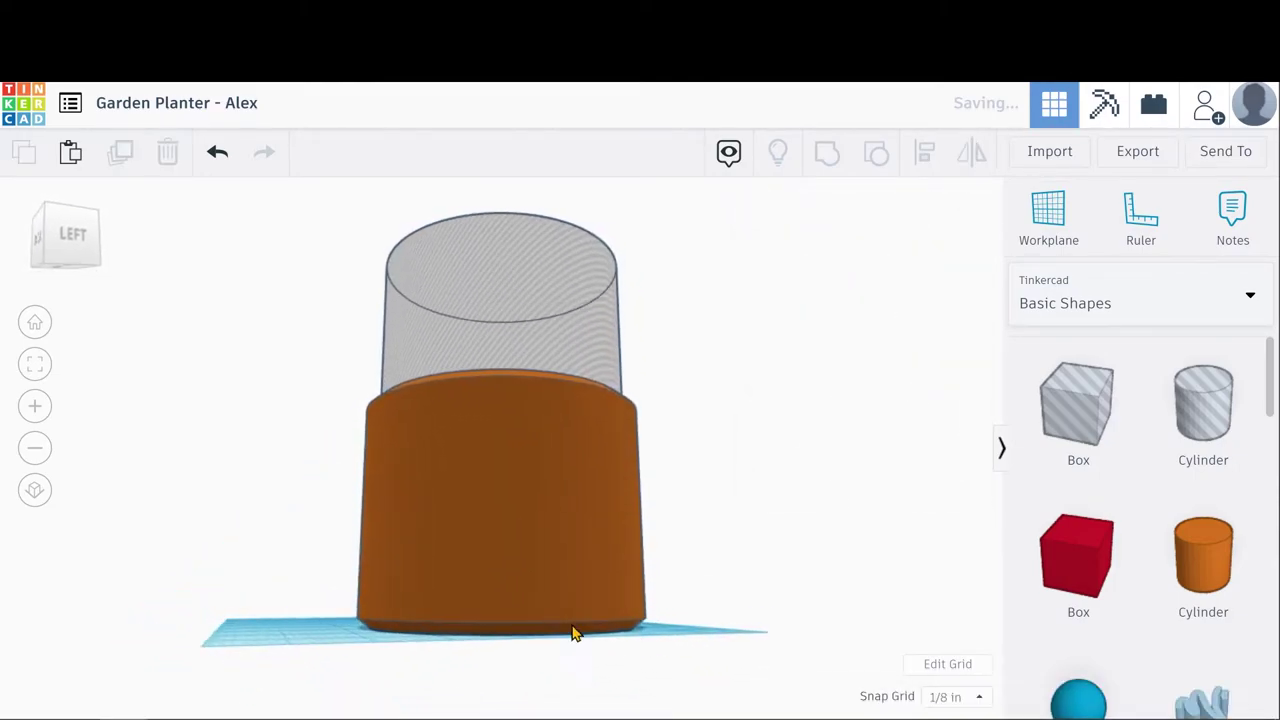
click(489, 306)
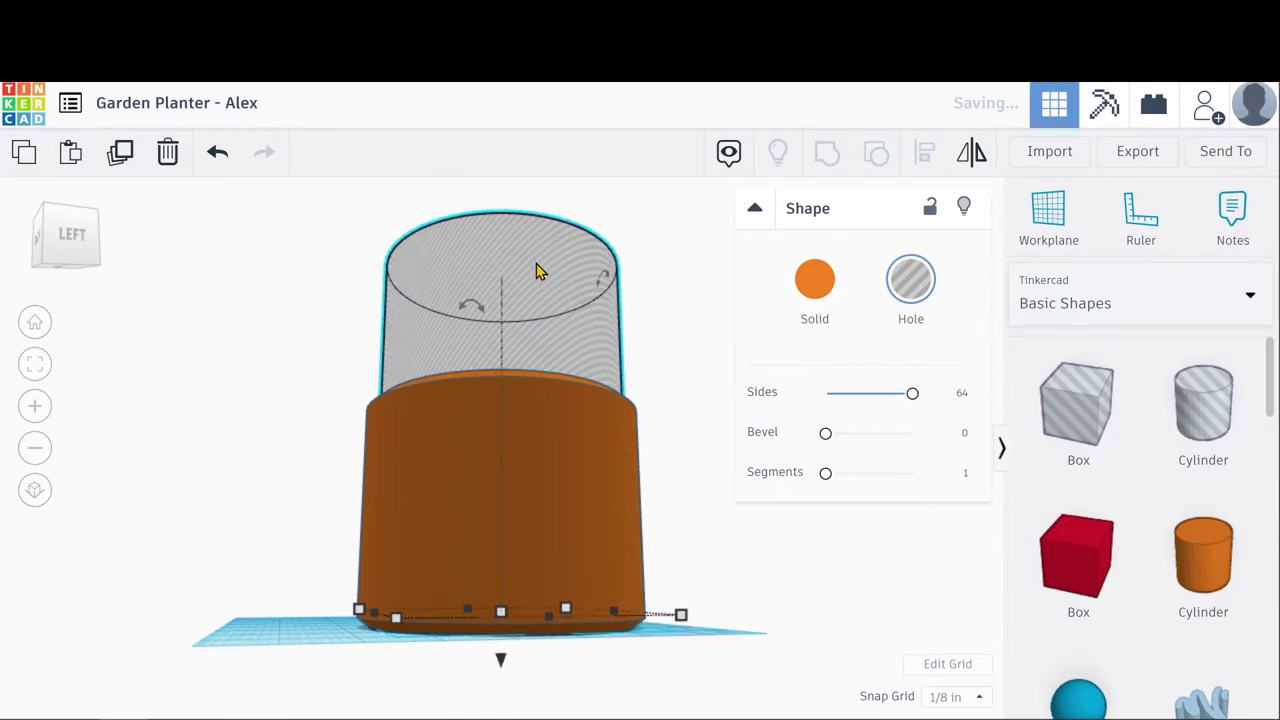
drag(503, 670, 503, 680)
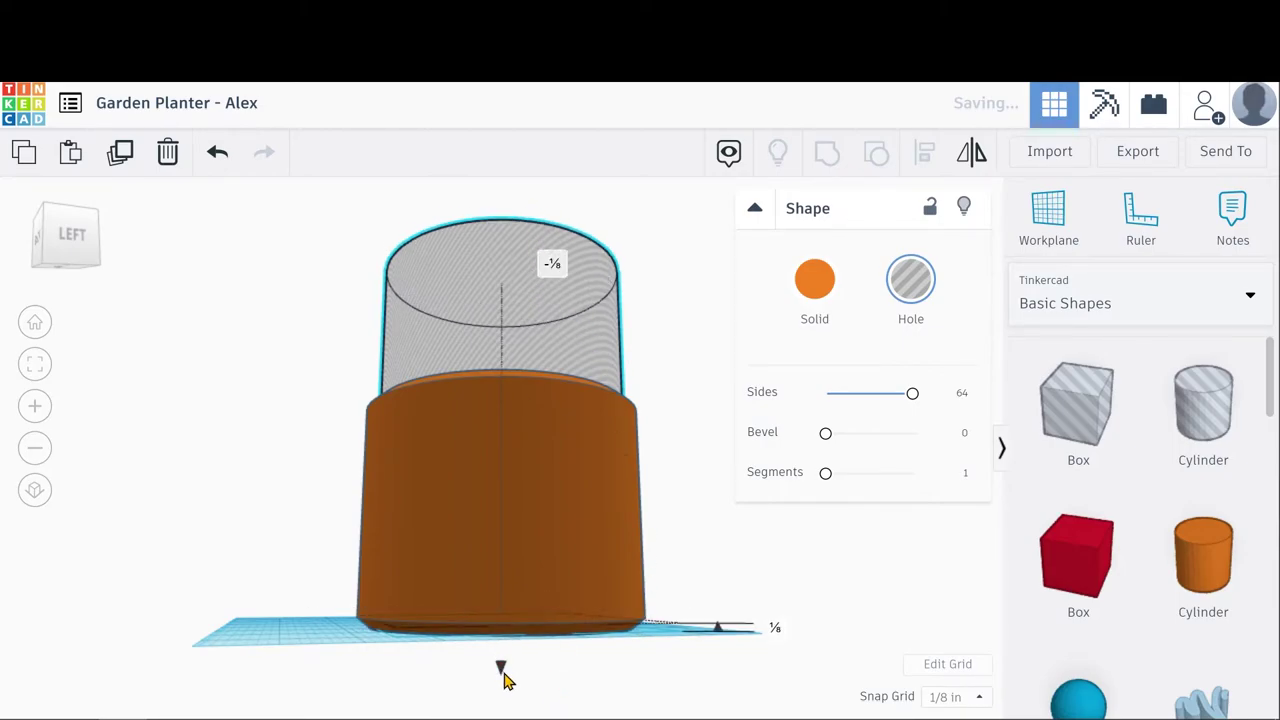
Group the orange cylinder with the raised hole cylinder to hollow out the planter with a closed bottom.
scroll(503, 677, up, 4)
right_click(604, 700)
click(167, 500)
click(168, 500)
scroll(172, 515, down, 3)
right_drag(174, 528, 520, 700)
scroll(668, 637, up, 3)
right_drag(668, 637, 563, 596)
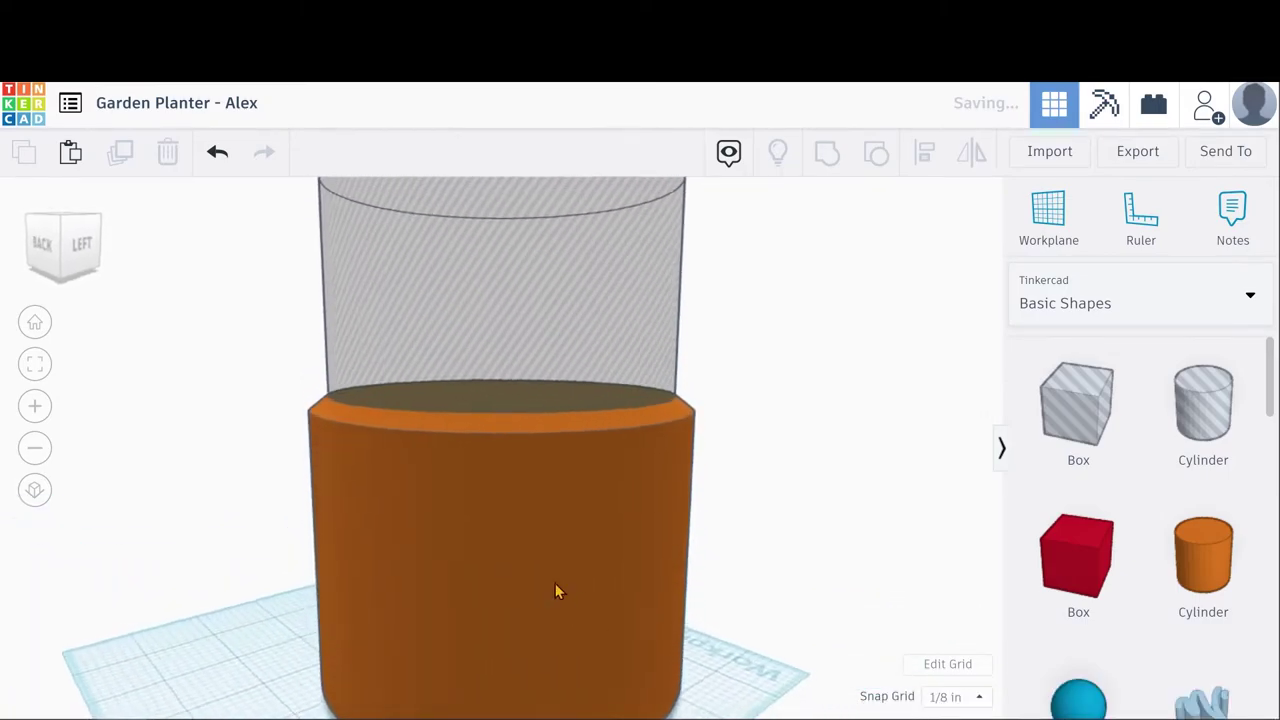
scroll(563, 596, down, 3)
drag(331, 343, 572, 540)
click(827, 152)
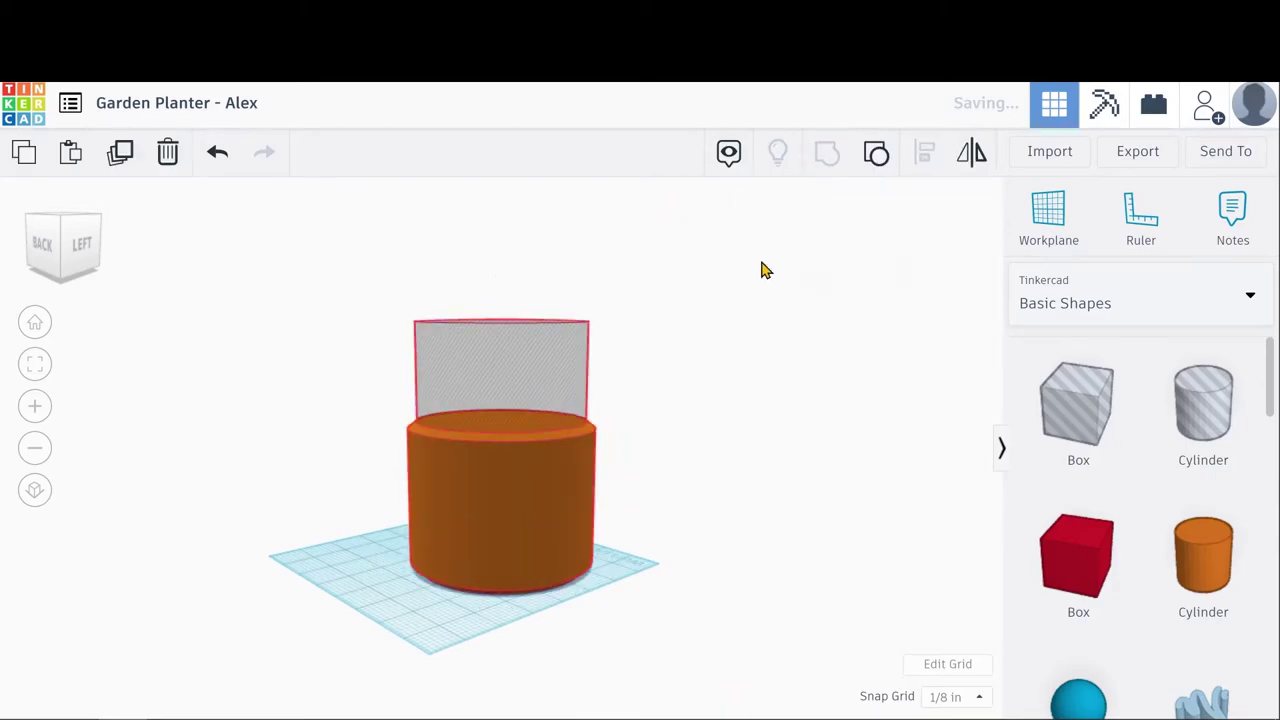
click(666, 446)
right_drag(666, 446, 906, 562)
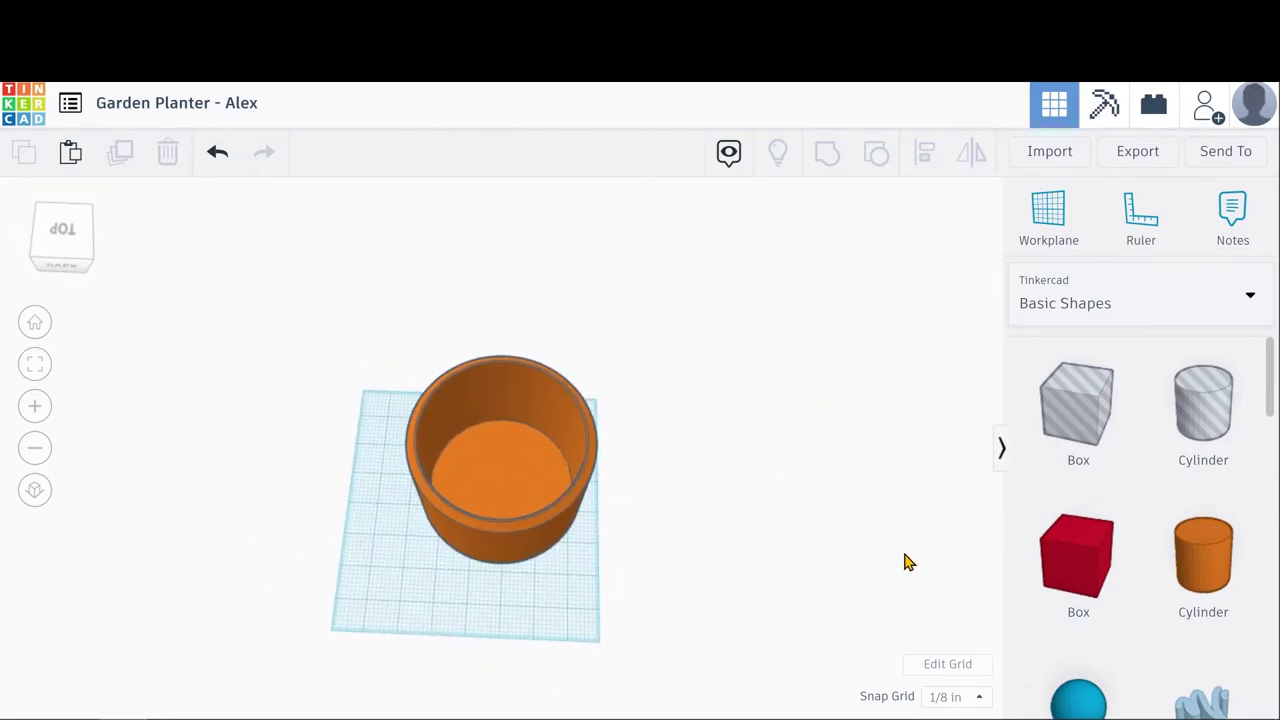
Add a second hole cylinder beside the planter and set its width and length to 0.5 in.
right_drag(916, 245, 466, 420)
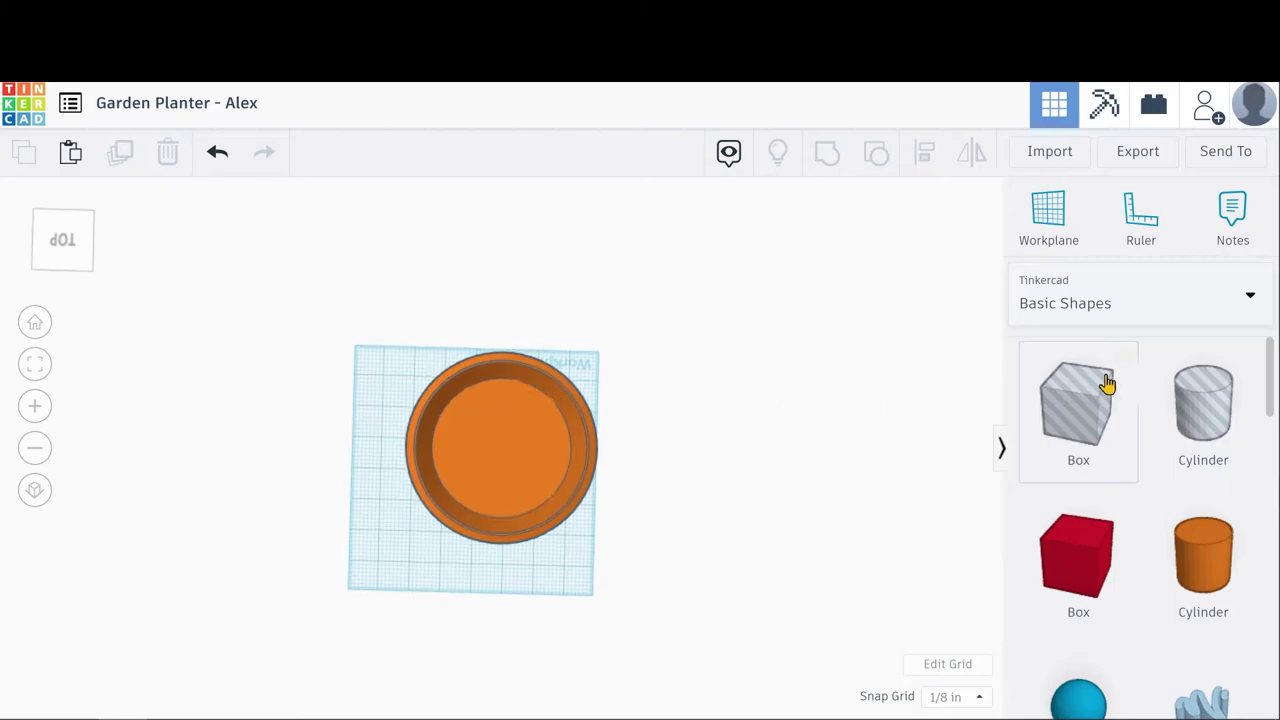
drag(1186, 427, 413, 558)
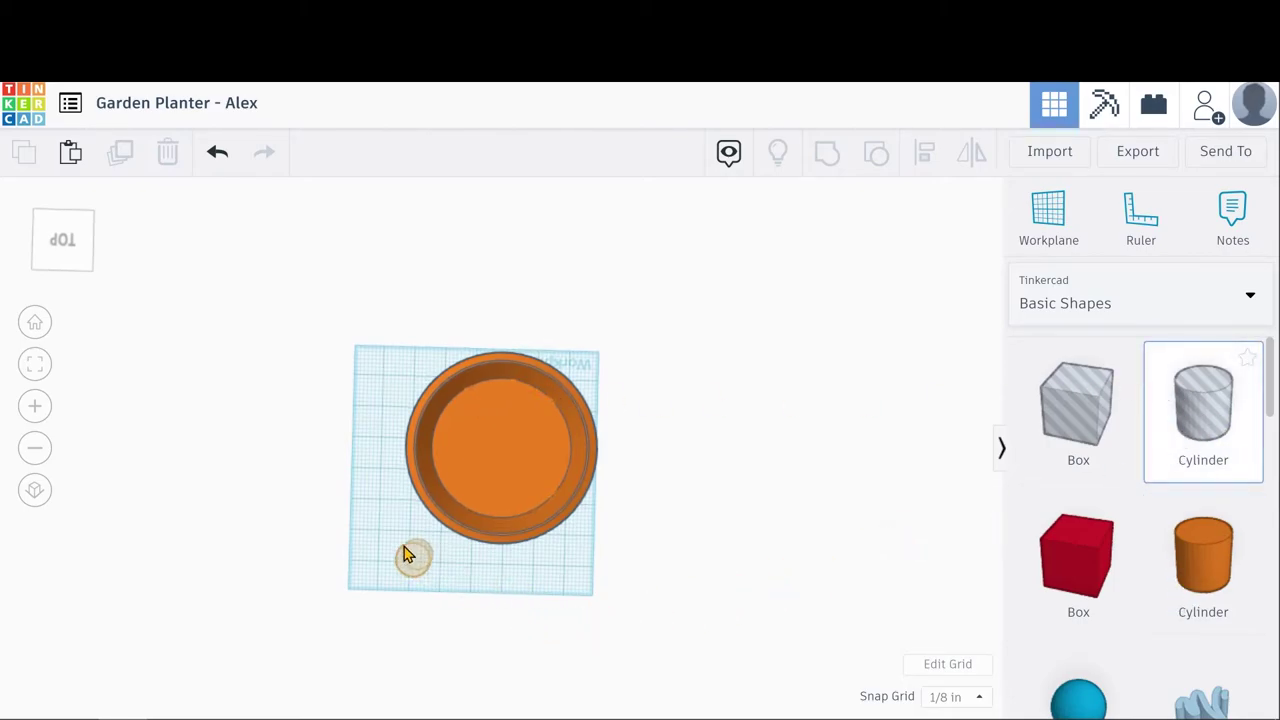
drag(385, 493, 384, 490)
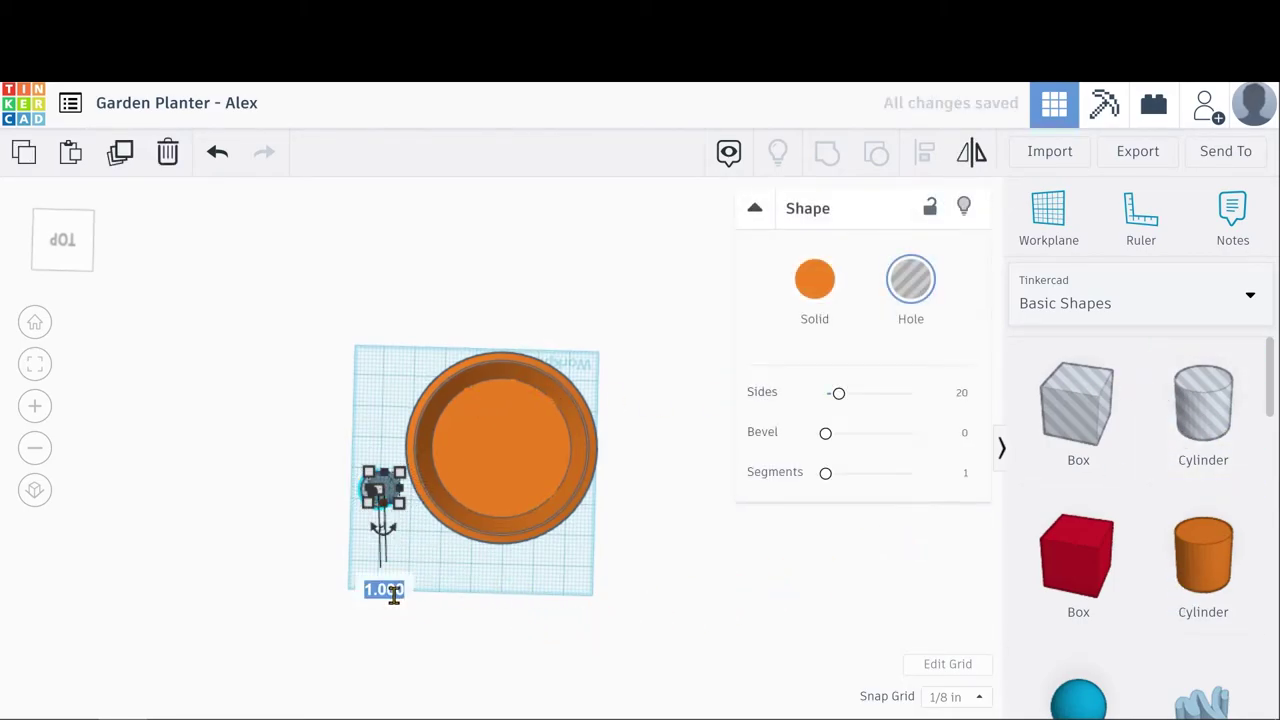
right_drag(408, 500, 474, 477)
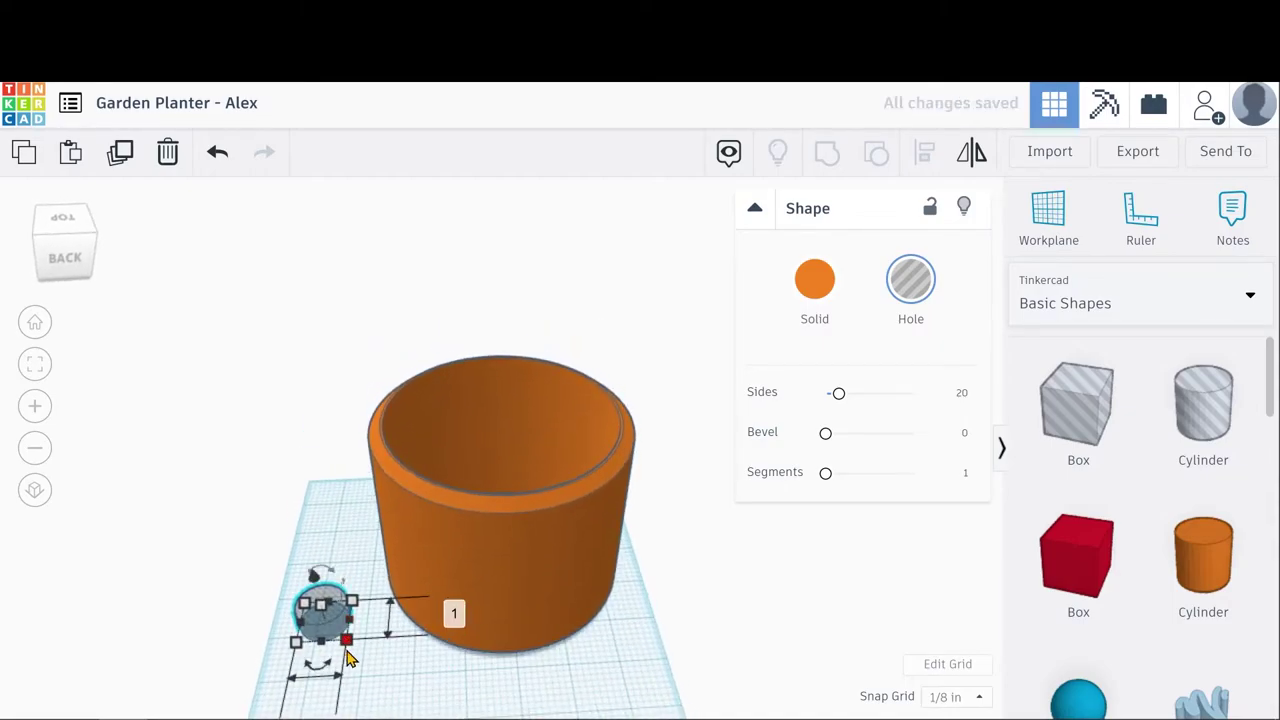
key(Return)
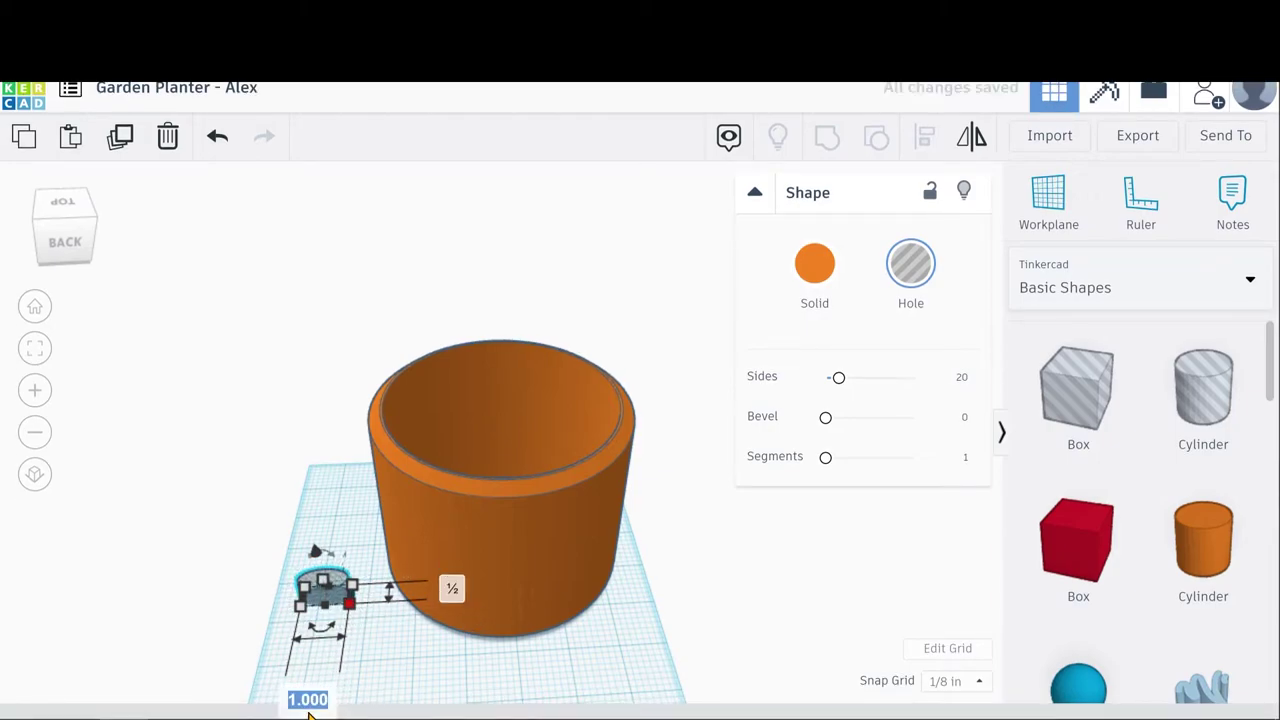
key(Return)
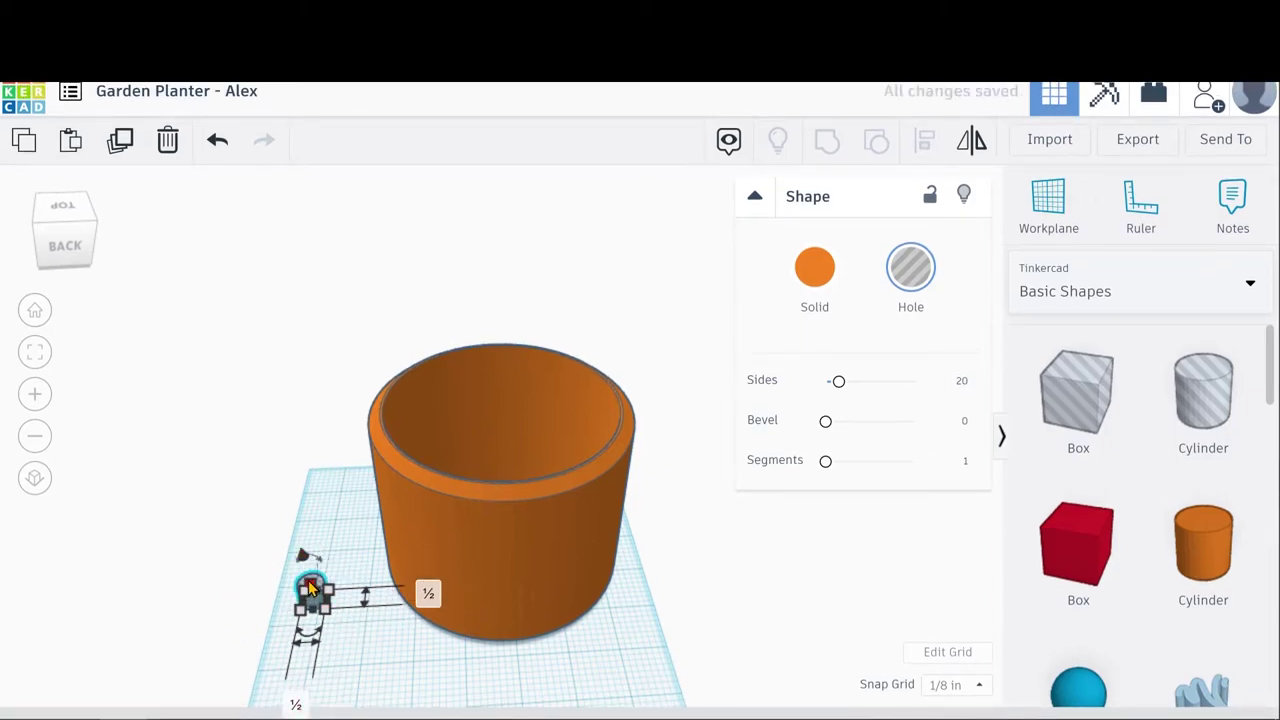
Move the small hole cylinder onto the planter's floor and centre it horizontally with the planter using Align.
drag(310, 588, 572, 586)
right_drag(572, 597, 318, 410)
drag(558, 573, 560, 575)
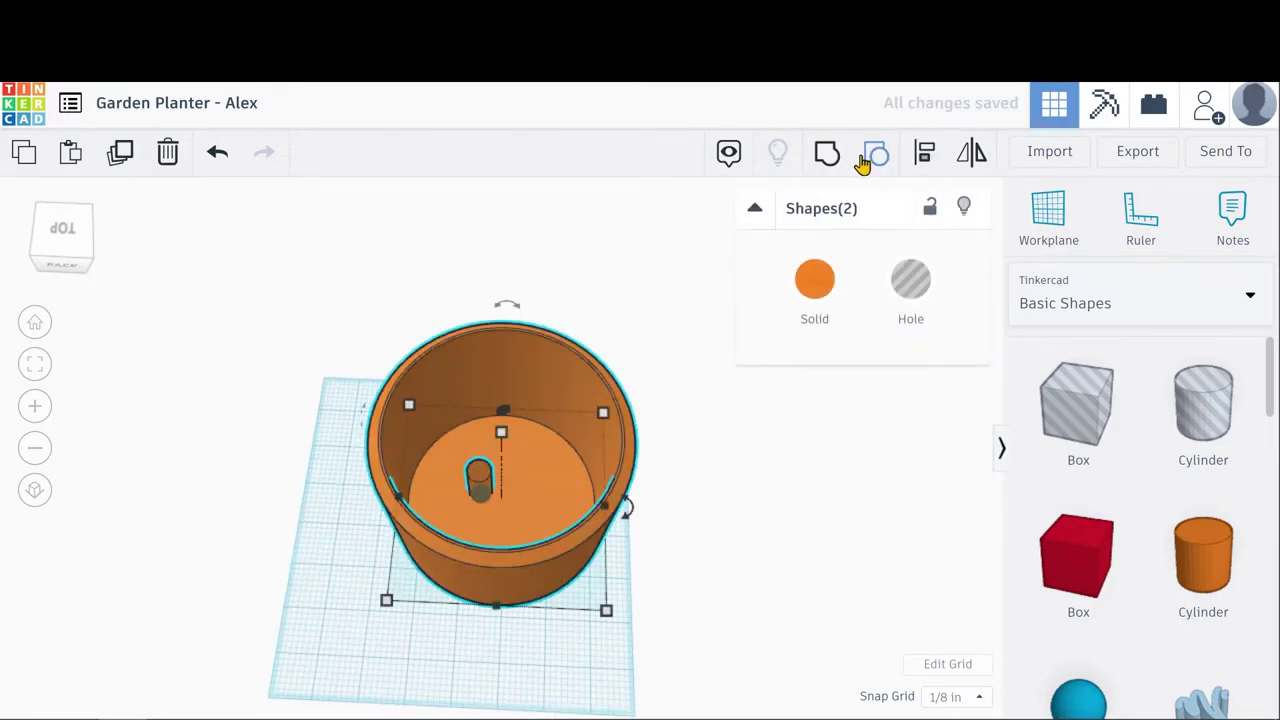
click(916, 158)
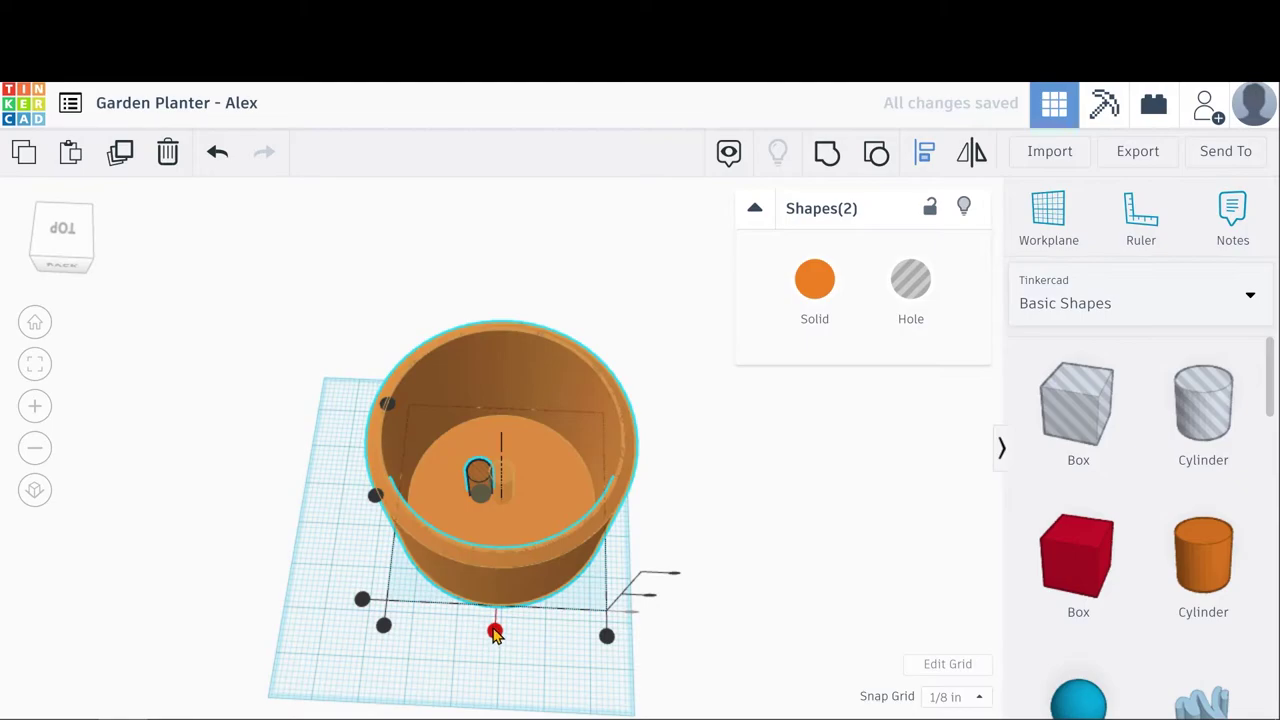
click(494, 630)
right_drag(794, 526, 627, 638)
click(627, 638)
Try grouping the small hole cylinder with the planter to cut a drainage hole, and undo the grouping.
drag(670, 652, 383, 297)
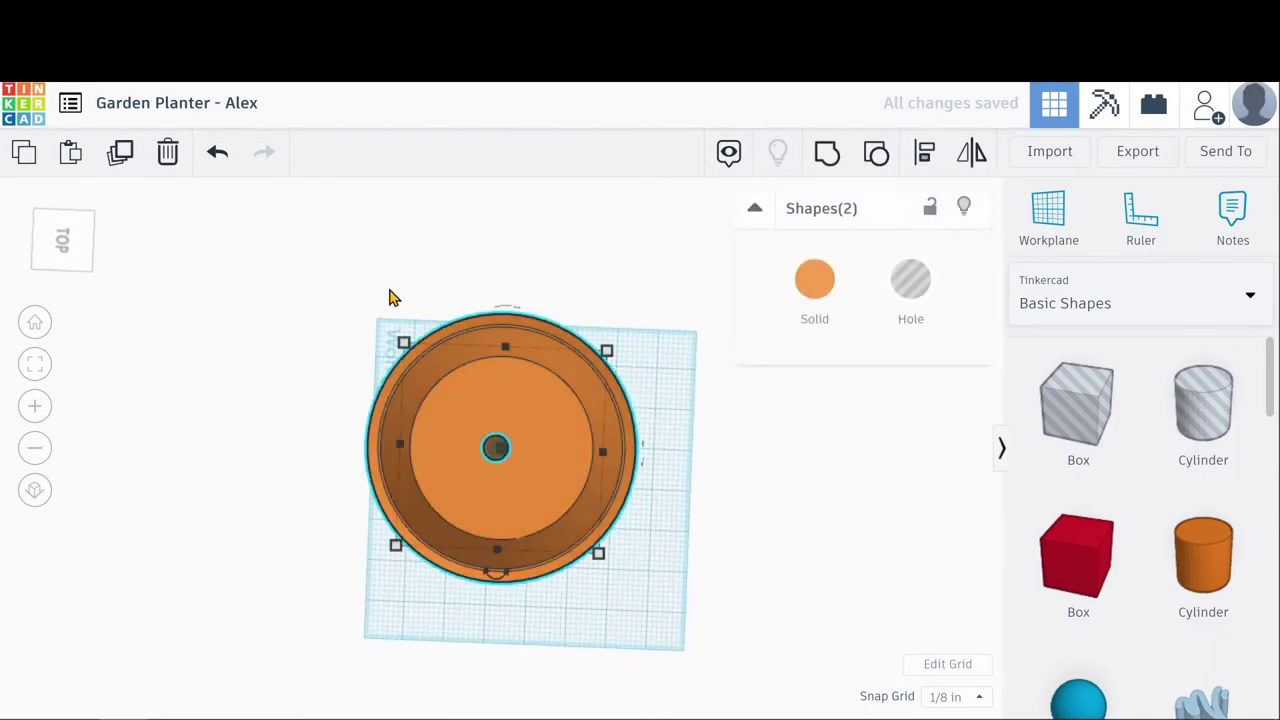
click(830, 152)
click(700, 566)
right_drag(700, 566, 789, 674)
key(ctrl+z)
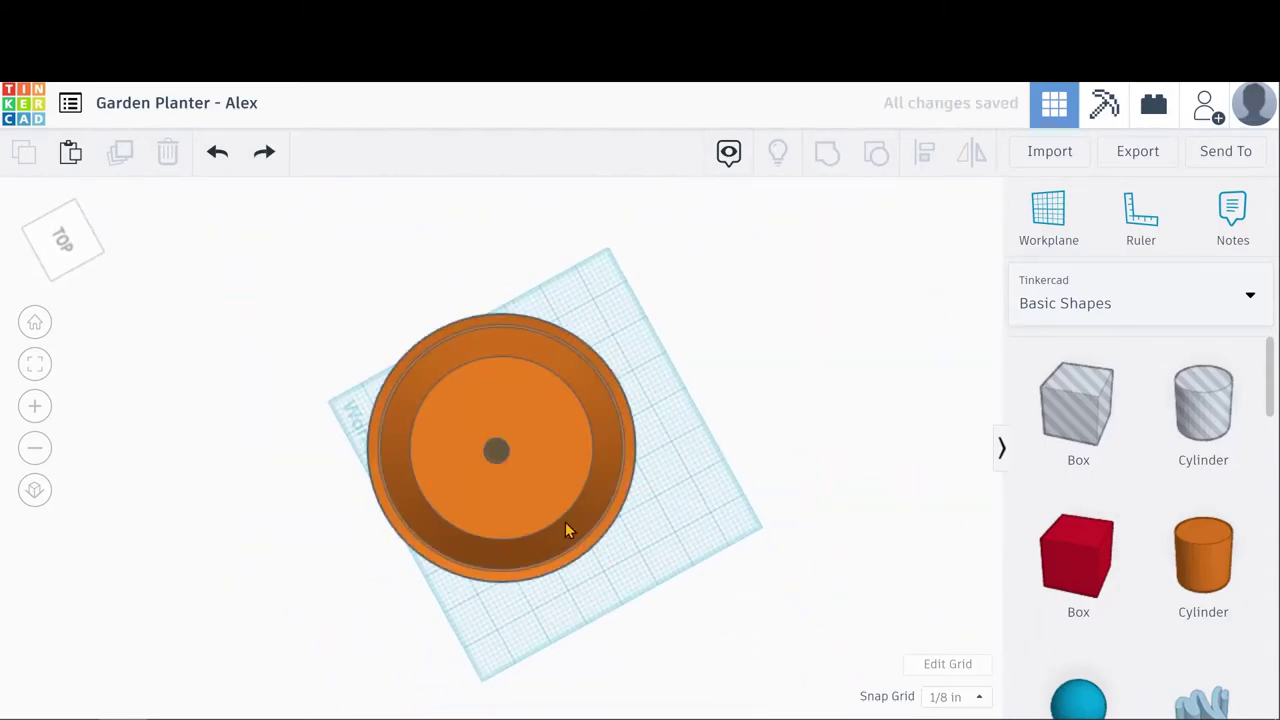
Align the small hole cylinder and the planter to a common centre in both horizontal directions.
click(505, 455)
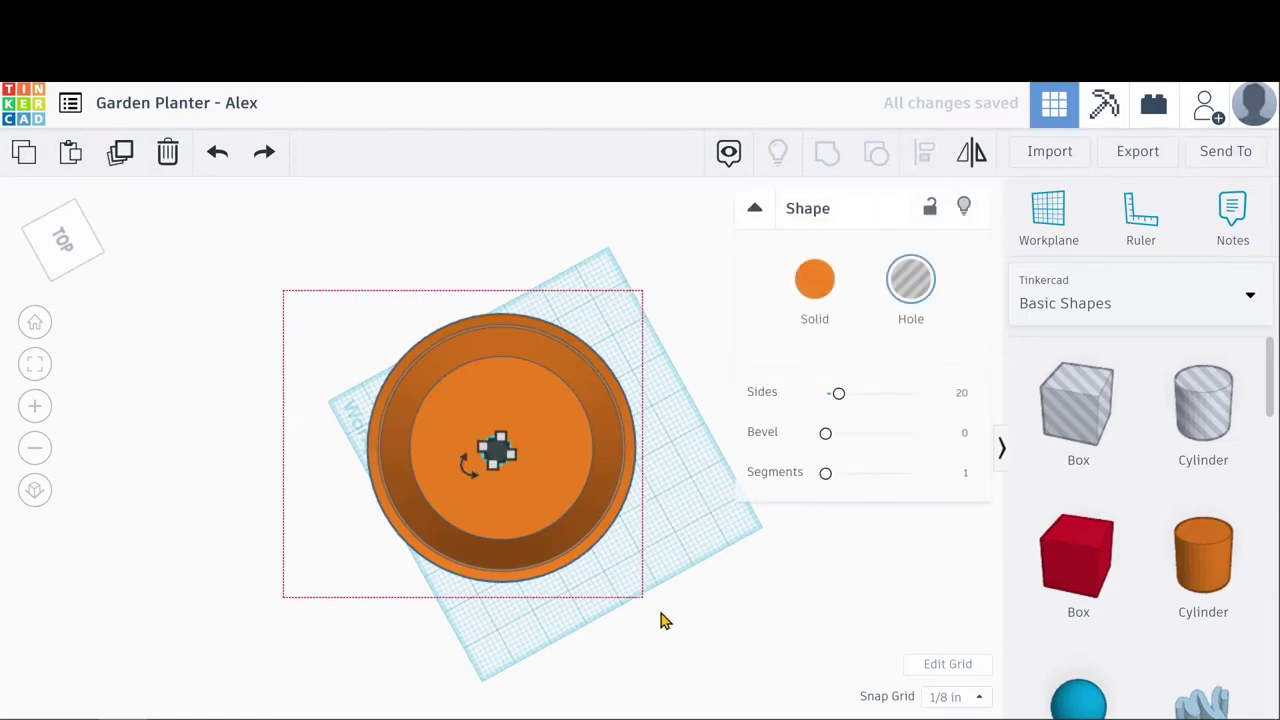
drag(651, 616, 655, 620)
right_drag(745, 545, 771, 514)
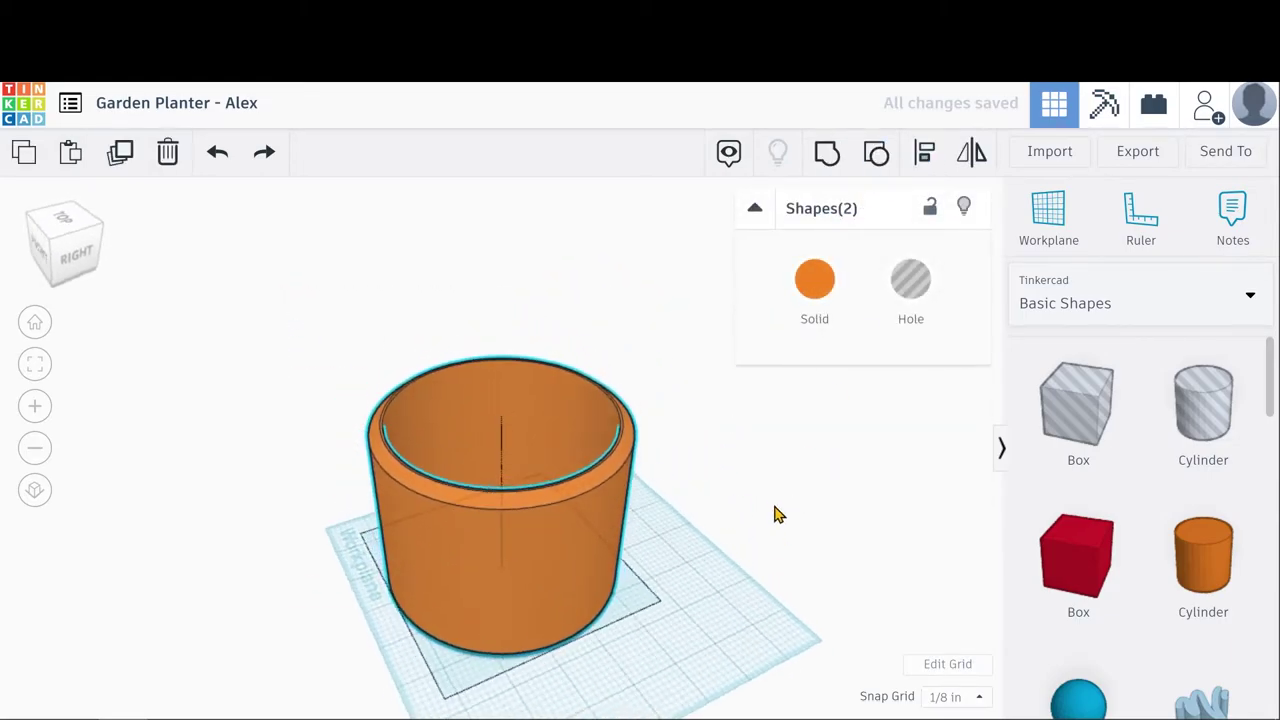
right_drag(605, 657, 518, 478)
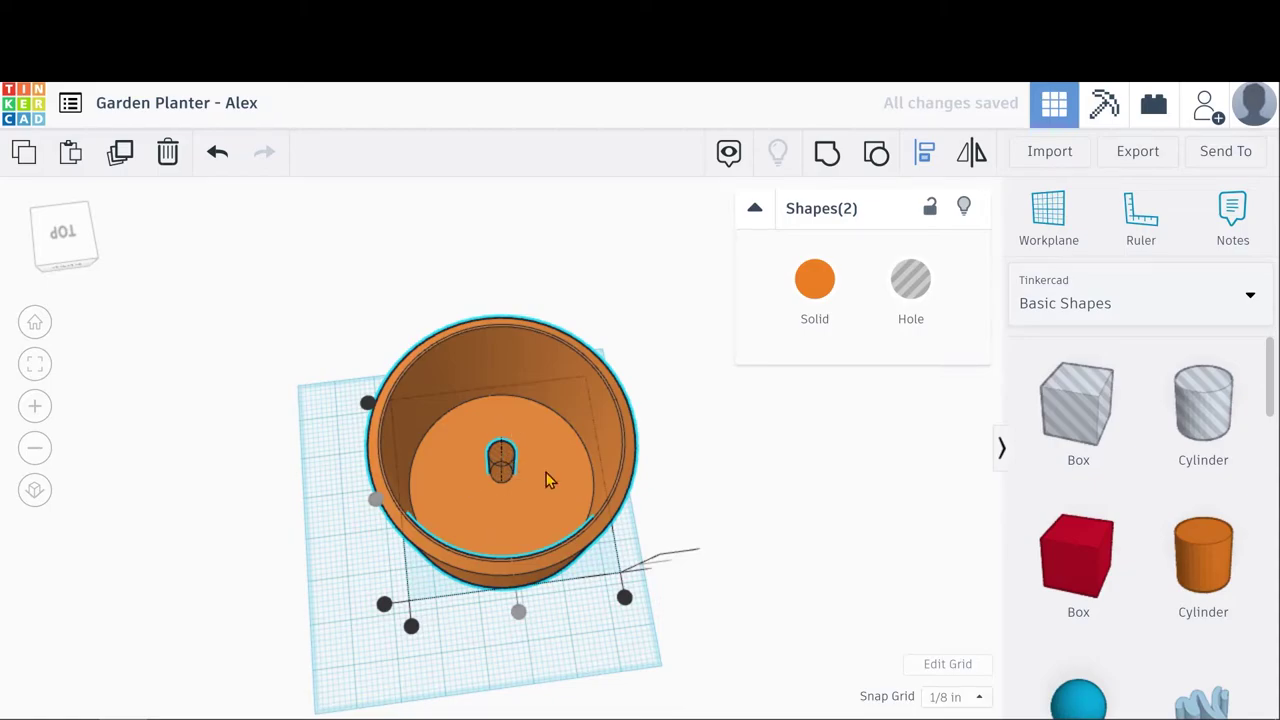
Move the small hole cylinder about 7/8 in and 5/8 in off the planter's centre and set its width and length to 0.25 in.
drag(512, 458, 462, 430)
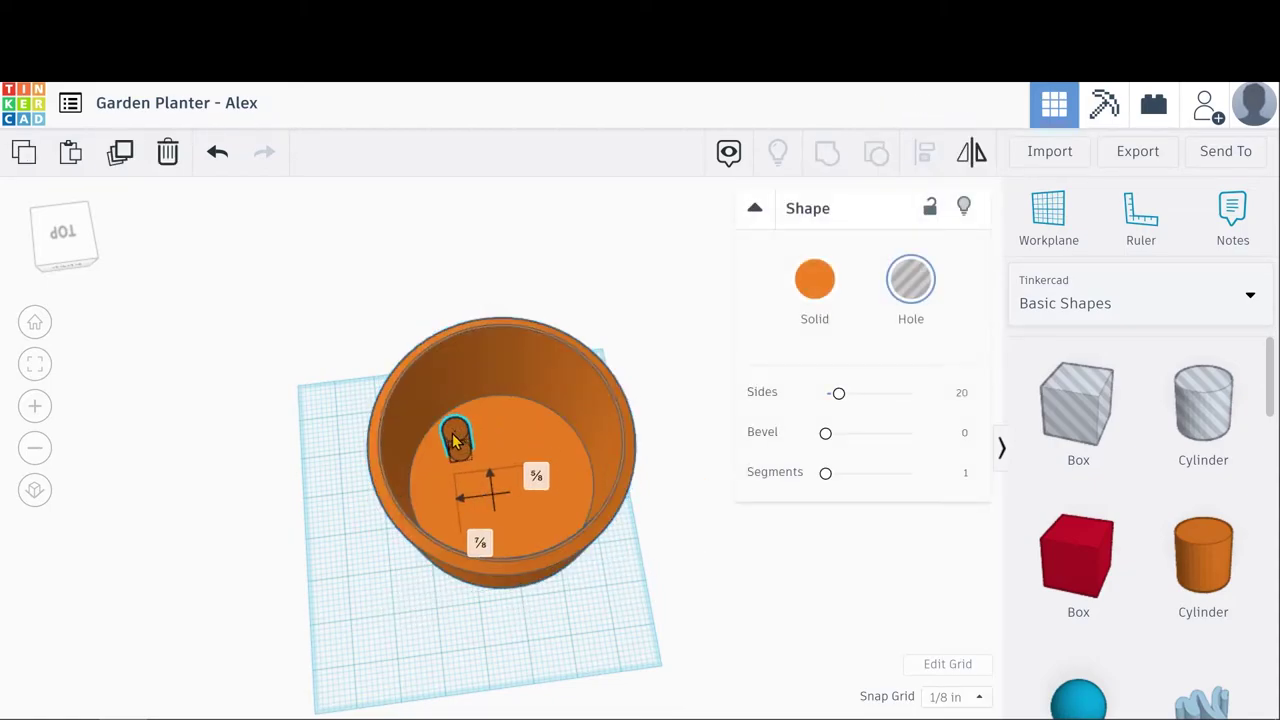
scroll(475, 555, up, 3)
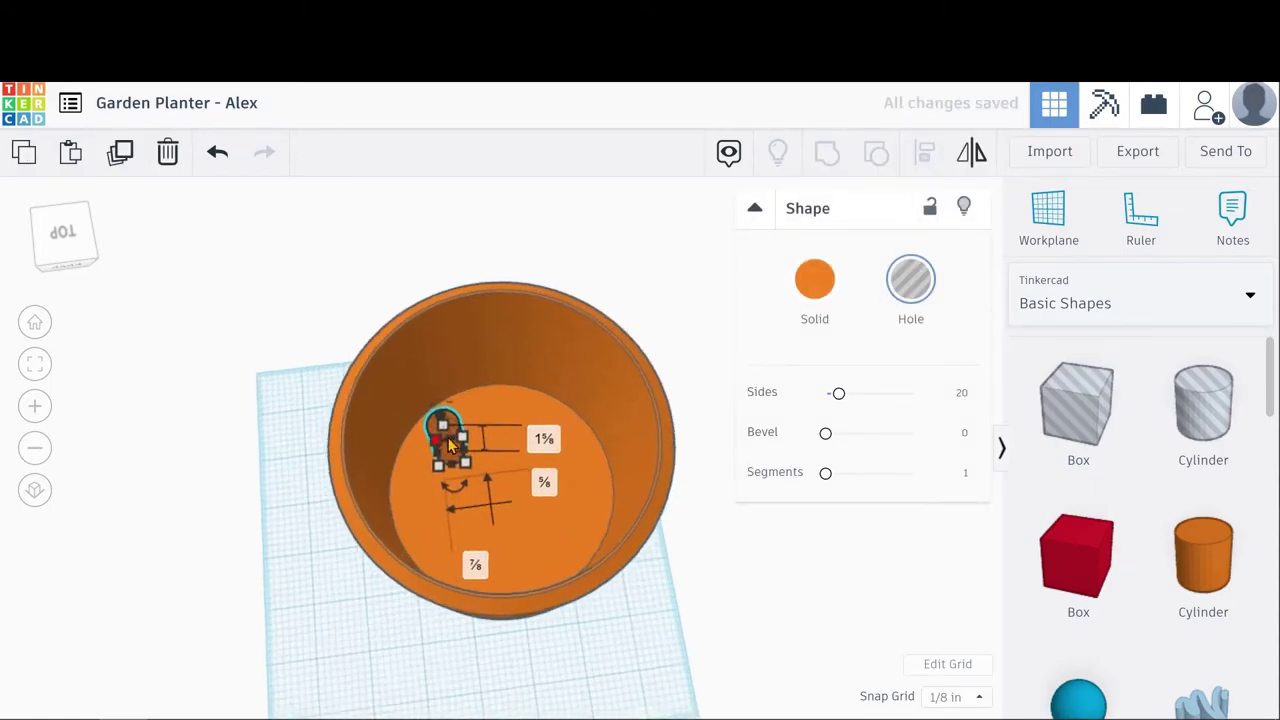
click(203, 394)
click(425, 432)
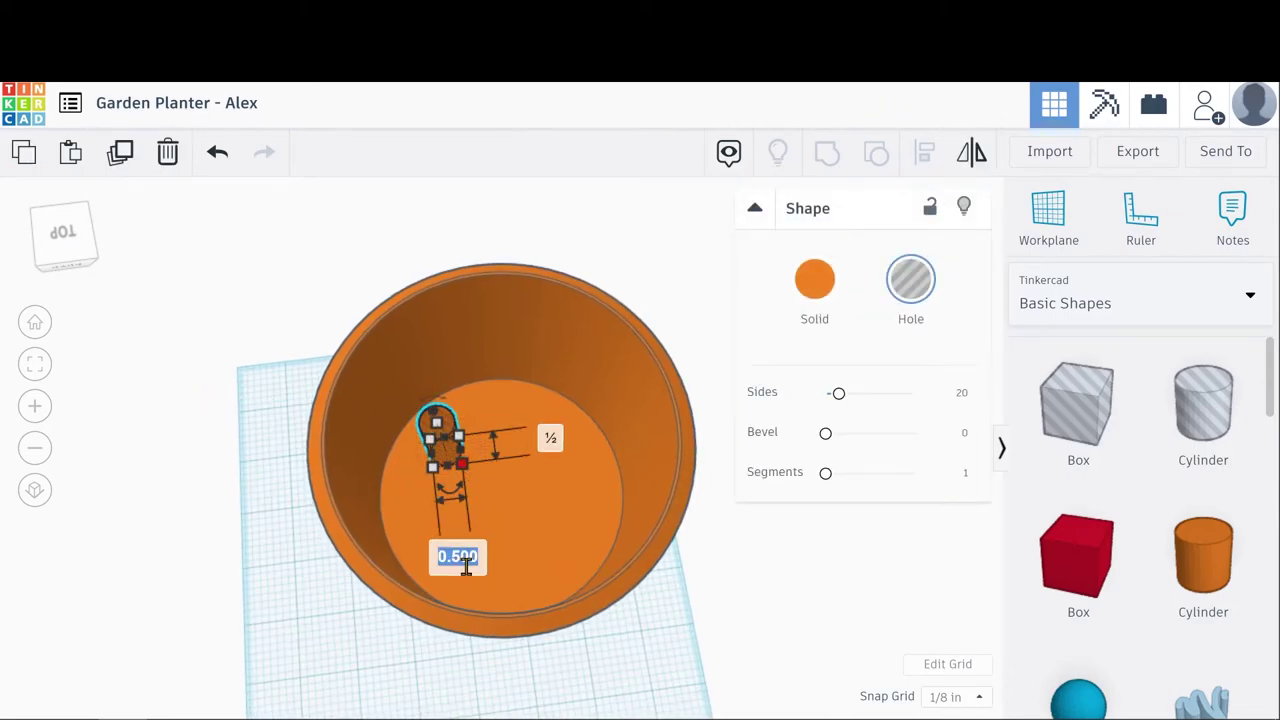
text(5)
key(Return)
click(535, 441)
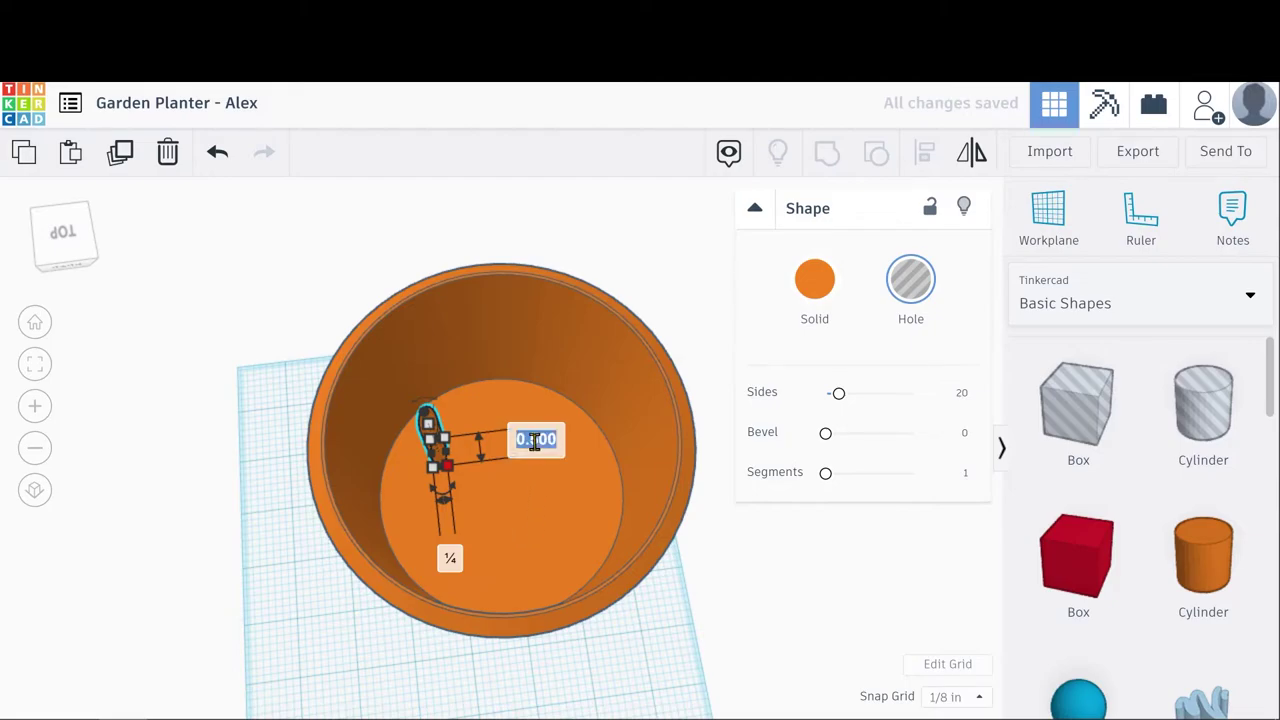
text(.25)
key(Return)
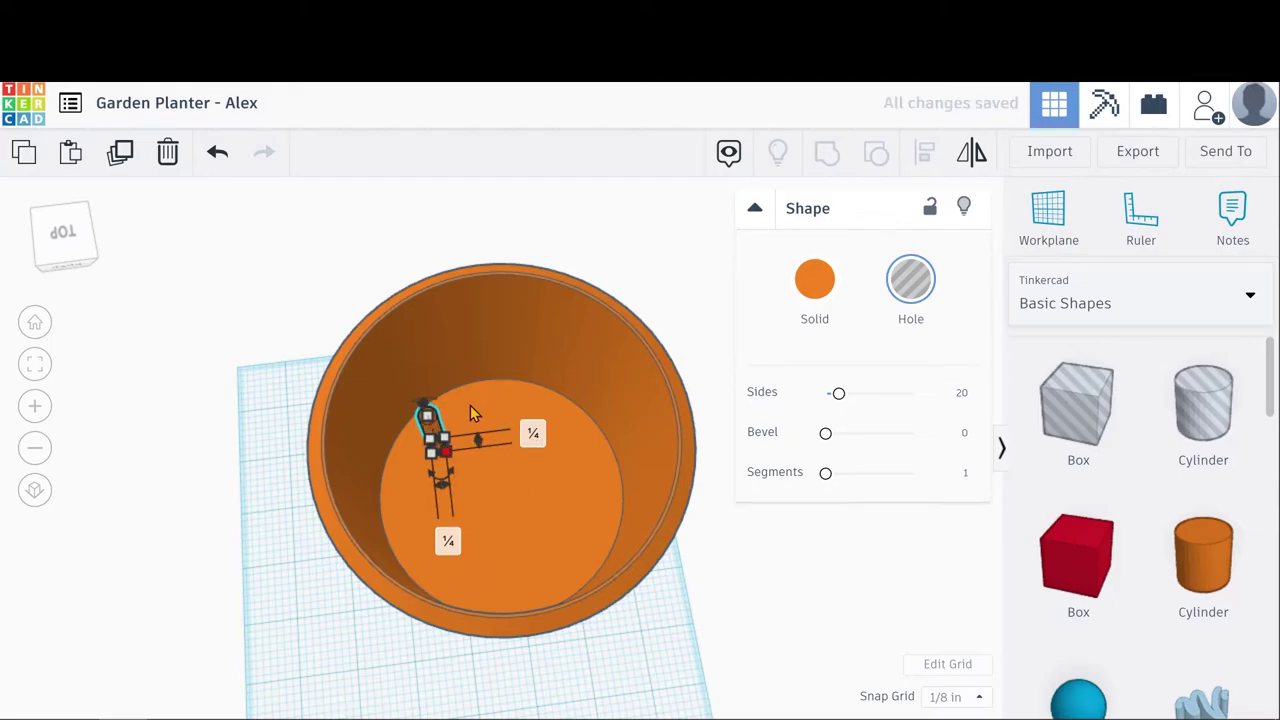
Nudge the small hole cylinder slightly inward on the planter's floor and undo the last height change.
key(Left)
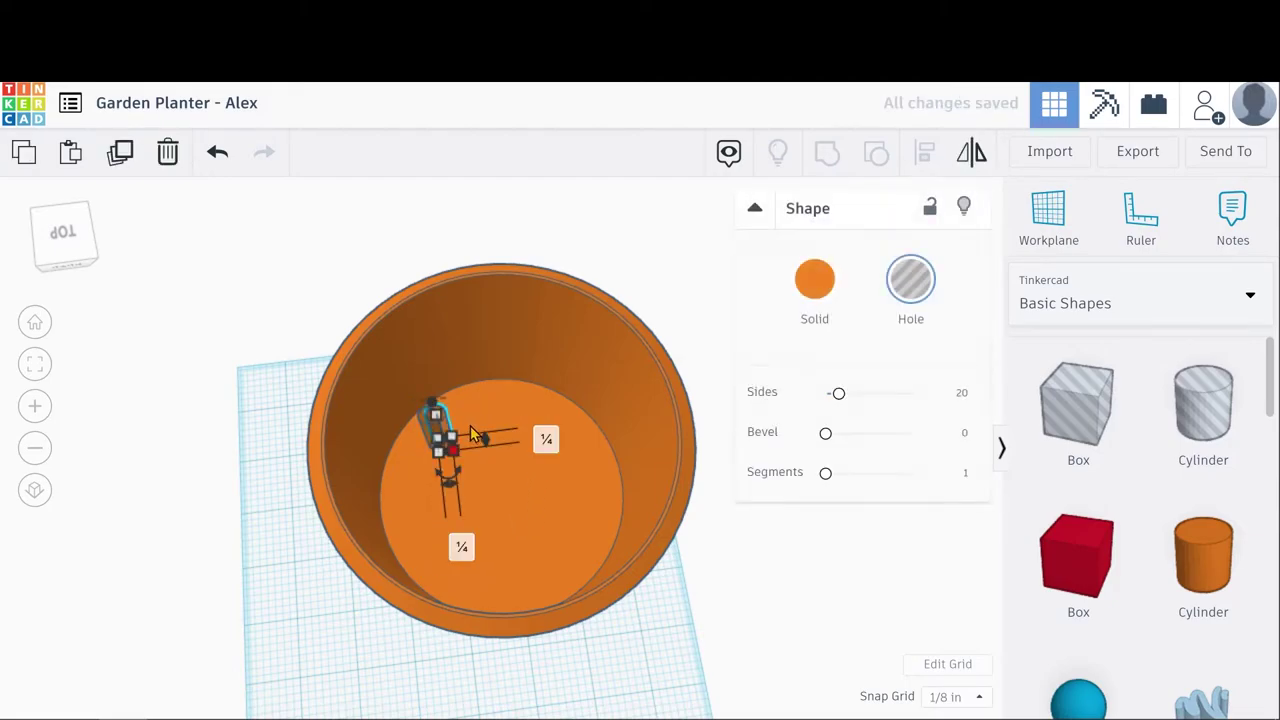
mouse_move(444, 421)
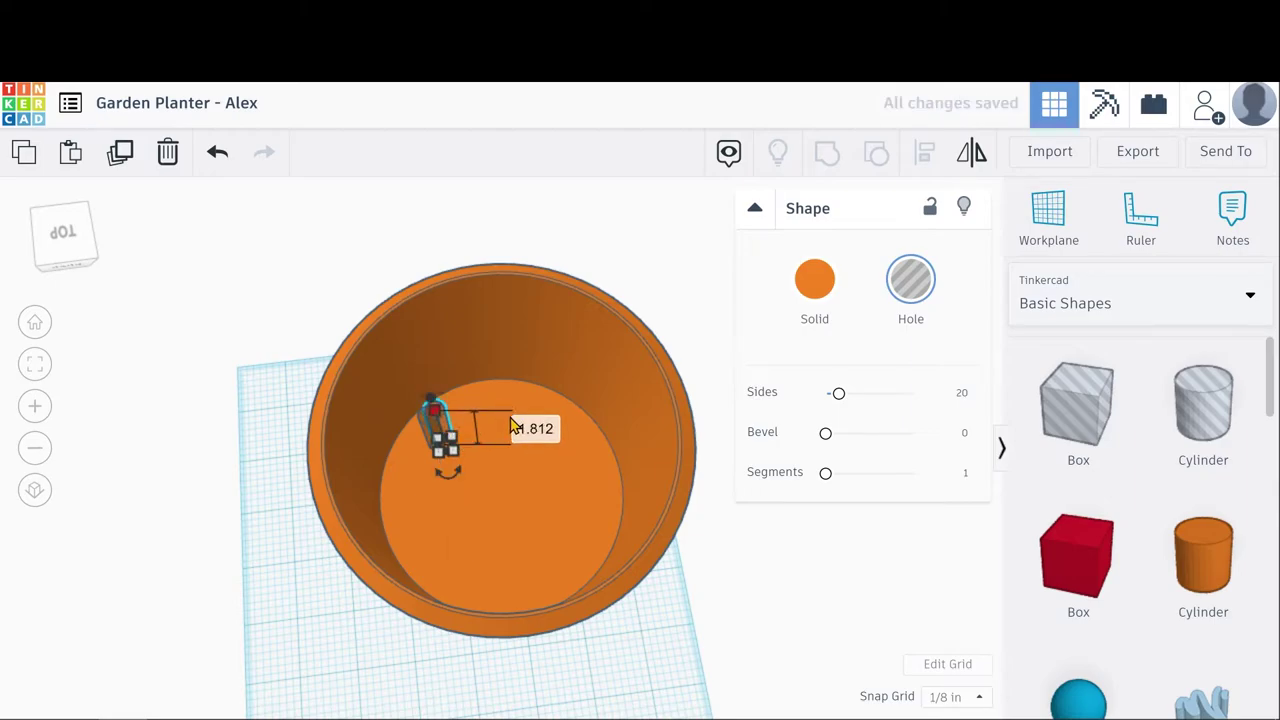
key(ctrl+z)
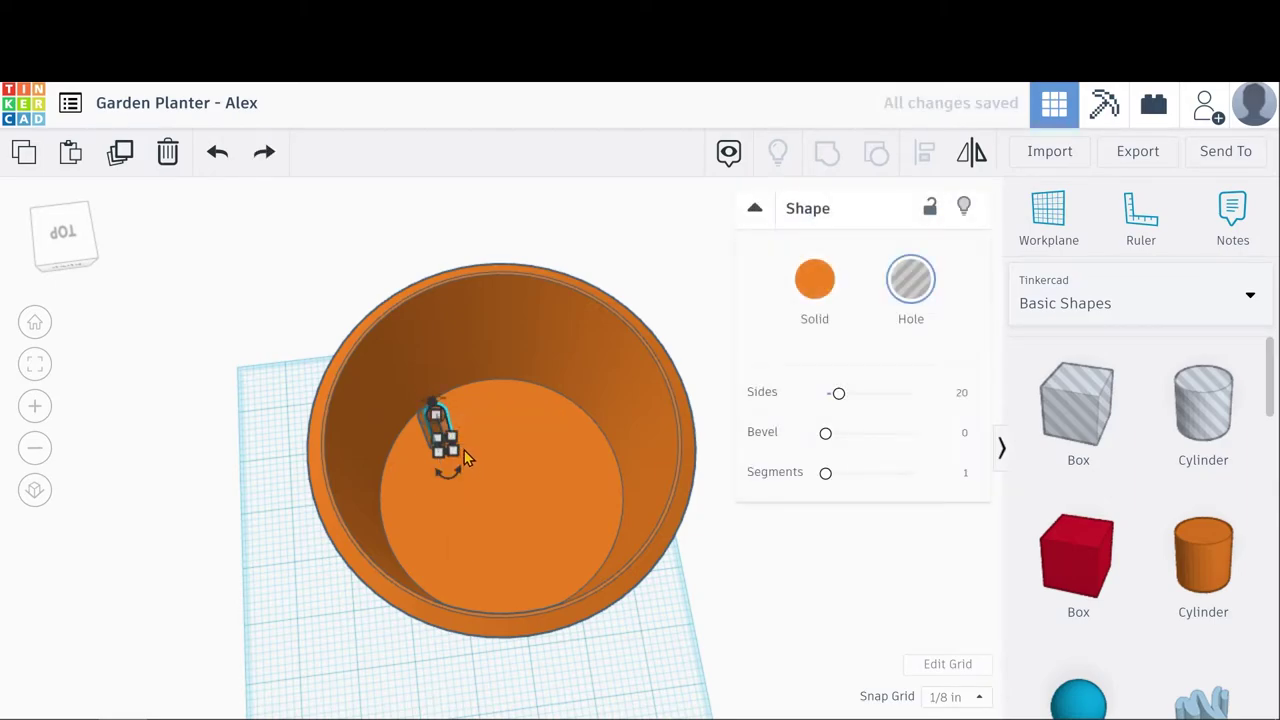
Duplicate the small hole cylinder three times and spread the four cylinders in a square across the planter's floor.
click(543, 464)
drag(558, 426, 566, 452)
right_drag(659, 578, 403, 651)
drag(440, 538, 448, 546)
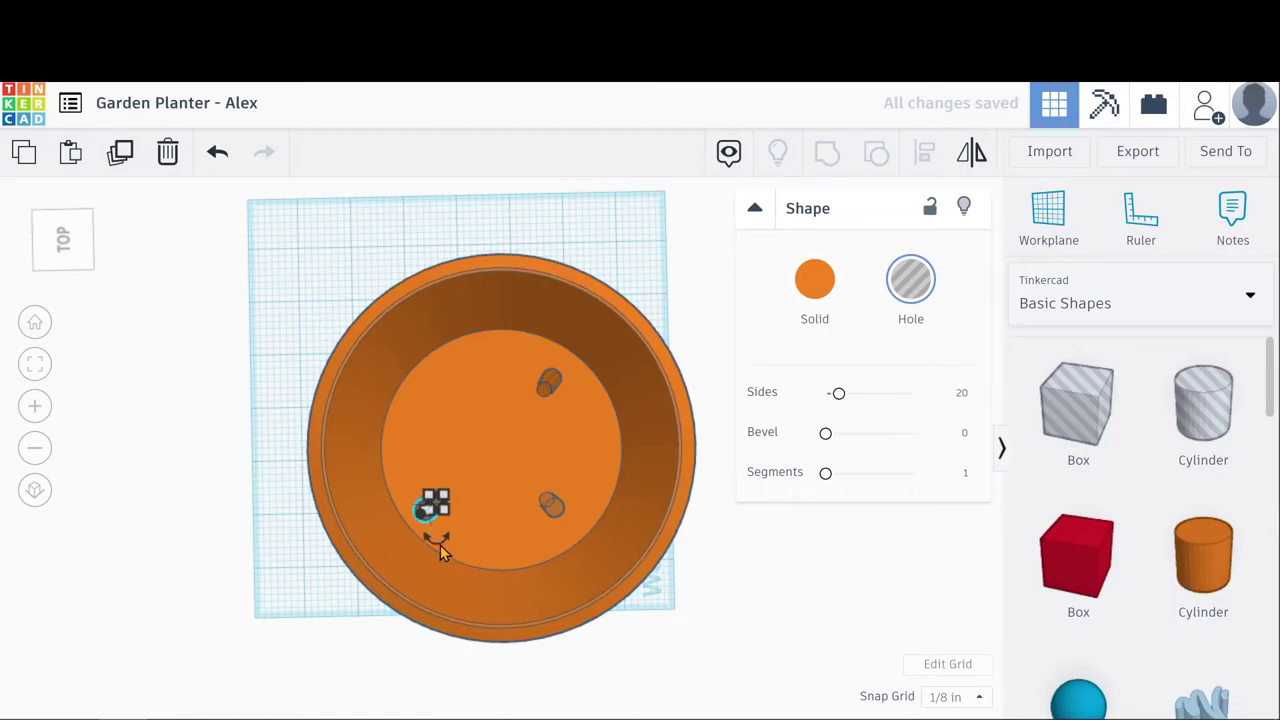
key(Up)
key(Up)
key(Up)
key(Up)
key(Up)
key(Up)
key(Up)
key(Up)
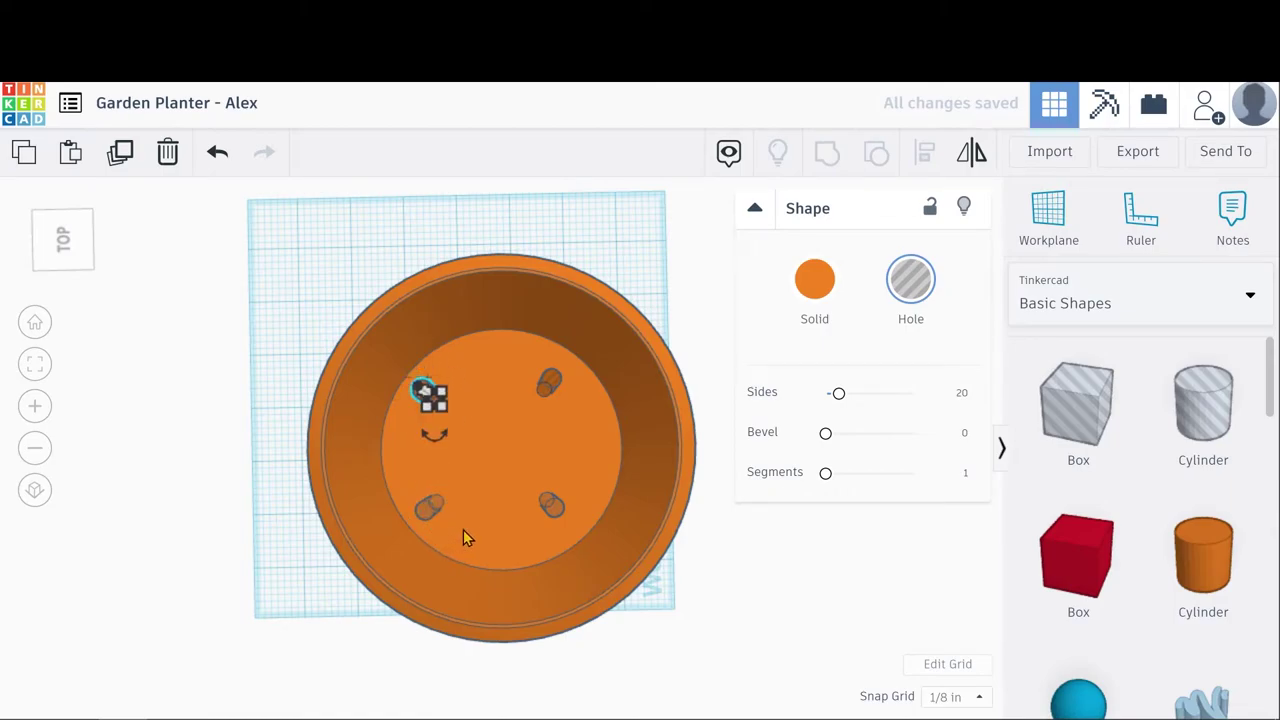
Try grouping the four small hole cylinders with the planter, and undo the grouping.
right_drag(467, 537, 557, 491)
click(434, 420)
click(237, 386)
right_drag(237, 386, 339, 384)
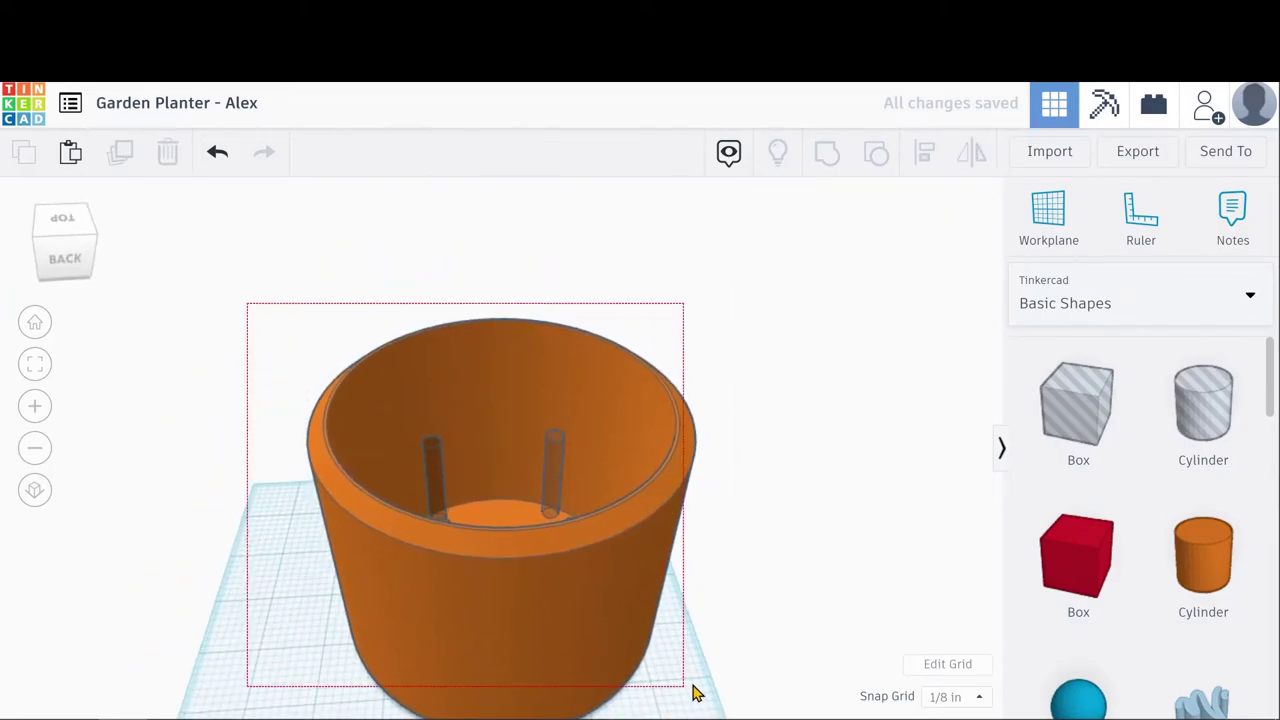
drag(688, 694, 688, 694)
click(826, 153)
right_drag(780, 434, 760, 561)
key(ctrl+z)
Lower three of the small hole cylinders so that they reach down through the planter's floor.
click(562, 420)
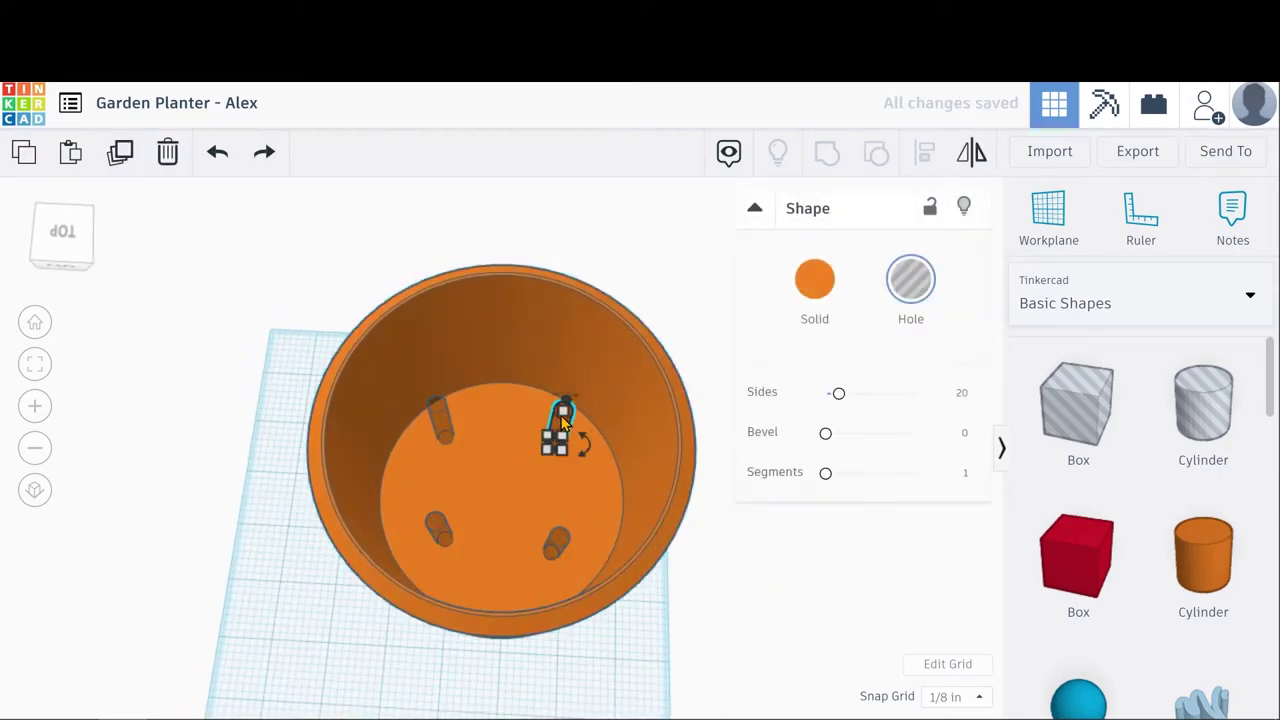
drag(564, 410, 560, 427)
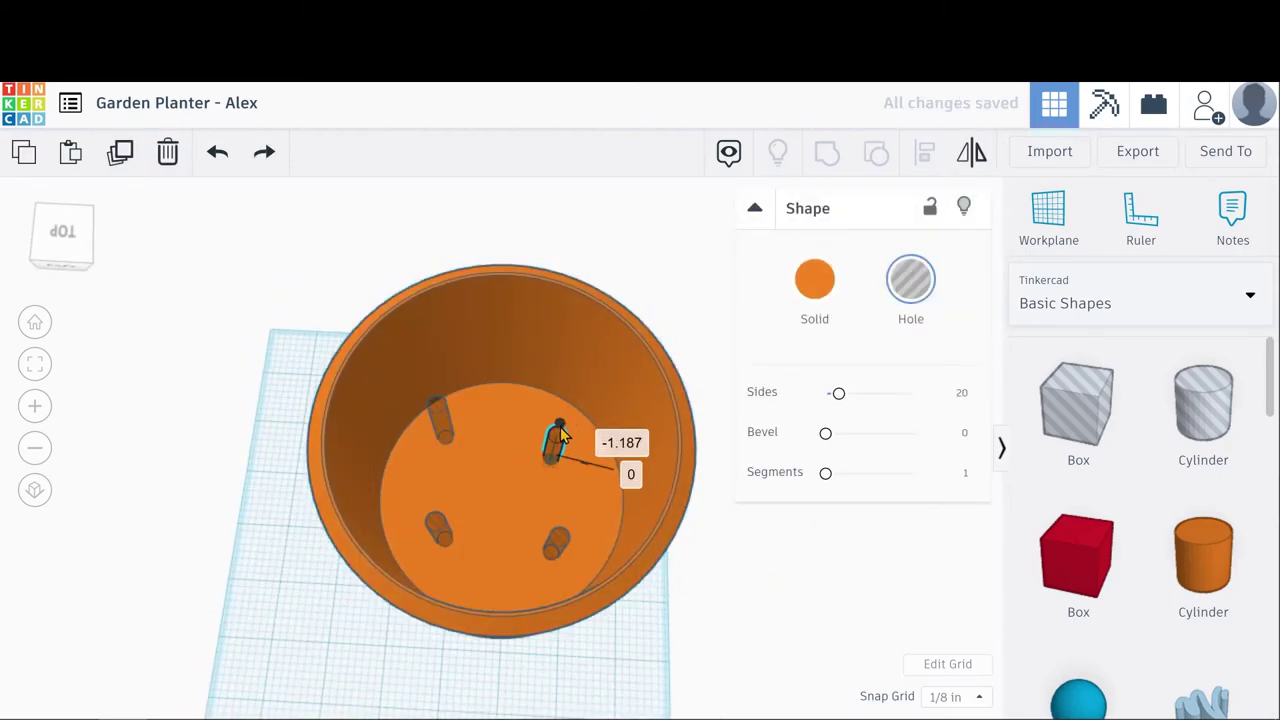
click(441, 406)
drag(434, 400, 441, 447)
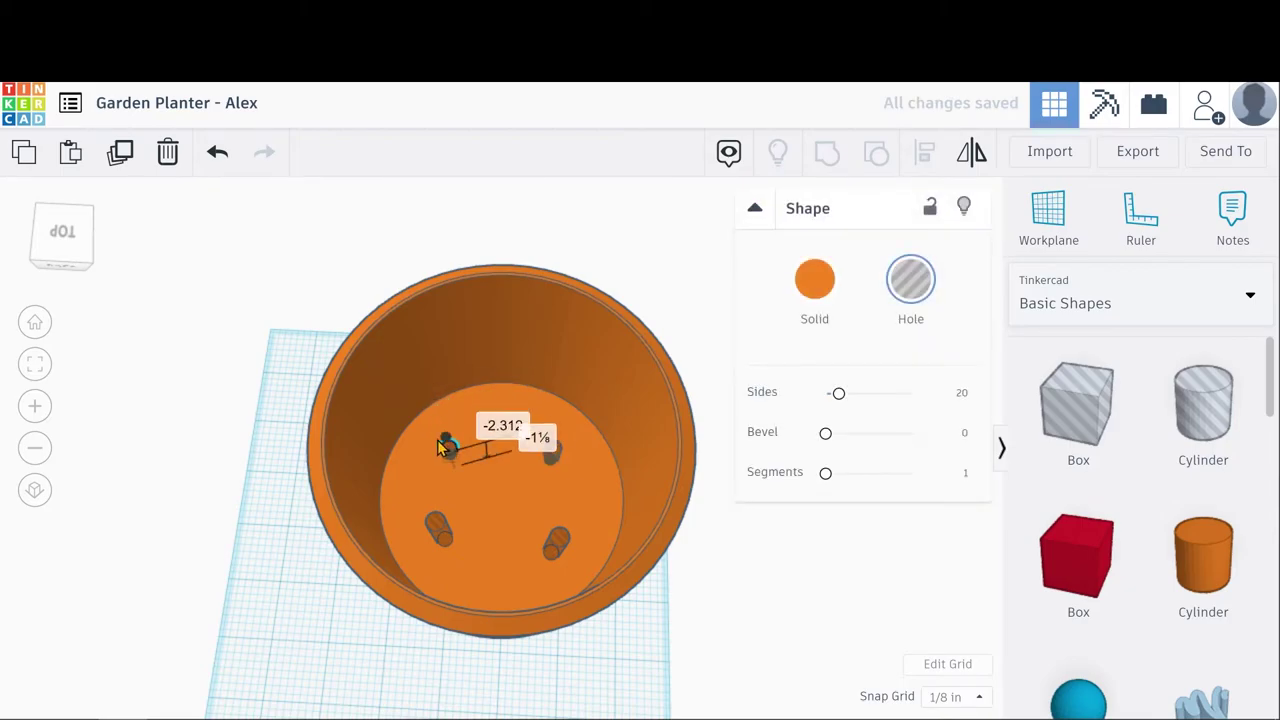
click(440, 522)
drag(433, 521, 446, 553)
click(556, 550)
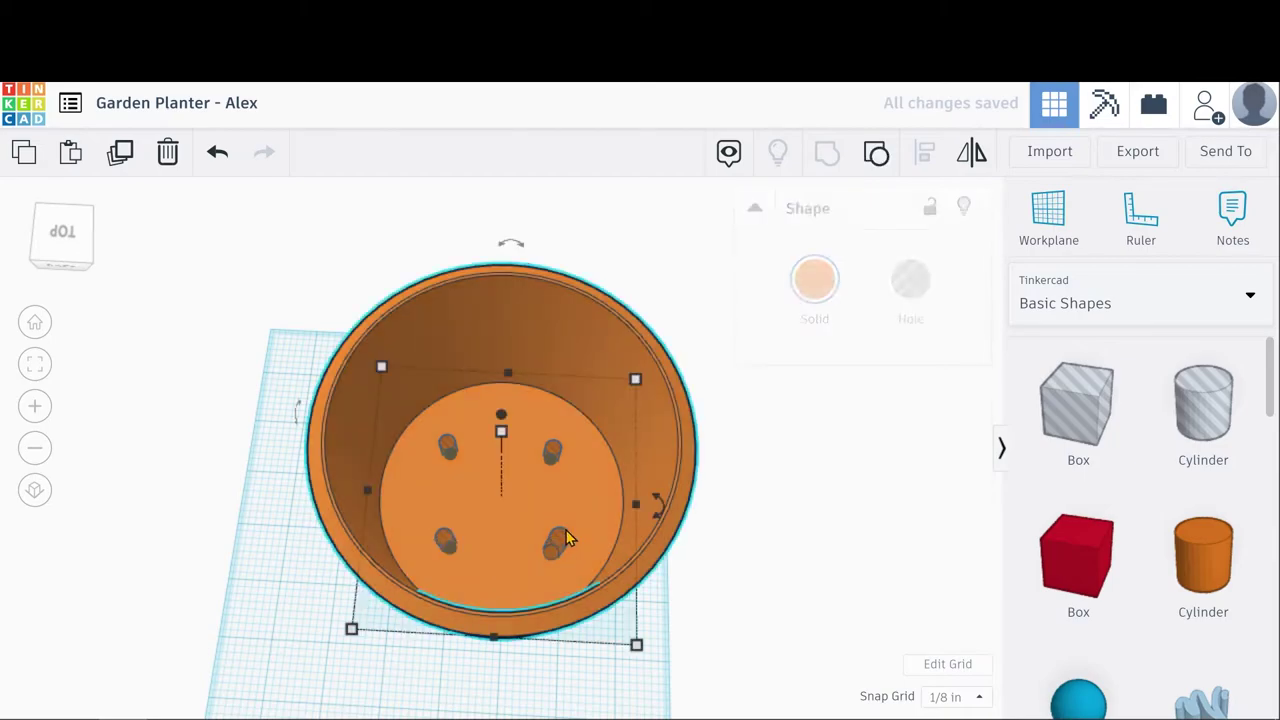
Try grouping the lowered hole cylinders with the planter while viewing it from the side, and undo the grouping.
right_drag(577, 583, 640, 491)
click(34, 405)
right_drag(165, 465, 164, 402)
drag(164, 402, 572, 618)
click(829, 153)
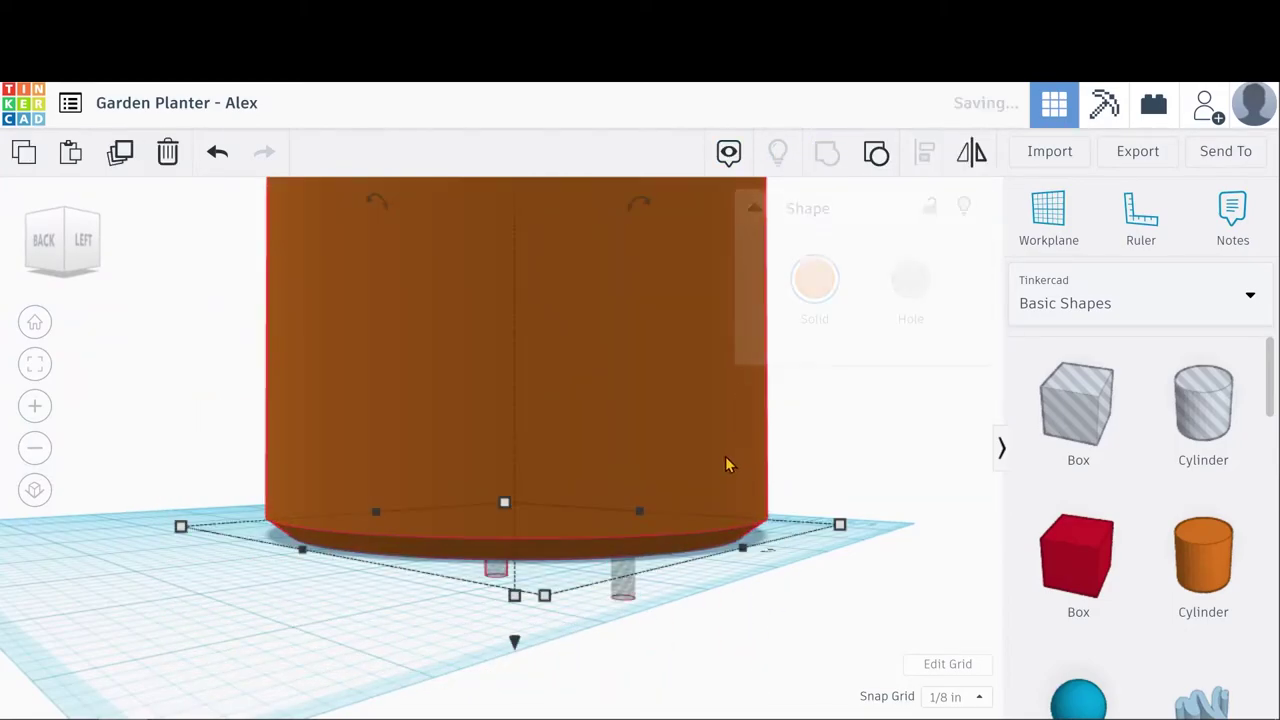
click(837, 466)
right_drag(837, 466, 768, 603)
scroll(766, 603, down, 5)
right_drag(669, 491, 640, 576)
scroll(568, 493, down, 3)
Lower the remaining hole cylinder through the floor and group all four cylinders with the planter to cut the drainage holes.
click(614, 578)
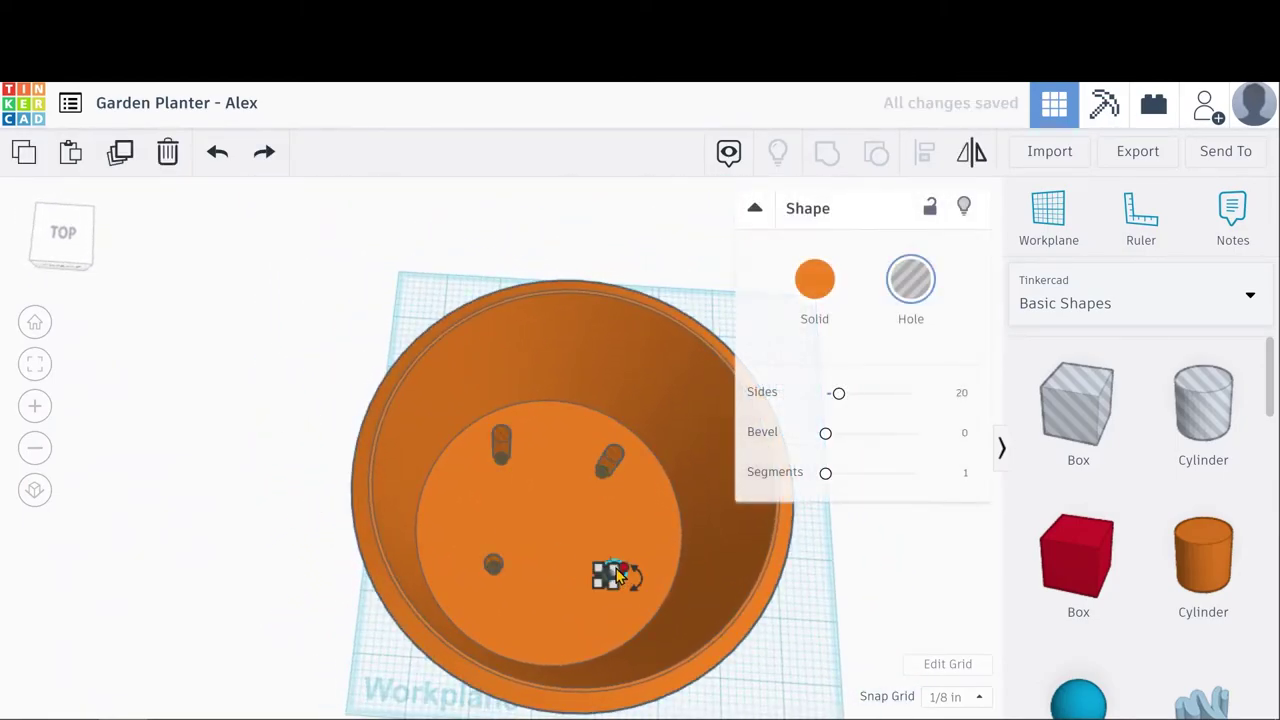
drag(775, 690, 380, 357)
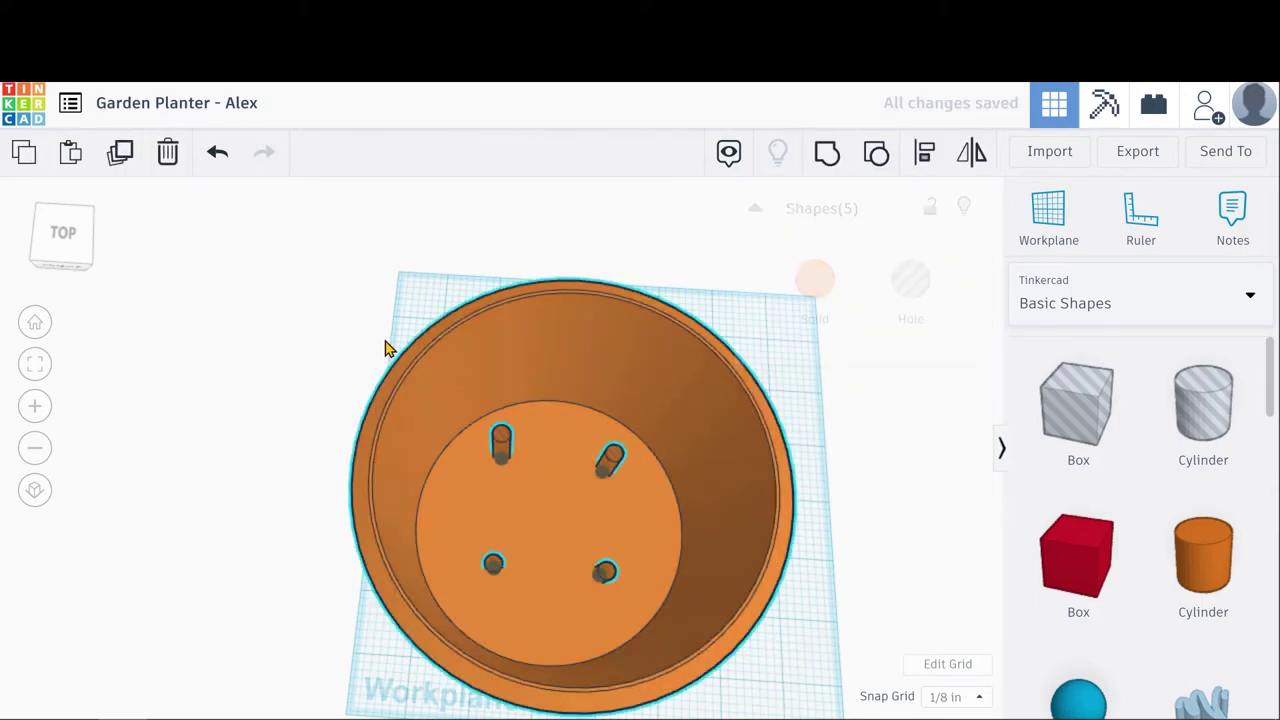
click(827, 153)
click(831, 551)
right_drag(831, 551, 571, 533)
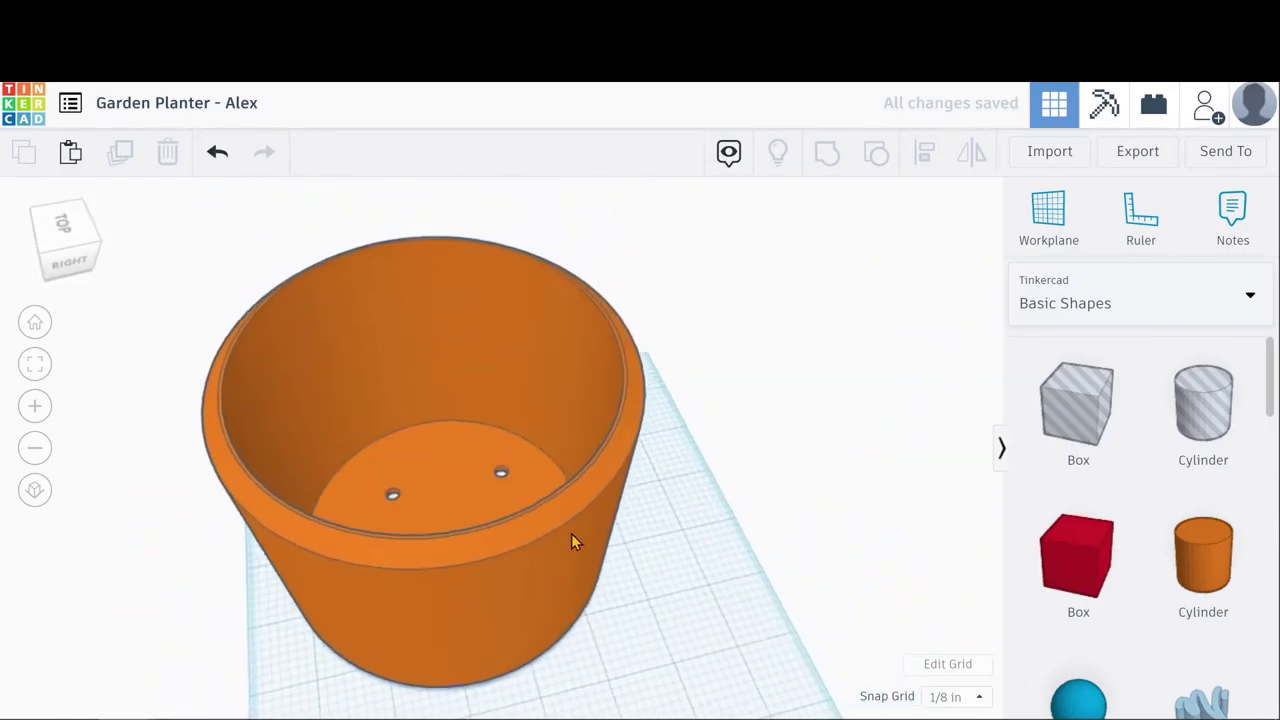
Examine the outside walls of the grouped planter from several sides.
scroll(571, 533, down, 5)
right_drag(563, 589, 455, 500)
scroll(1192, 572, down, 5)
scroll(1131, 571, up, 3)
scroll(429, 419, up, 3)
scroll(429, 419, up, 2)
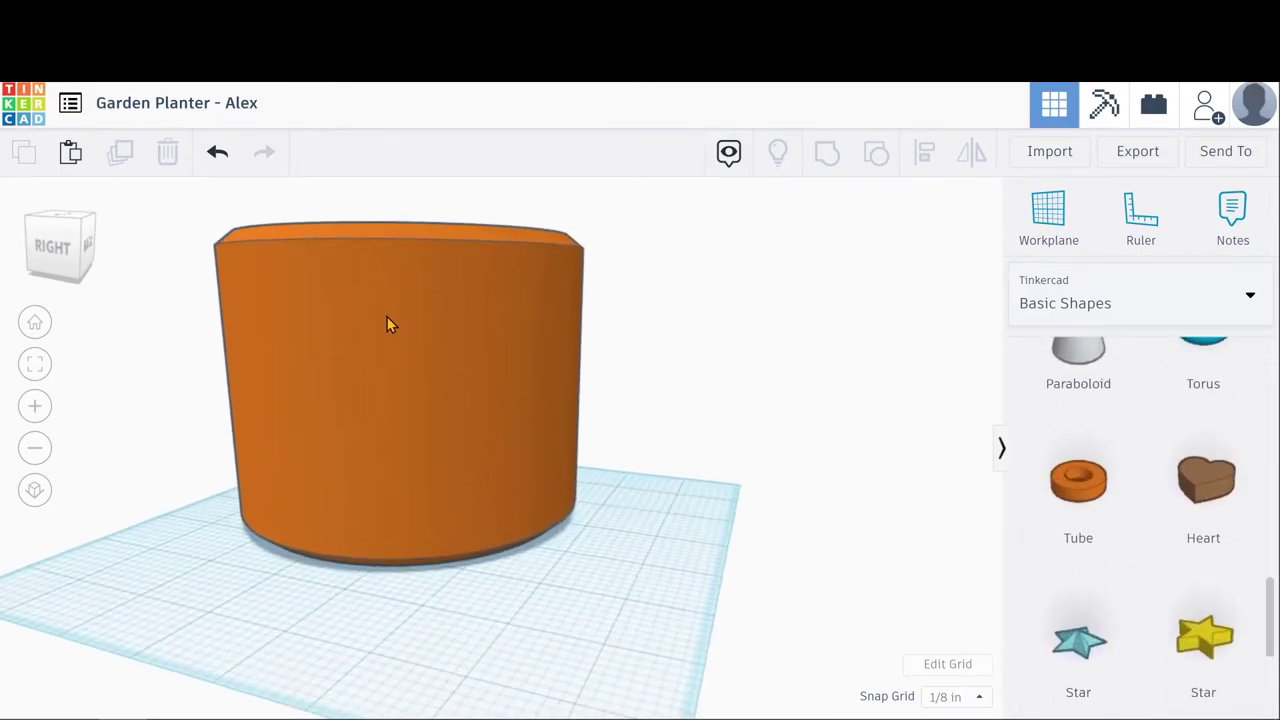
right_drag(654, 500, 454, 466)
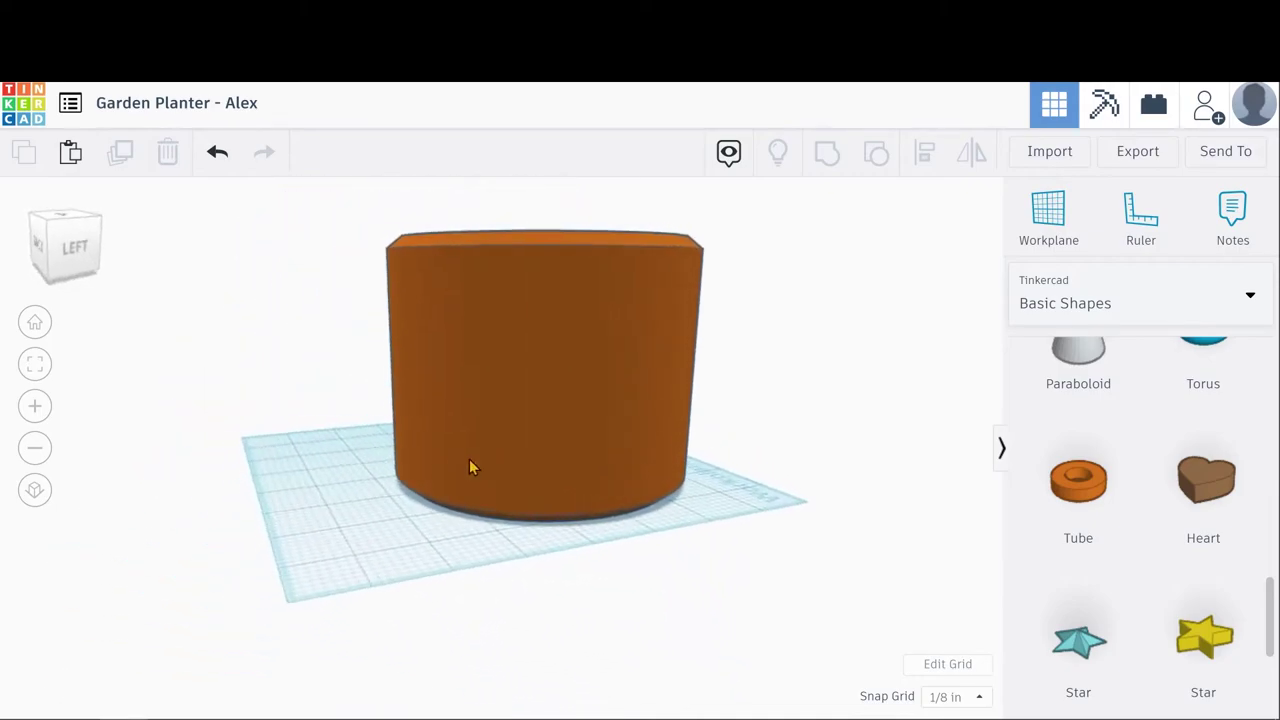
right_drag(752, 521, 470, 380)
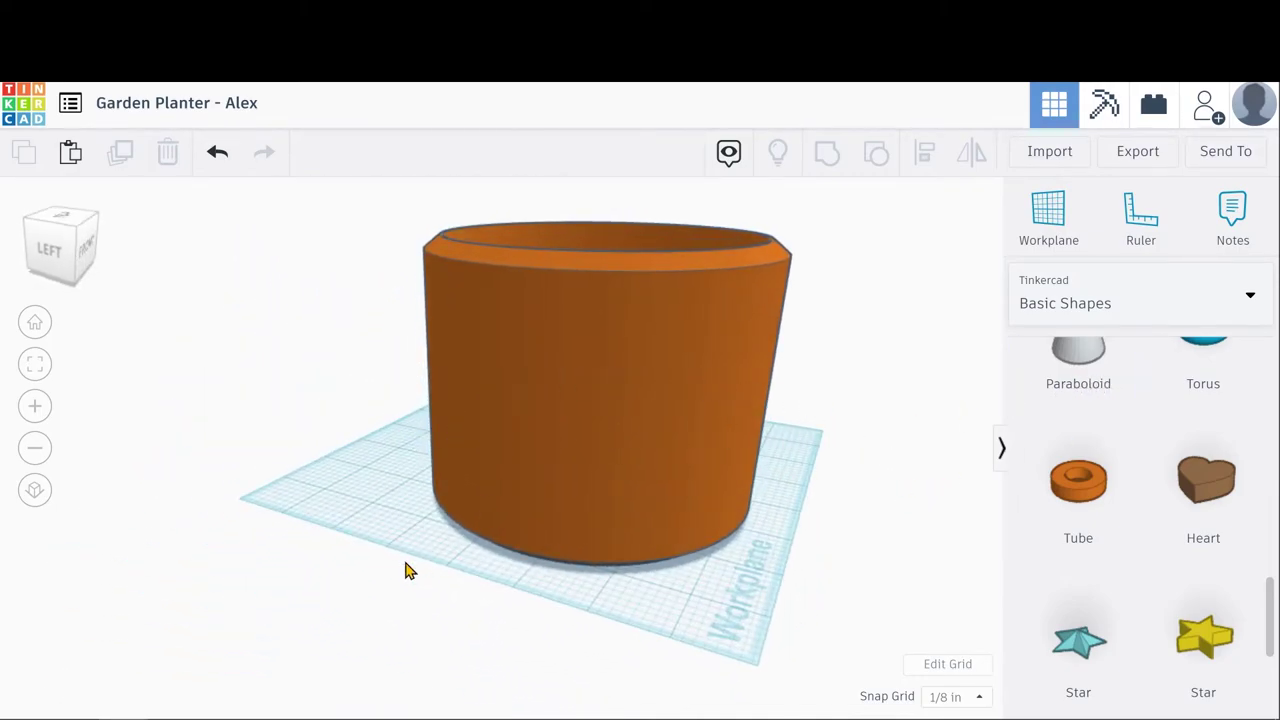
right_drag(405, 570, 986, 557)
Place a letter M from the Text and numbers shapes on the workplane beside the planter.
scroll(1186, 471, up, 5)
click(1080, 310)
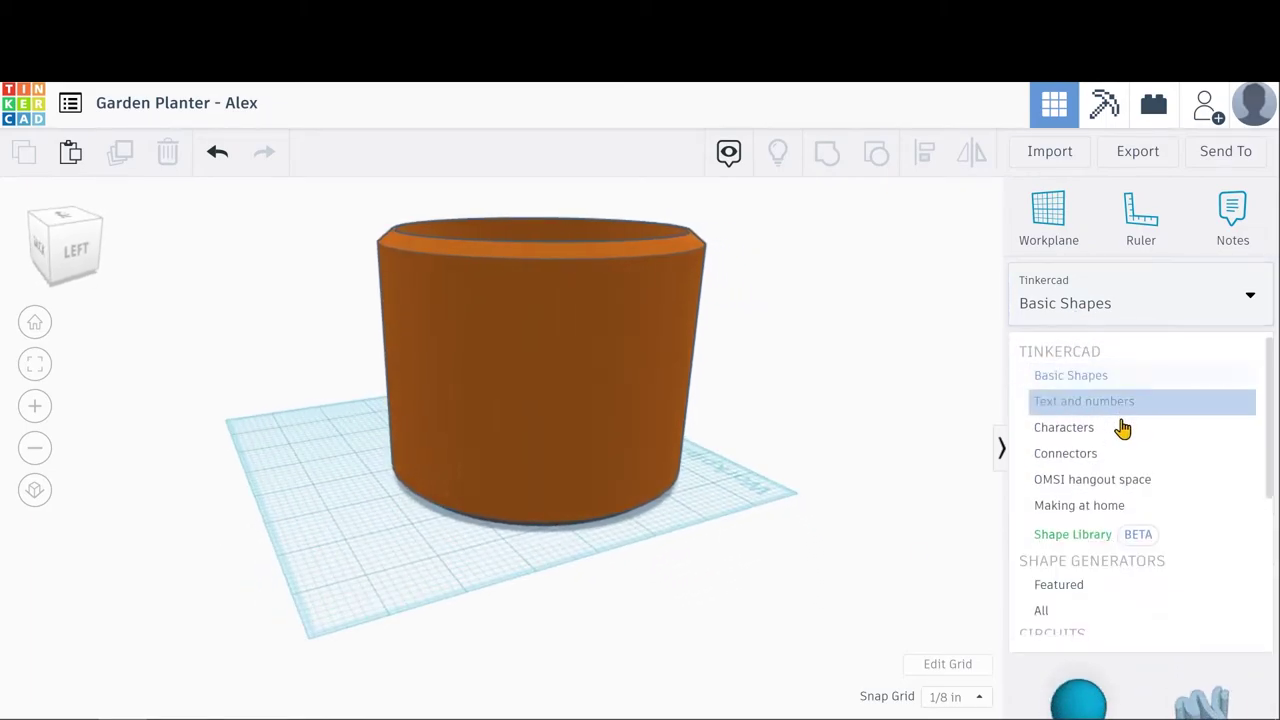
click(1112, 403)
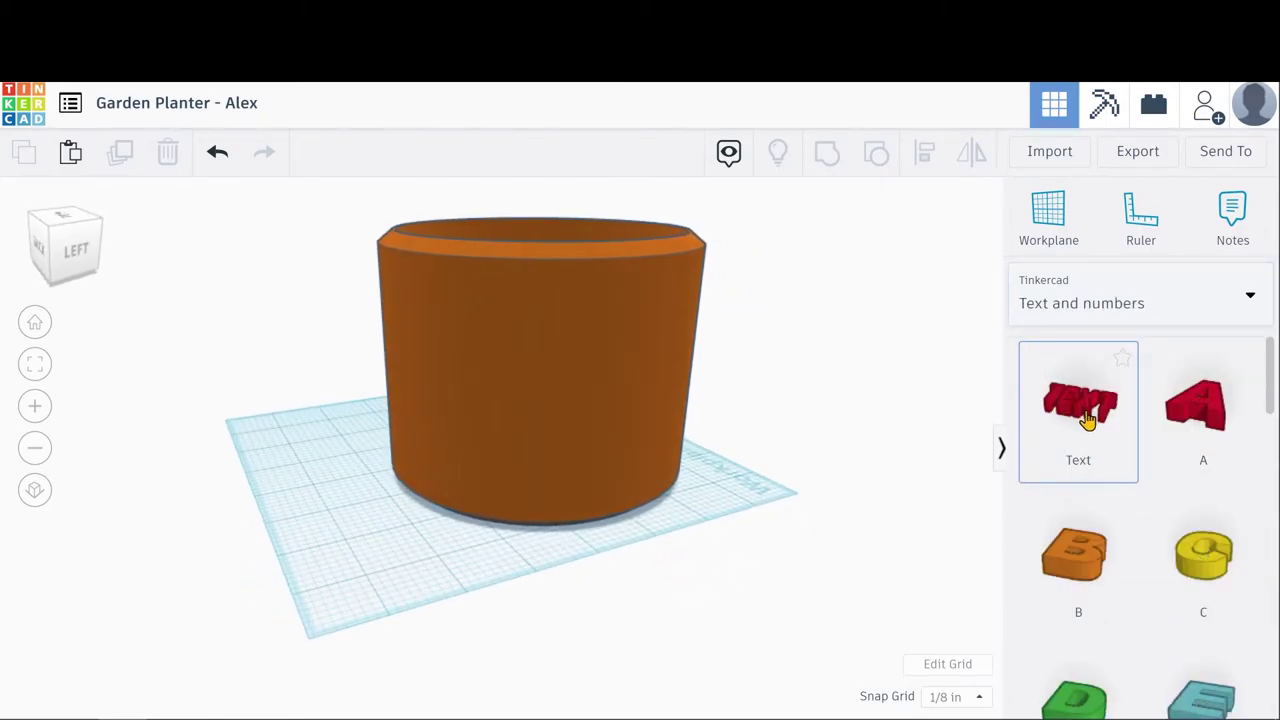
scroll(1143, 494, down, 15)
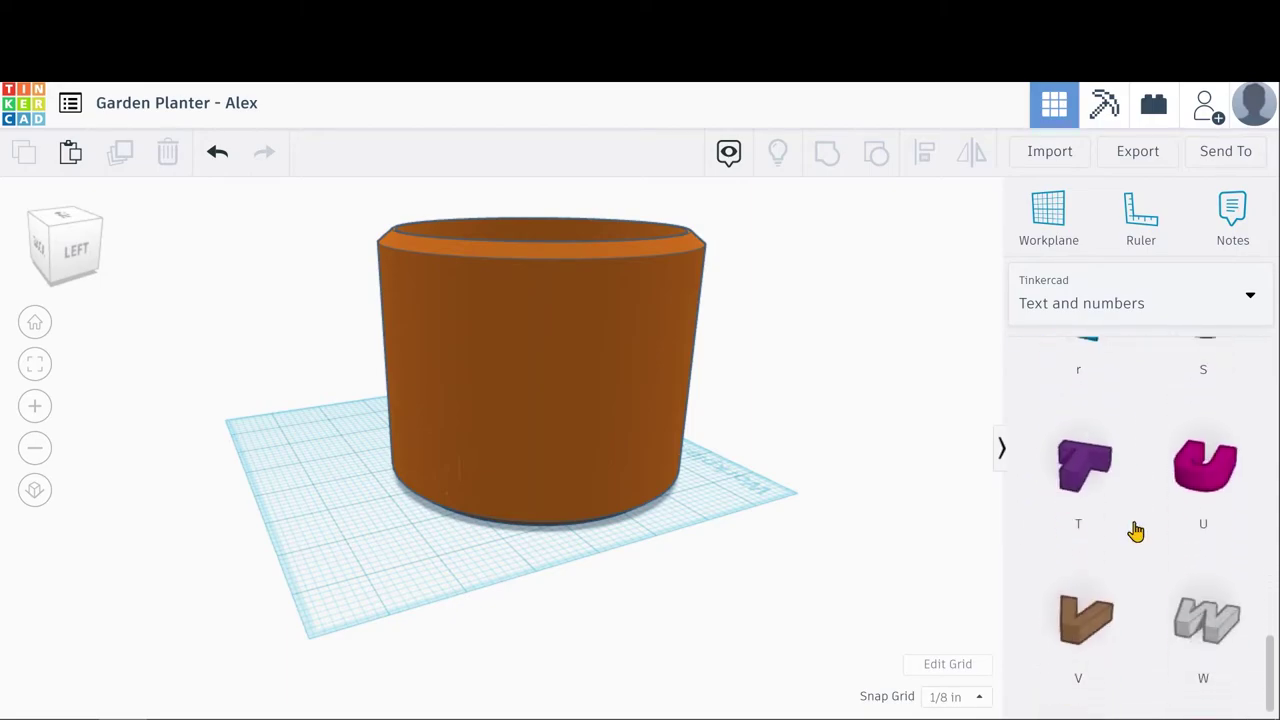
scroll(1118, 519, up, 10)
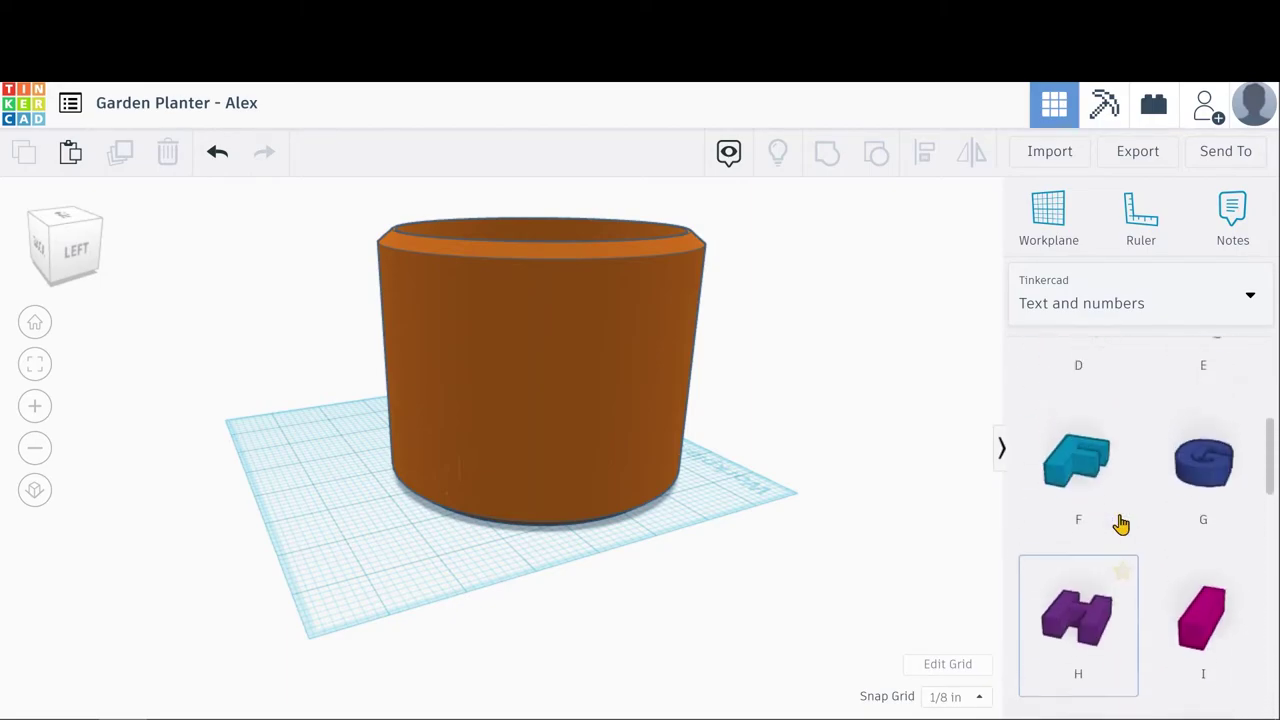
scroll(1120, 523, down, 3)
drag(1203, 420, 683, 511)
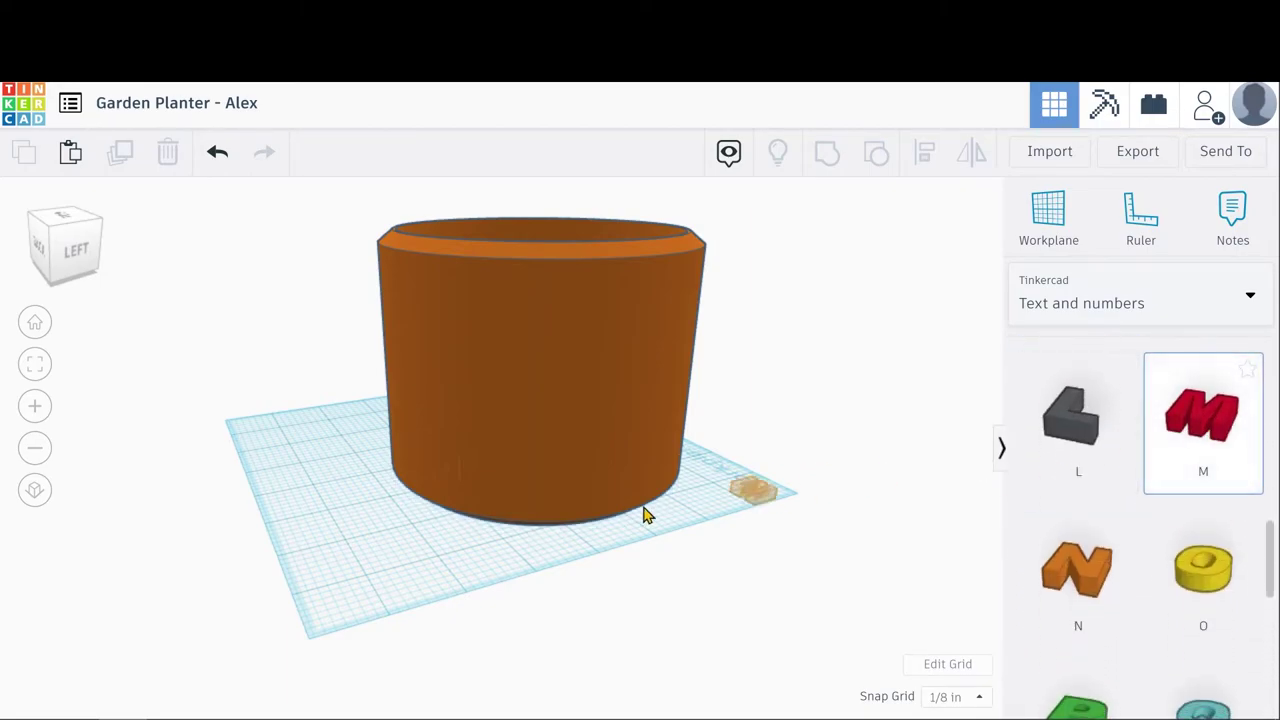
drag(345, 560, 348, 558)
Place the letters I, N and T on the workplane beside the M.
scroll(1066, 491, up, 10)
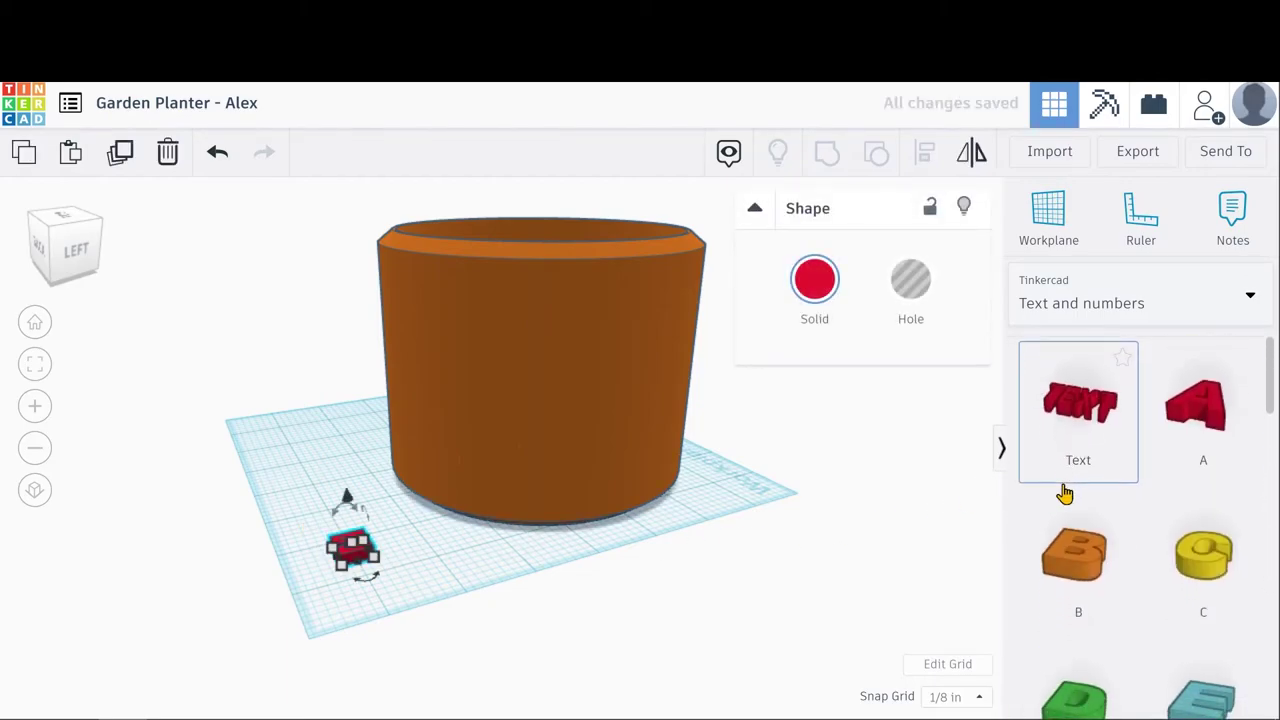
scroll(1065, 498, down, 6)
scroll(1176, 448, down, 1)
drag(1008, 480, 418, 560)
scroll(1080, 563, down, 6)
drag(1066, 594, 476, 575)
scroll(1150, 570, down, 9)
drag(1085, 455, 530, 558)
Line up the letters to read MINT behind the planter, mirroring the M and T front to back.
right_drag(340, 525, 590, 608)
drag(590, 608, 414, 606)
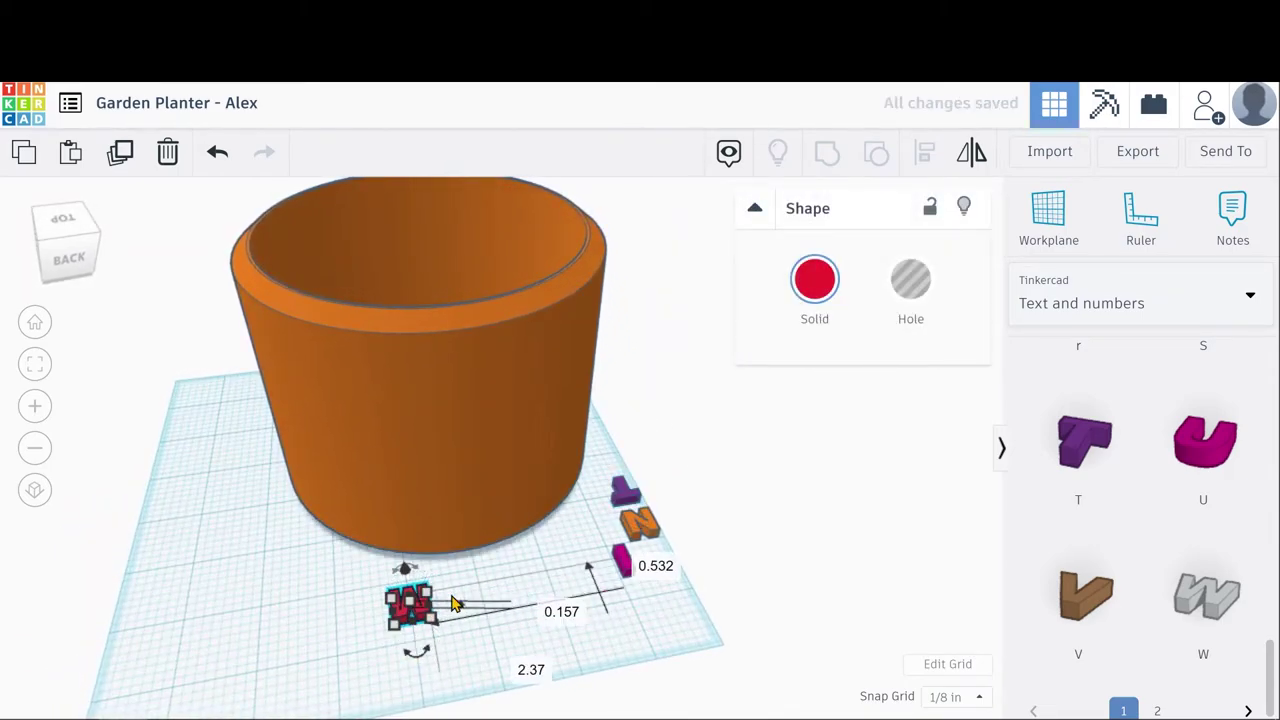
click(973, 155)
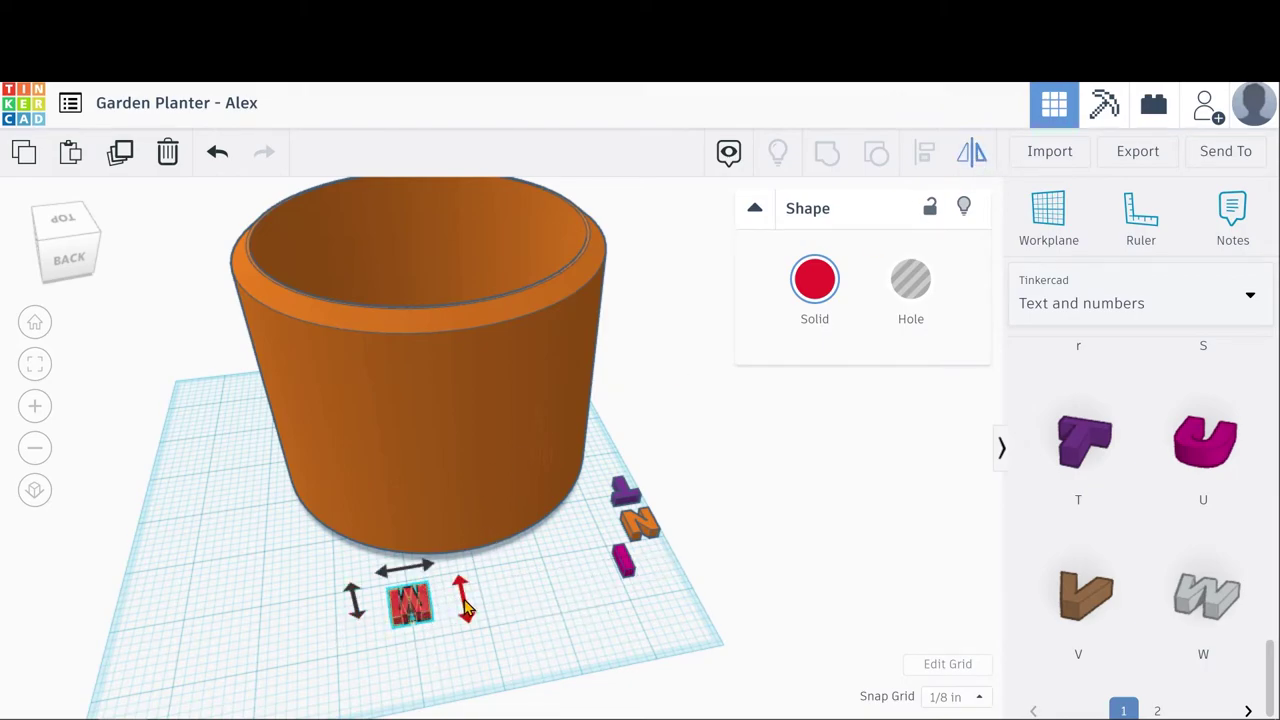
drag(624, 575, 457, 594)
drag(638, 522, 505, 598)
drag(626, 497, 560, 590)
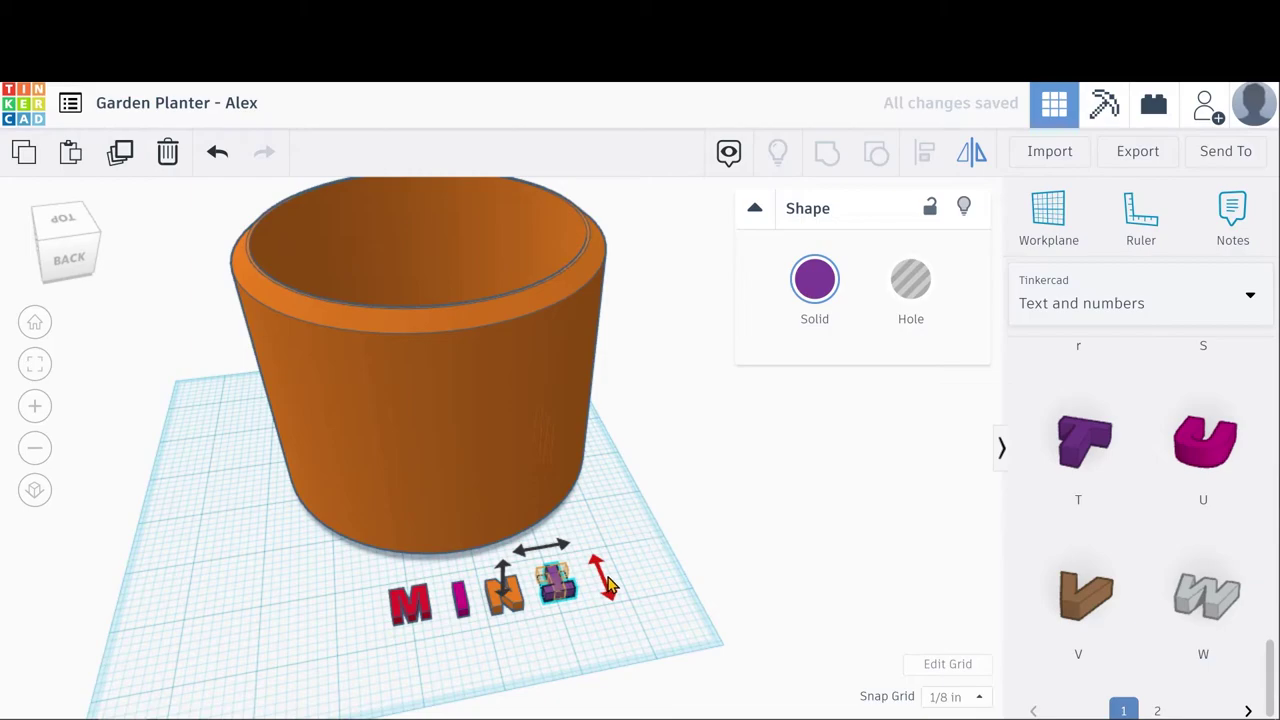
click(645, 629)
Rotate the letters T and N about 90° so that they stand upright on the workplane.
right_drag(645, 629, 428, 556)
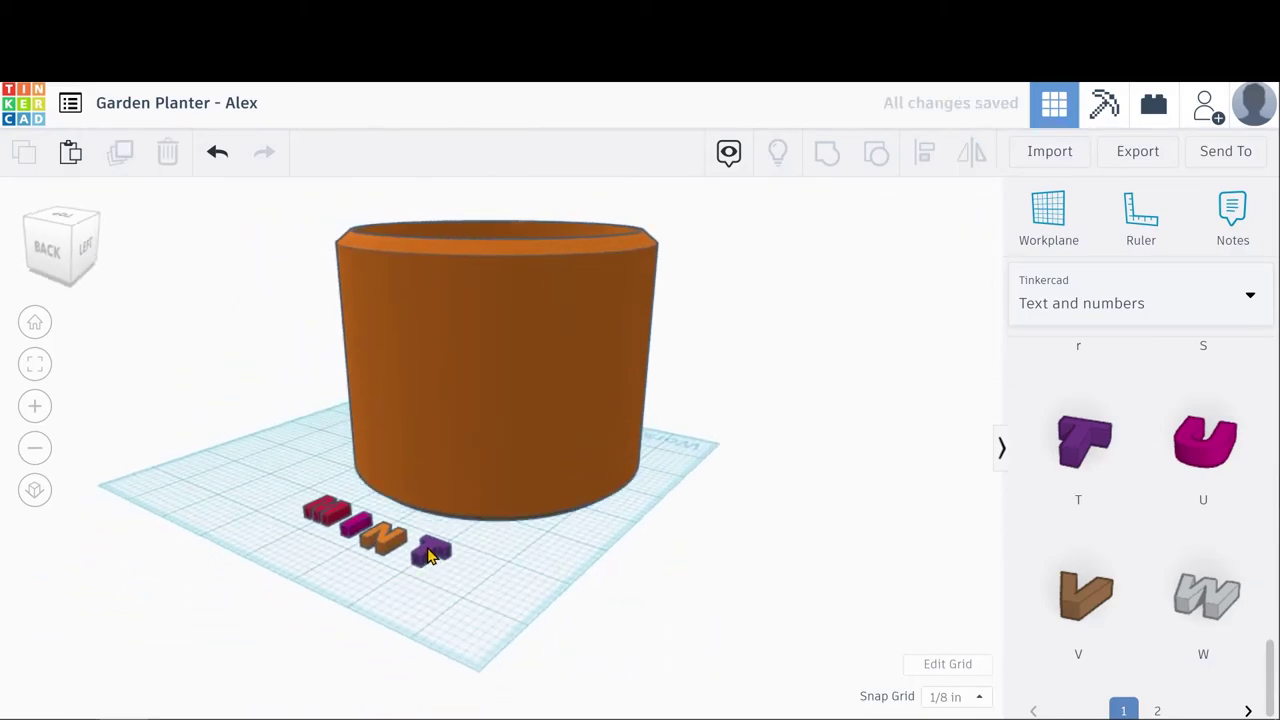
click(428, 556)
drag(416, 525, 401, 535)
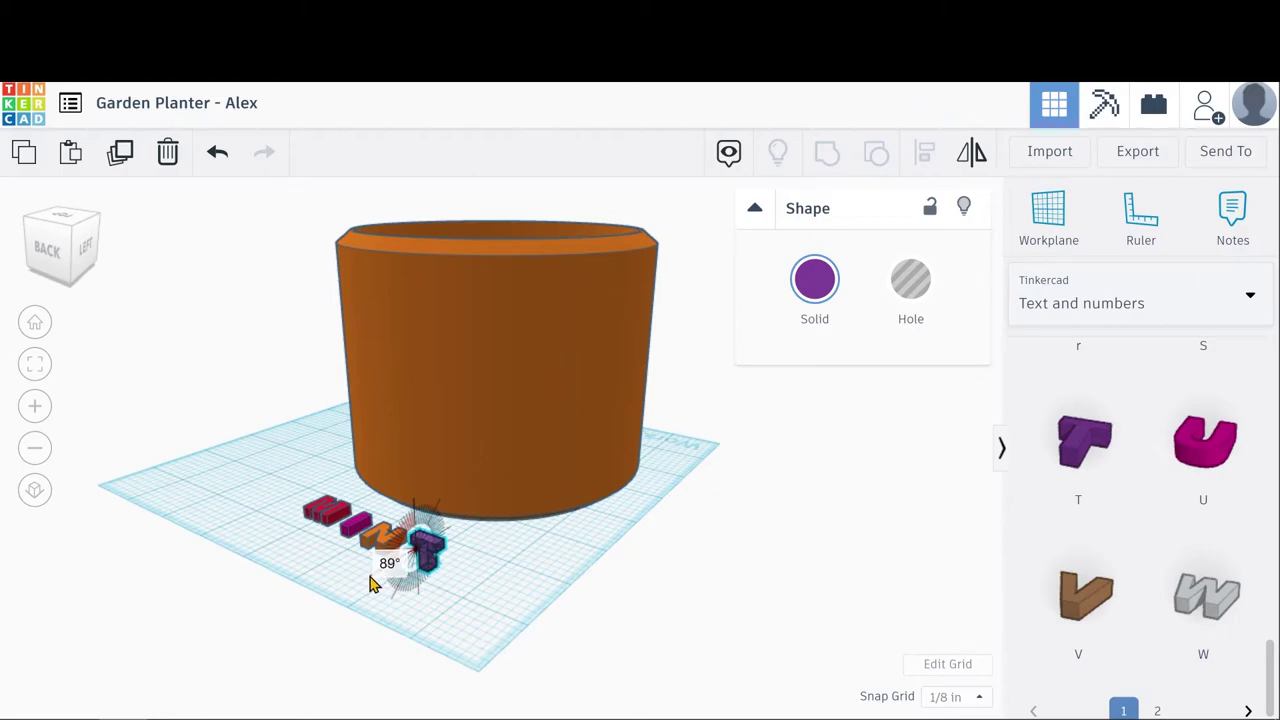
drag(370, 586, 372, 582)
click(380, 530)
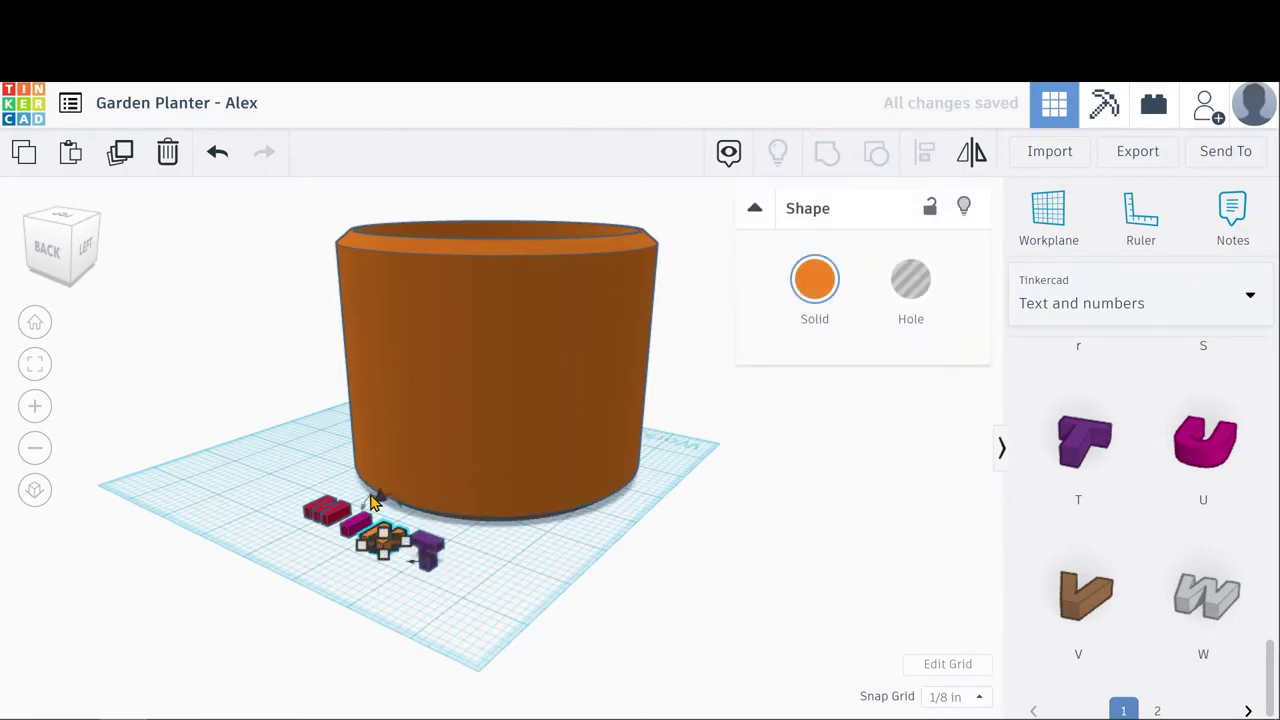
drag(366, 507, 345, 535)
Rotate the letter I so that it stands upright beside the N.
click(345, 535)
right_drag(325, 515, 390, 565)
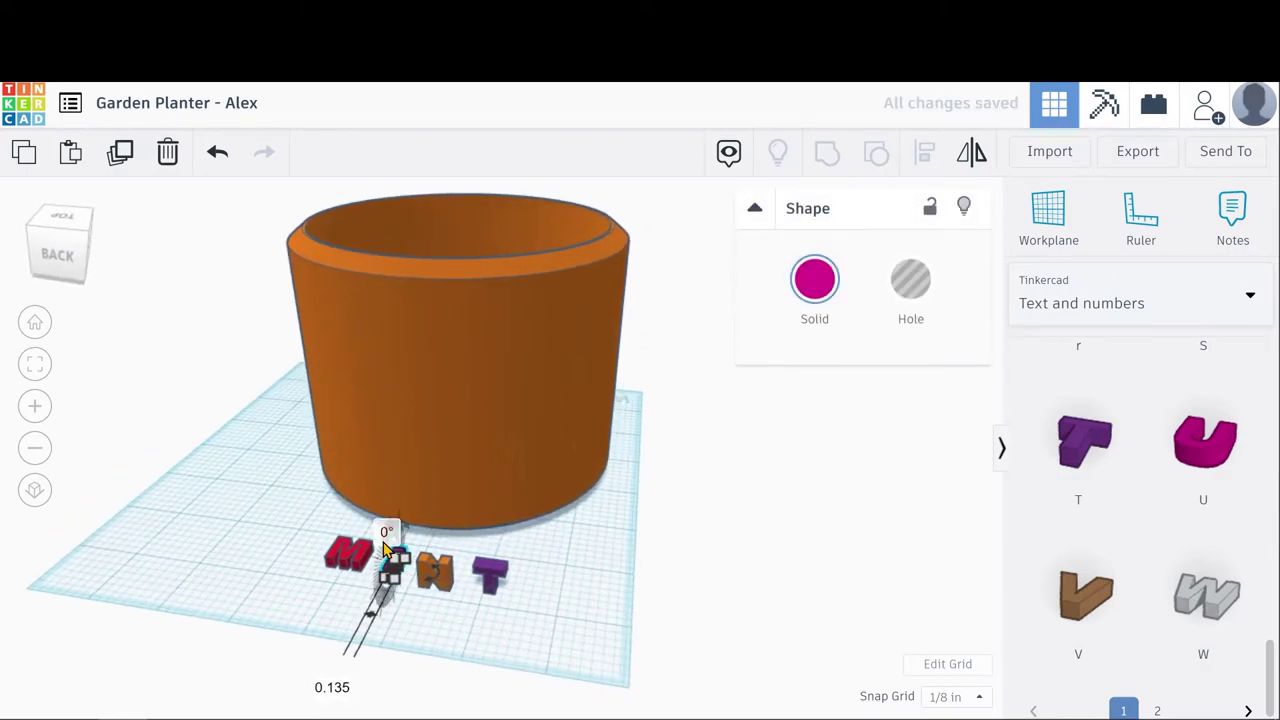
click(425, 627)
right_drag(425, 627, 358, 530)
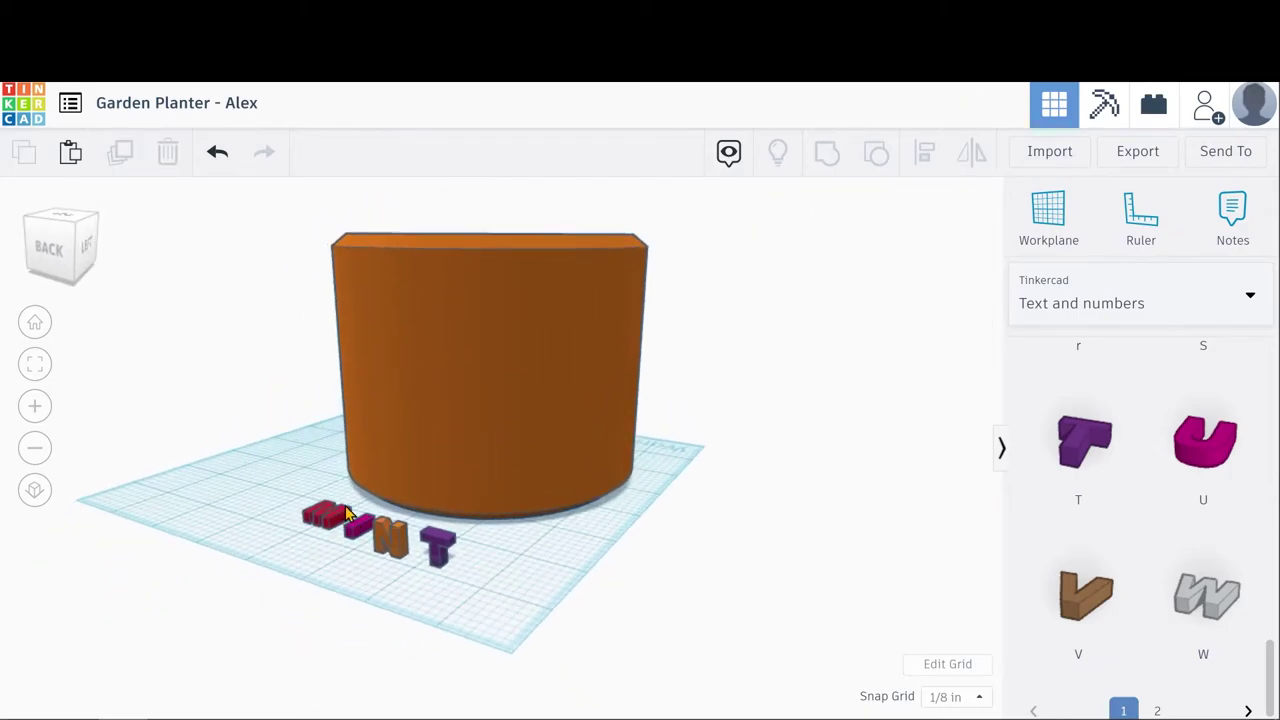
click(346, 514)
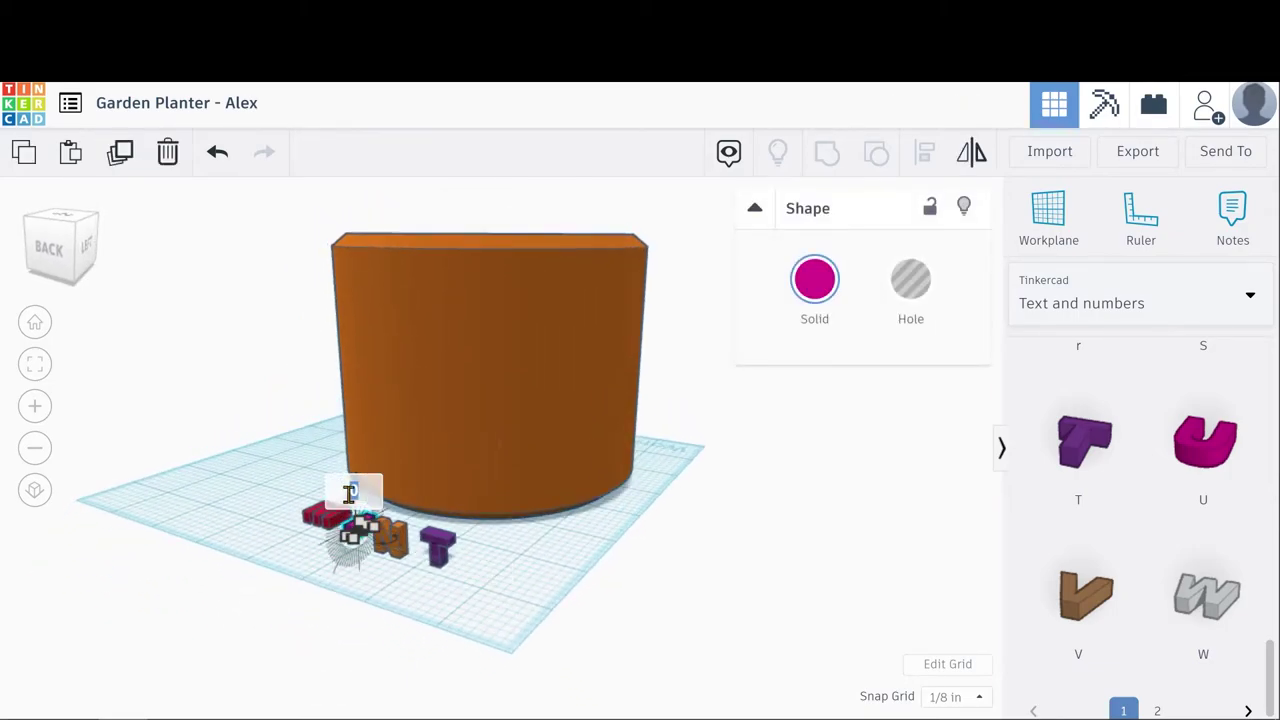
key(Return)
Rotate the letter M 90° so that it stands upright.
click(343, 591)
right_drag(343, 591, 565, 565)
click(397, 565)
drag(568, 536, 570, 538)
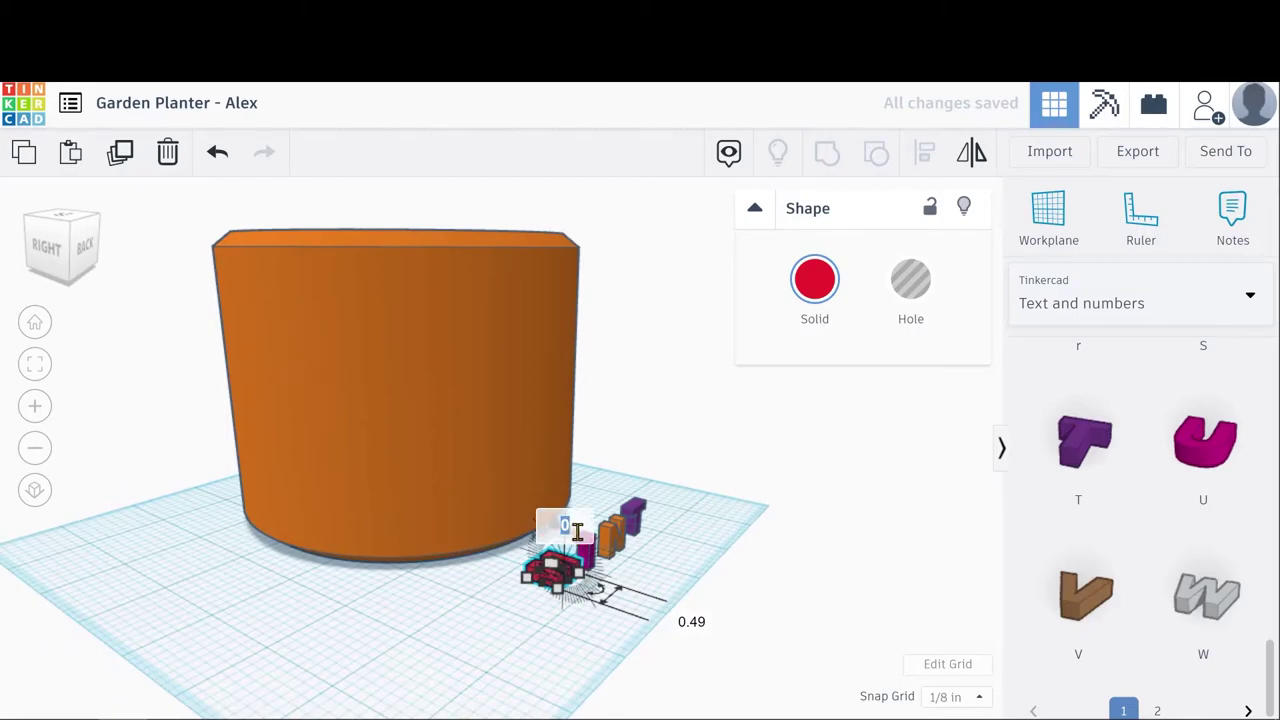
text(90)
key(Return)
Raise the letter M off the workplane and shift it about 0.92 in and 1/2 in to the planter's wall.
right_drag(725, 566, 340, 560)
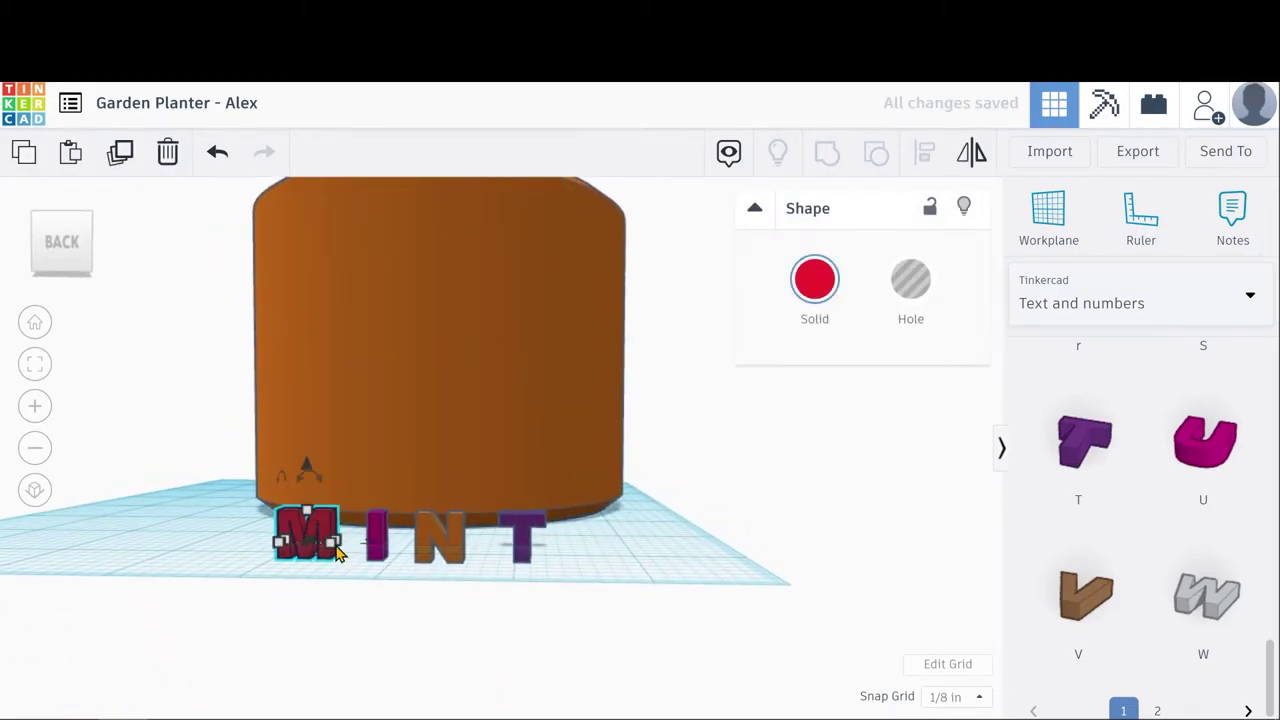
drag(307, 470, 298, 282)
drag(300, 340, 308, 370)
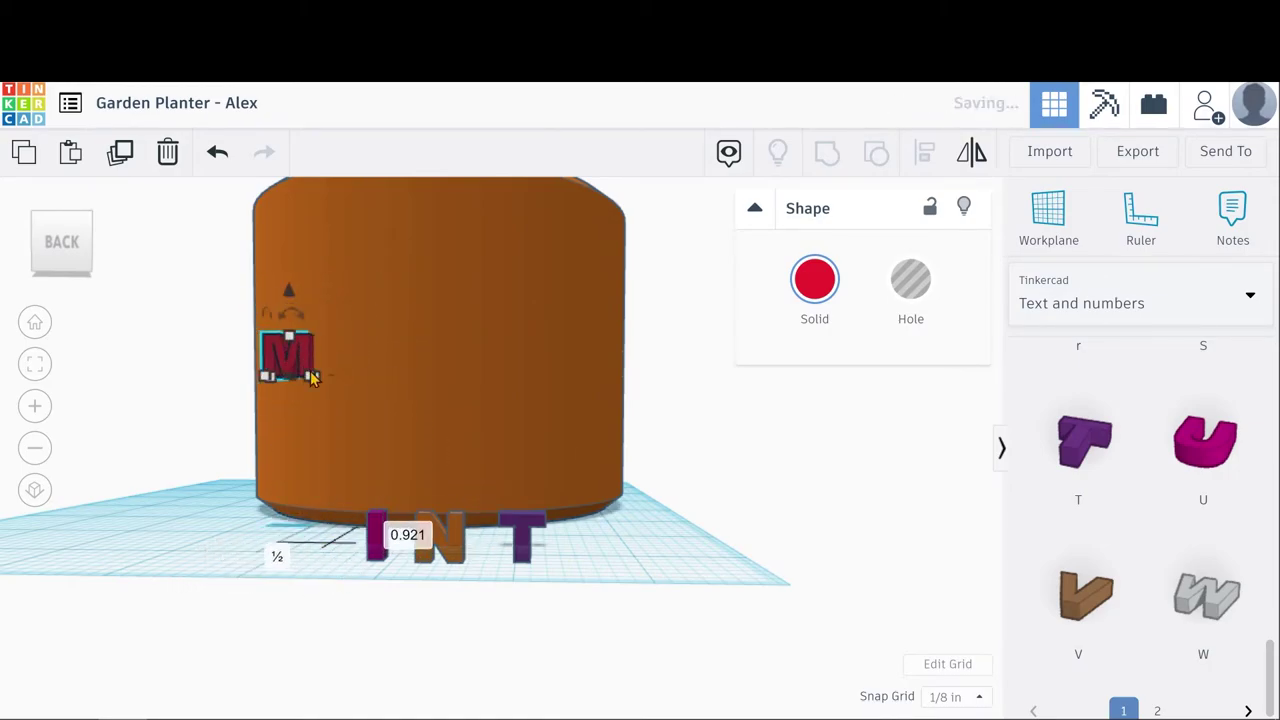
Raise the letters I and N 1 3/4 in above the workplane and lift the T to a similar height.
right_drag(560, 620, 343, 618)
click(330, 572)
drag(320, 522, 334, 346)
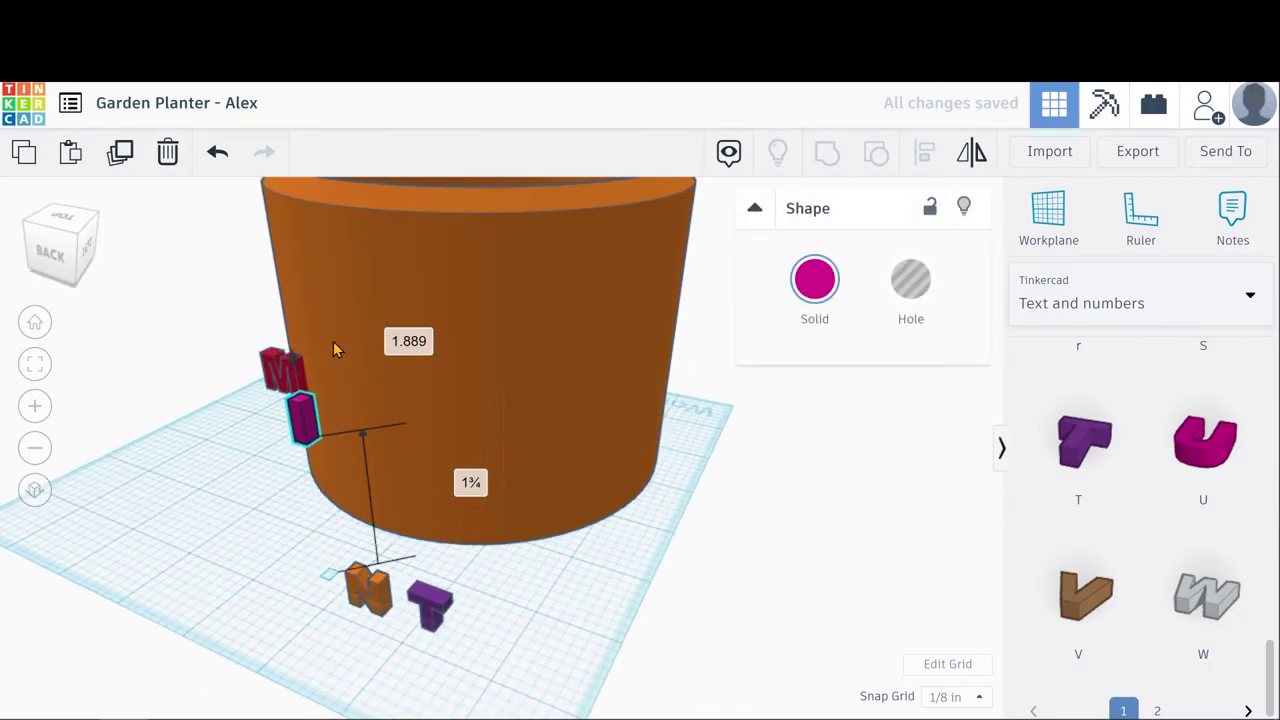
click(372, 562)
drag(374, 443, 374, 375)
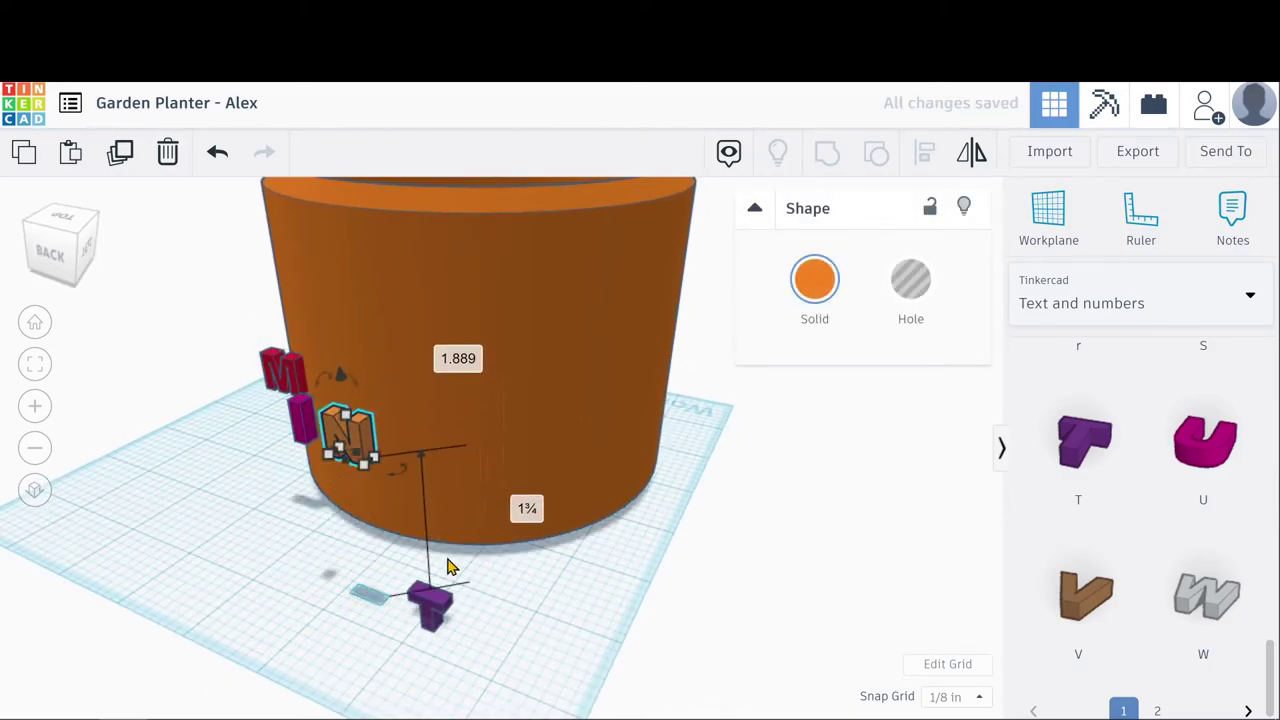
click(430, 598)
drag(428, 568, 417, 374)
Place the letter I against the planter's wall and enlarge the M to 3/8 in thick and about 5/8 in tall.
right_drag(371, 531, 486, 600)
click(397, 495)
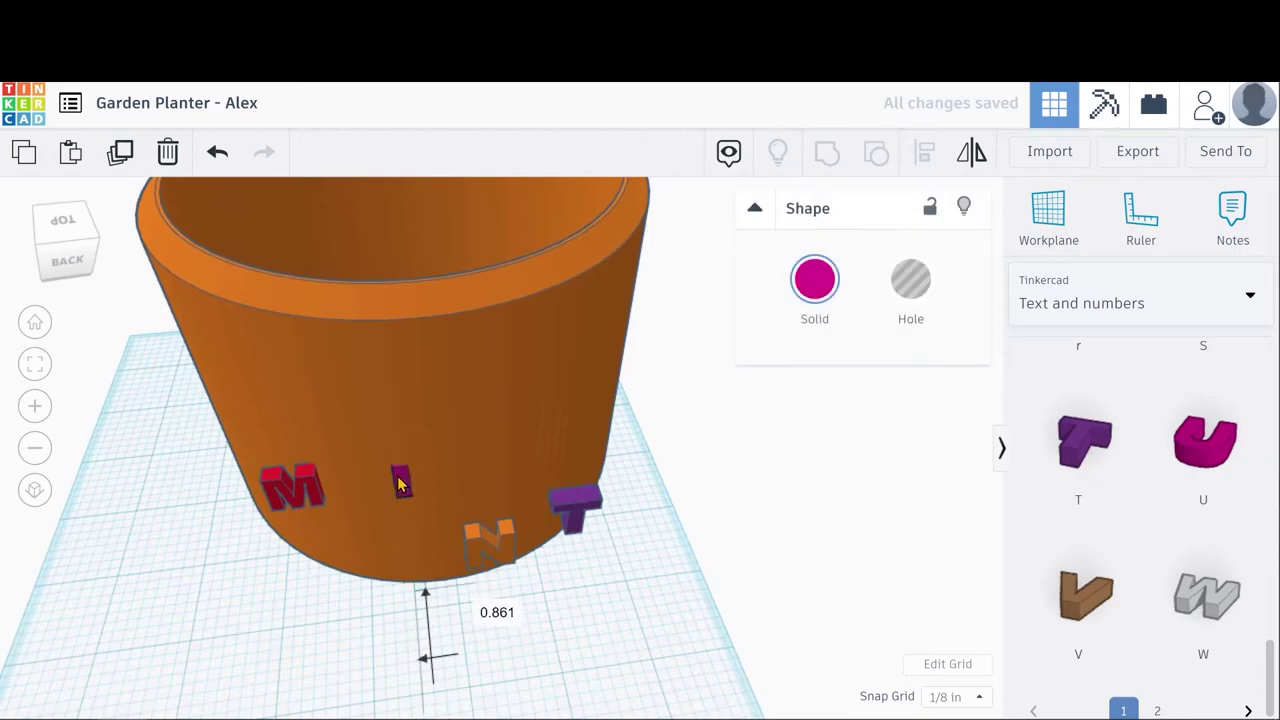
mouse_move(319, 485)
mouse_down()
mouse_move(372, 490)
mouse_move(305, 488)
mouse_up()
right_drag(363, 589, 343, 400)
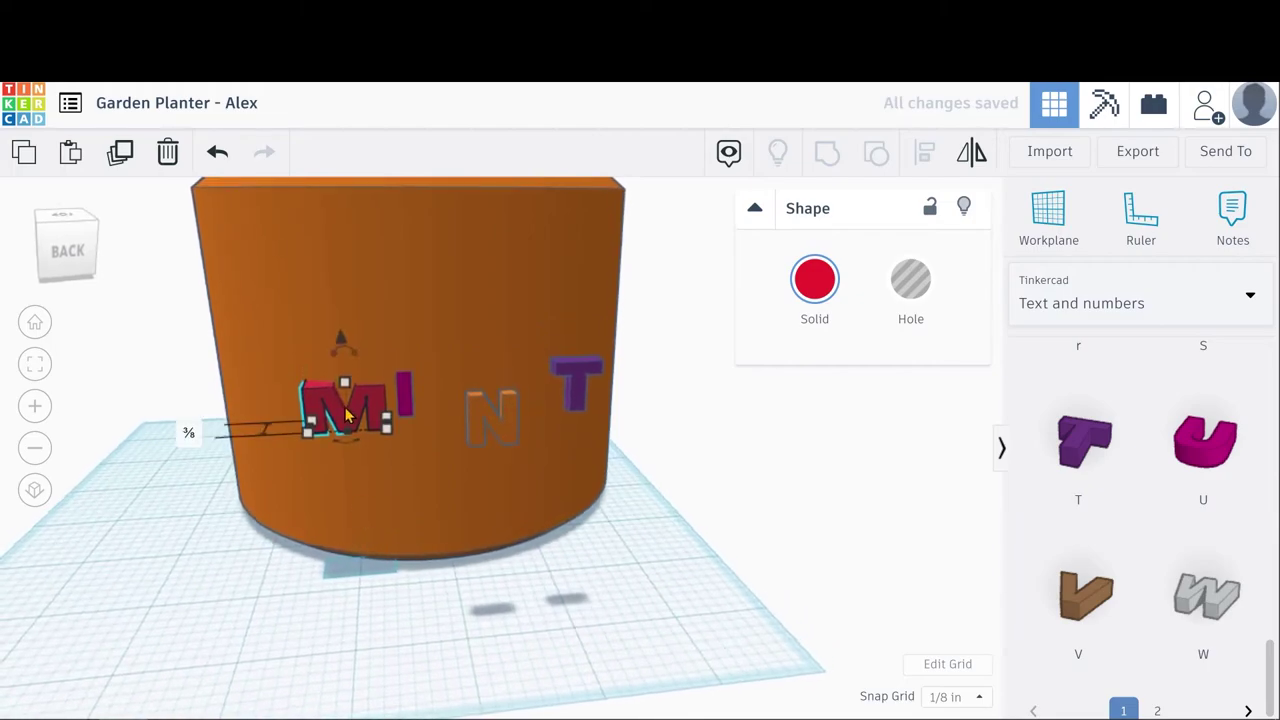
Make the letter I taller to match the M and thicken it to 0.282 in.
click(406, 398)
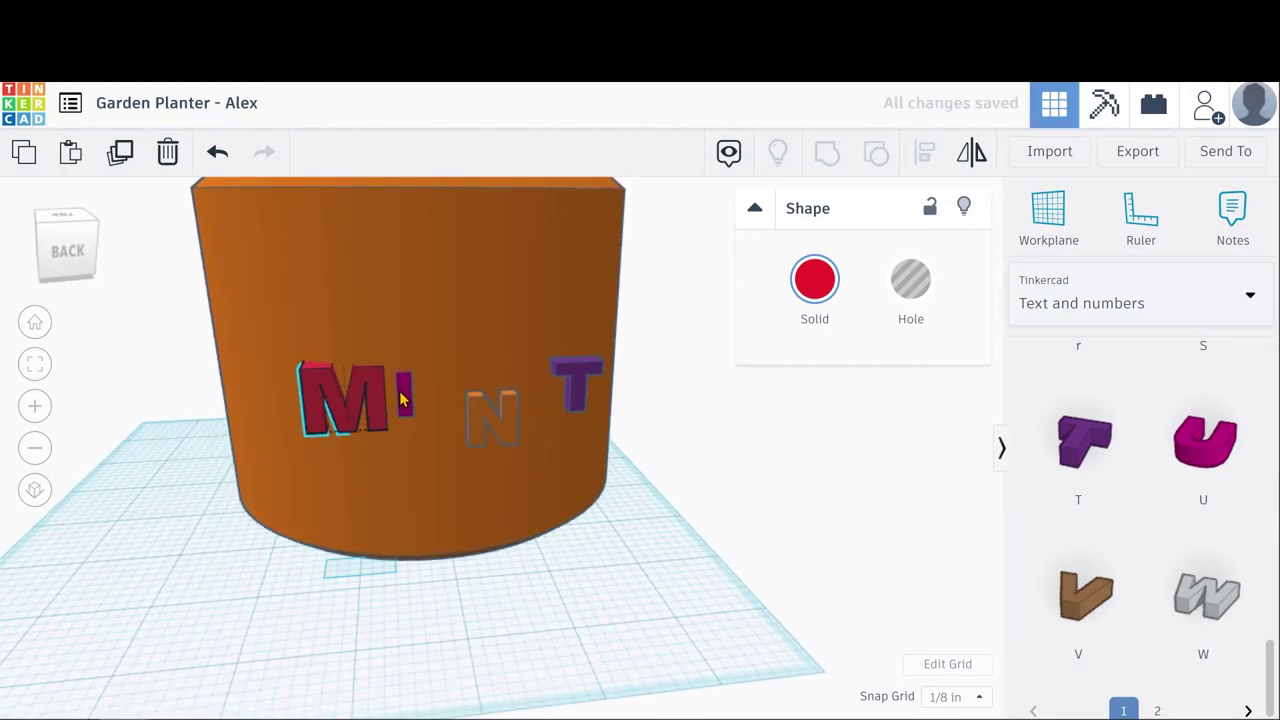
drag(414, 416, 428, 417)
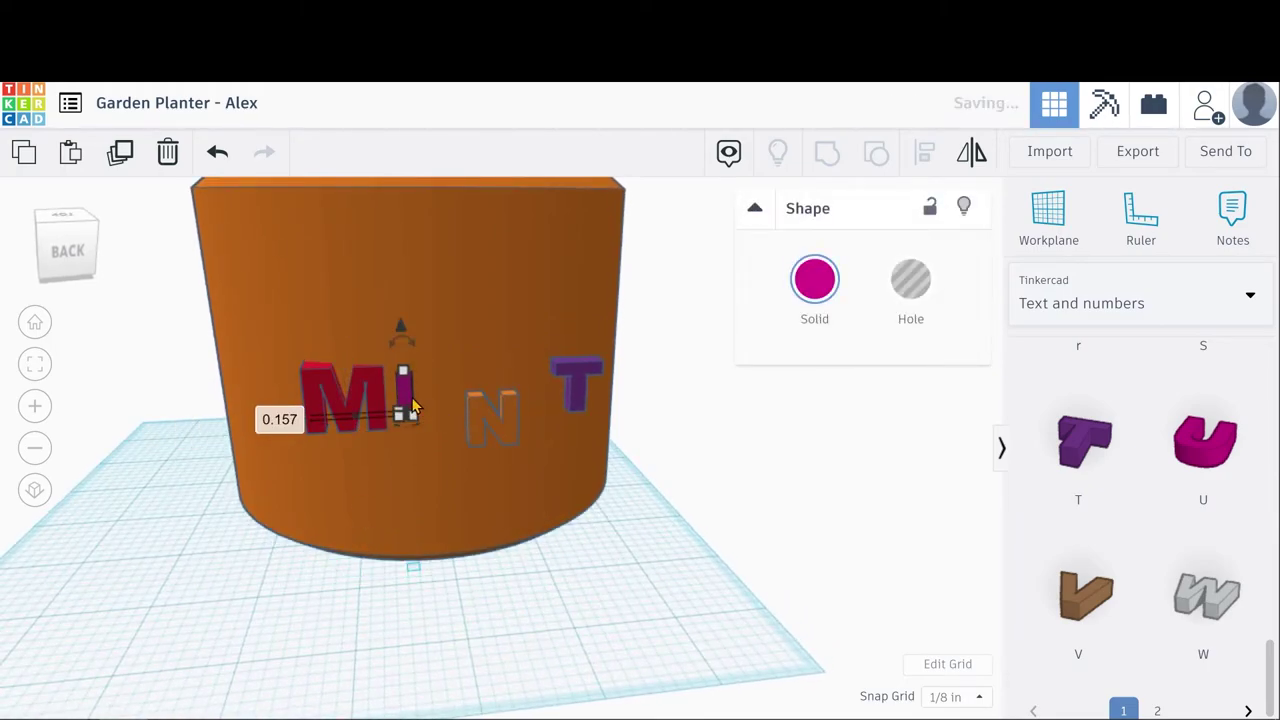
drag(403, 361, 397, 323)
right_drag(397, 323, 845, 620)
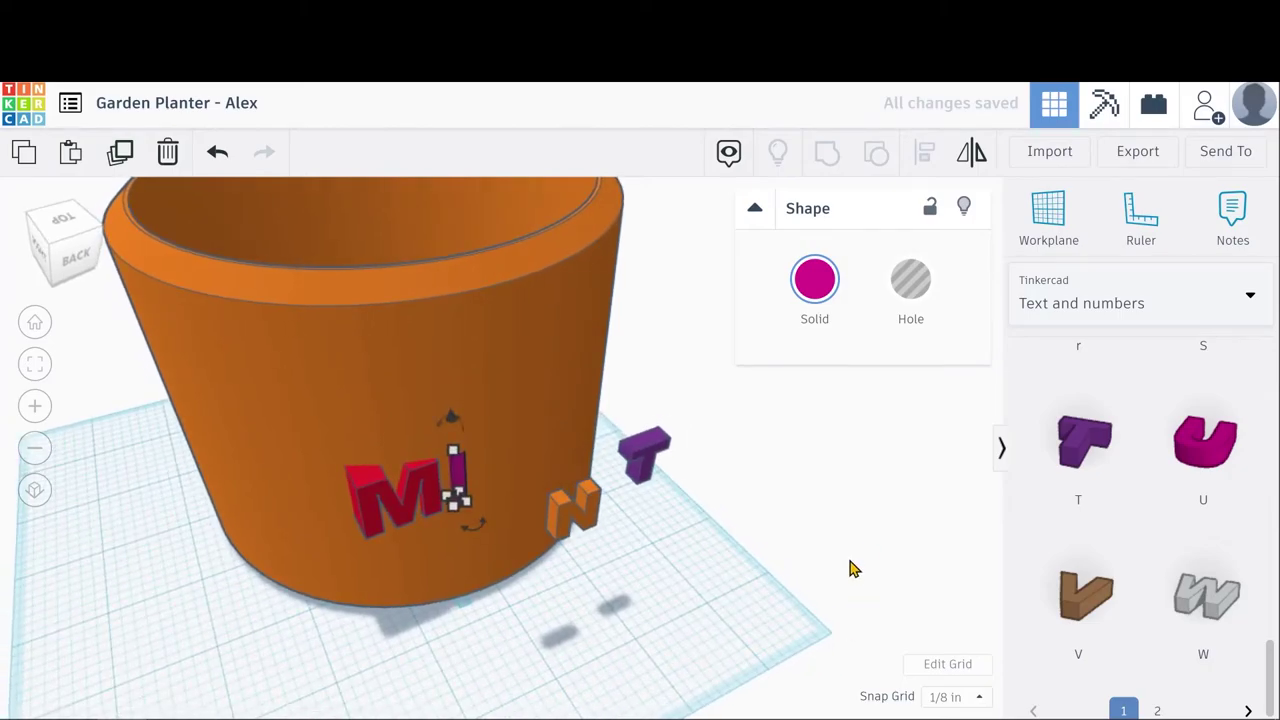
right_drag(738, 638, 580, 600)
click(370, 425)
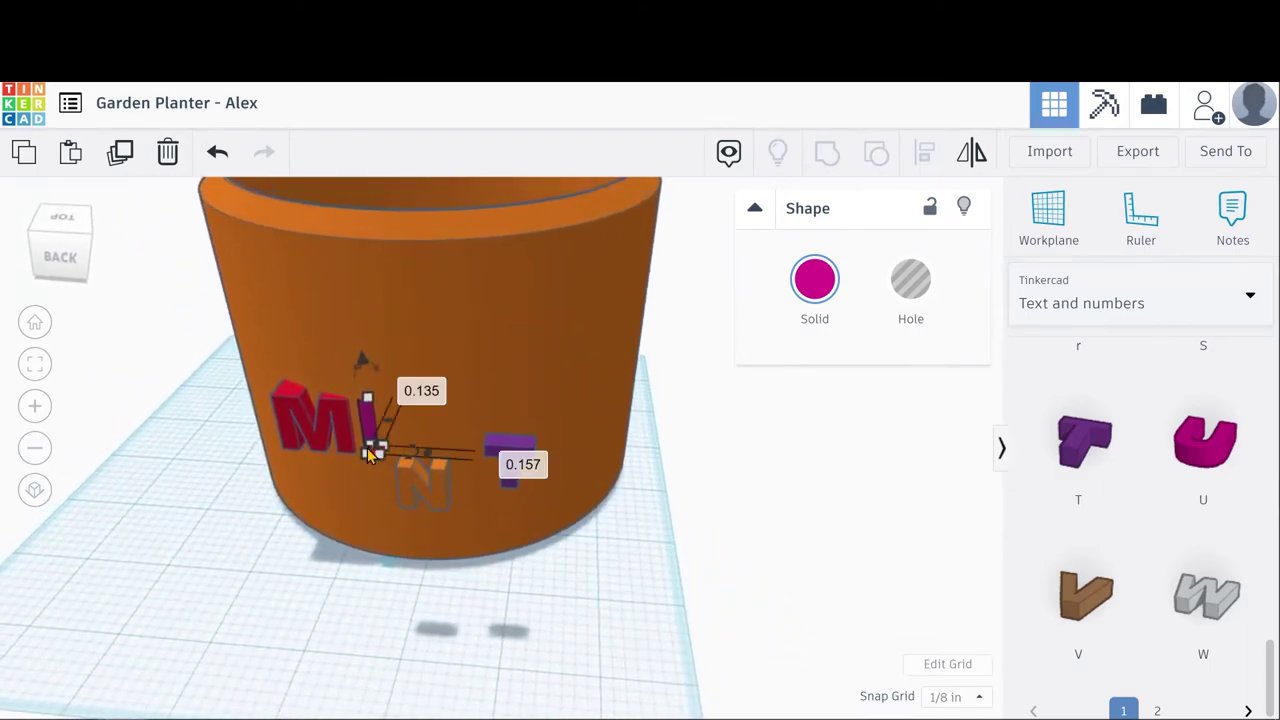
mouse_move(365, 451)
mouse_down()
mouse_move(357, 482)
mouse_move(359, 458)
mouse_up()
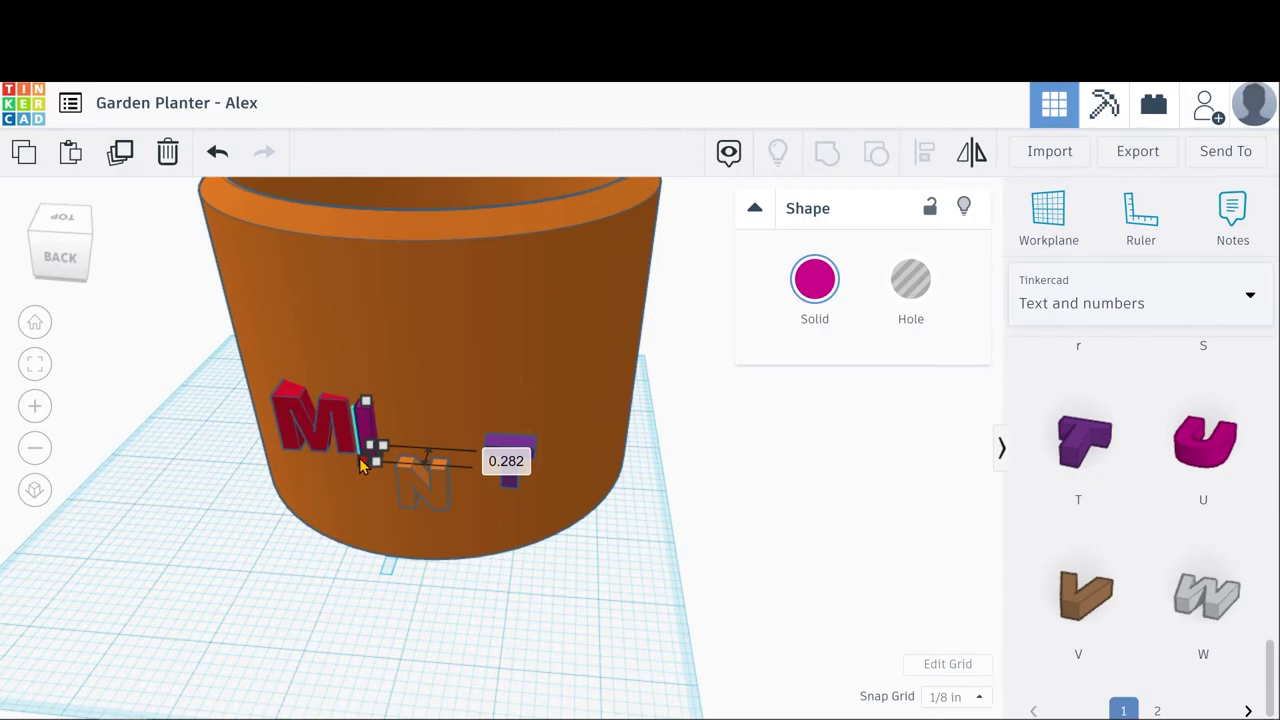
Move the letter N next to the I on the planter's wall and match its height to the other letters.
drag(421, 497, 406, 441)
drag(400, 379, 400, 380)
right_drag(400, 380, 434, 517)
drag(430, 282, 425, 310)
drag(450, 393, 434, 329)
drag(410, 395, 399, 394)
right_drag(405, 520, 447, 692)
drag(444, 668, 444, 540)
Move the letter T next to the N and line it up in height with the other letters.
mouse_move(443, 591)
right_down()
mouse_move(460, 584)
mouse_move(437, 563)
mouse_move(371, 549)
mouse_move(434, 575)
right_up()
drag(543, 363, 505, 343)
drag(503, 273, 500, 314)
right_drag(500, 314, 590, 500)
drag(489, 338, 489, 341)
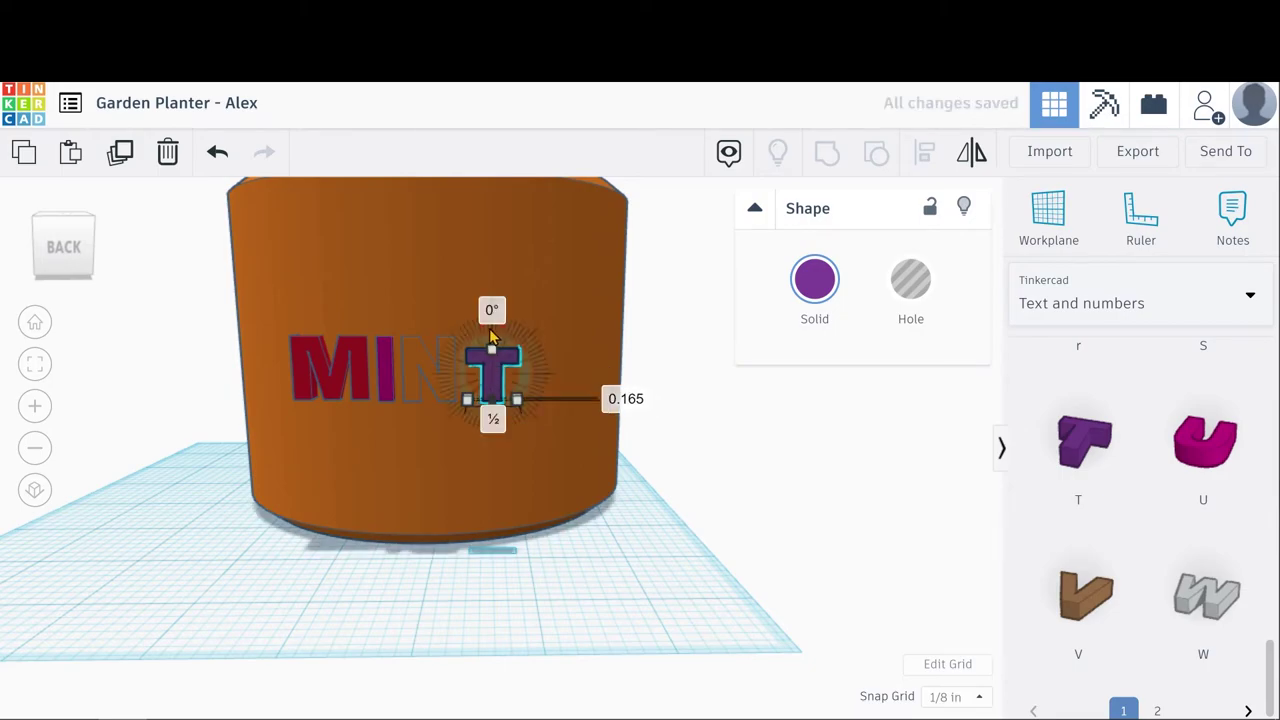
right_drag(537, 452, 511, 451)
Turn the letters T, N, I and M into holes.
click(516, 443)
click(516, 443)
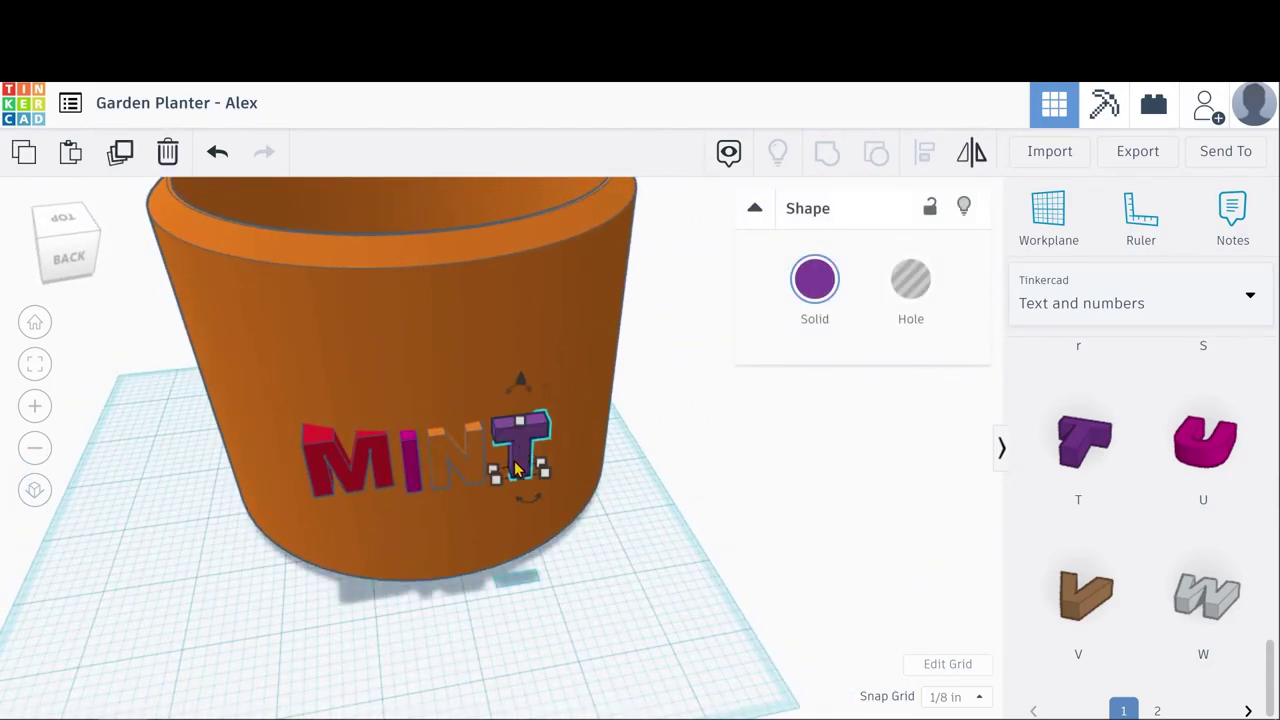
click(452, 452)
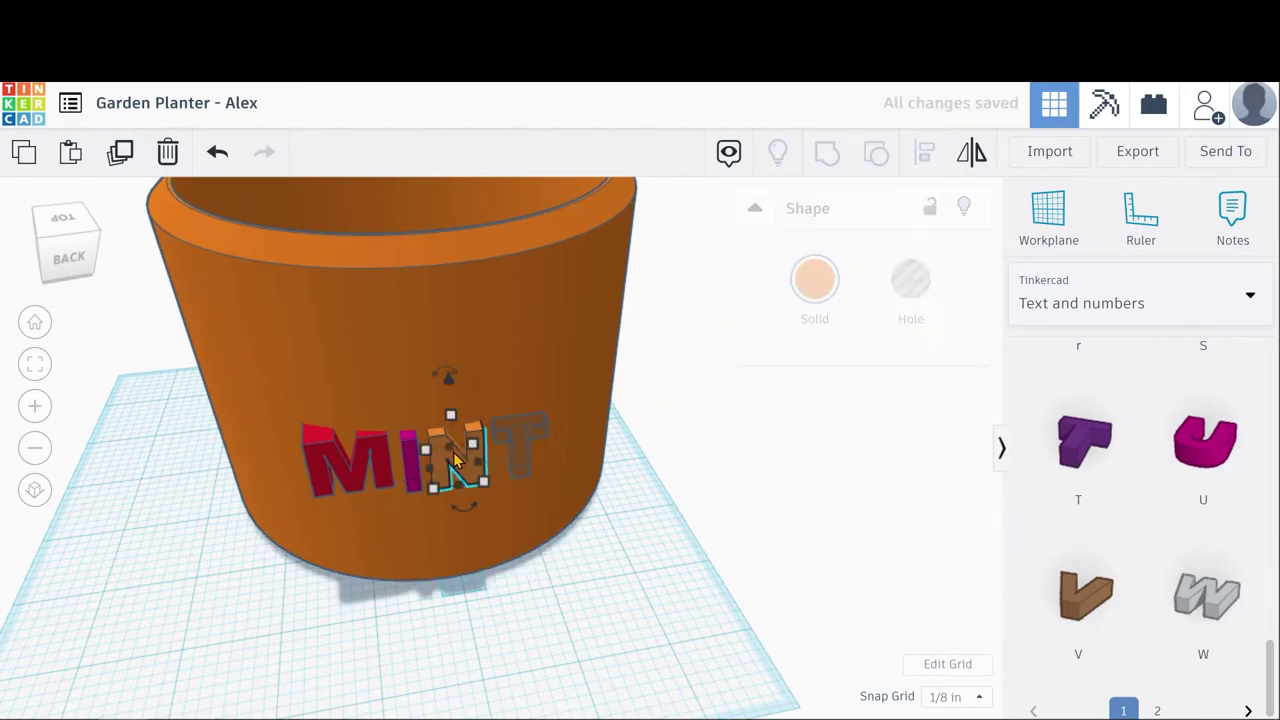
click(406, 468)
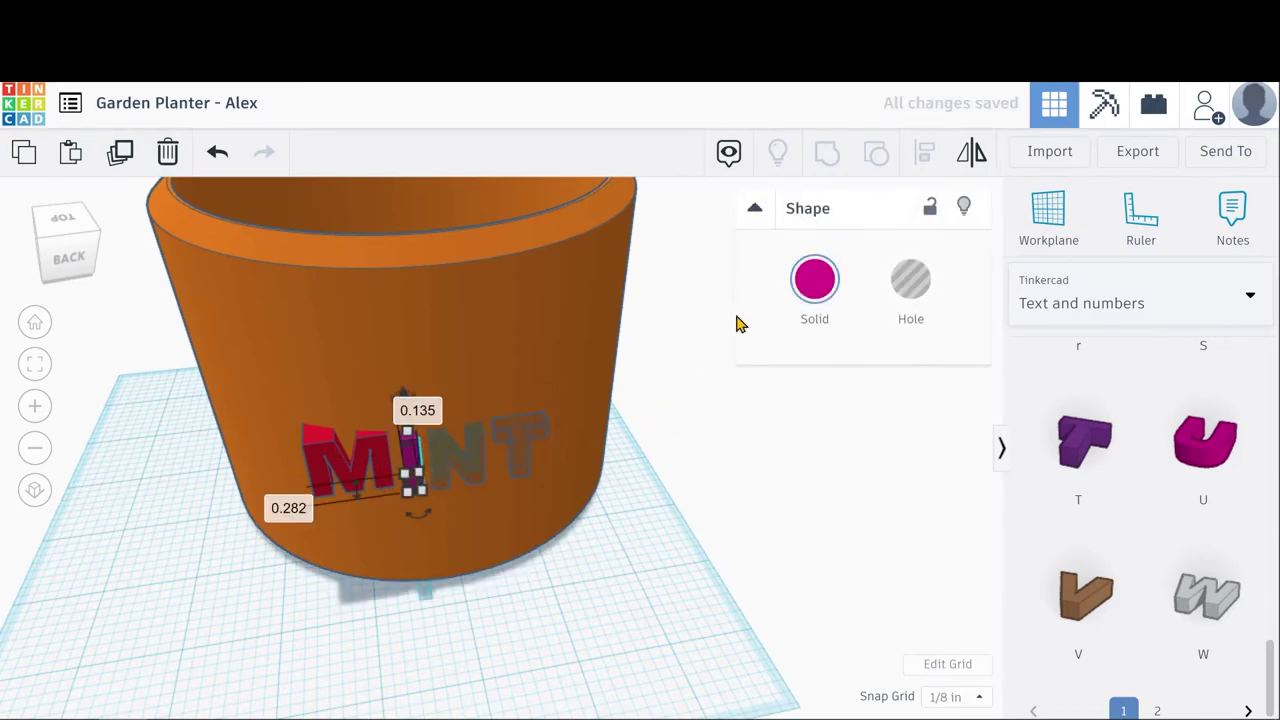
click(358, 462)
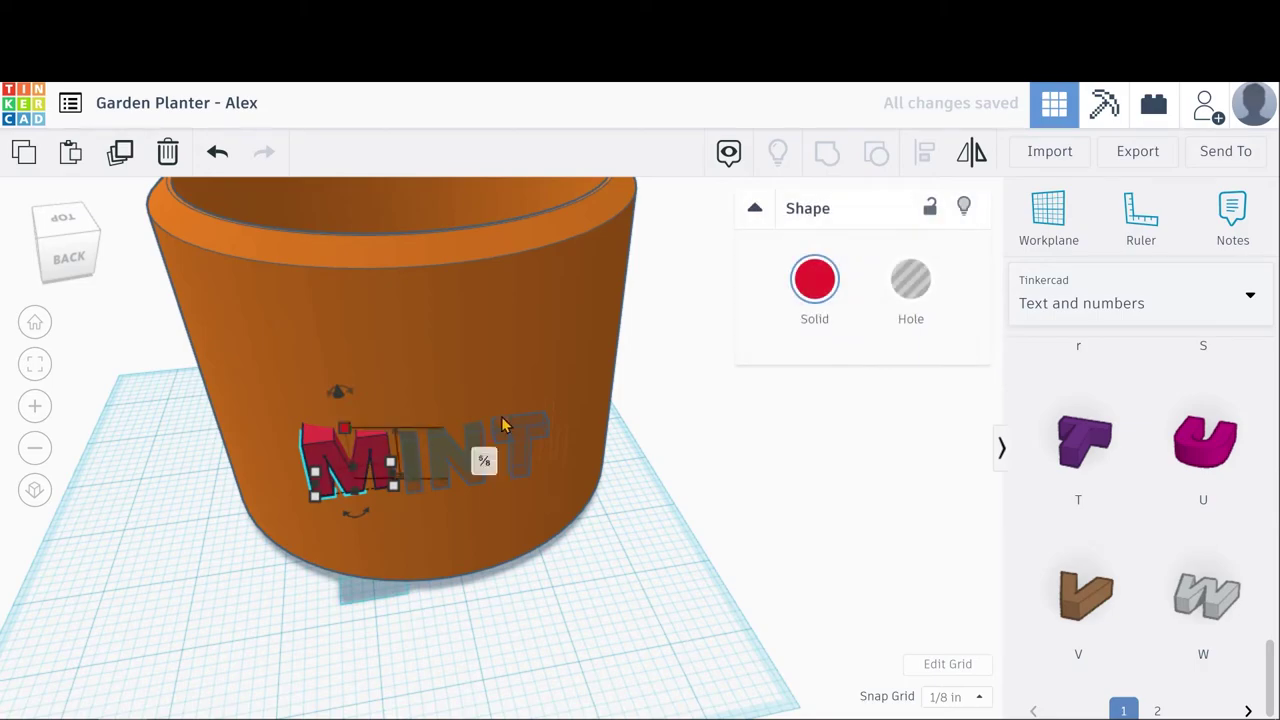
click(912, 289)
Stretch the M and N holes through the thickness of the planter's wall.
right_drag(350, 488, 445, 570)
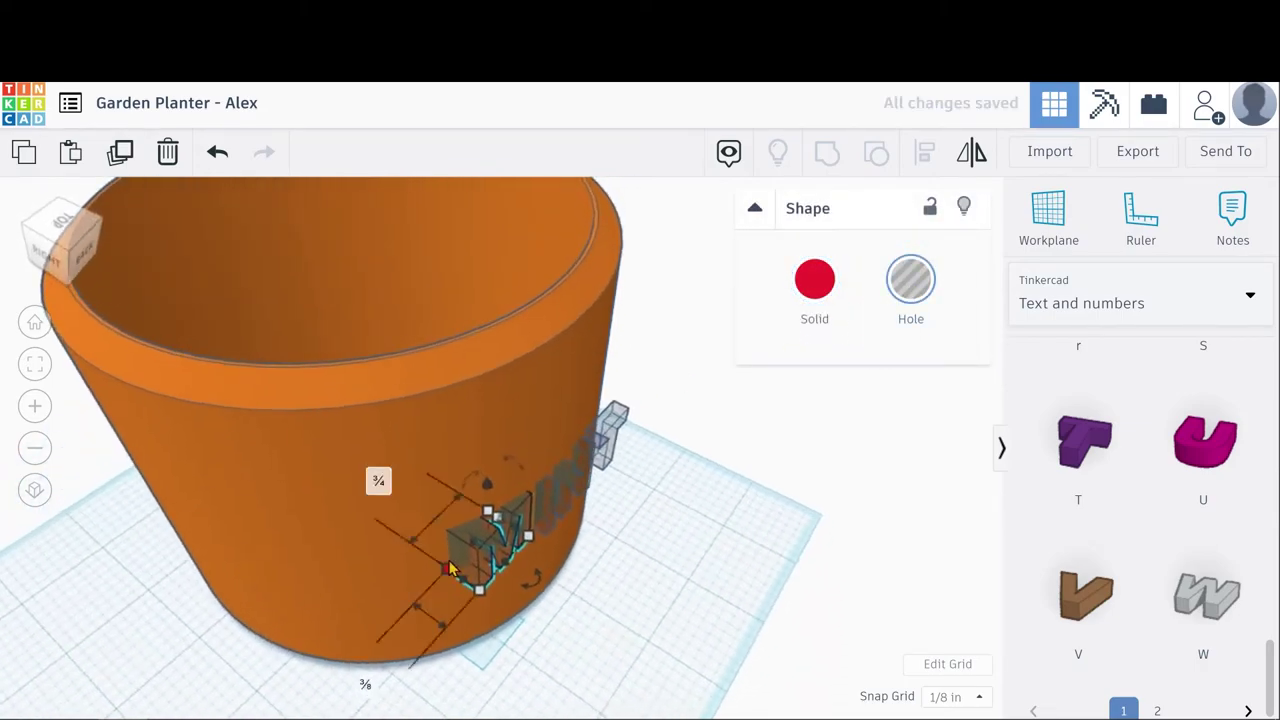
drag(474, 551, 391, 473)
right_drag(506, 561, 450, 556)
click(450, 556)
click(584, 632)
click(446, 553)
right_drag(578, 693, 520, 569)
click(474, 629)
right_drag(474, 629, 357, 453)
click(357, 453)
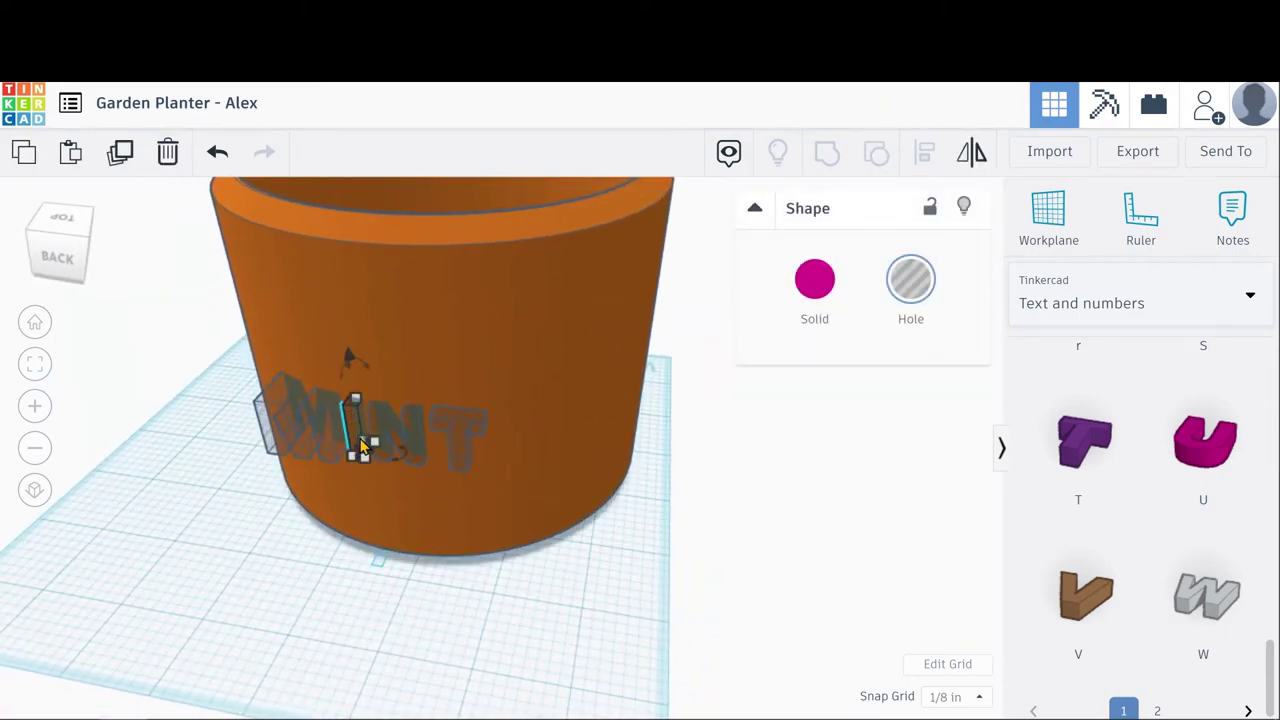
Stretch the I hole through the planter's inner wall to a depth of 5/8 in.
right_drag(368, 602, 612, 344)
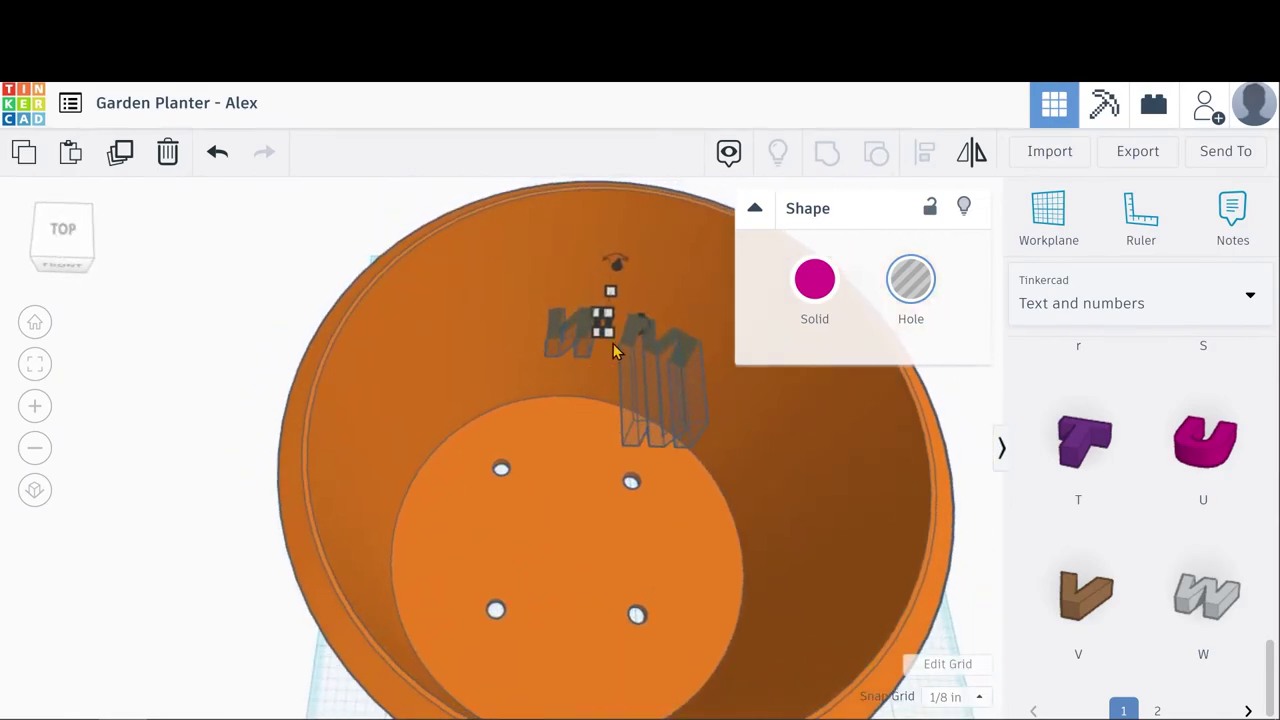
drag(602, 360, 604, 443)
right_drag(580, 470, 625, 548)
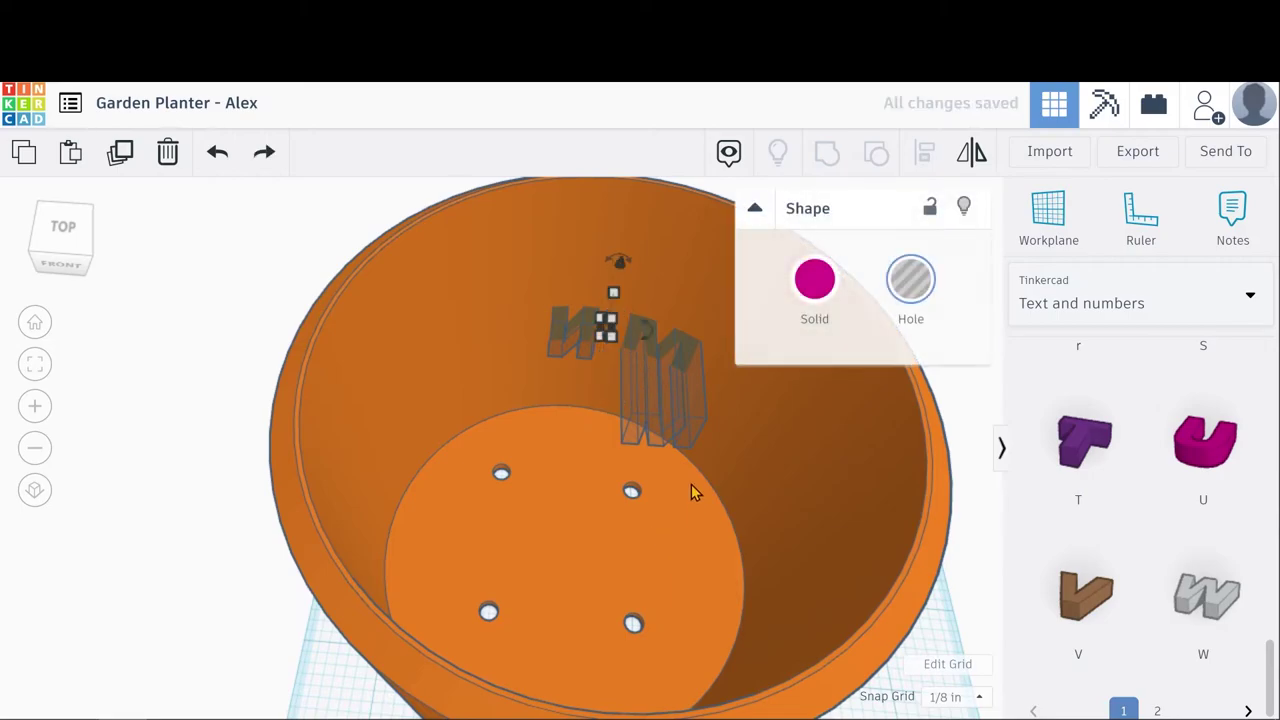
scroll(641, 364, up, 3)
click(36, 368)
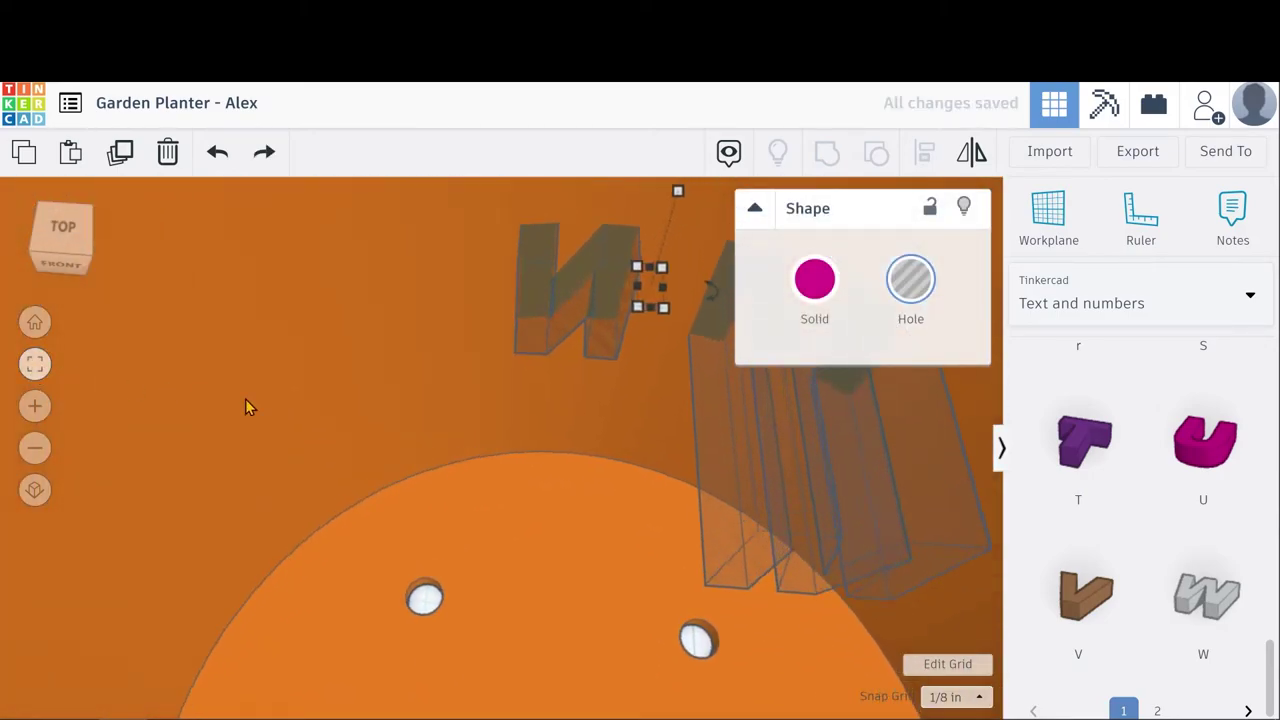
right_drag(493, 649, 481, 620)
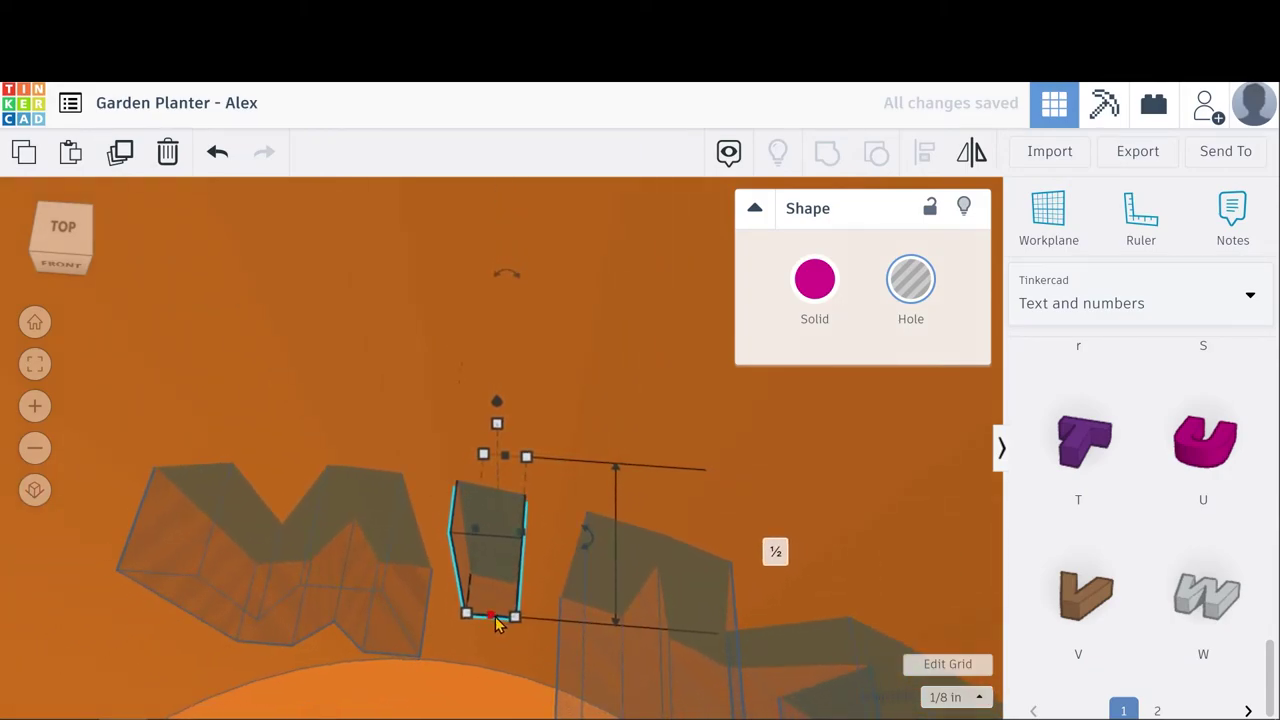
scroll(614, 574, down, 5)
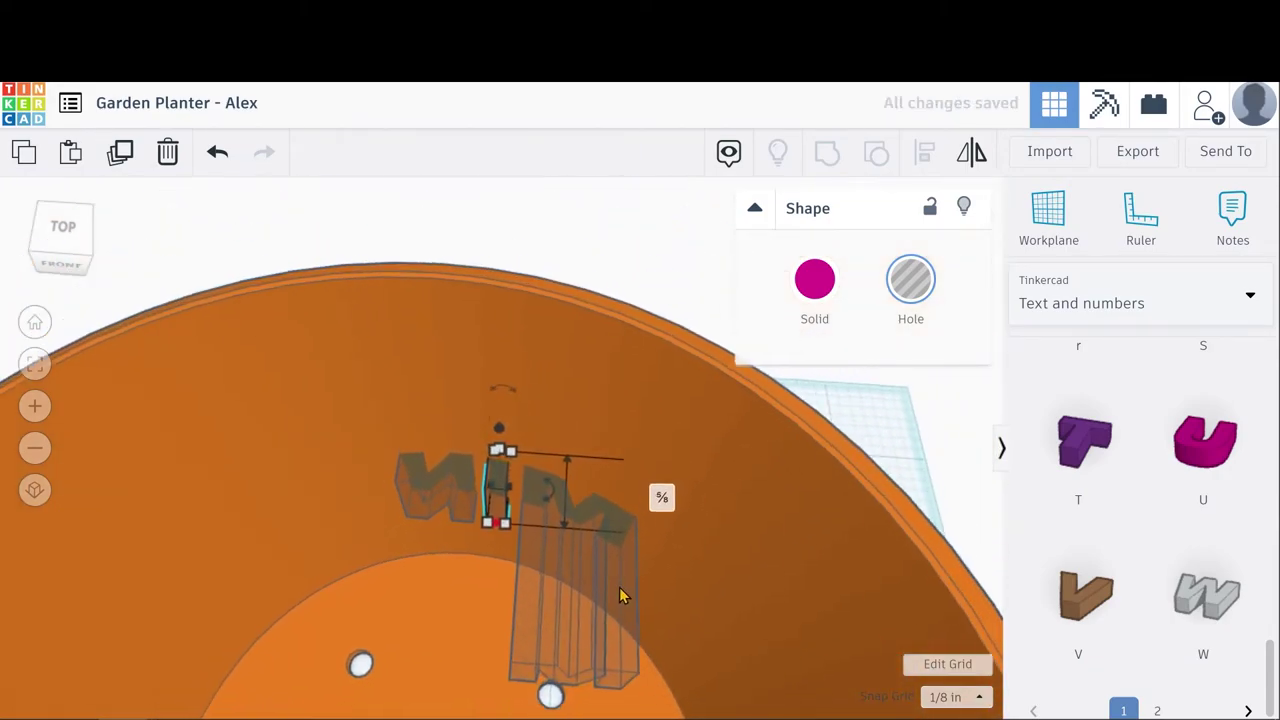
Adjust the depth of the M hole to 1 1/8 in and of the T hole to 7/8 in.
click(555, 625)
drag(553, 640, 558, 563)
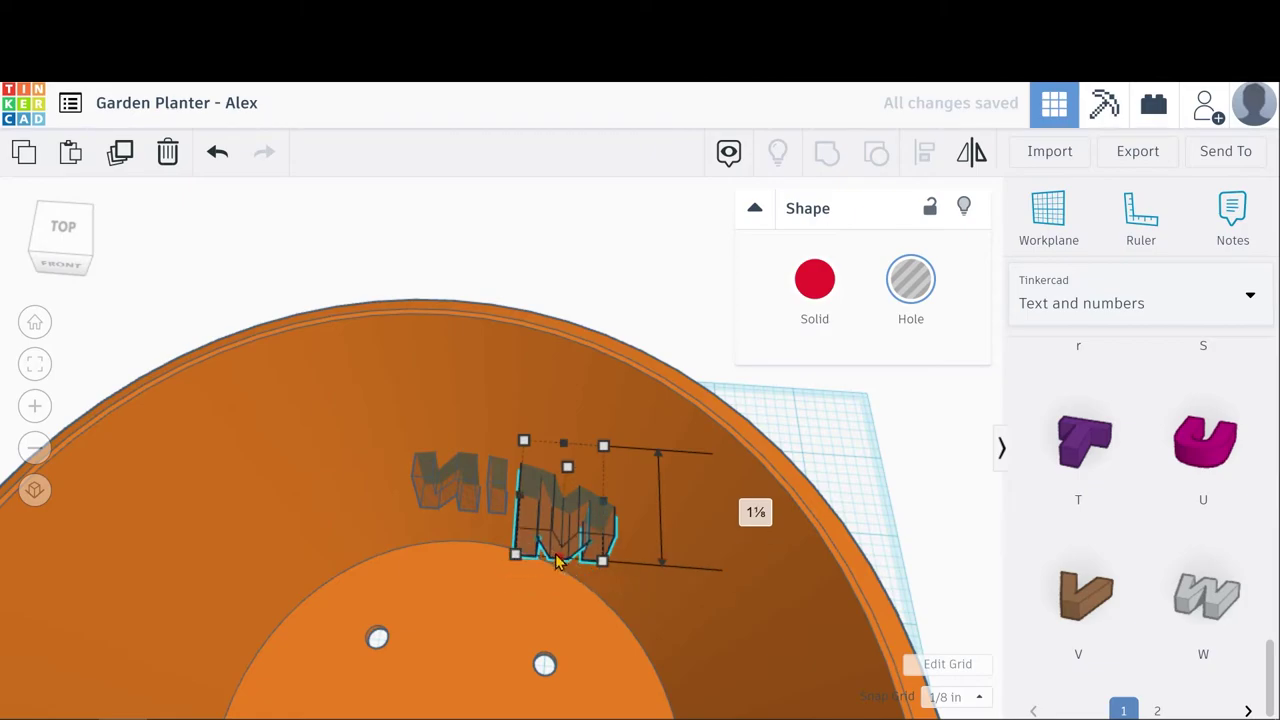
right_drag(562, 550, 620, 480)
click(620, 480)
right_drag(700, 489, 410, 462)
drag(366, 531, 372, 514)
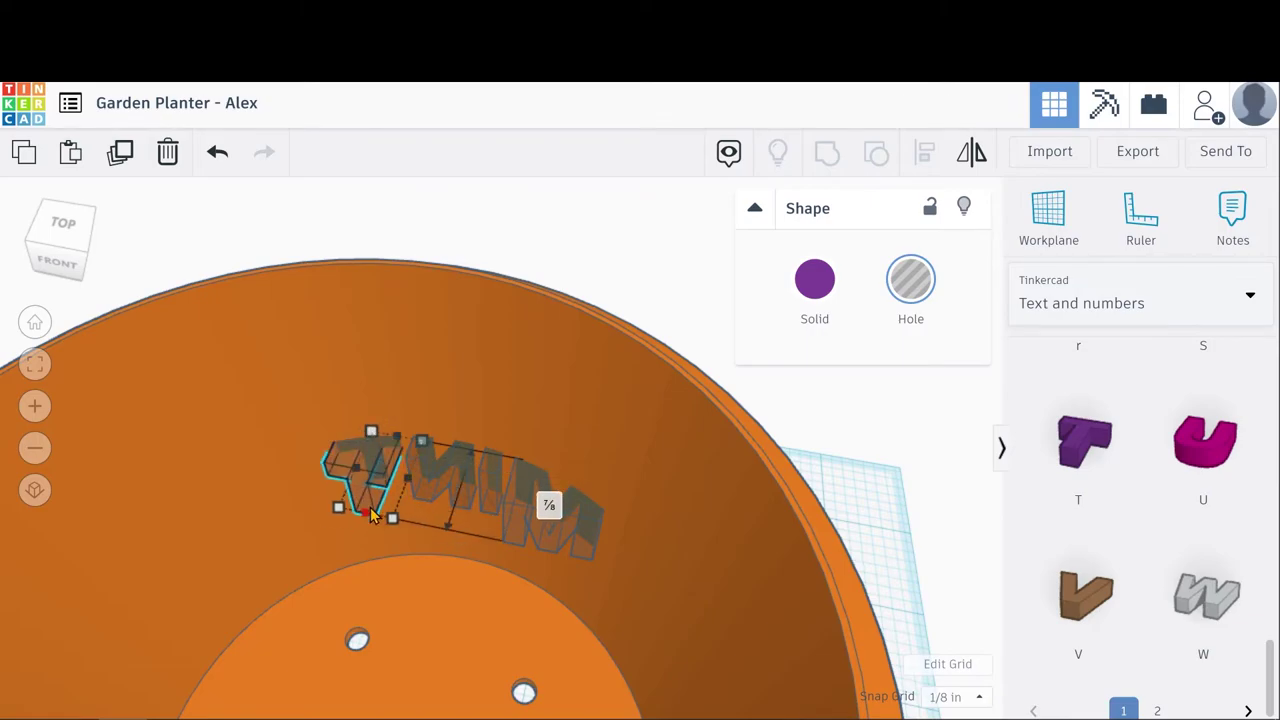
Group the planter with the four letter holes to cut MINT out of its wall.
click(463, 581)
right_drag(463, 581, 723, 637)
click(654, 594)
drag(723, 637, 297, 277)
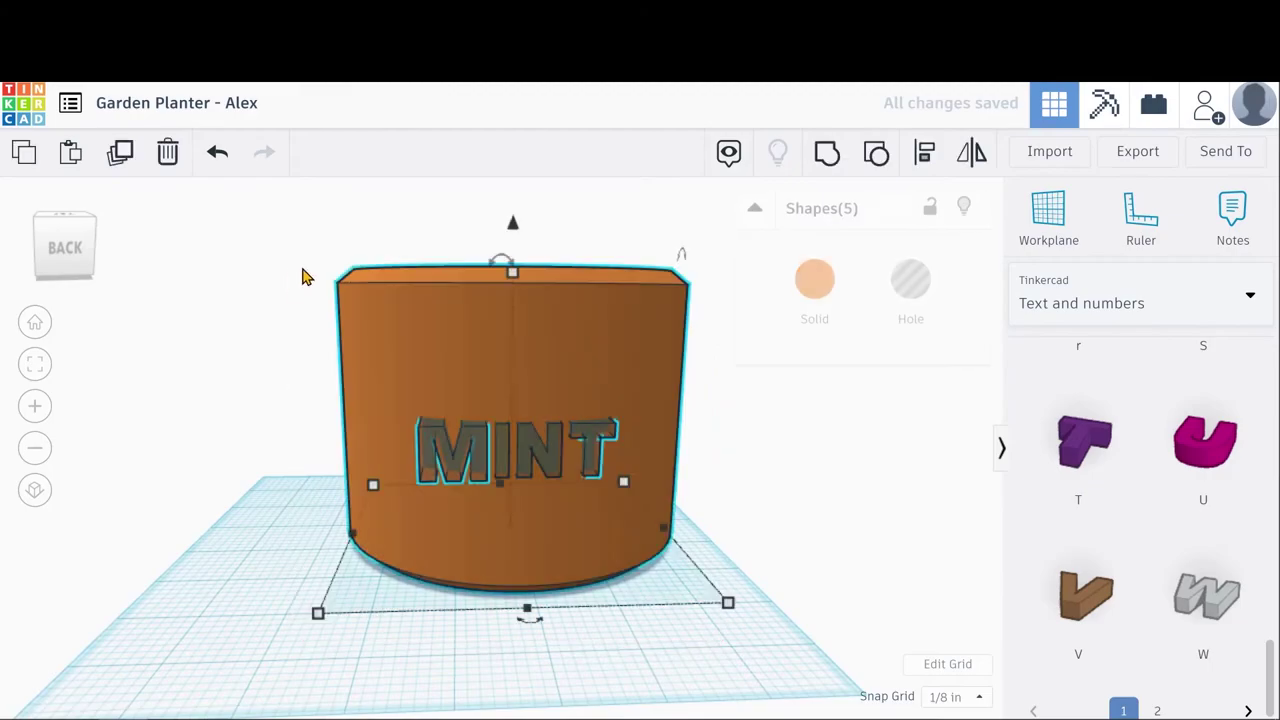
click(826, 163)
click(766, 591)
Examine the MINT cut-outs in the planter's wall from several angles.
mouse_move(766, 594)
right_down()
mouse_move(760, 566)
mouse_move(648, 593)
mouse_move(606, 640)
mouse_move(823, 580)
mouse_move(766, 466)
mouse_move(575, 540)
mouse_move(766, 606)
mouse_move(766, 560)
mouse_move(751, 583)
mouse_move(782, 590)
right_up()
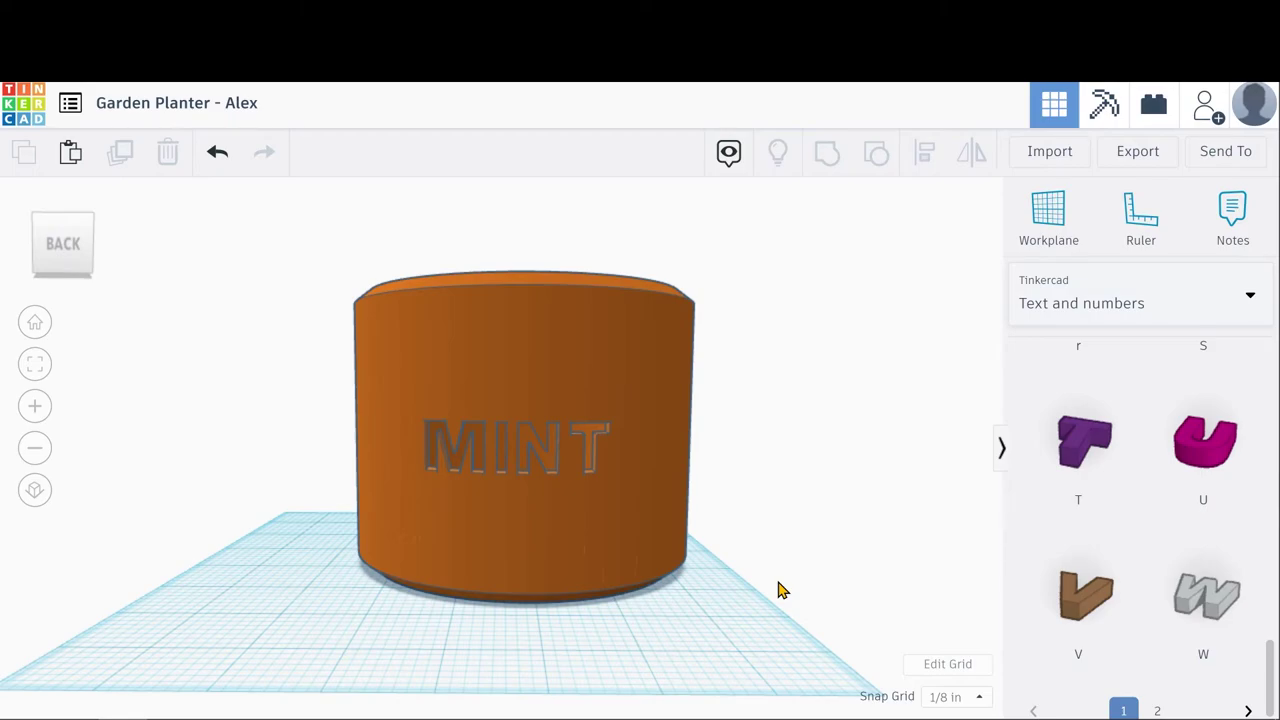
scroll(710, 495, down, 2)
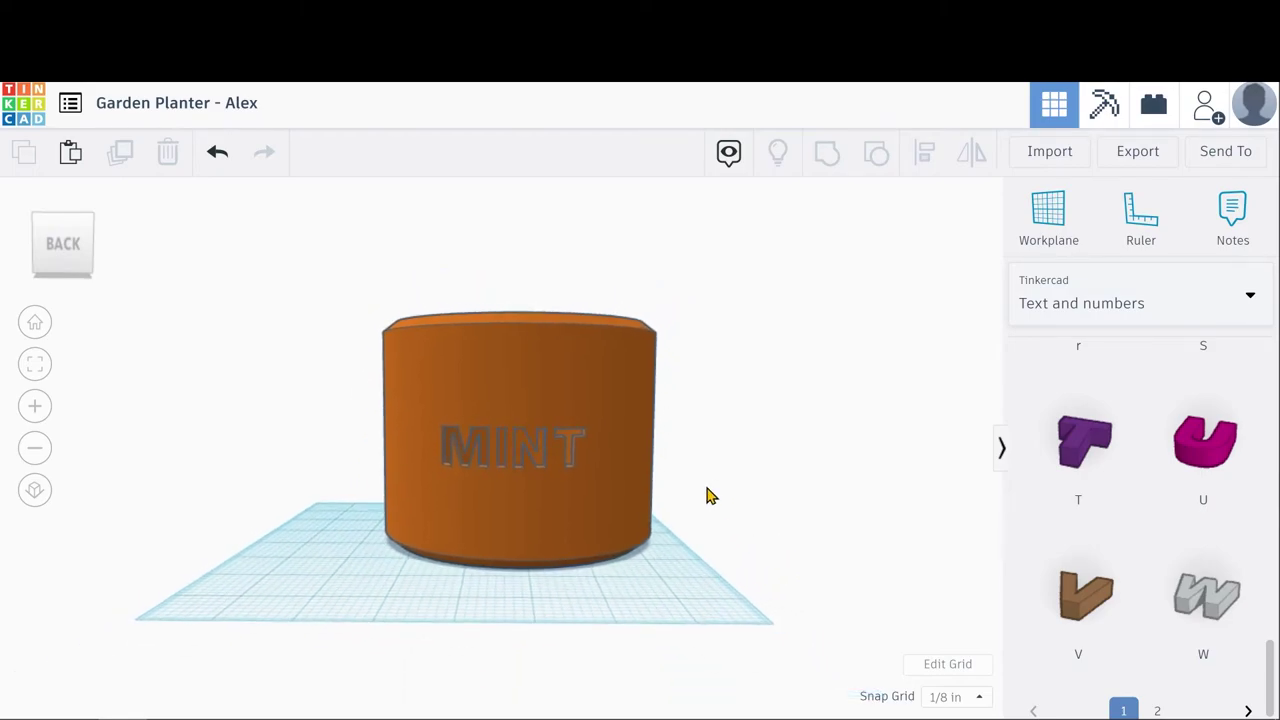
right_drag(658, 578, 686, 606)
right_drag(663, 540, 437, 540)
click(581, 450)
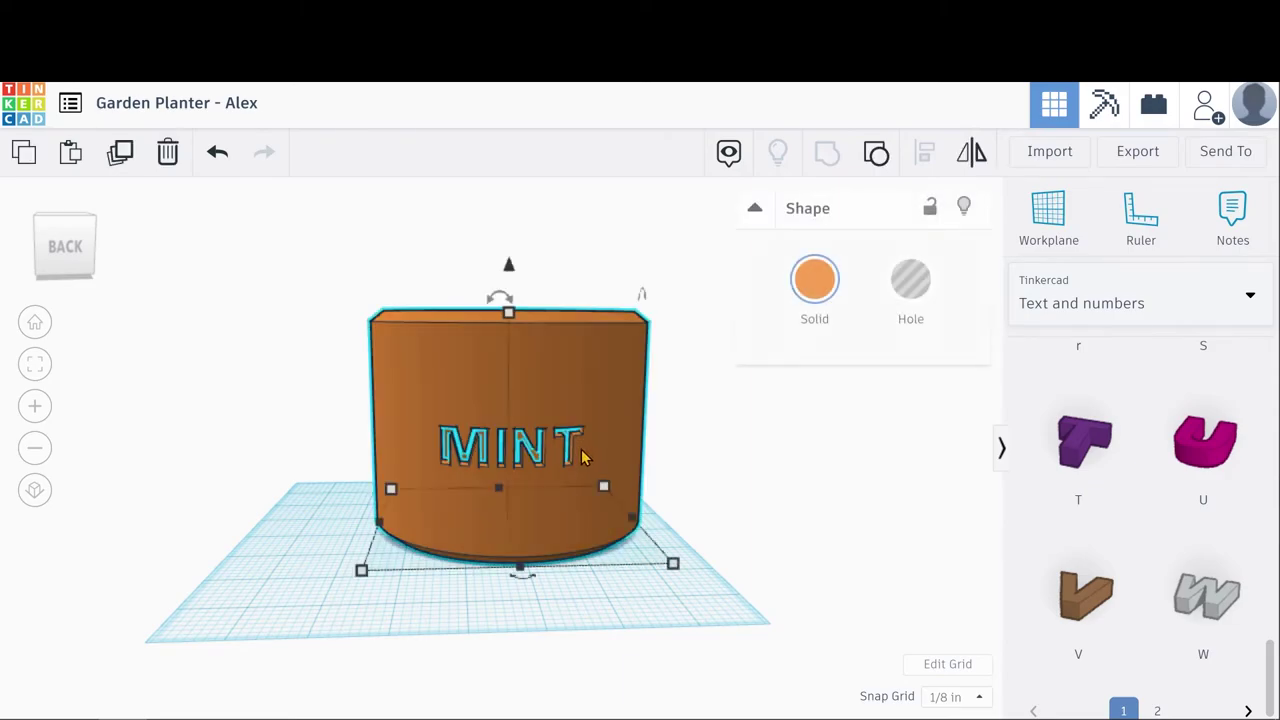
right_drag(734, 474, 734, 518)
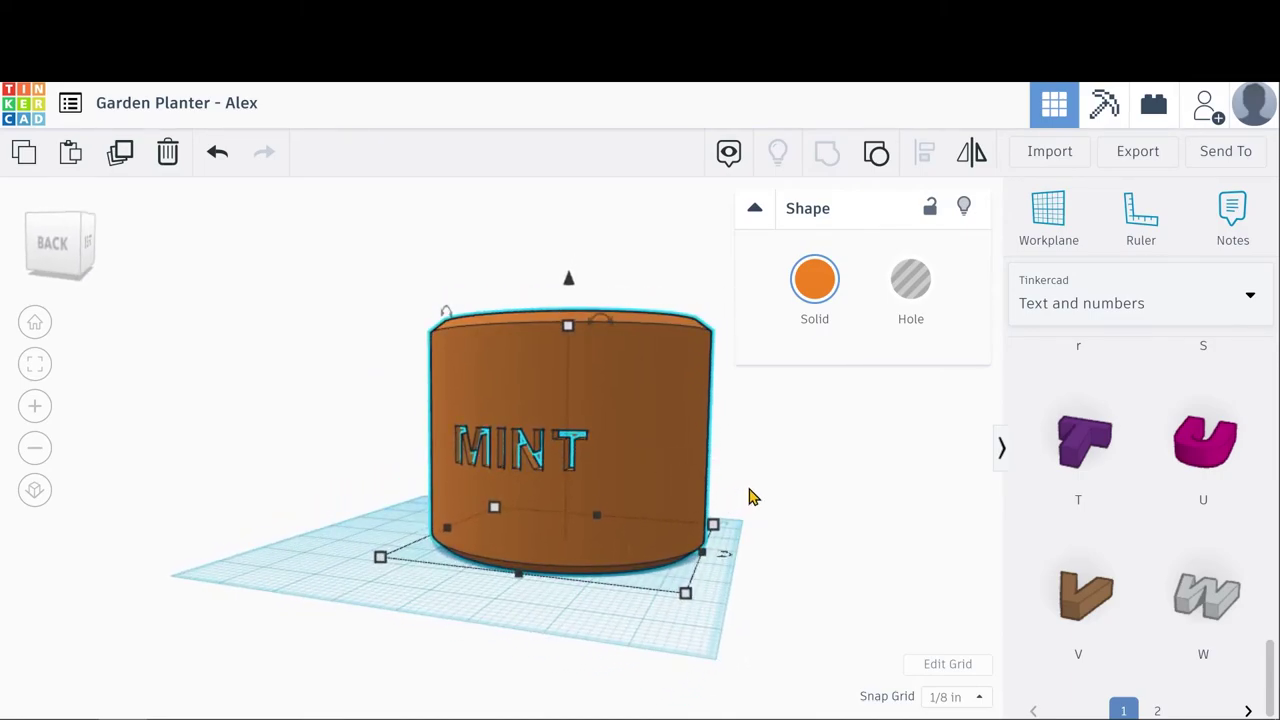
click(614, 640)
mouse_move(614, 640)
right_down()
mouse_move(477, 617)
mouse_move(500, 606)
mouse_move(606, 629)
mouse_move(603, 647)
right_up()
Browse the shape collections and bring up the Design Starters category of the Shape Library.
click(1104, 323)
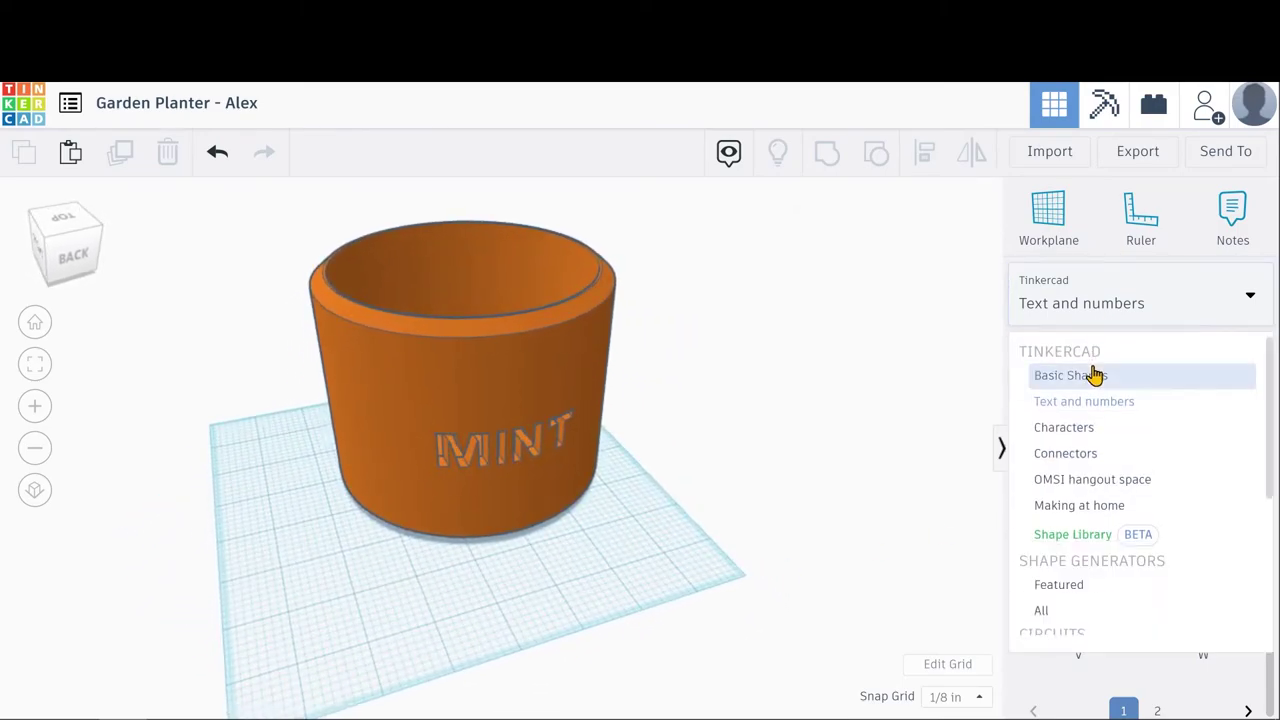
scroll(1130, 535, down, 2)
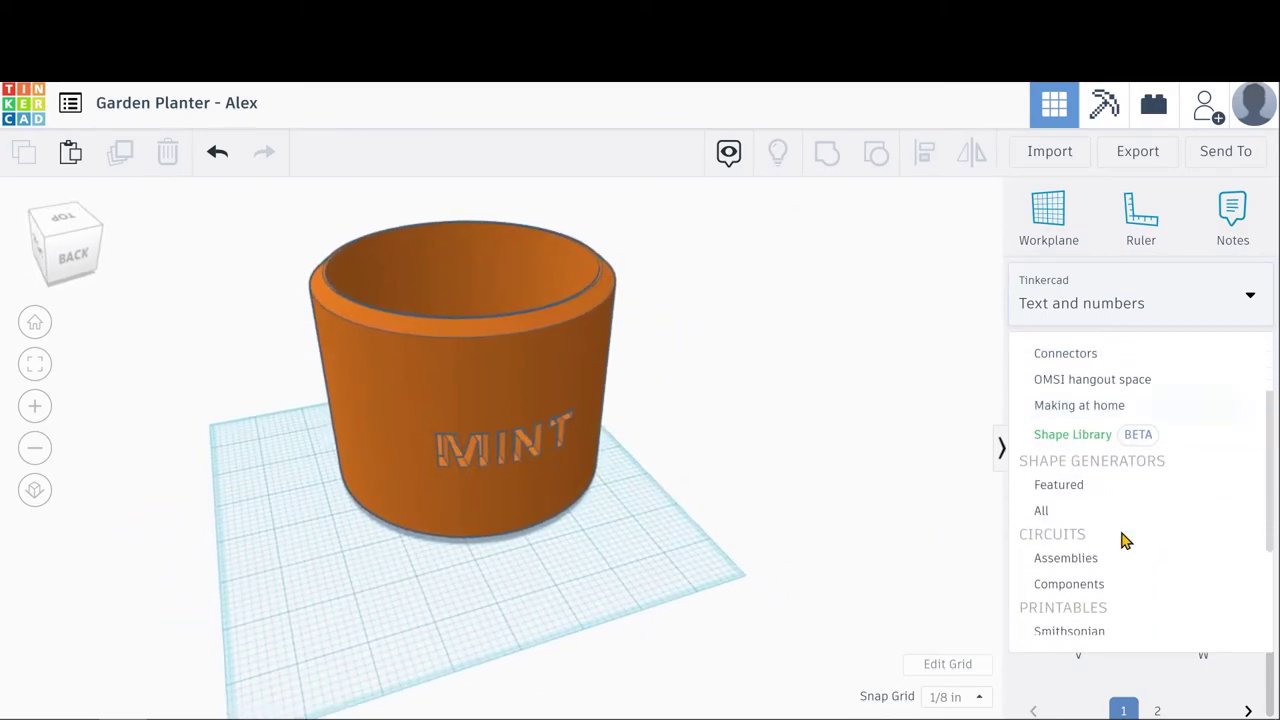
click(1080, 486)
click(1108, 300)
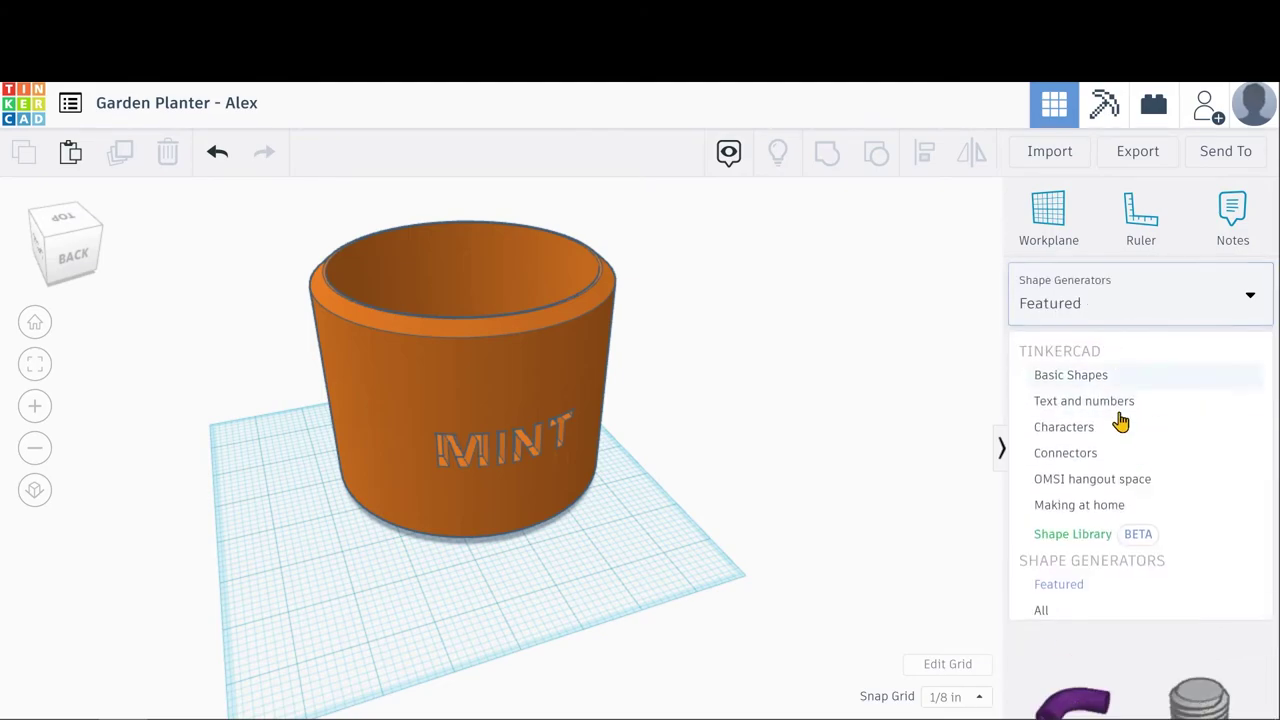
scroll(1120, 455, down, 2)
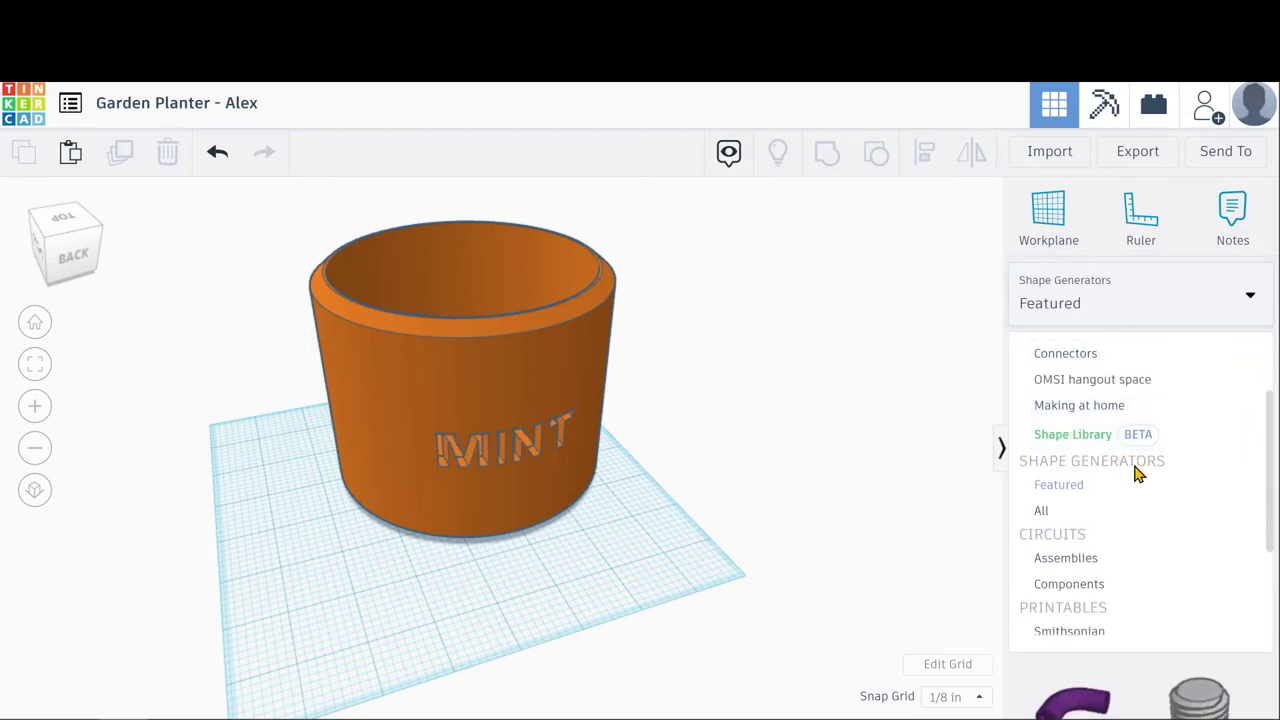
scroll(1108, 494, up, 1)
click(1092, 534)
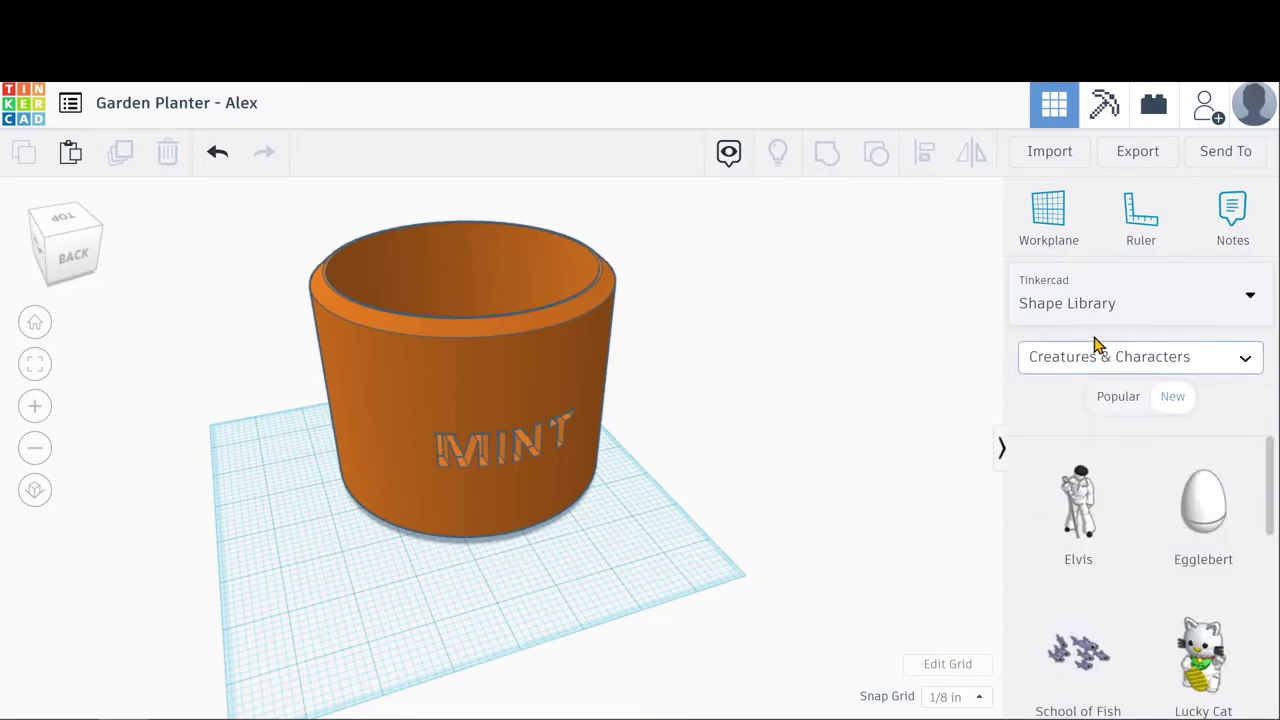
click(1108, 370)
click(1036, 408)
scroll(1158, 533, down, 5)
scroll(1050, 505, up, 3)
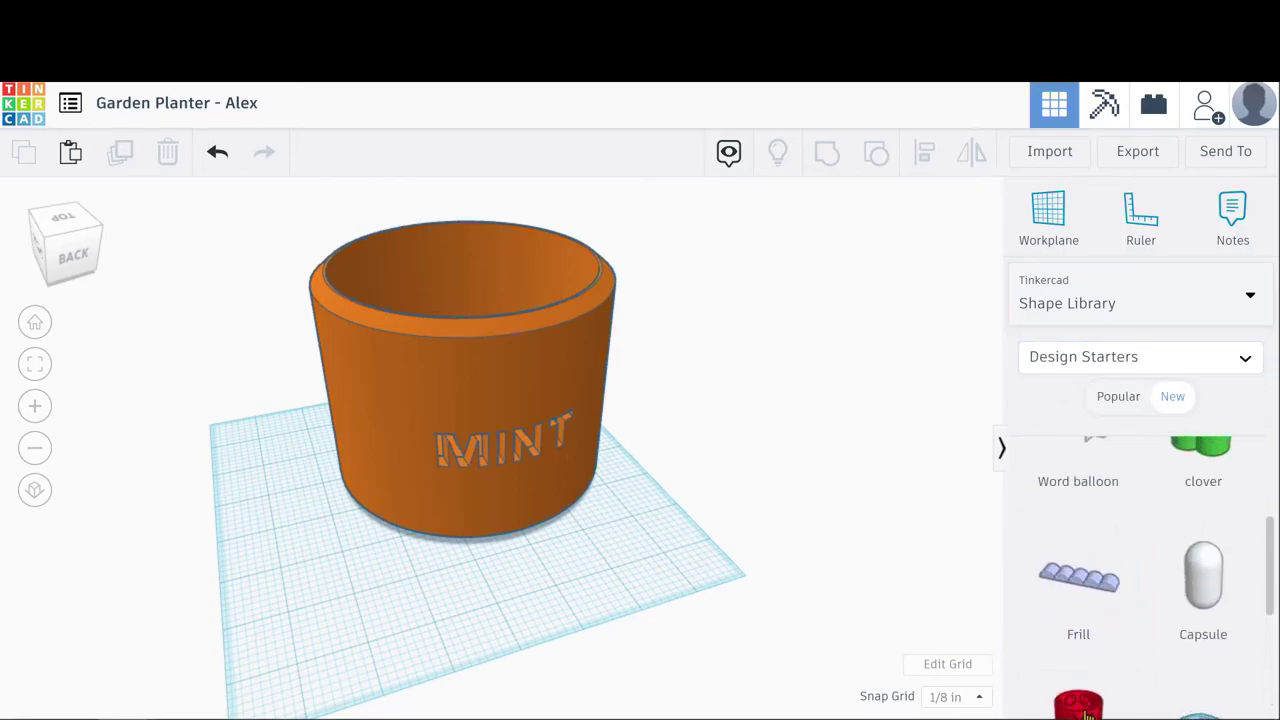
Place the perforated red Vase shape on the workplane beside the planter.
drag(1078, 700, 434, 663)
scroll(454, 657, up, 3)
right_drag(474, 651, 660, 629)
scroll(606, 609, down, 3)
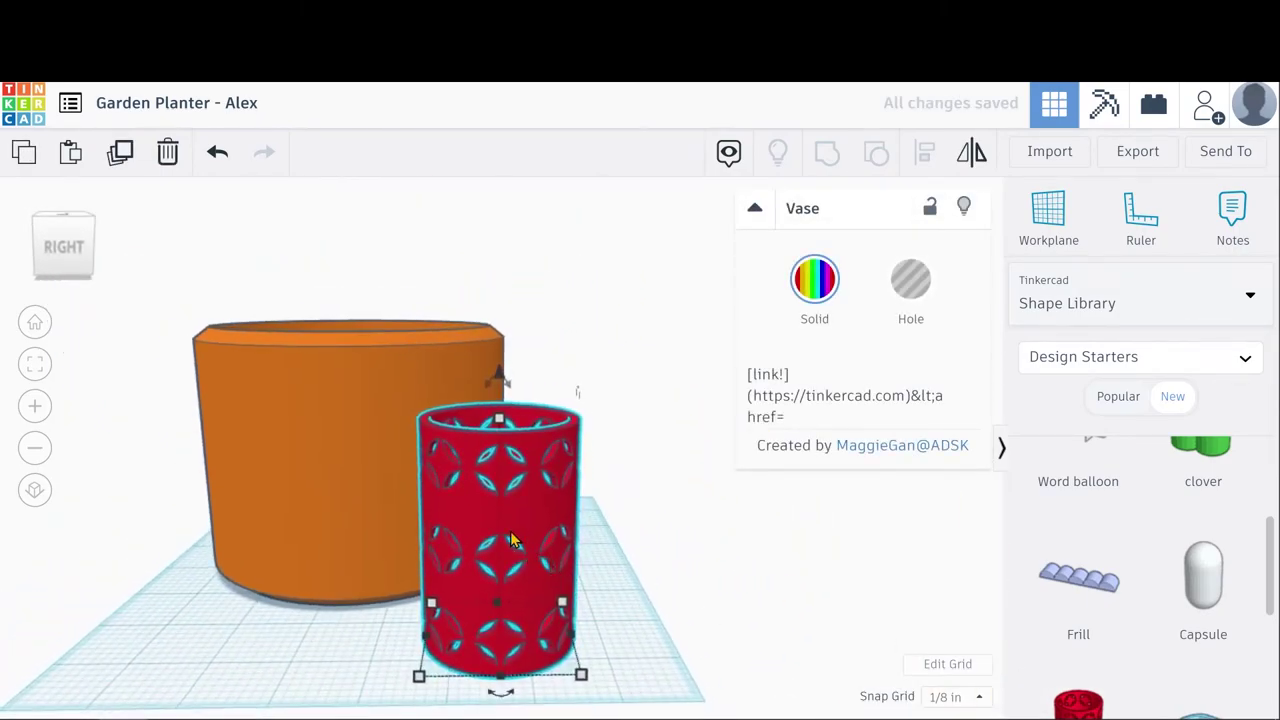
right_drag(726, 597, 734, 569)
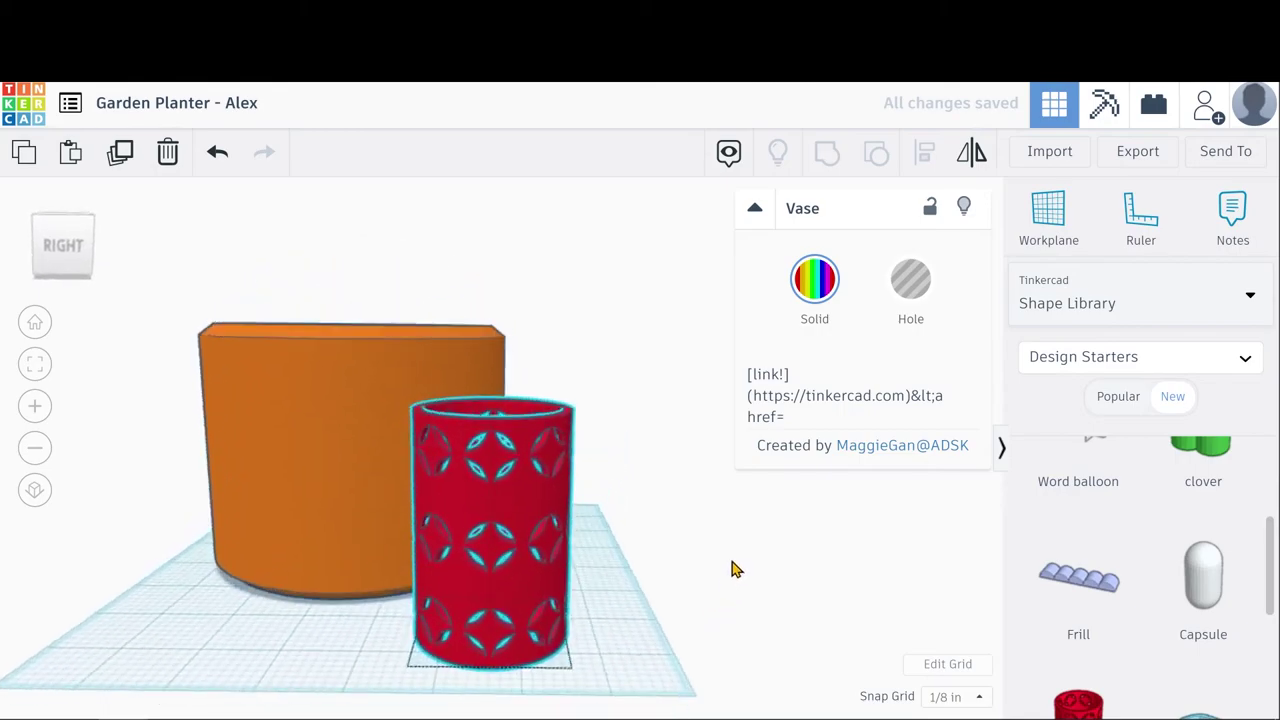
Resize the red vase to a 3 by 3 inch footprint and reduce its height.
right_drag(605, 456, 381, 535)
right_drag(565, 564, 398, 572)
drag(386, 566, 402, 574)
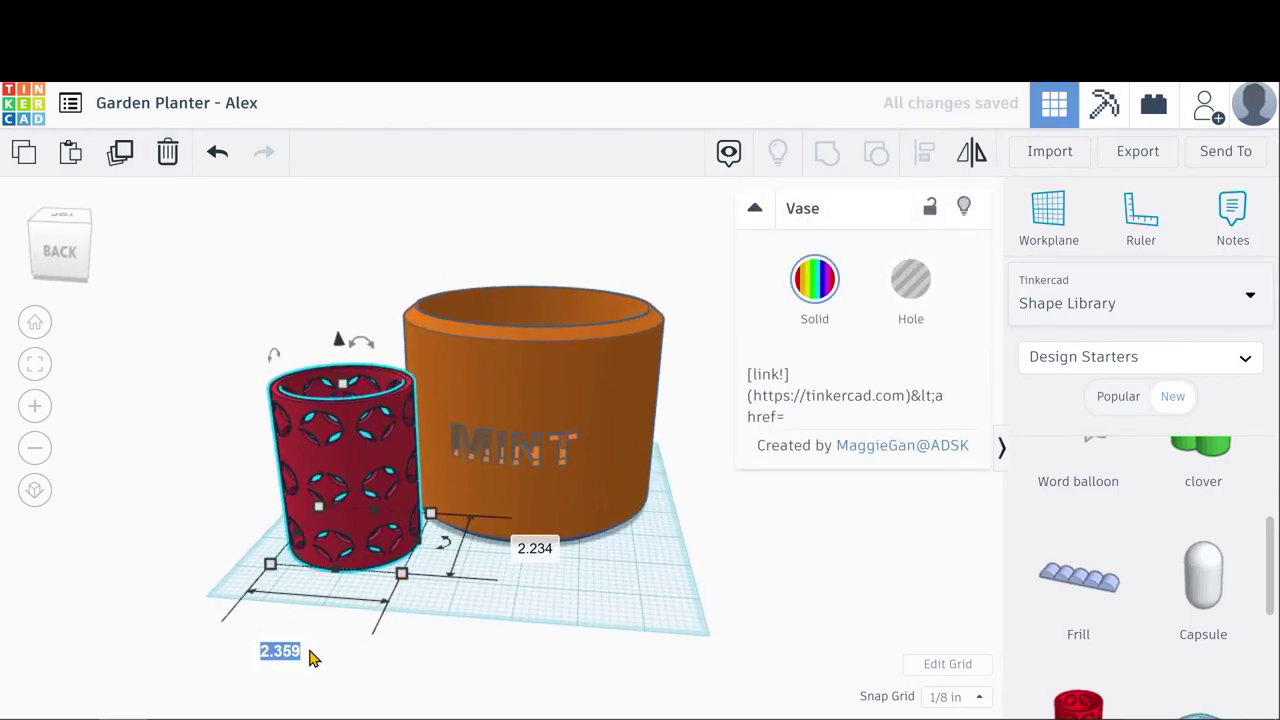
key(Return)
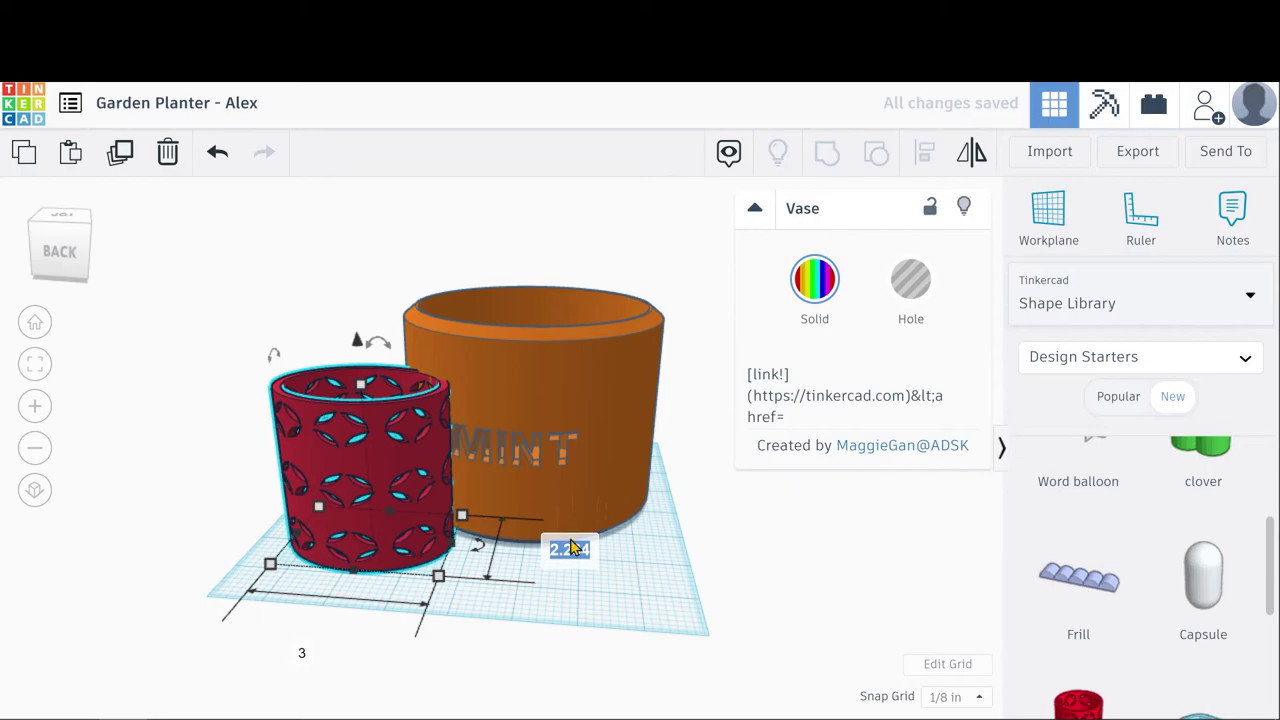
text(3)
key(Return)
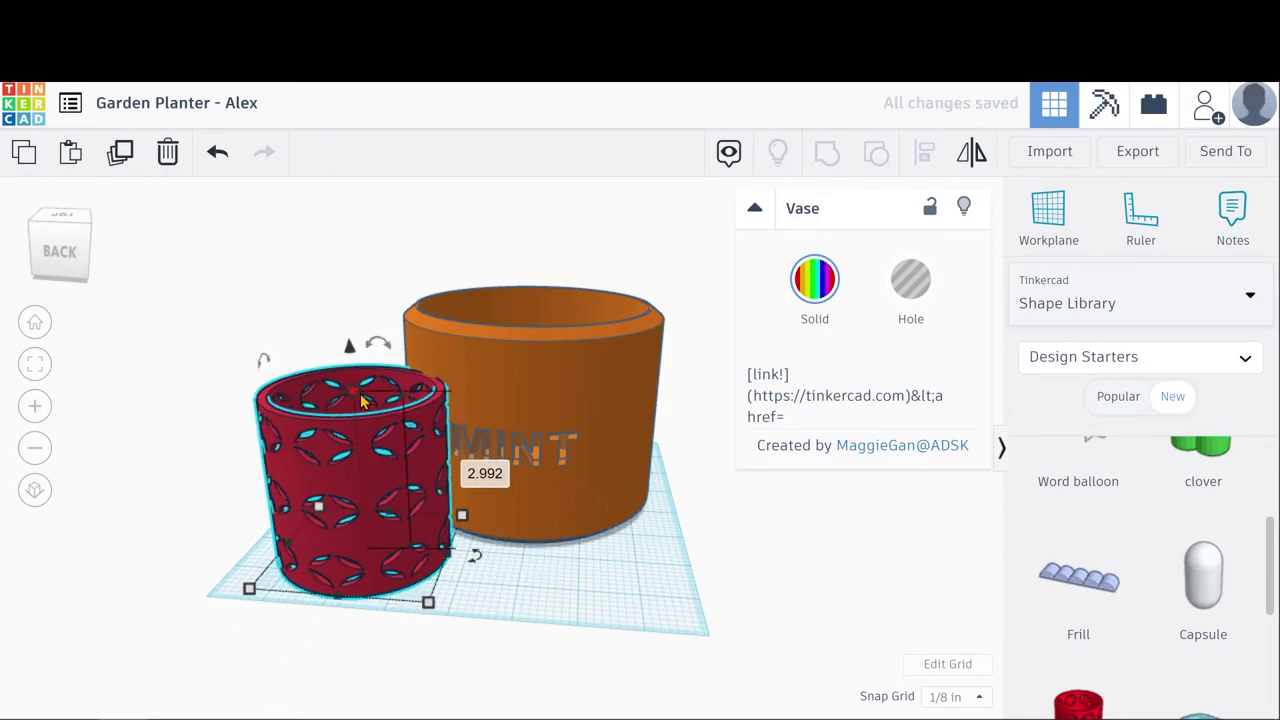
key(Return)
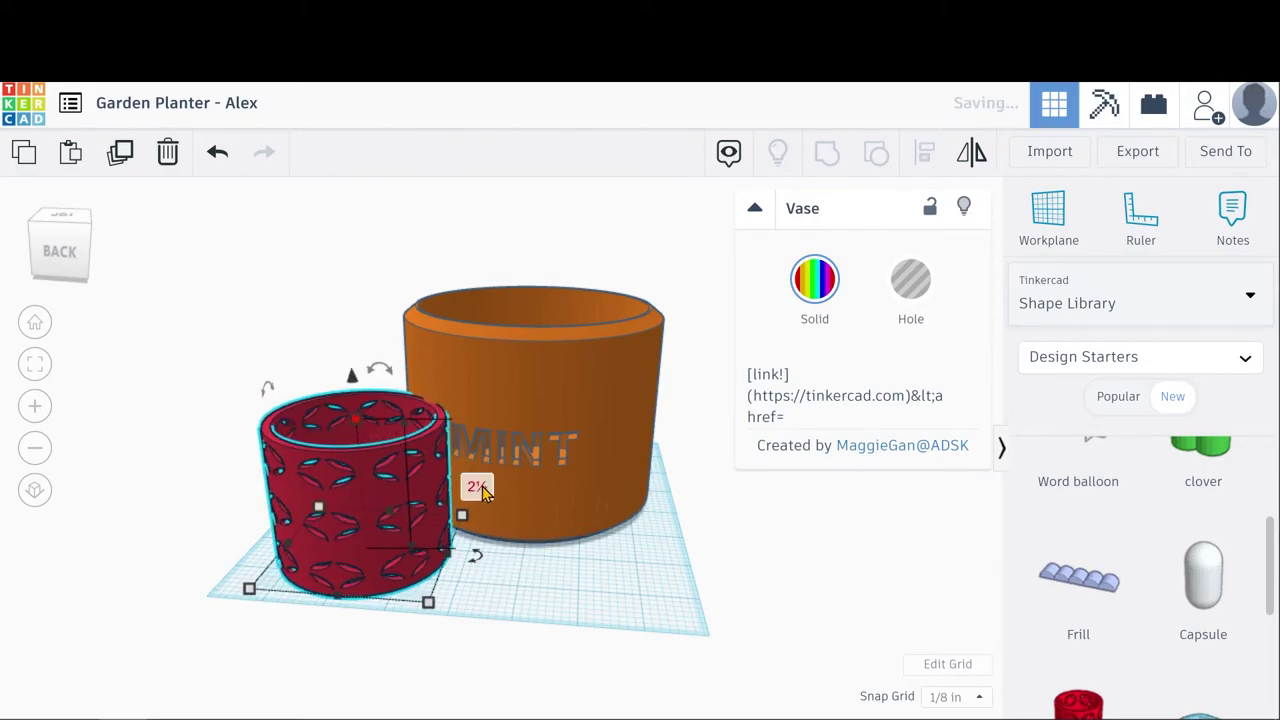
Check the resized vase from several sides and delete it from the workplane.
right_drag(538, 595, 835, 570)
click(737, 580)
right_drag(737, 580, 565, 584)
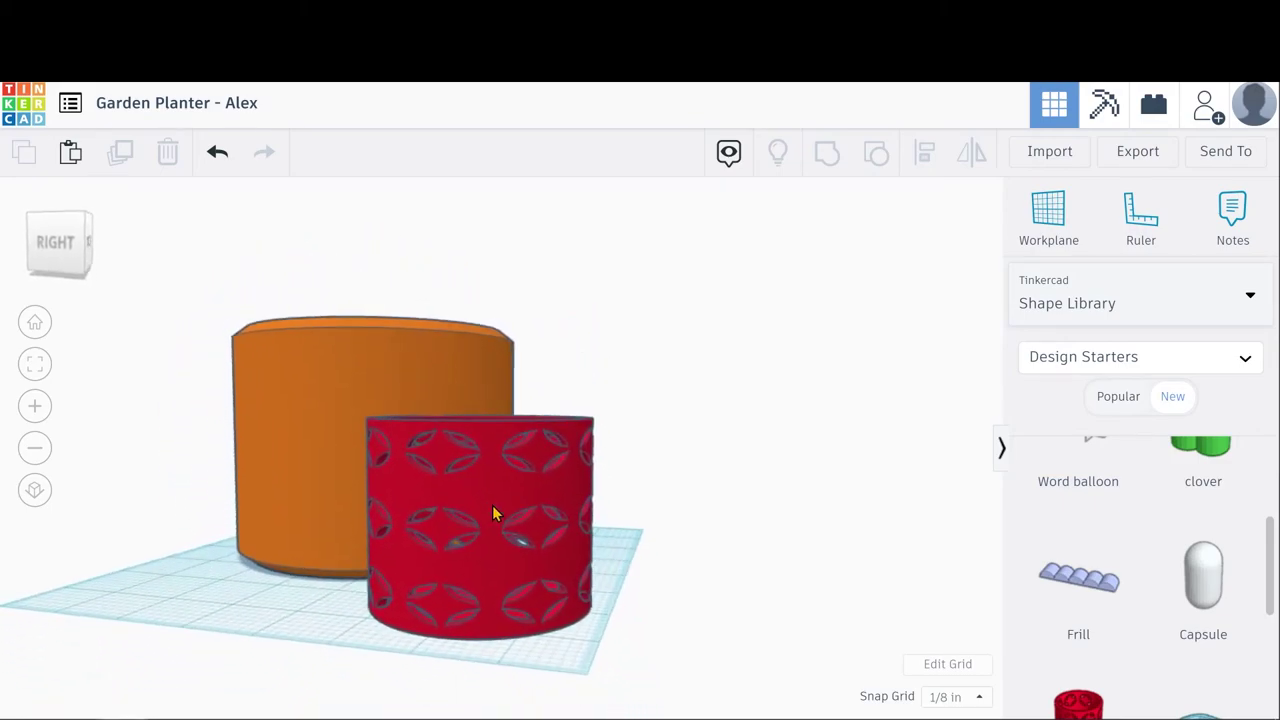
right_drag(494, 505, 388, 590)
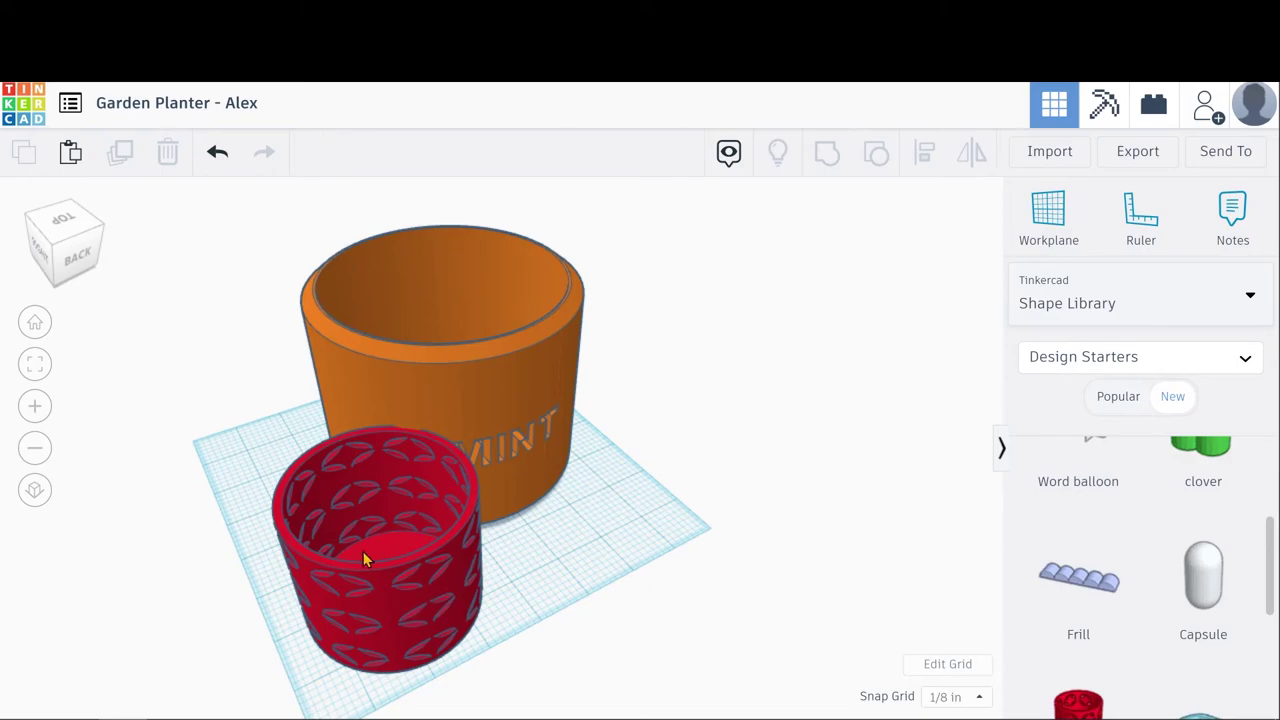
click(358, 553)
key(Delete)
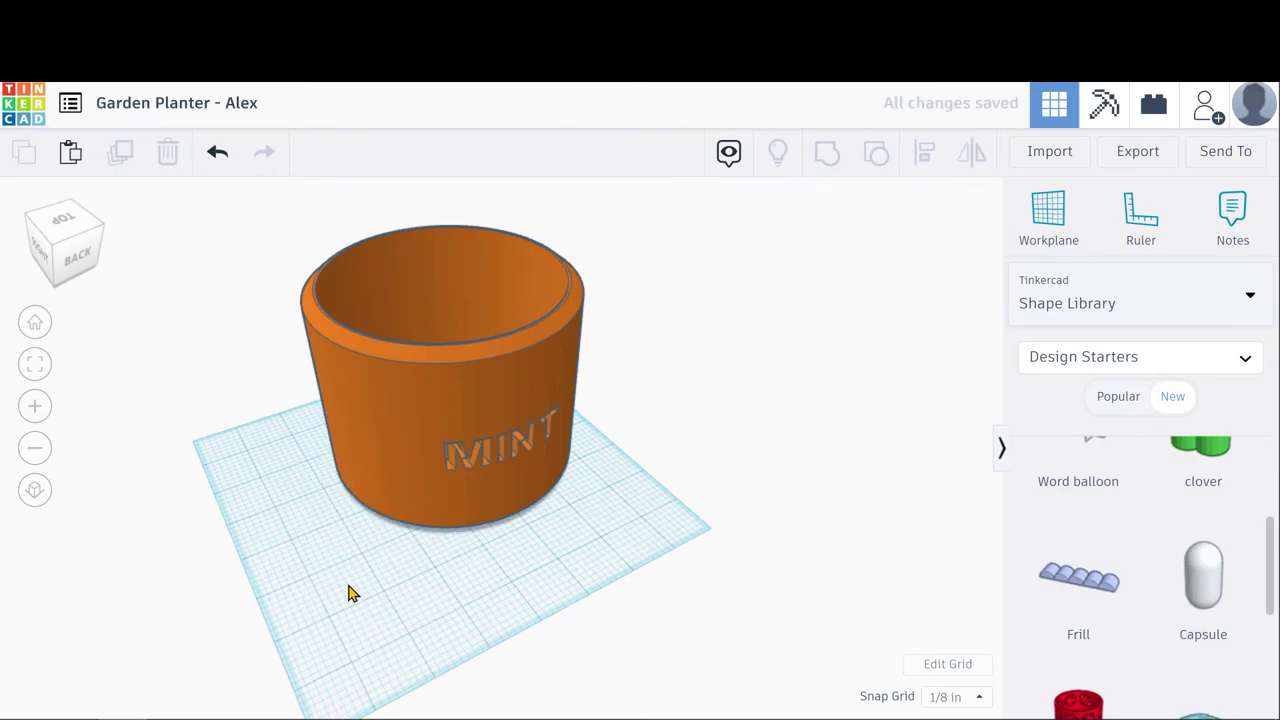
Select the planter and review its export options without downloading anything.
right_drag(377, 603, 498, 612)
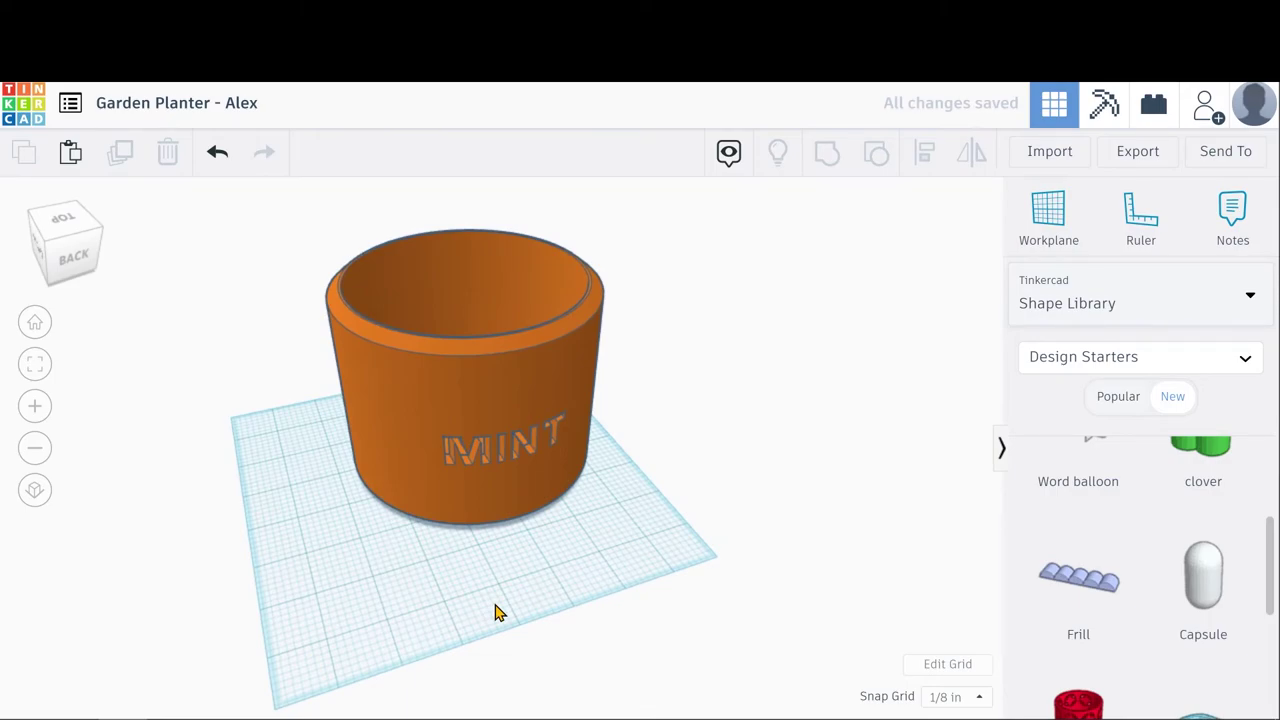
click(494, 378)
right_drag(691, 414, 586, 371)
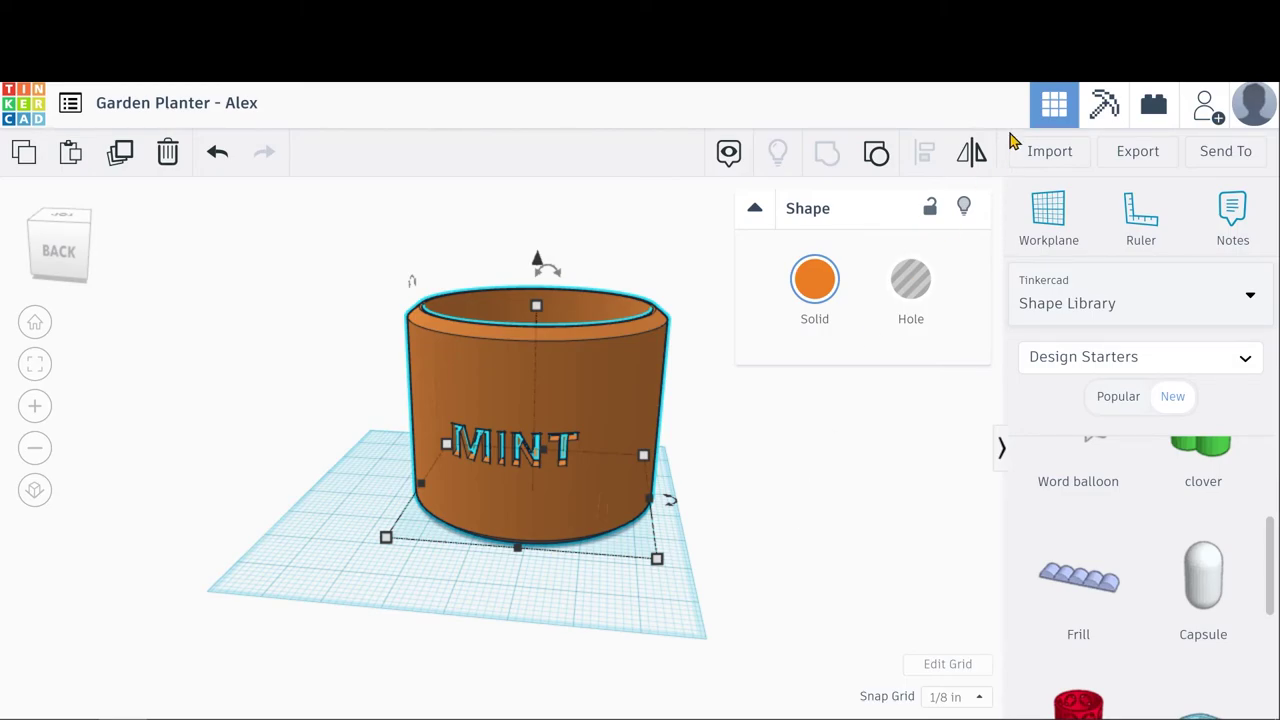
click(1136, 156)
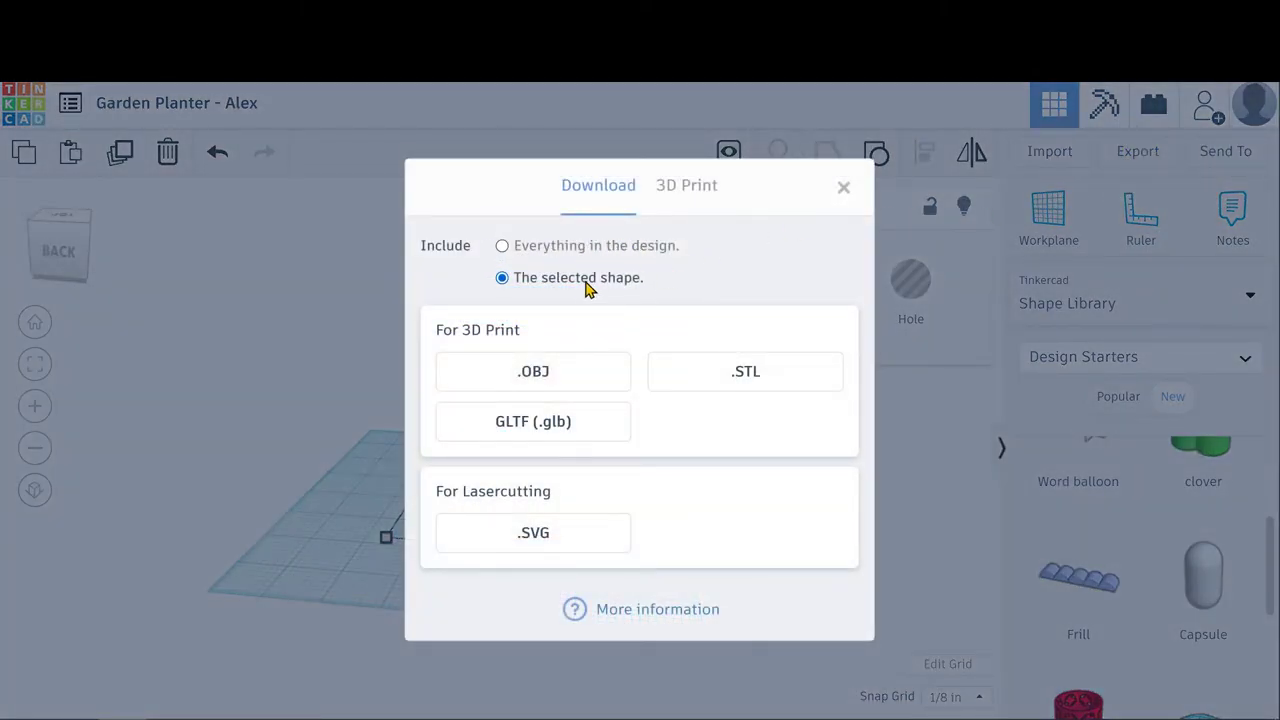
click(843, 187)
Place a solid cylinder, a red box and a sphere from the Basic Shapes collection beside the planter.
scroll(1045, 543, down, 1)
scroll(1045, 543, up, 3)
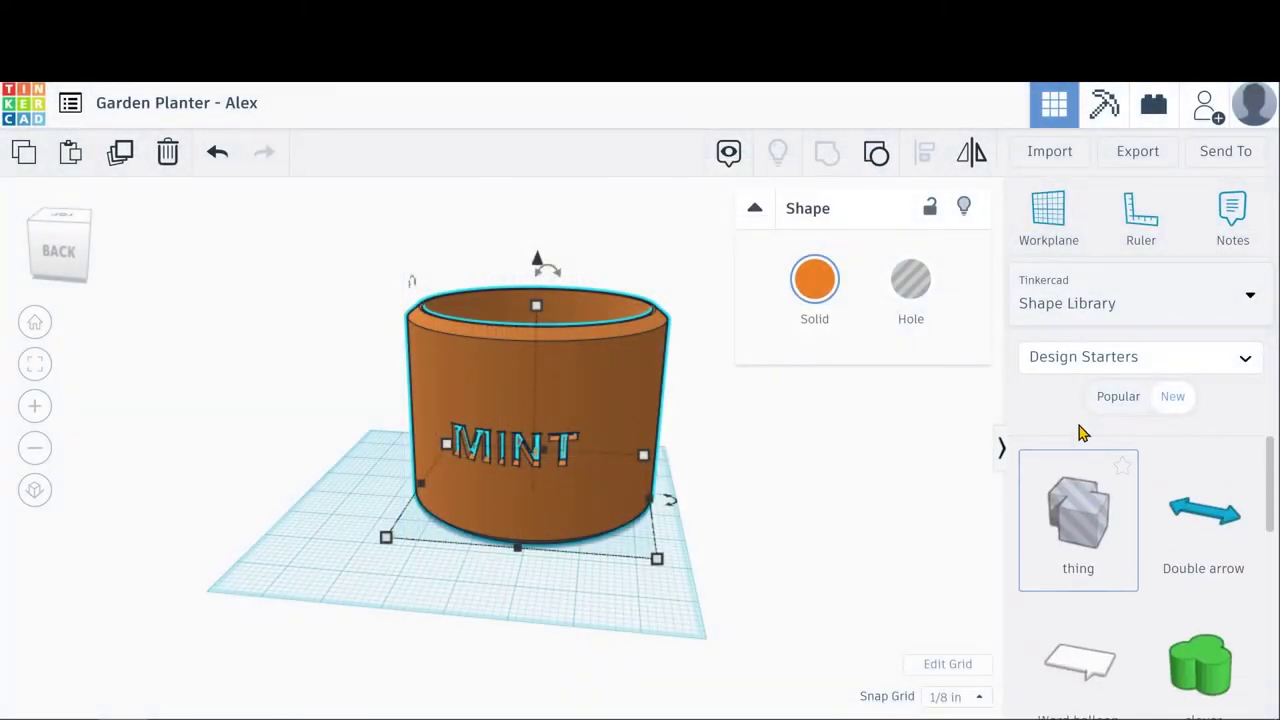
click(1083, 310)
click(1098, 378)
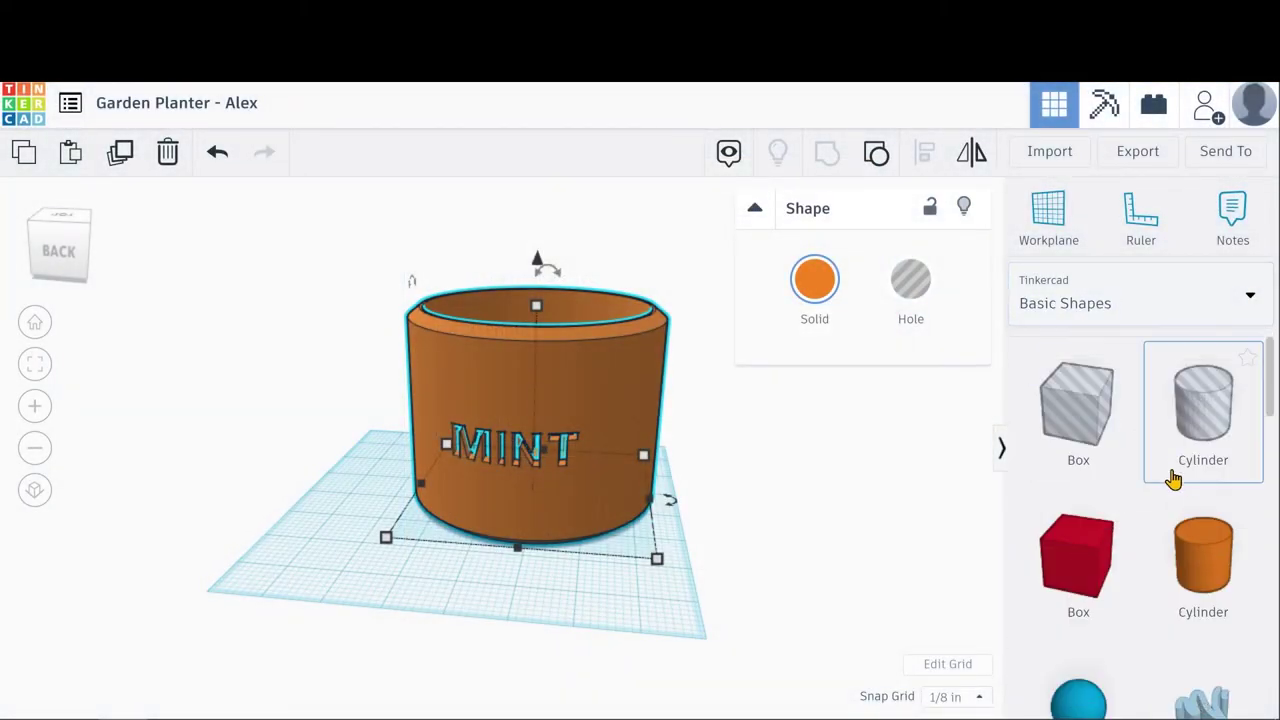
drag(1218, 551, 250, 455)
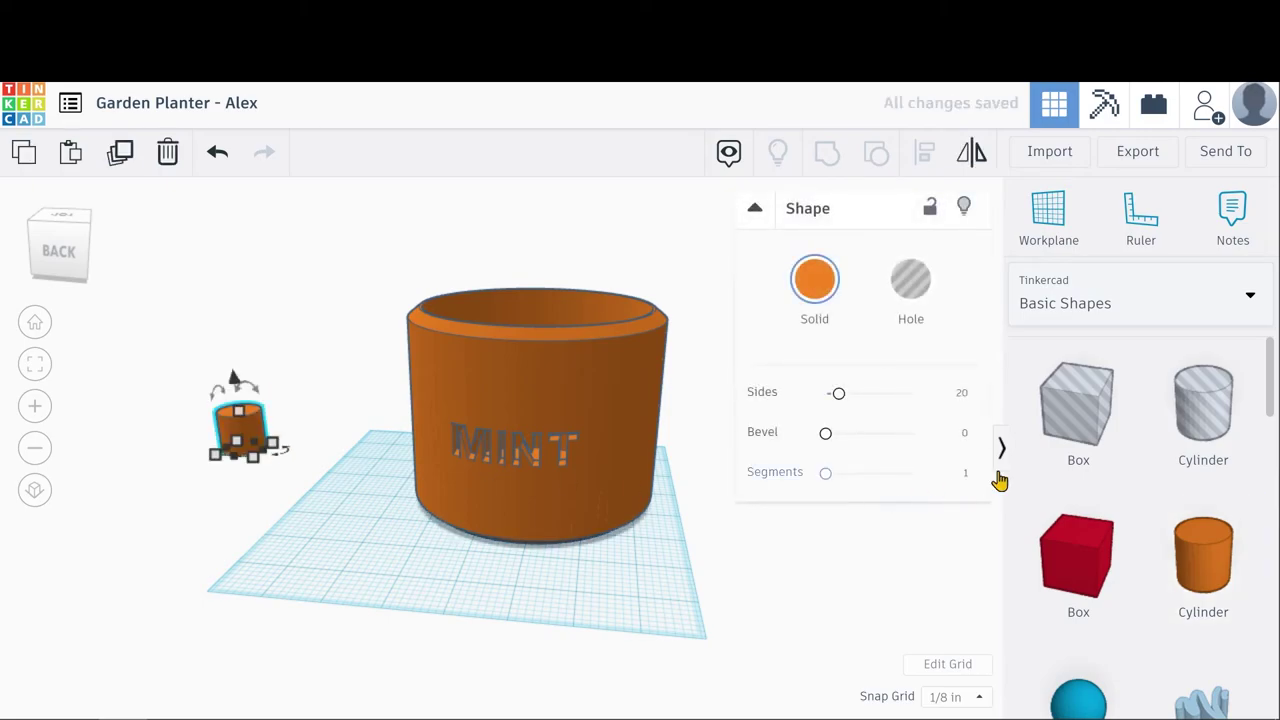
drag(1078, 560, 155, 450)
drag(1053, 690, 311, 352)
click(355, 477)
right_drag(355, 477, 427, 508)
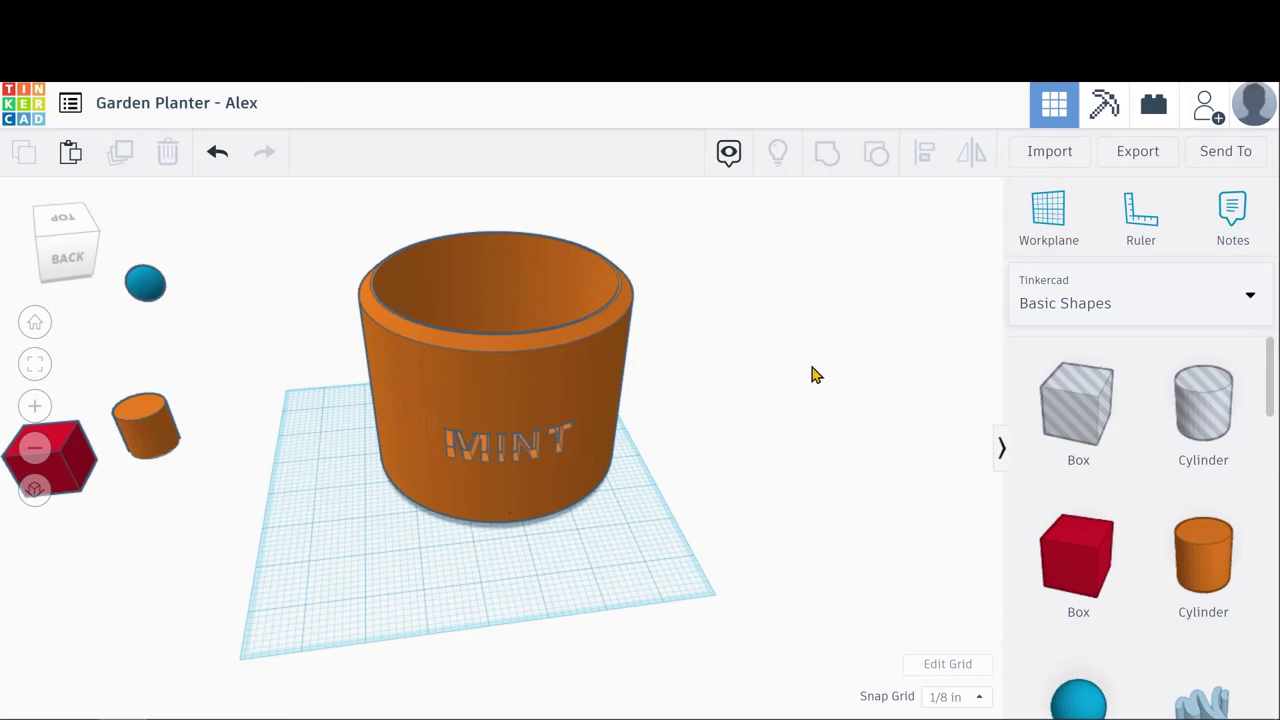
Check the export options with nothing selected in the design.
click(1118, 168)
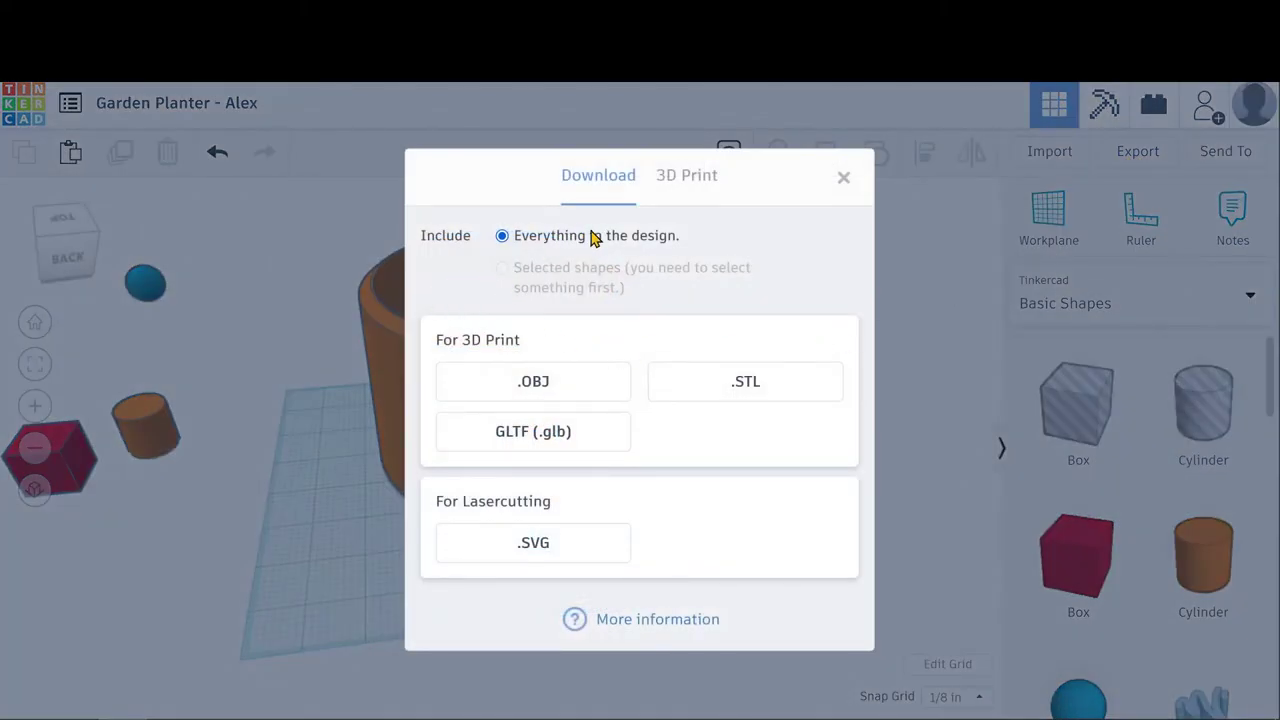
click(843, 180)
right_drag(700, 360, 265, 283)
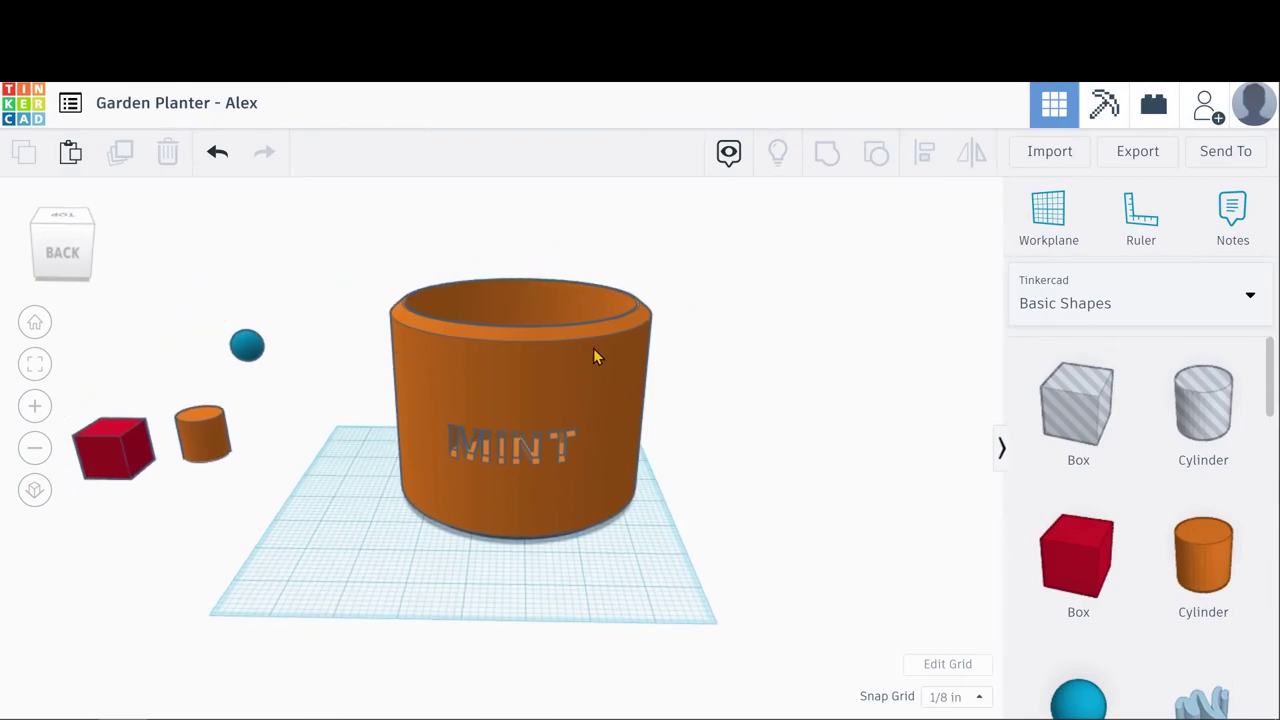
Compare the export scopes for everything in the design and the selected shape, with the planter selected.
click(502, 387)
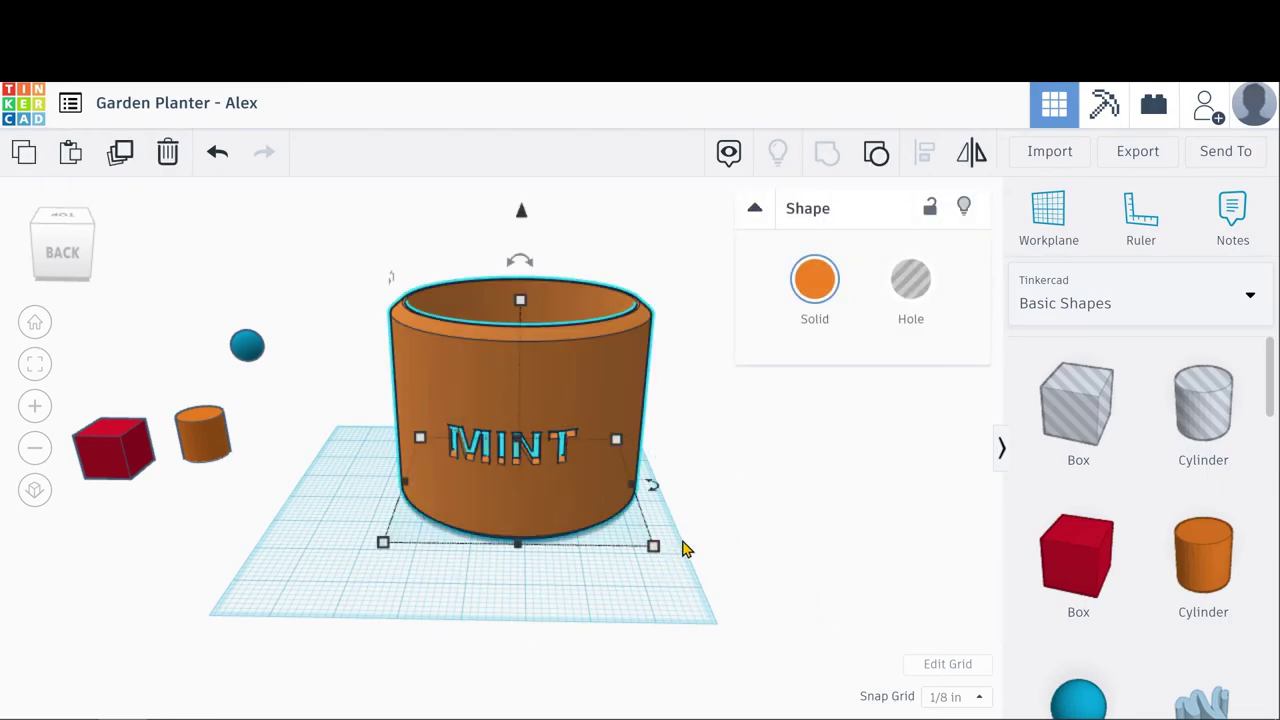
click(1148, 165)
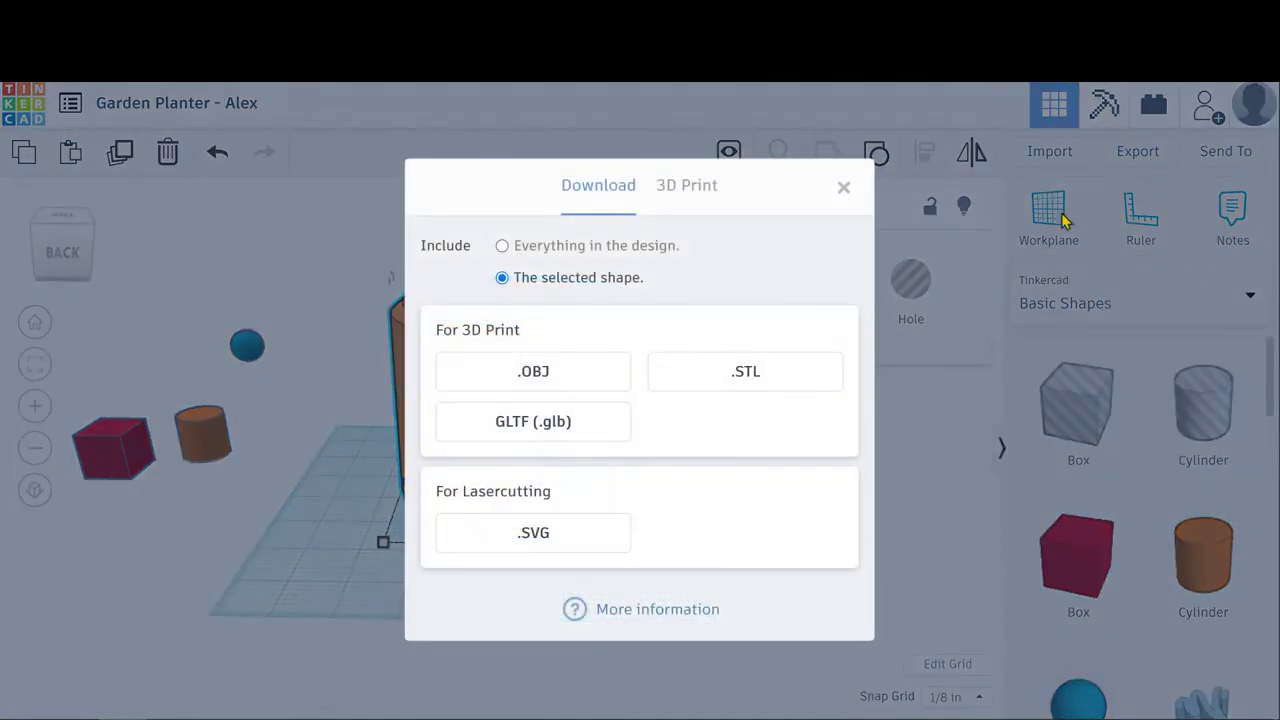
click(543, 249)
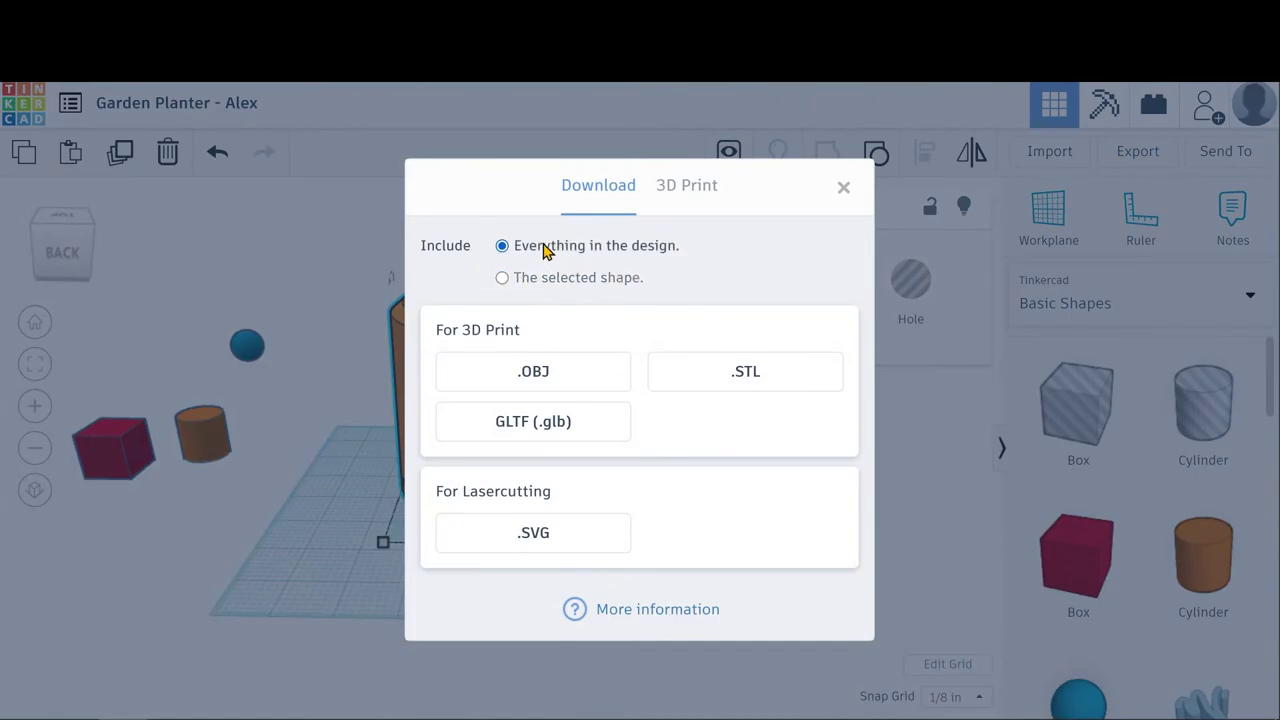
click(548, 279)
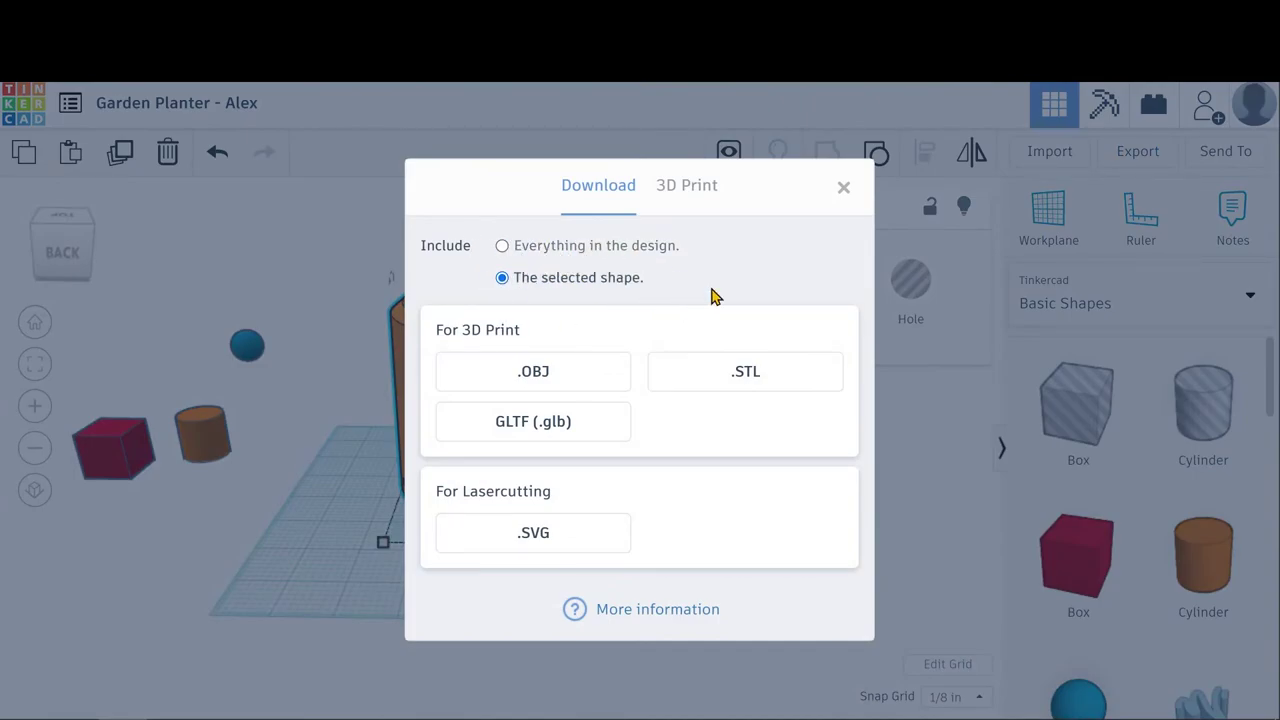
click(845, 189)
Delete the cylinder, box and sphere beside the planter.
click(114, 279)
drag(326, 530, 90, 305)
key(Delete)
Export only the selected planter as an STL file for 3D printing.
click(518, 430)
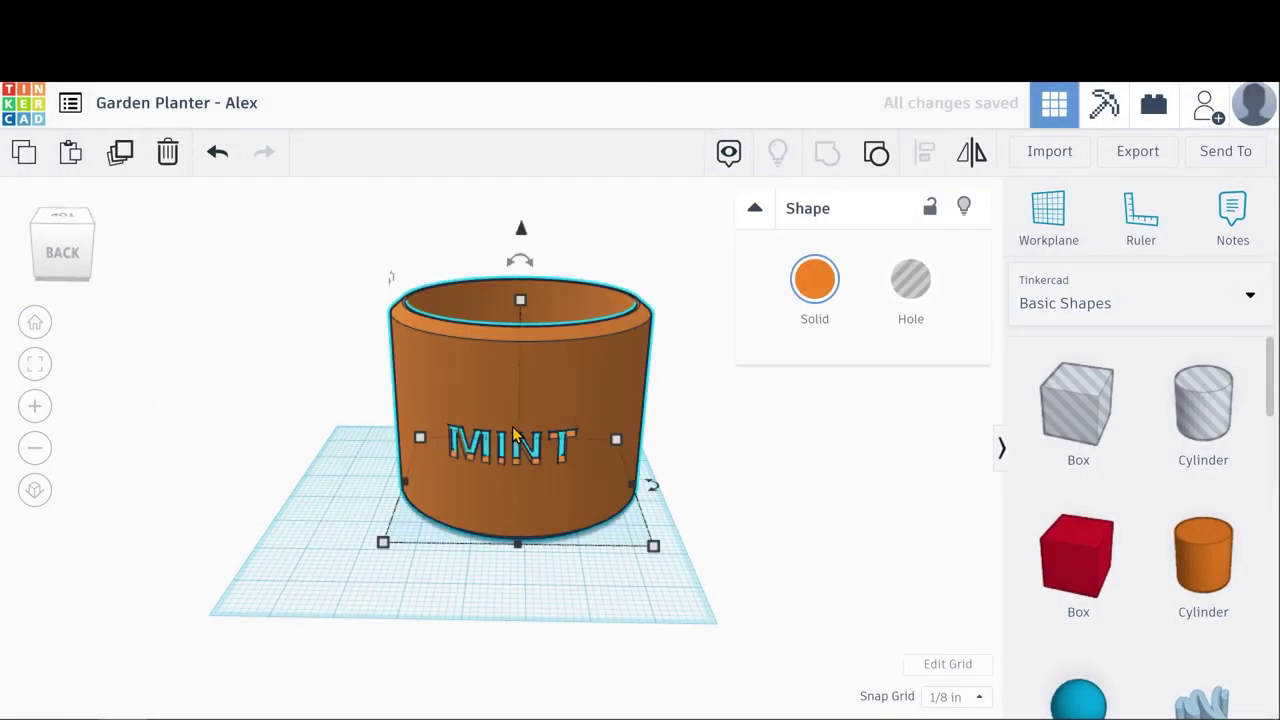
click(1130, 155)
click(578, 247)
click(573, 279)
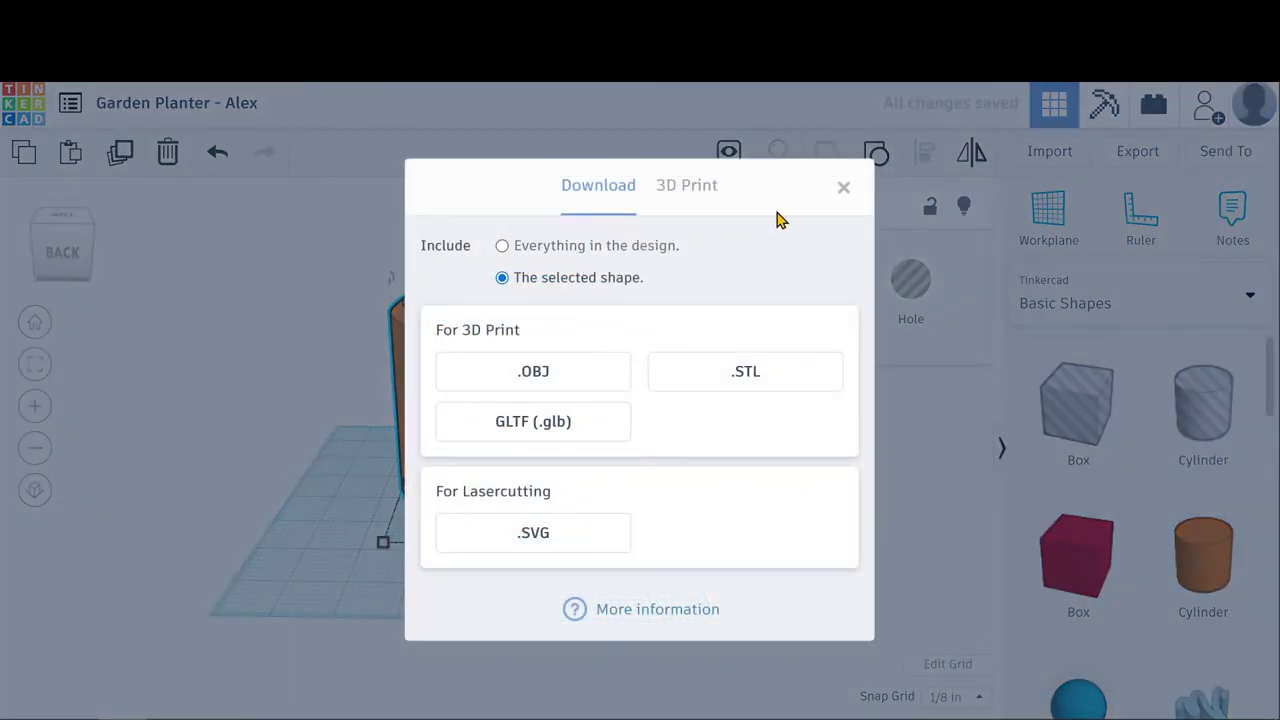
click(843, 187)
right_drag(277, 377, 422, 420)
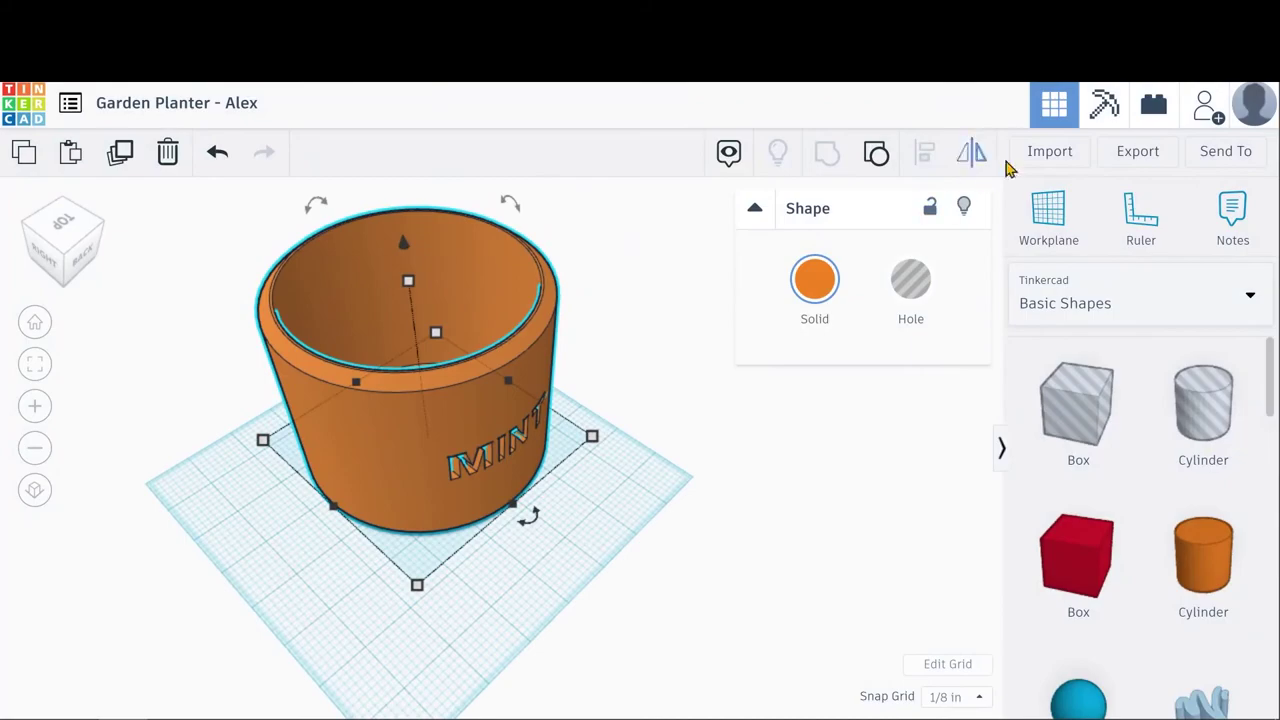
click(1128, 155)
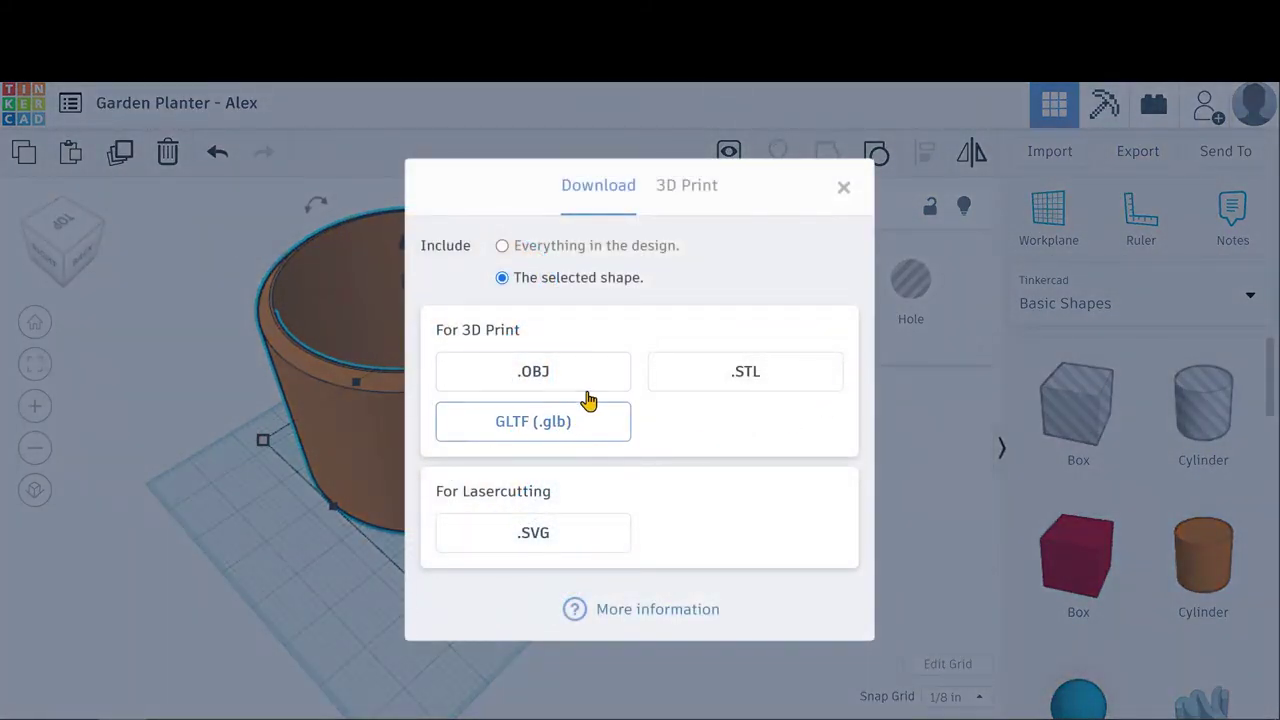
click(710, 388)
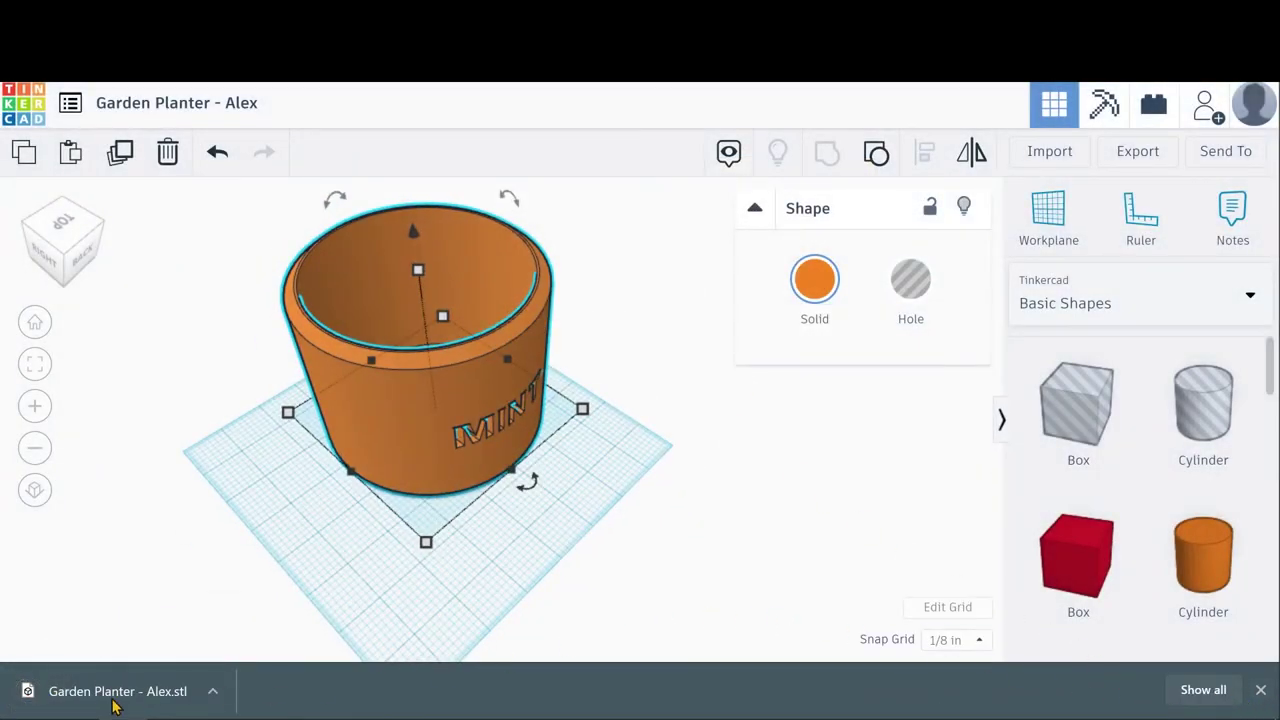
Open the design's name for editing.
click(270, 103)
click(279, 104)
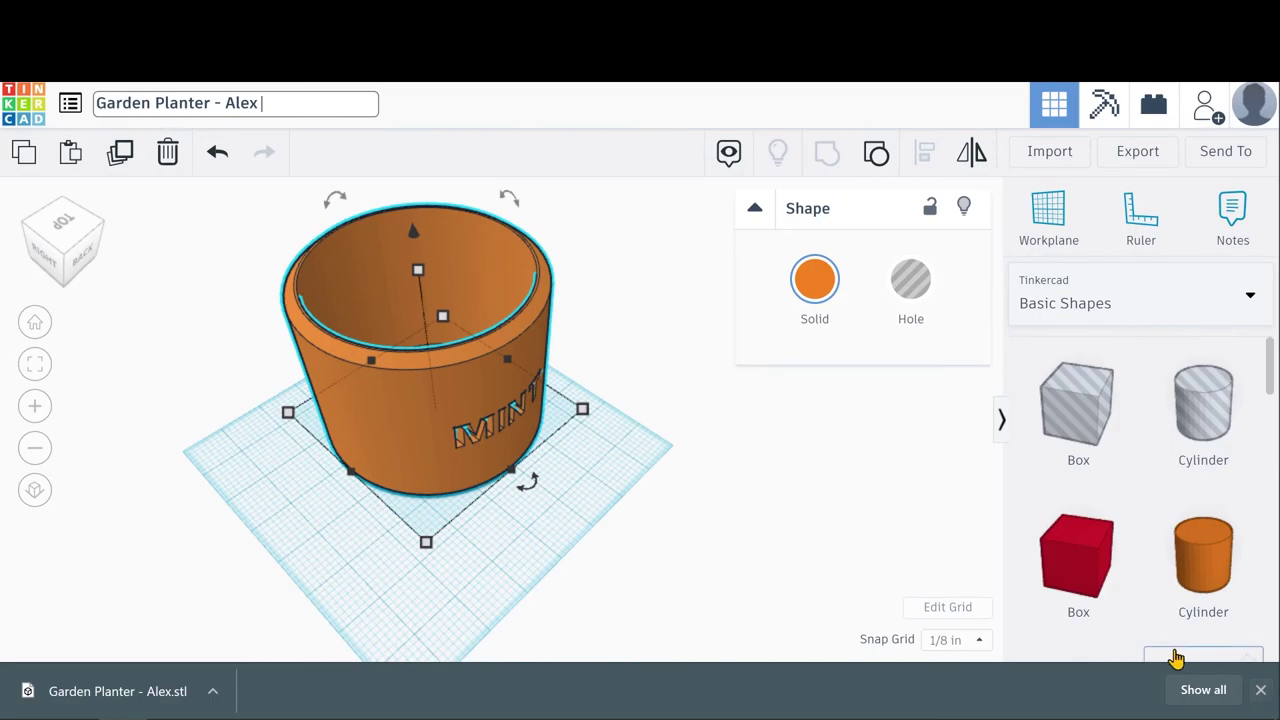
click(351, 106)
Open the Sachem Public Library website in a new browser tab.
key(ctrl+t)
text(sa)
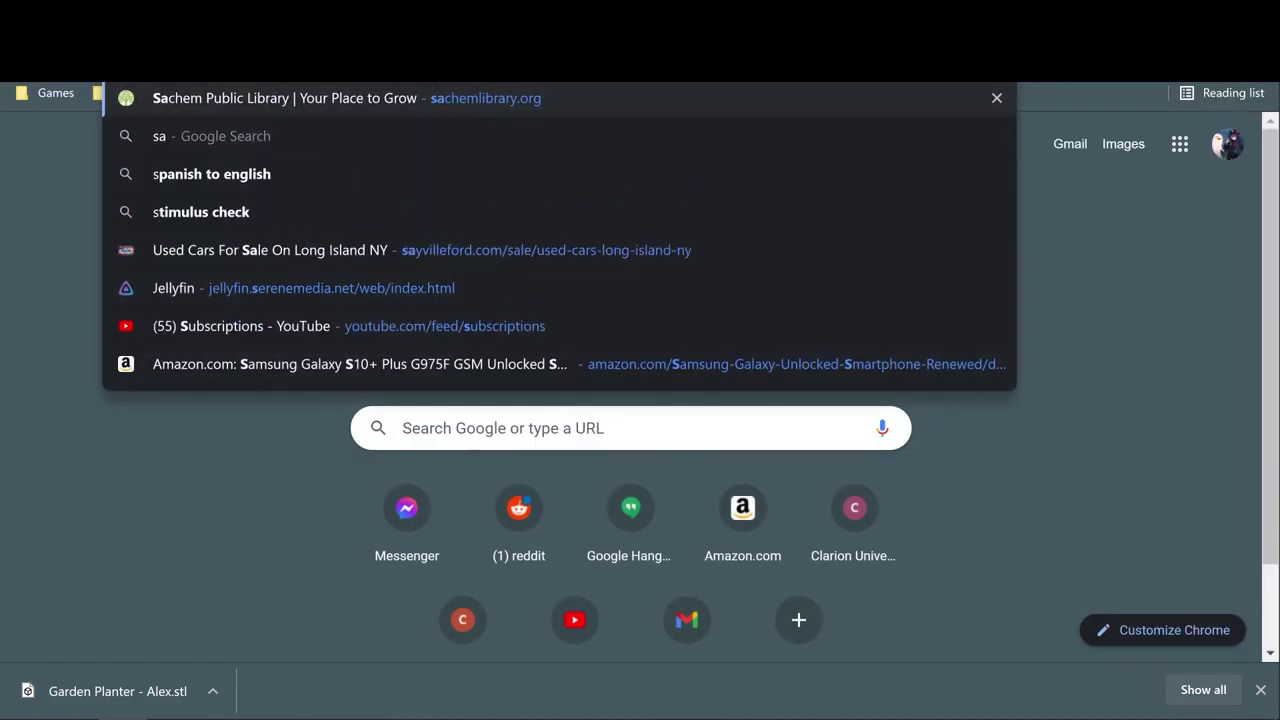
key(Return)
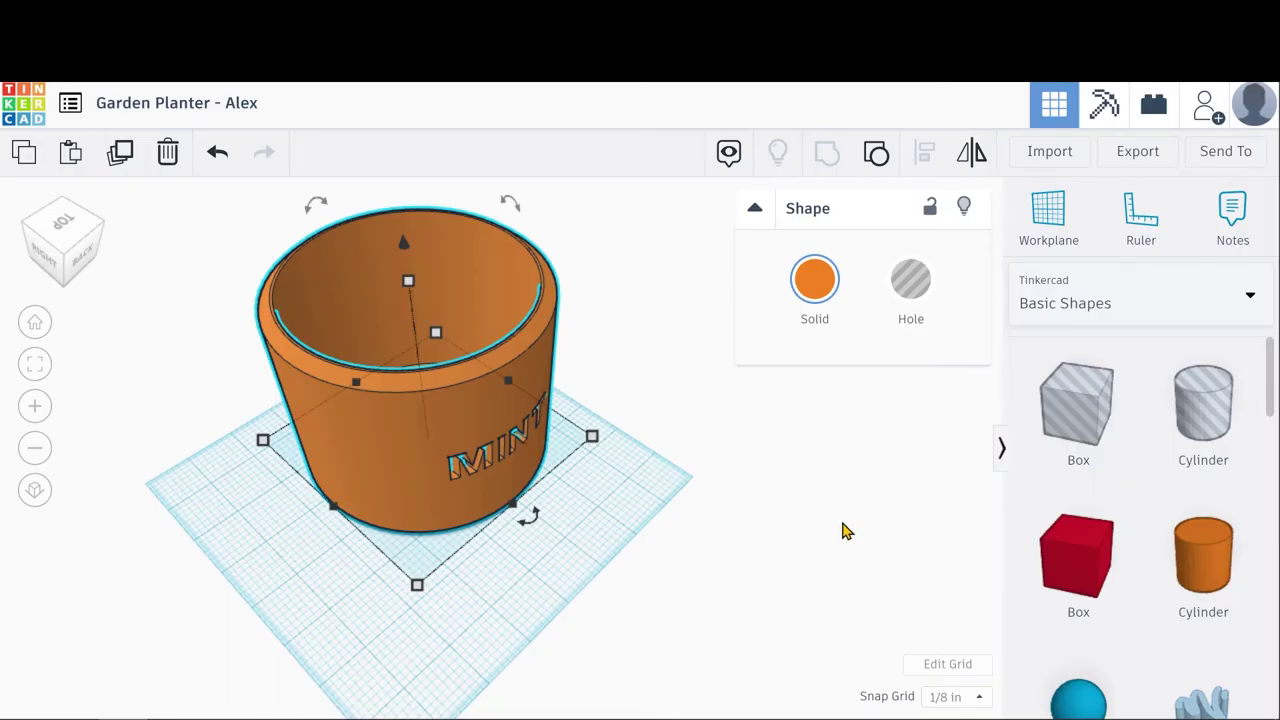
Review the selected planter's download formats once more and close the export dialog.
click(1137, 160)
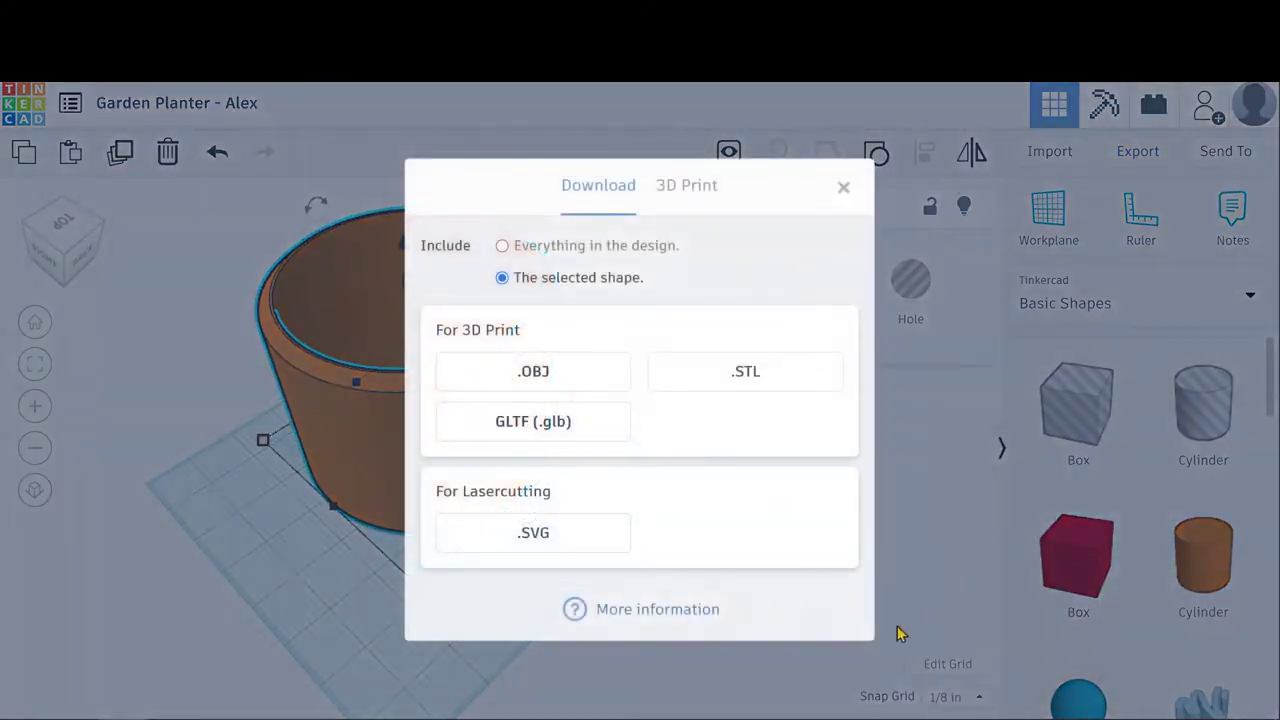
click(845, 186)
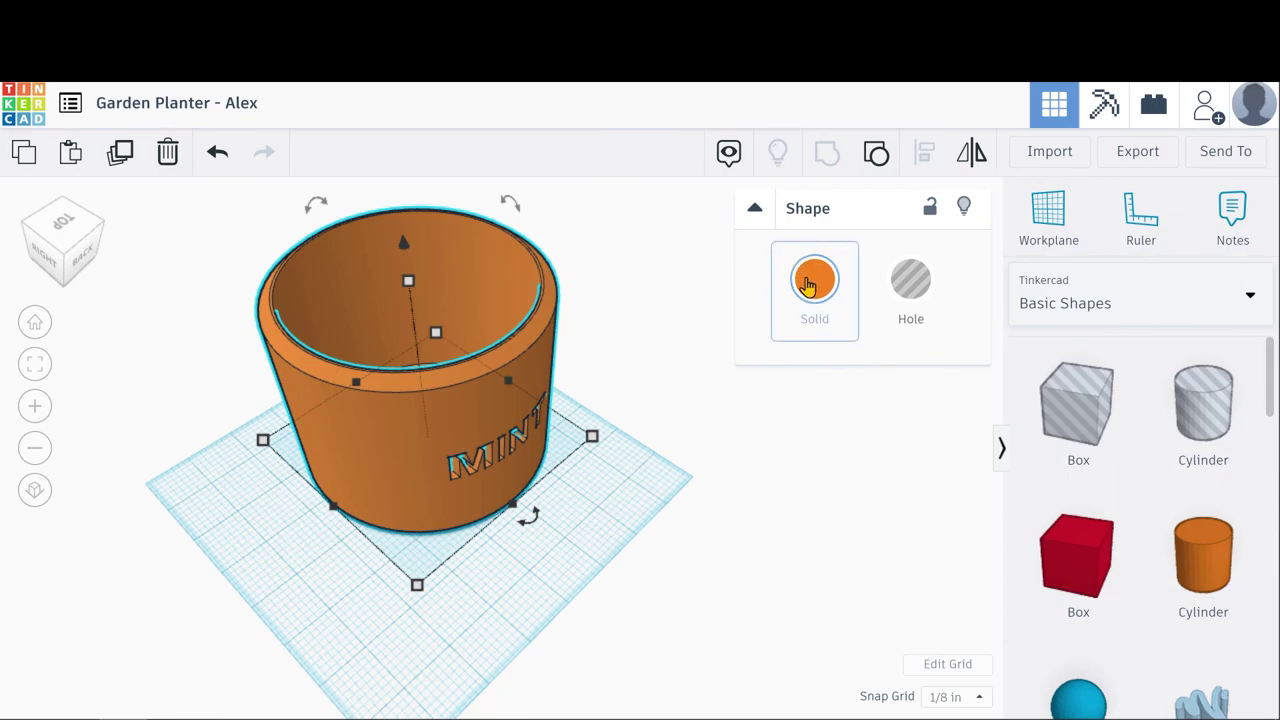
Change the planter's solid colour to the purple preset.
click(812, 282)
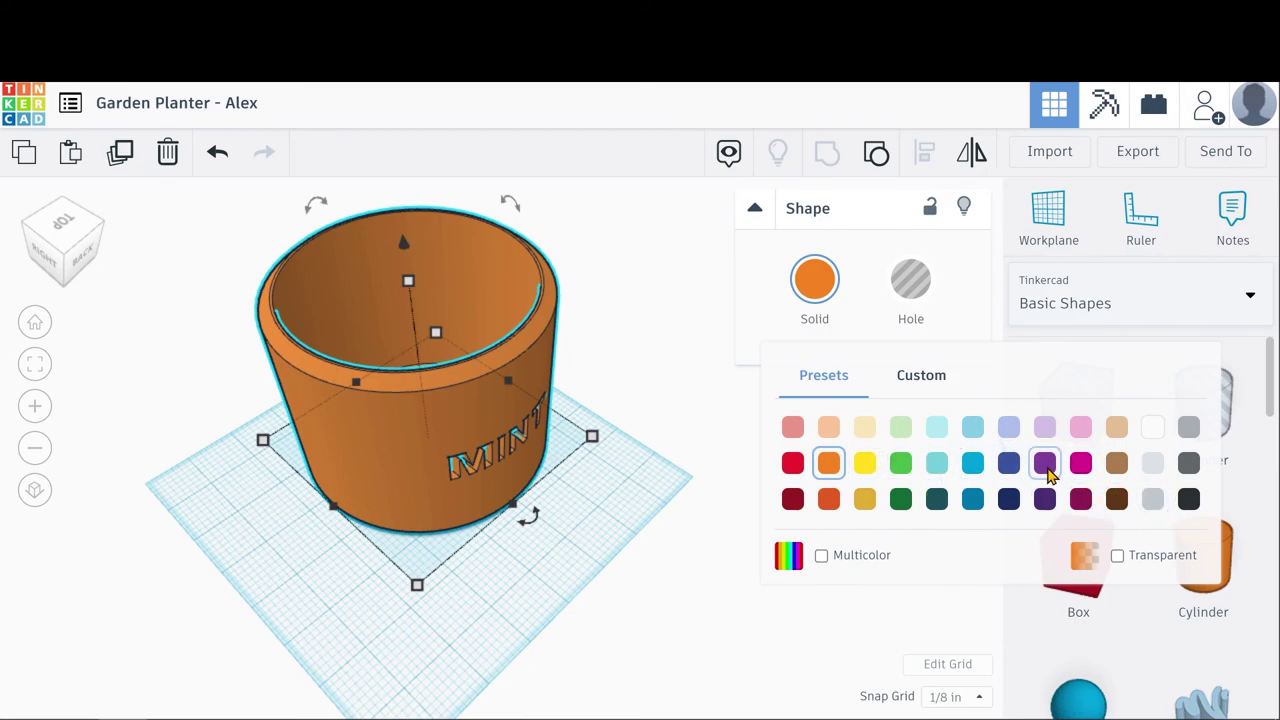
click(1046, 463)
Examine the purple planter and its MINT cut-outs from several angles.
right_drag(548, 410, 823, 551)
click(648, 455)
drag(648, 455, 284, 318)
click(266, 320)
right_drag(266, 320, 643, 333)
drag(229, 228, 745, 583)
click(750, 582)
right_drag(757, 580, 716, 616)
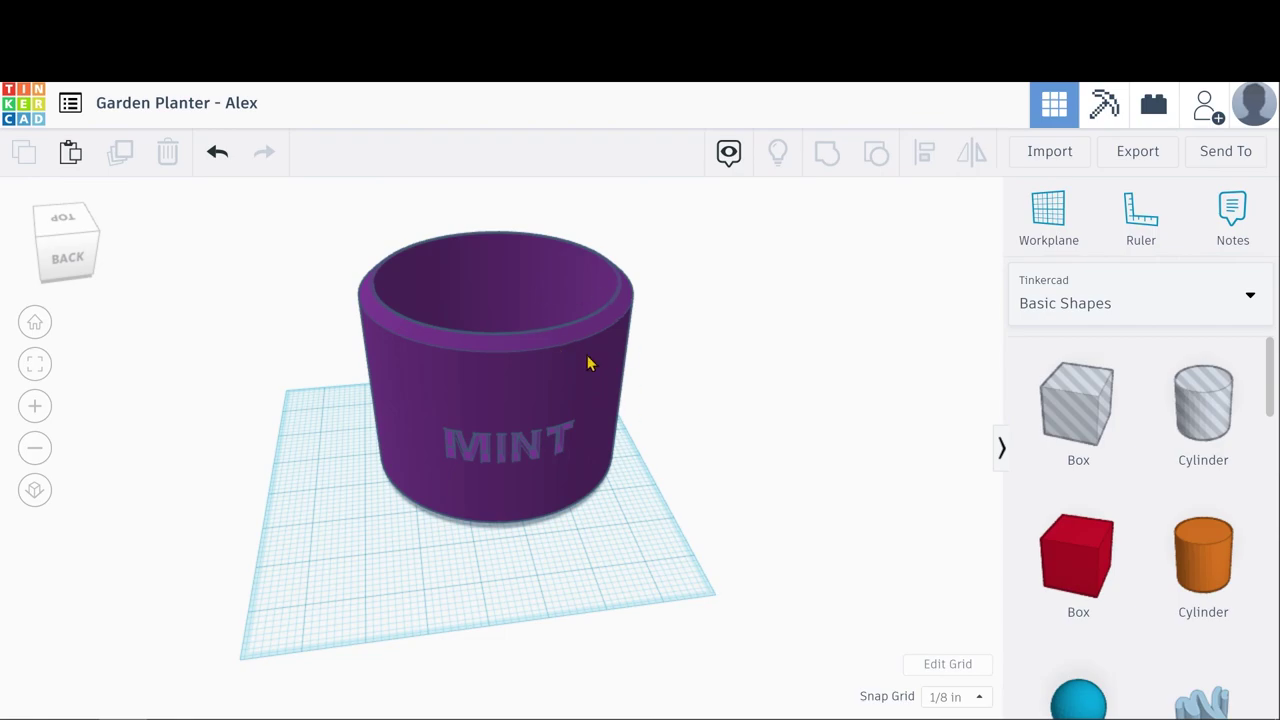
scroll(640, 415, down, 3)
scroll(720, 515, up, 2)
right_drag(642, 515, 590, 483)
right_drag(667, 530, 523, 452)
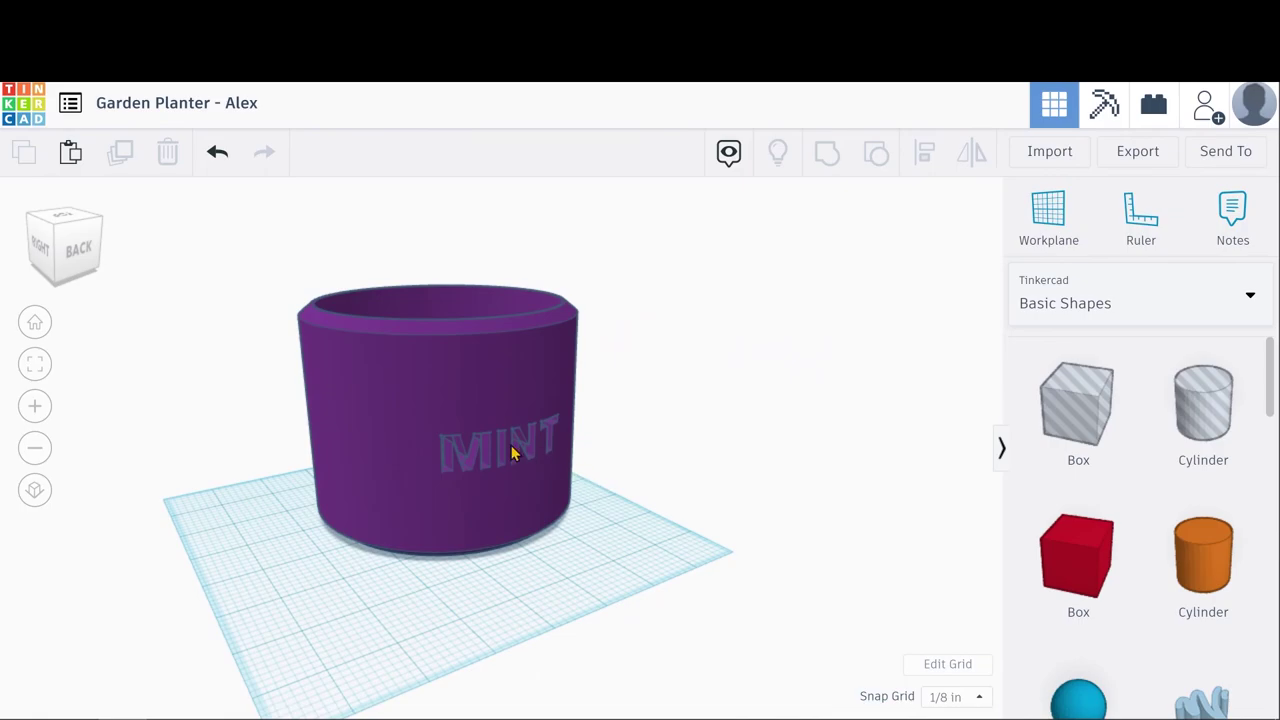
click(523, 456)
right_drag(163, 514, 741, 465)
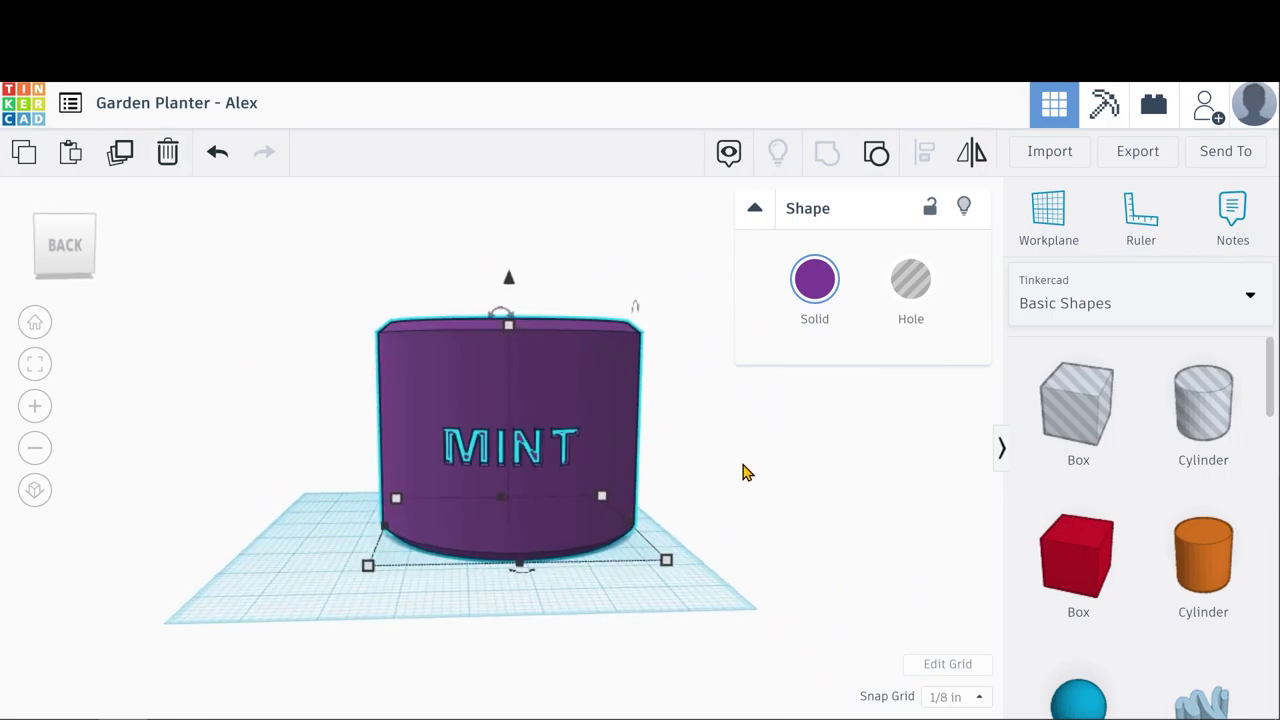